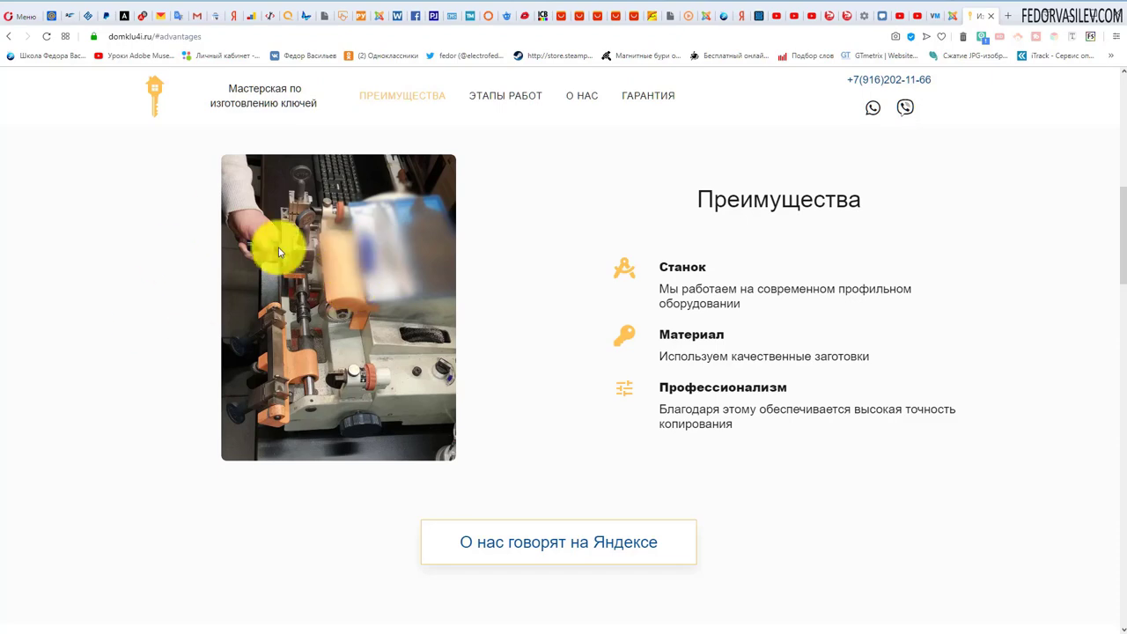
# Review the key workshop's published landing page from the request form through the guarantee section to the map and footer
pyautogui.scroll(4, 490, 370)
pyautogui.scroll(3, 577, 414)
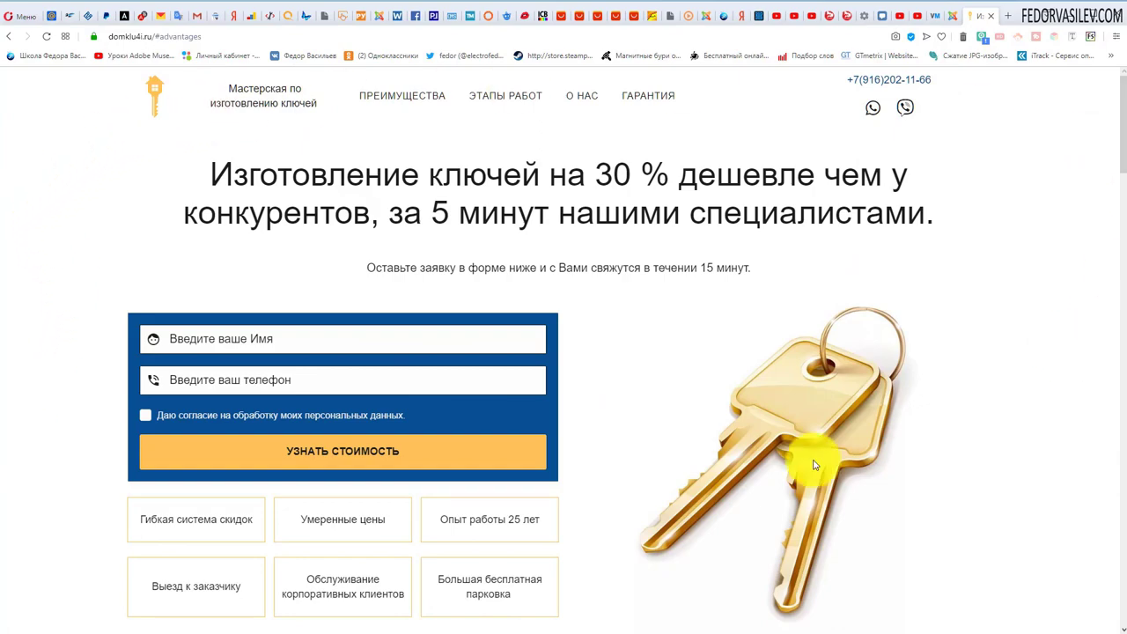
pyautogui.scroll(-3, 578, 282)
pyautogui.scroll(-15, 579, 282)
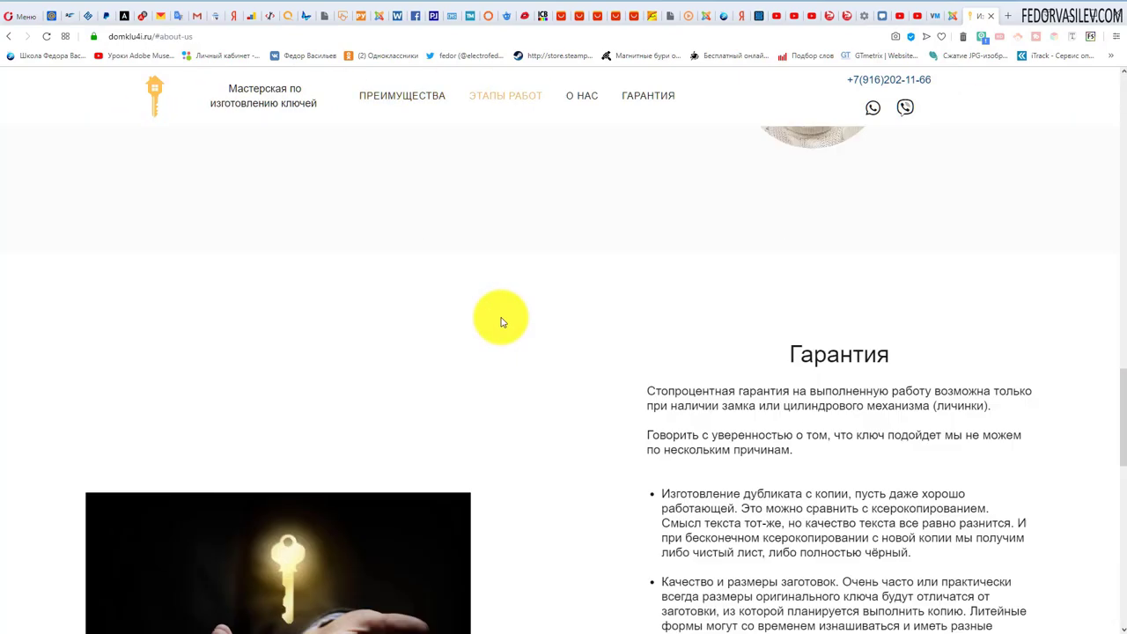
pyautogui.scroll(-5, 507, 317)
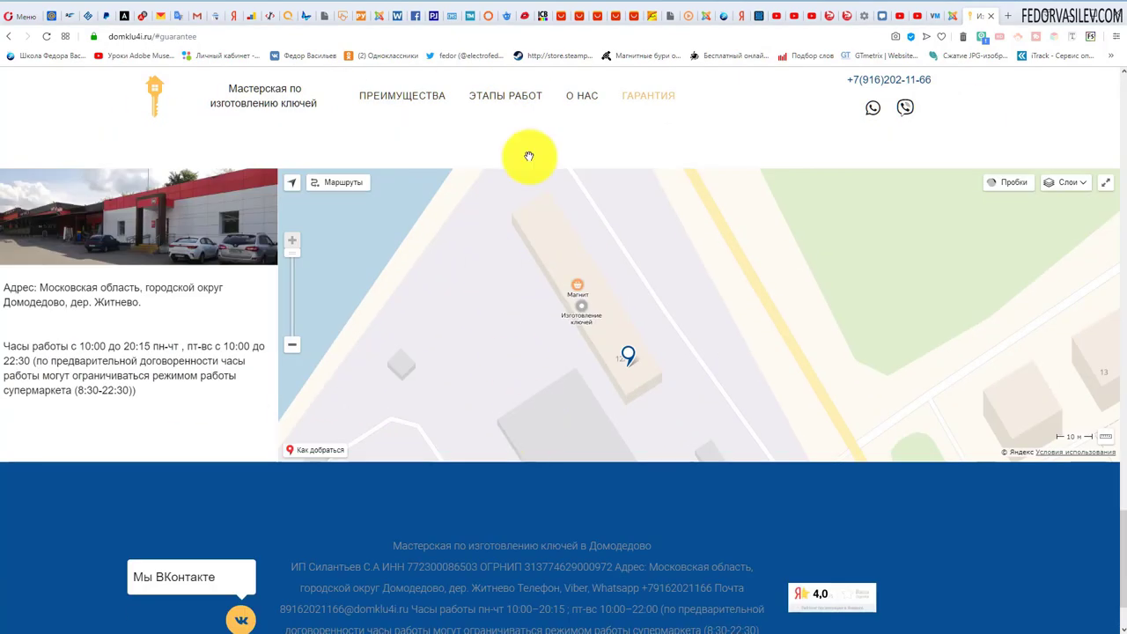
pyautogui.scroll(18, 634, 317)
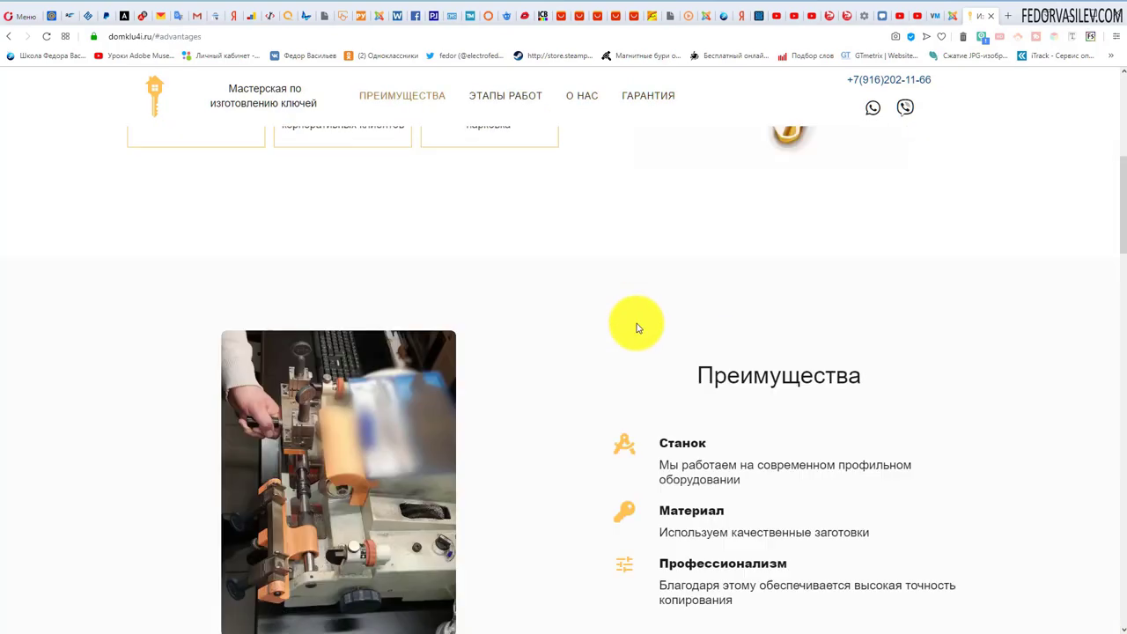
pyautogui.scroll(5, 642, 323)
pyautogui.scroll(-6, 629, 311)
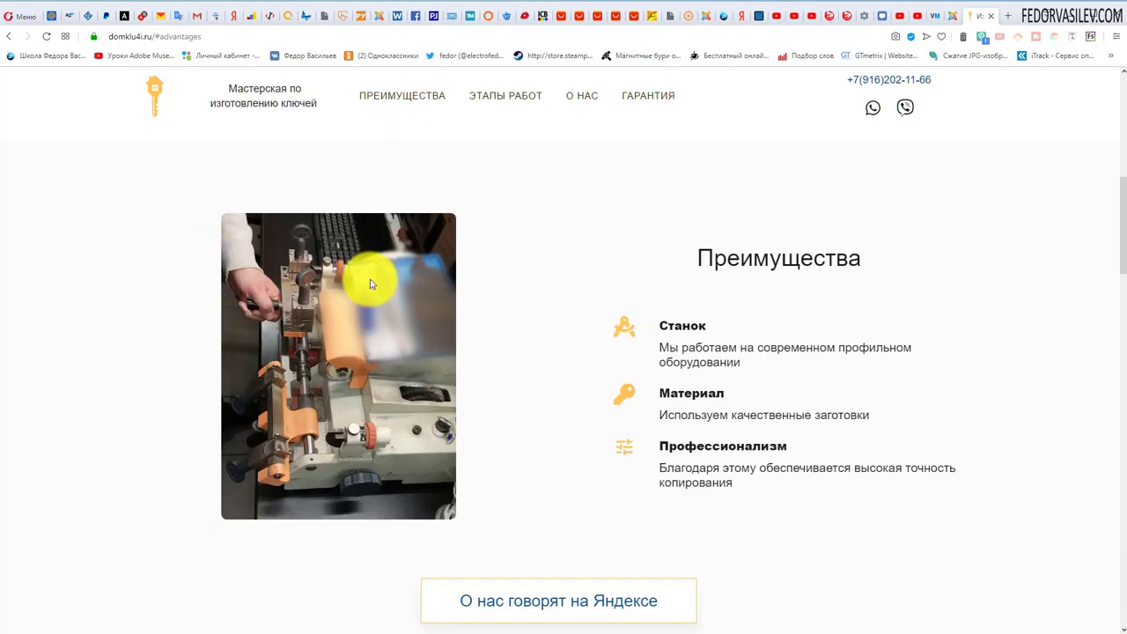
# Inspect the HTML code of the machine photo in the Преимущества section, and close the developer tools
pyautogui.moveTo(361, 297); pyautogui.dragTo(335, 360)
pyautogui.scroll(-1, 496, 227)
pyautogui.rightClick(431, 288)
pyautogui.click(584, 214)
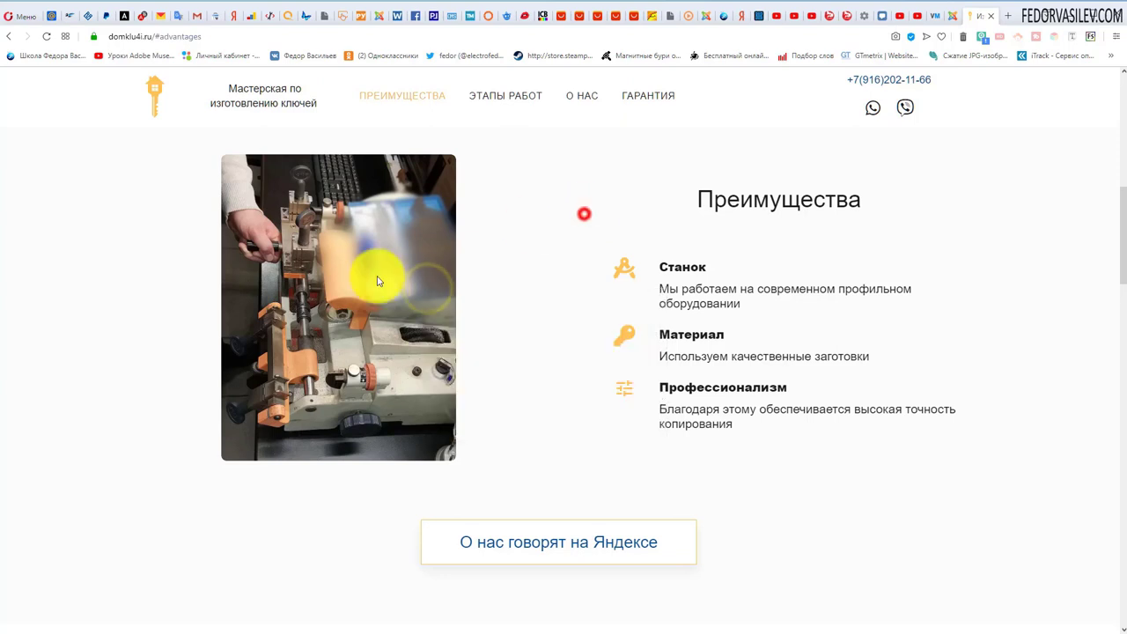
pyautogui.moveTo(340, 259); pyautogui.dragTo(352, 212)
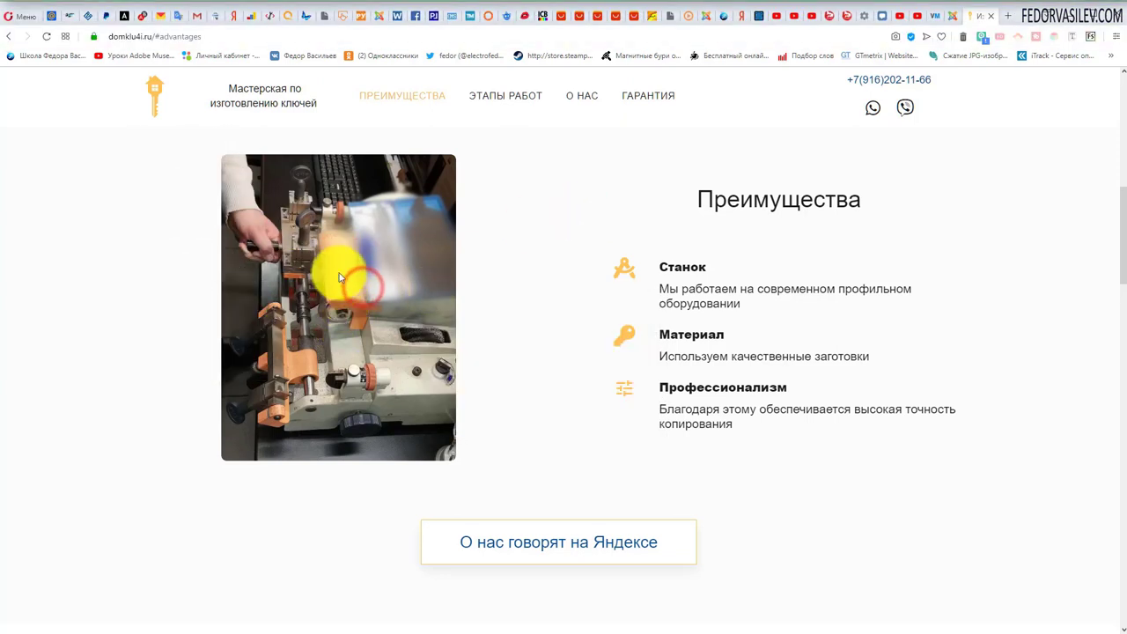
pyautogui.rightClick(337, 271)
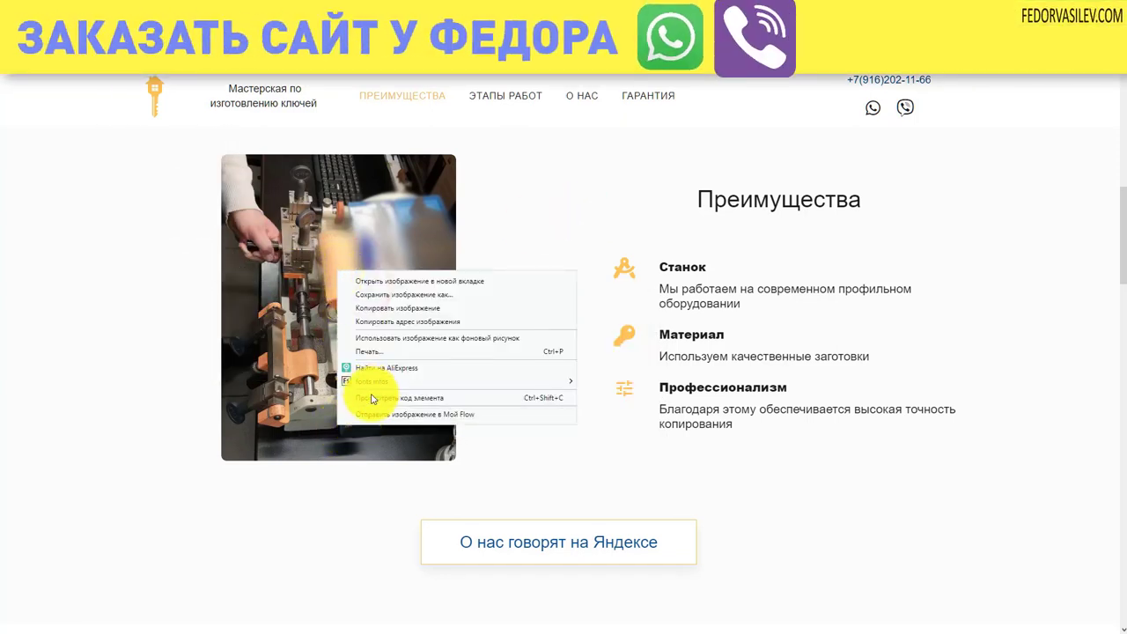
pyautogui.click(369, 398)
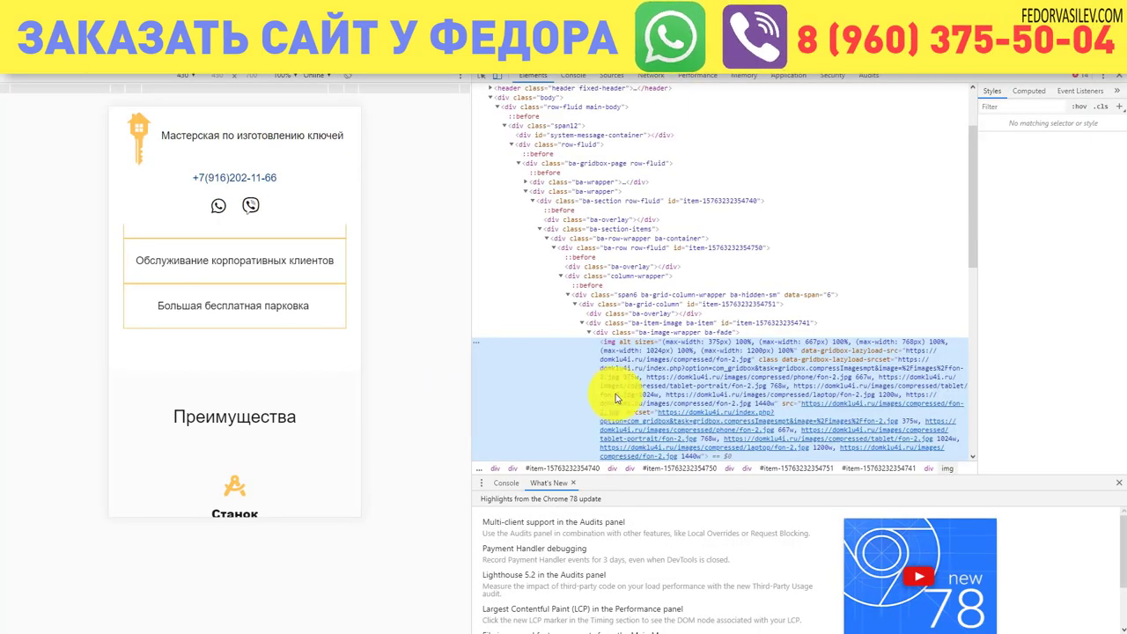
pyautogui.moveTo(698, 313)
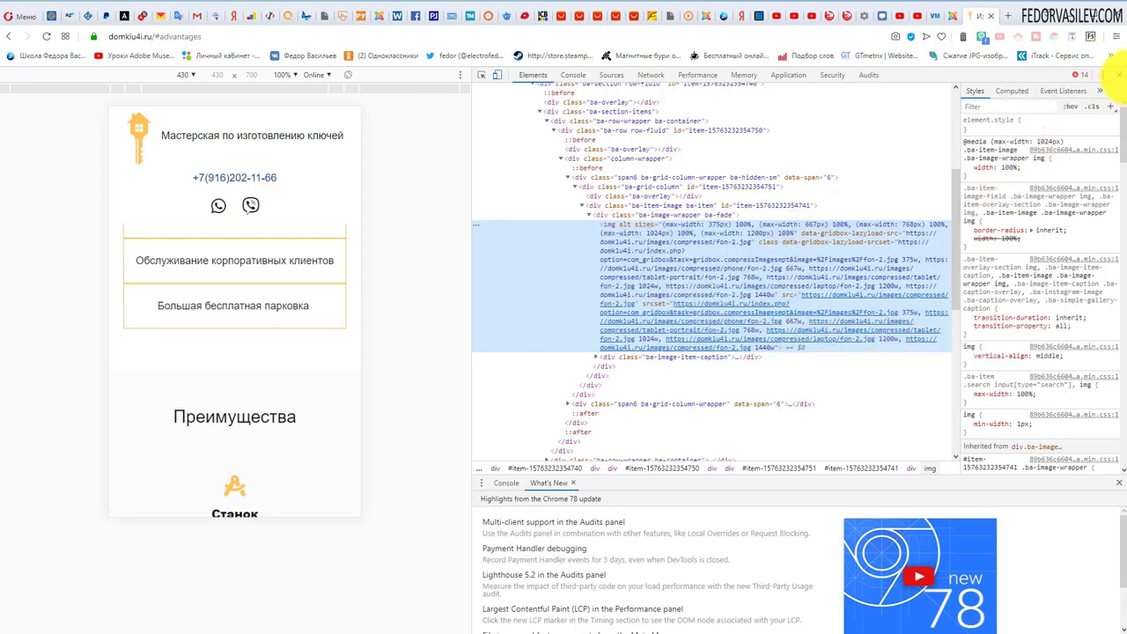
pyautogui.click(1117, 75)
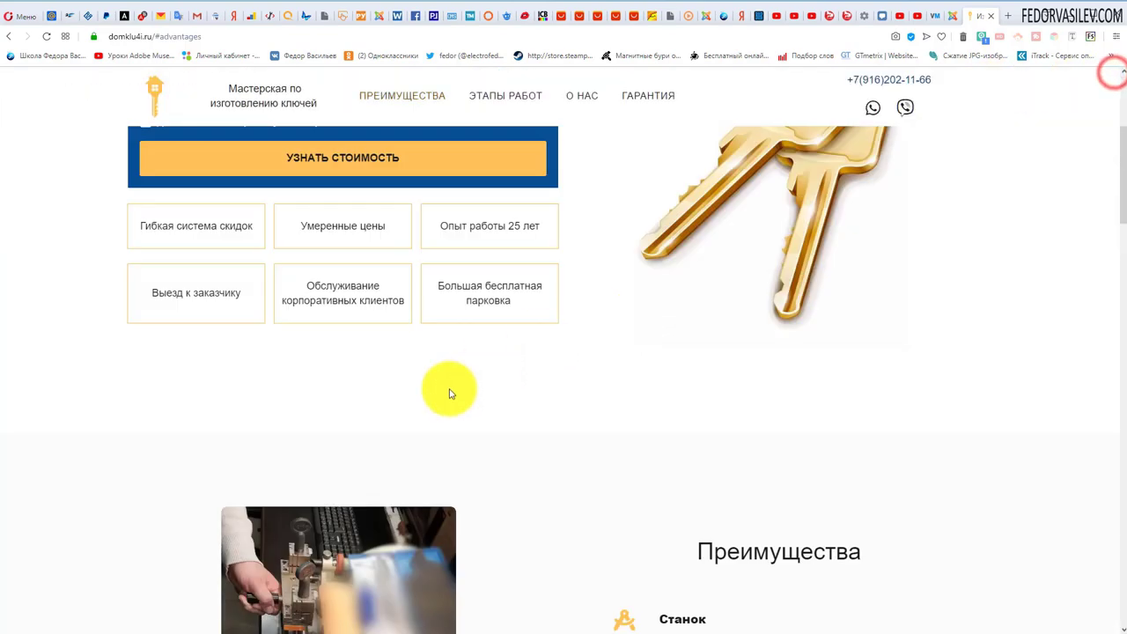
pyautogui.scroll(-3, 450, 393)
pyautogui.click(359, 357)
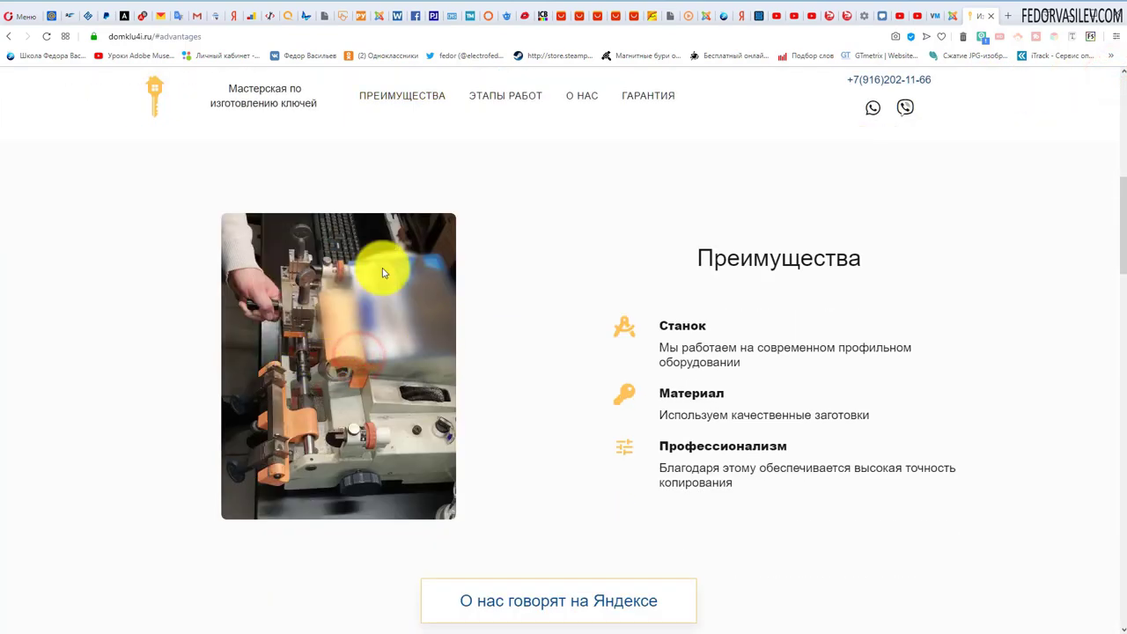
pyautogui.click(348, 429)
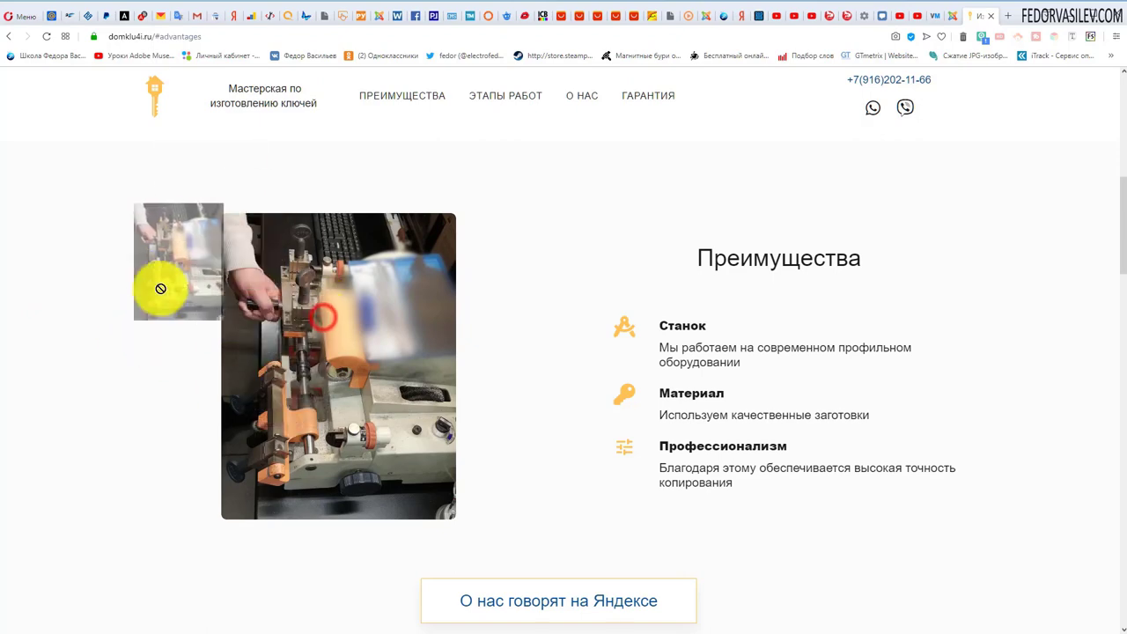
pyautogui.scroll(3, 323, 303)
pyautogui.click(324, 308)
pyautogui.scroll(3, 324, 303)
# Switch to the Joomla administrator and open the Gridbox component's control panel
pyautogui.click(951, 20)
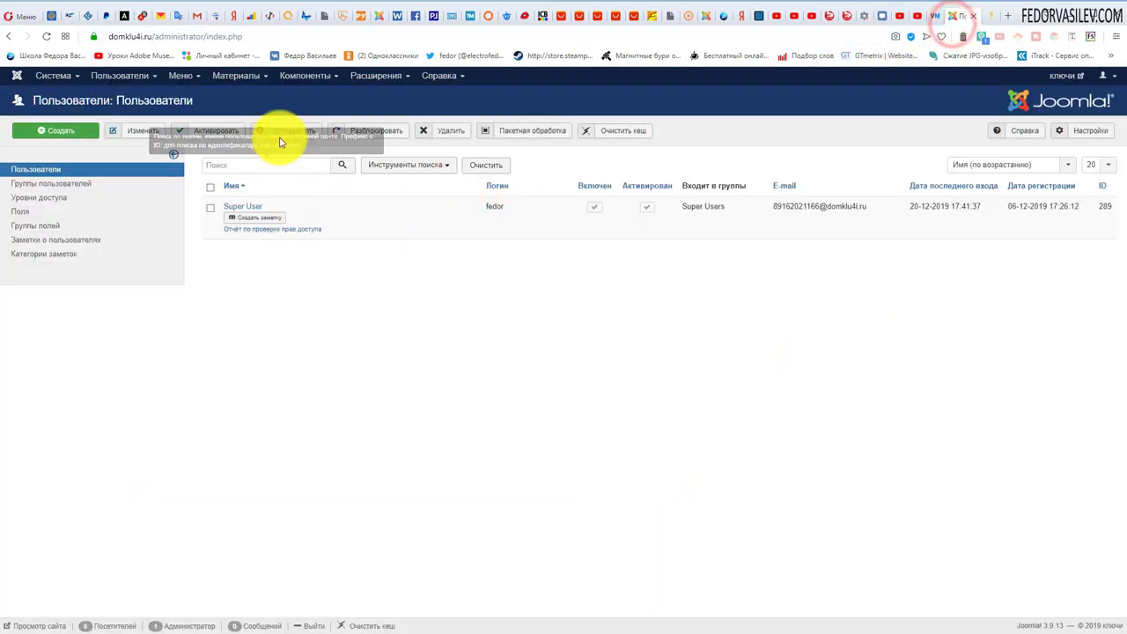
pyautogui.click(974, 17)
pyautogui.click(988, 19)
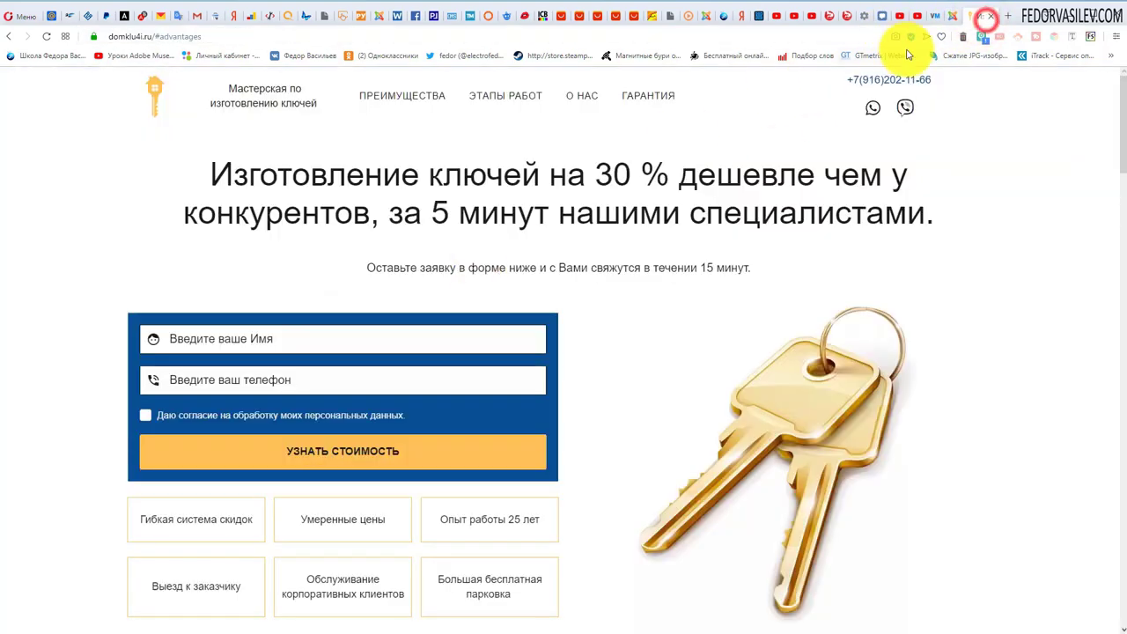
pyautogui.click(957, 18)
pyautogui.click(307, 78)
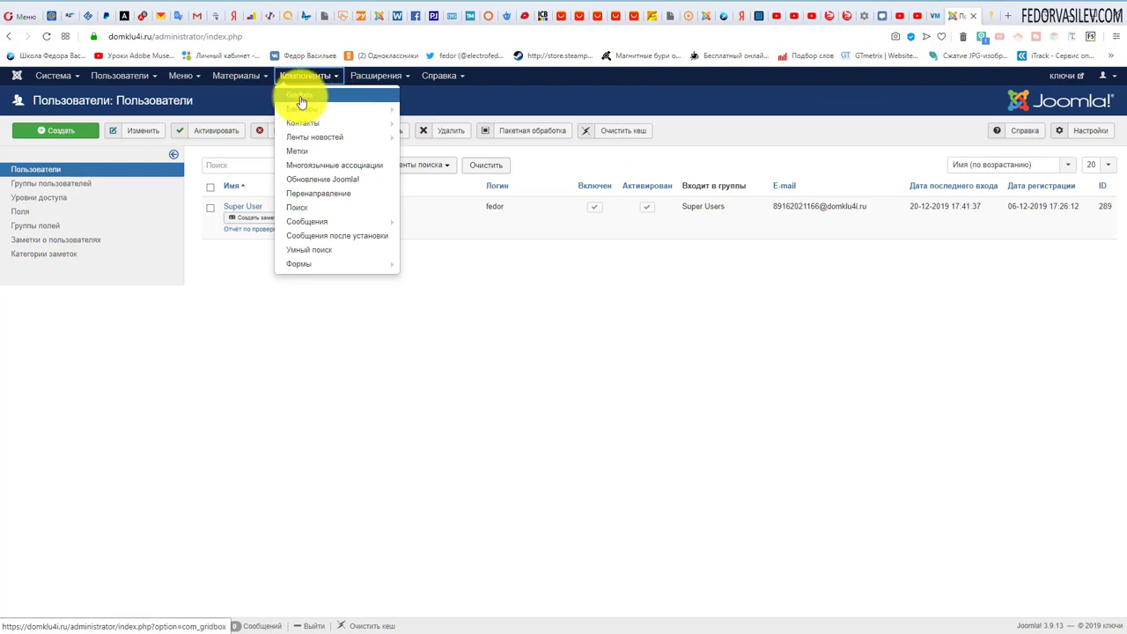
pyautogui.click(309, 98)
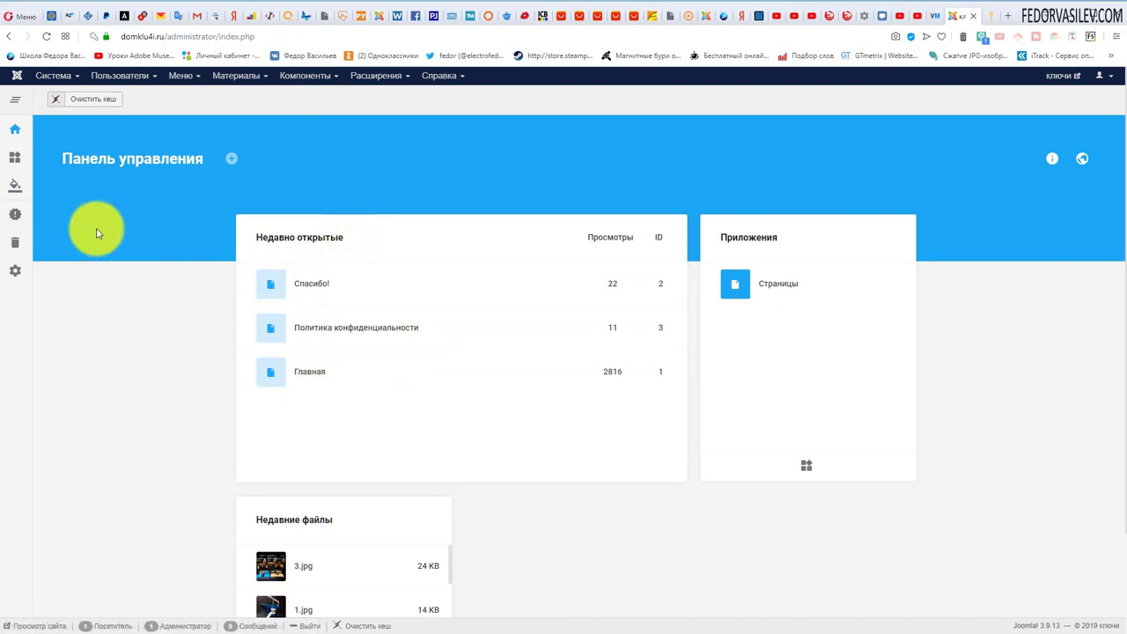
# Show the site's page list in Gridbox and open the Главная page in the visual editor
pyautogui.moveTo(16, 167)
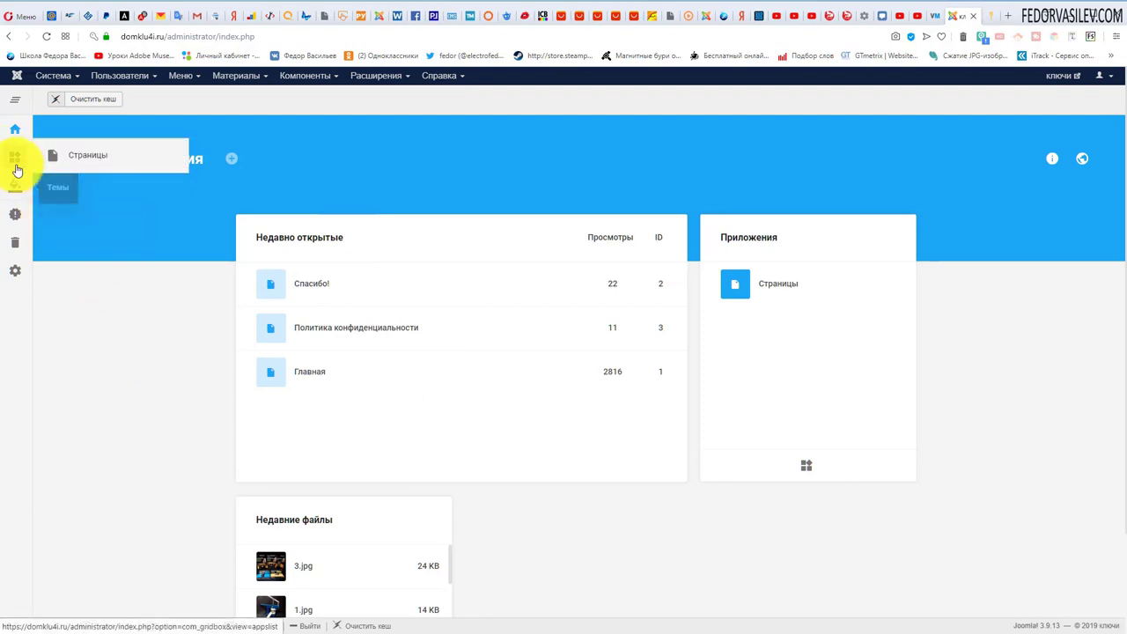
pyautogui.click(69, 158)
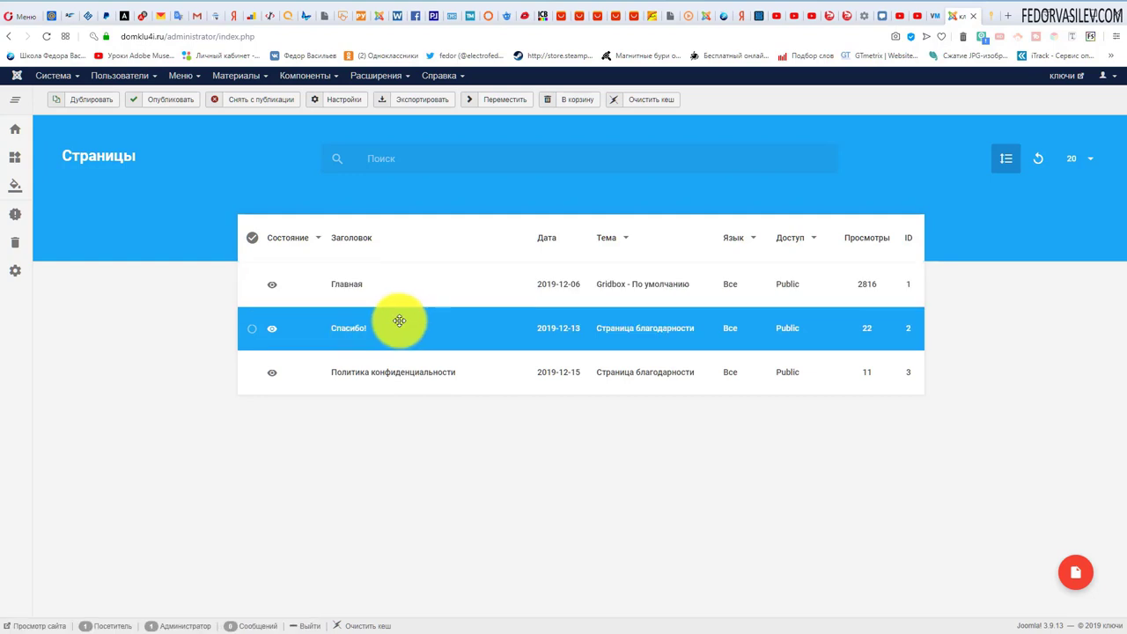
pyautogui.click(351, 286)
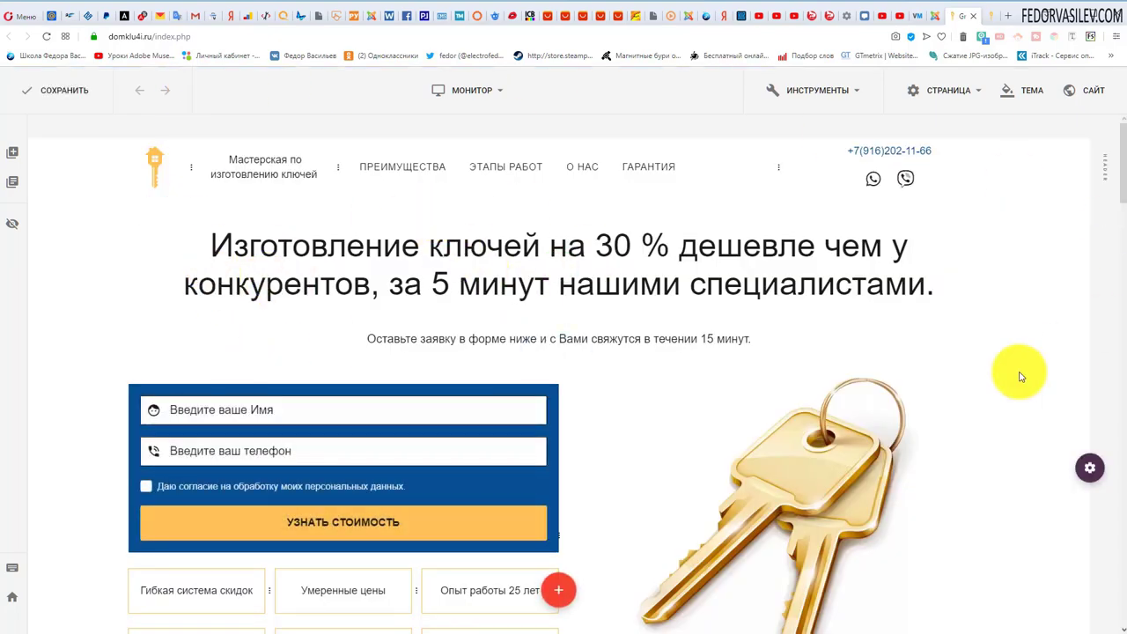
# Compare the published home page with the same page in the Gridbox editor
pyautogui.click(994, 19)
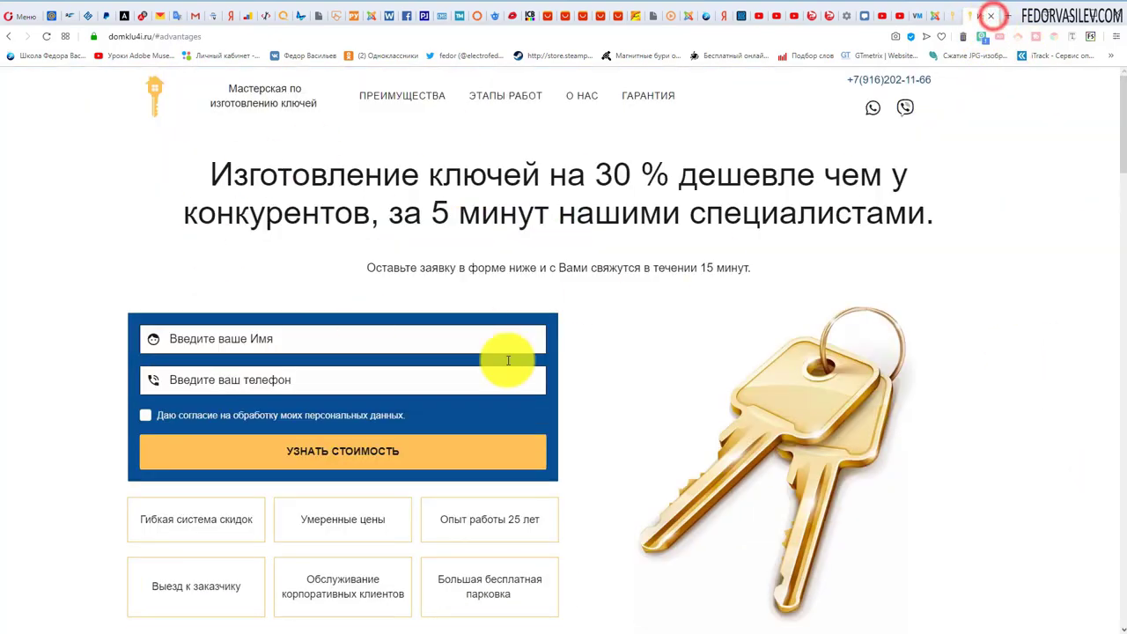
pyautogui.scroll(-5, 511, 320)
pyautogui.scroll(5, 451, 264)
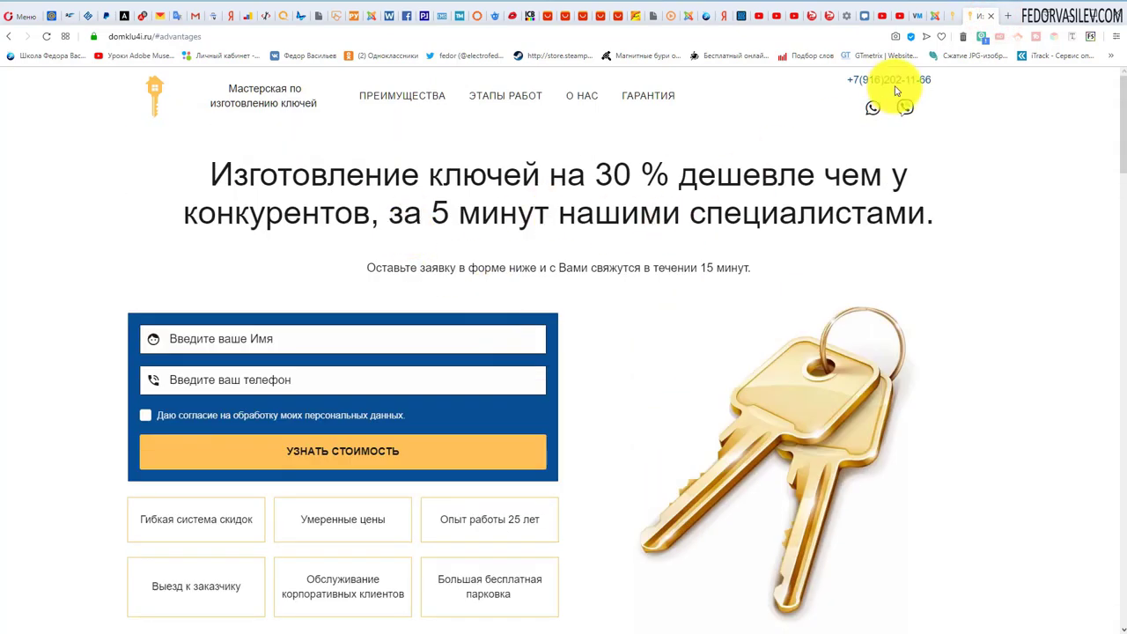
pyautogui.click(959, 16)
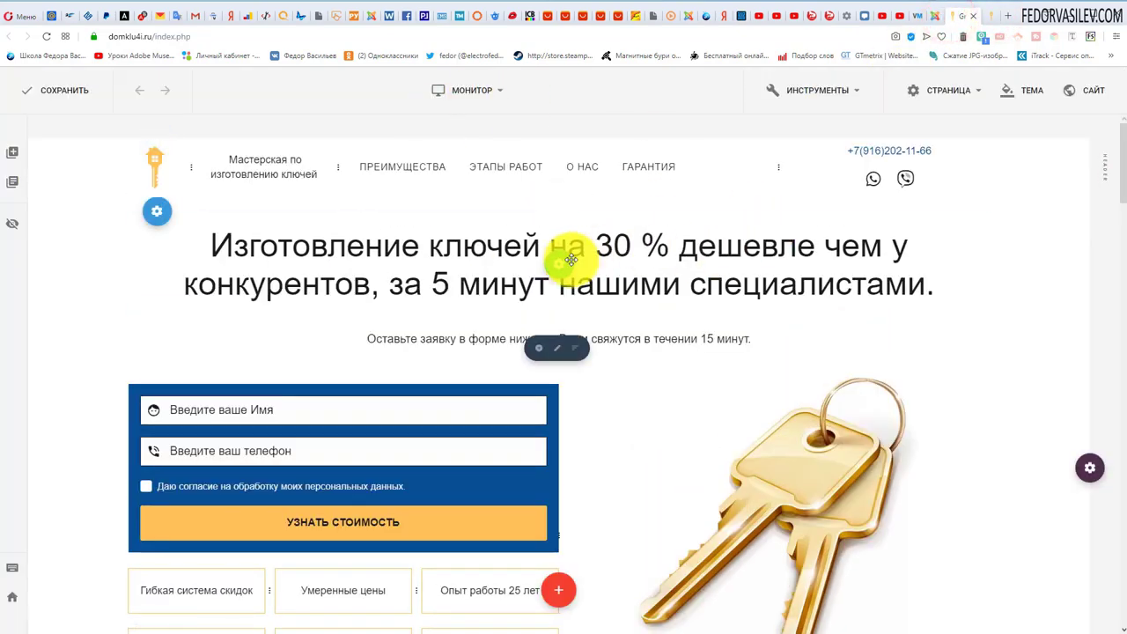
pyautogui.moveTo(564, 264)
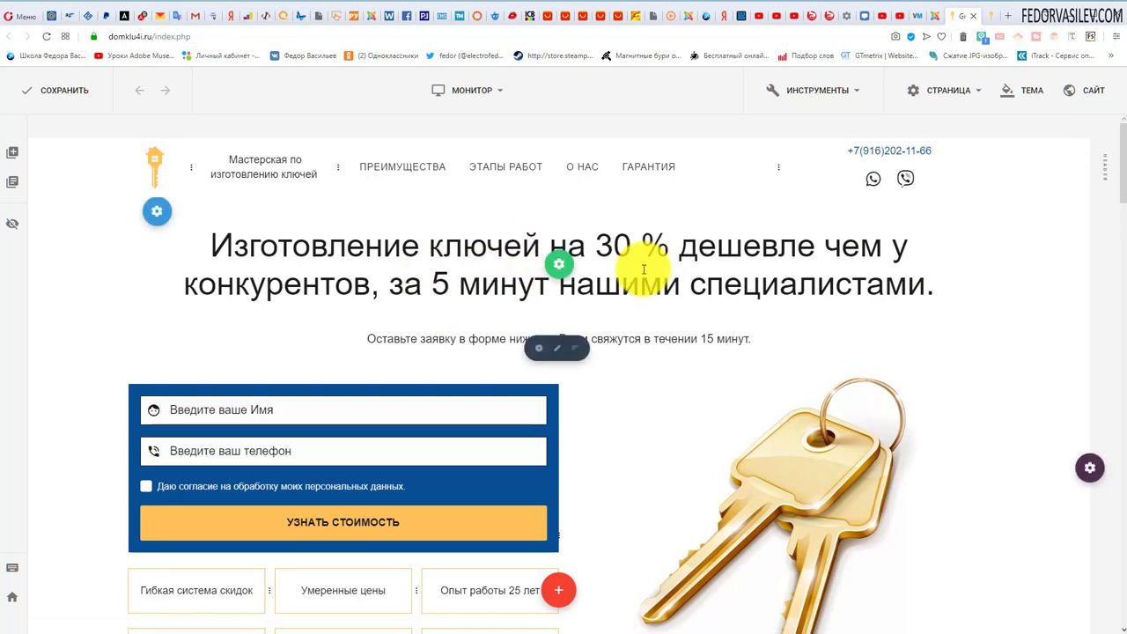
pyautogui.click(988, 17)
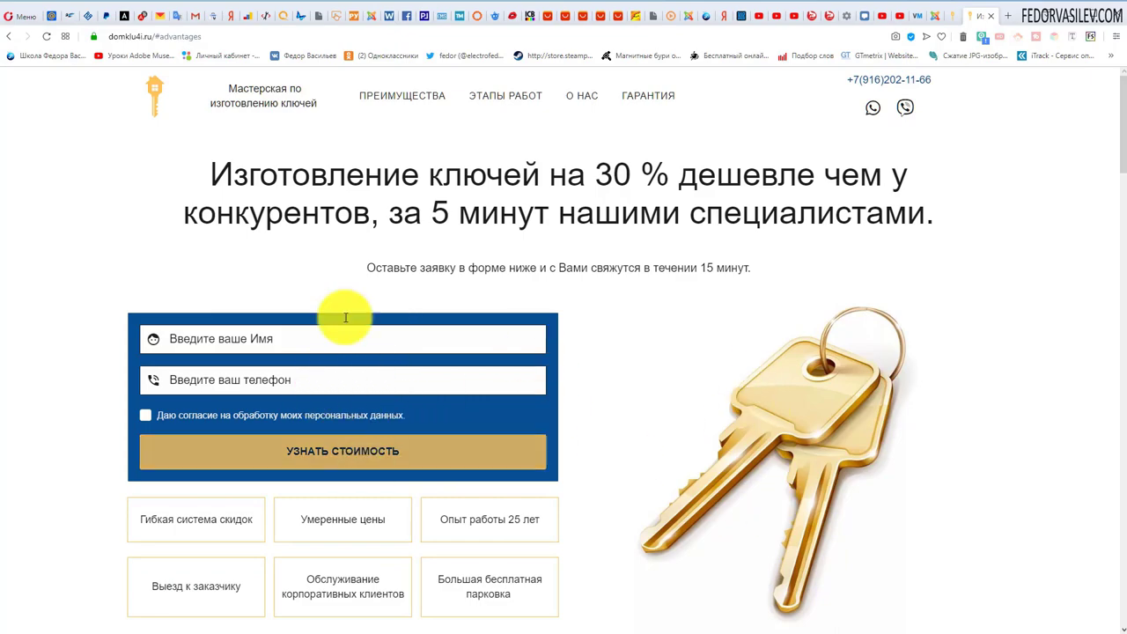
pyautogui.scroll(-6, 409, 258)
pyautogui.scroll(6, 397, 255)
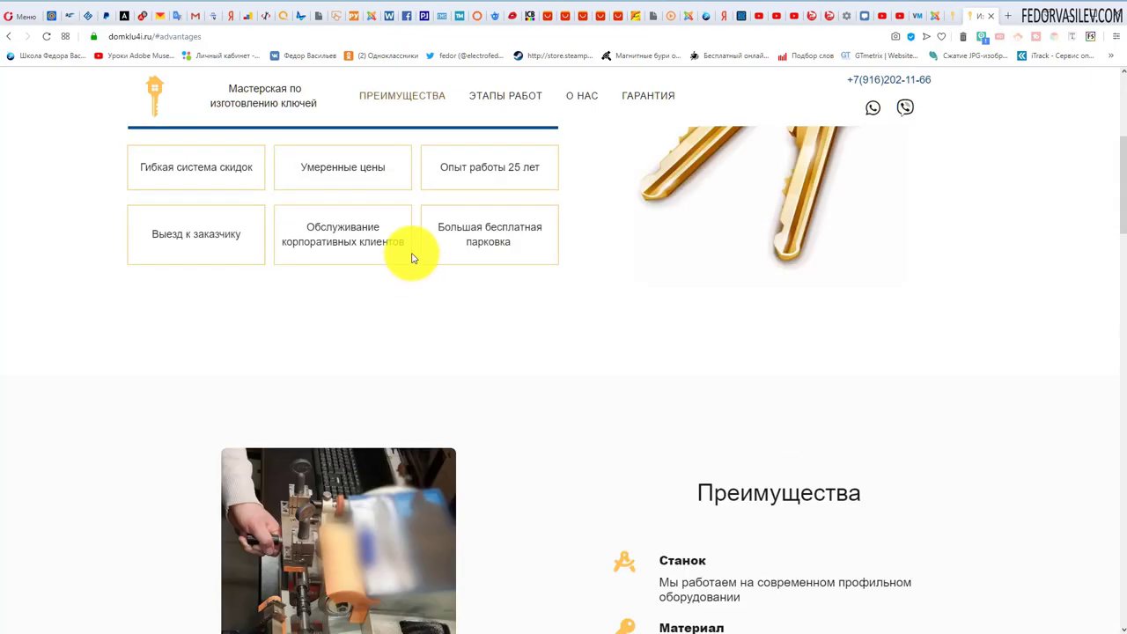
pyautogui.click(943, 20)
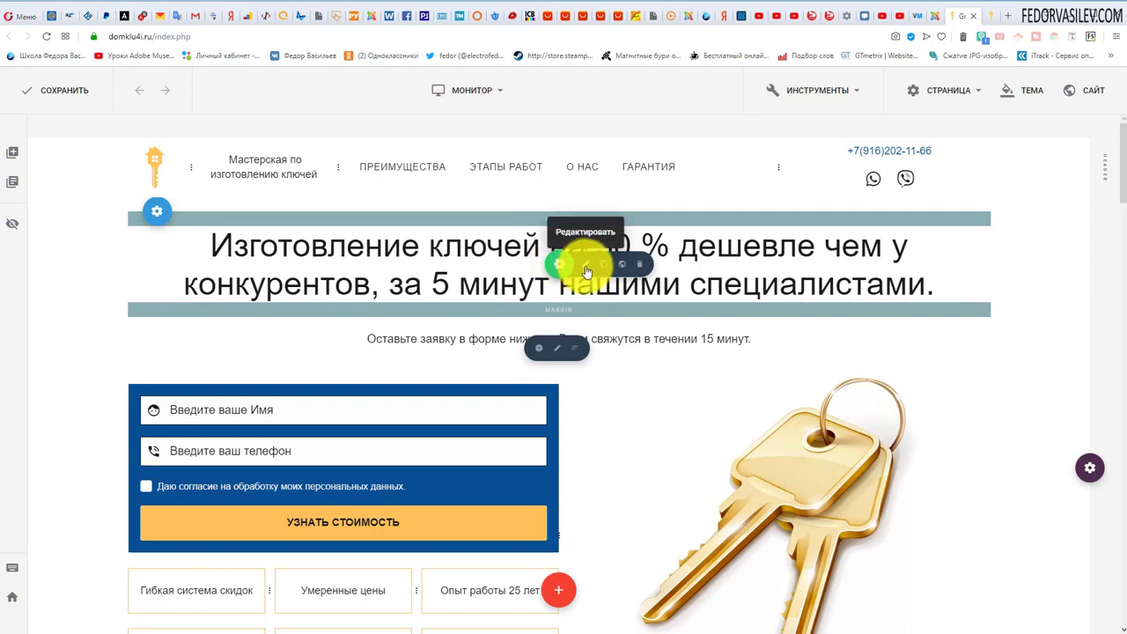
pyautogui.click(586, 269)
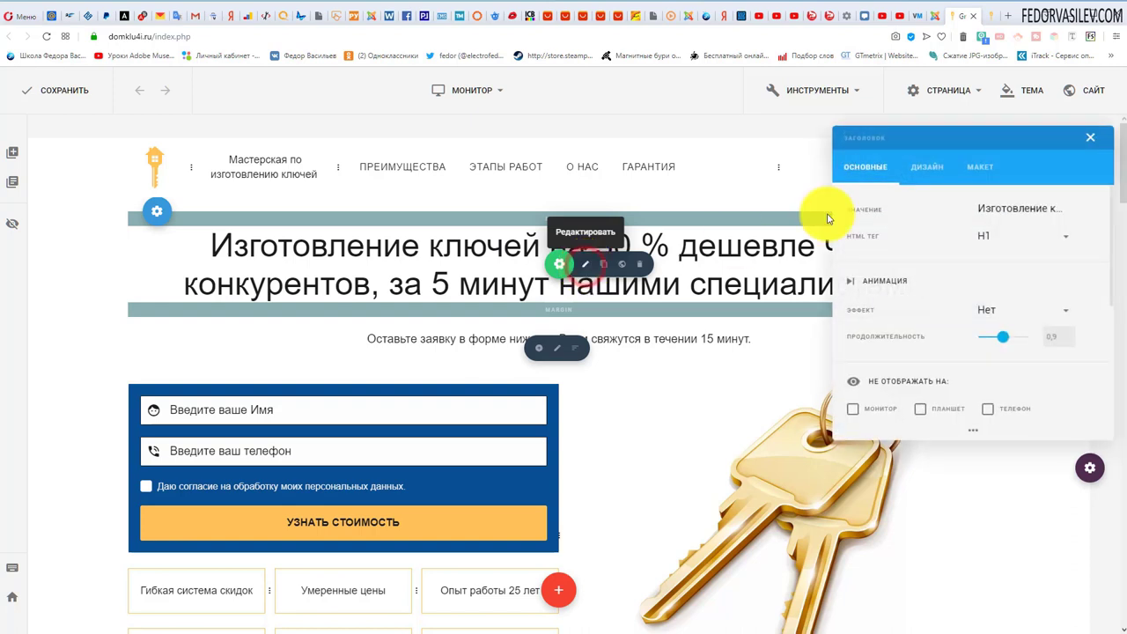
pyautogui.moveTo(873, 136); pyautogui.dragTo(662, 180)
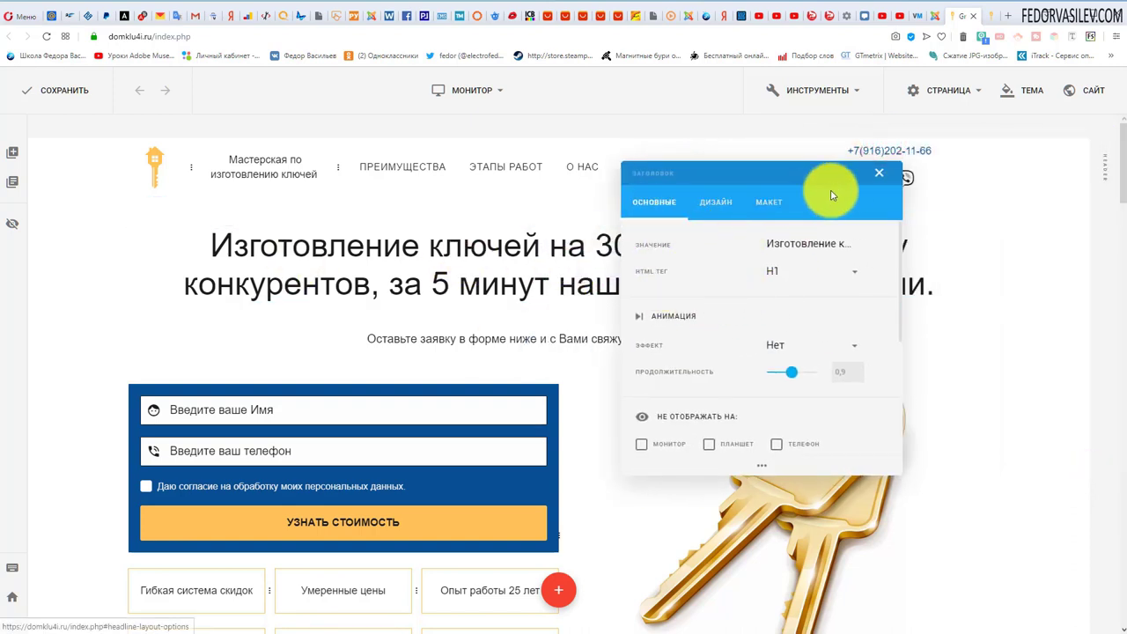
pyautogui.click(875, 174)
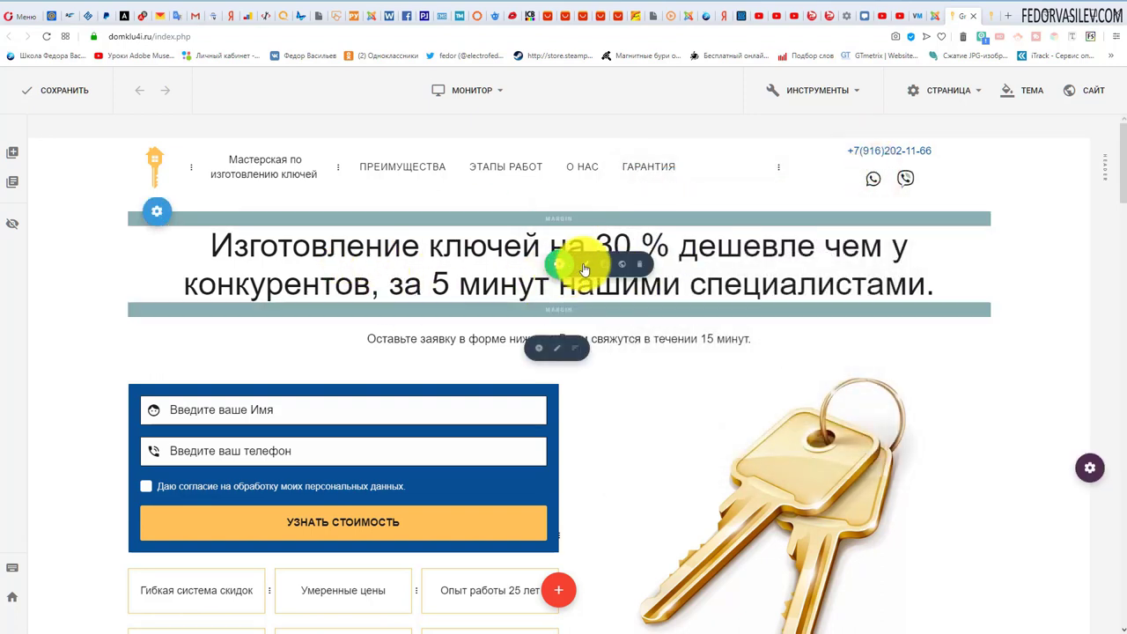
# Open the settings of the page's main heading and select the text of its value for editing
pyautogui.click(586, 262)
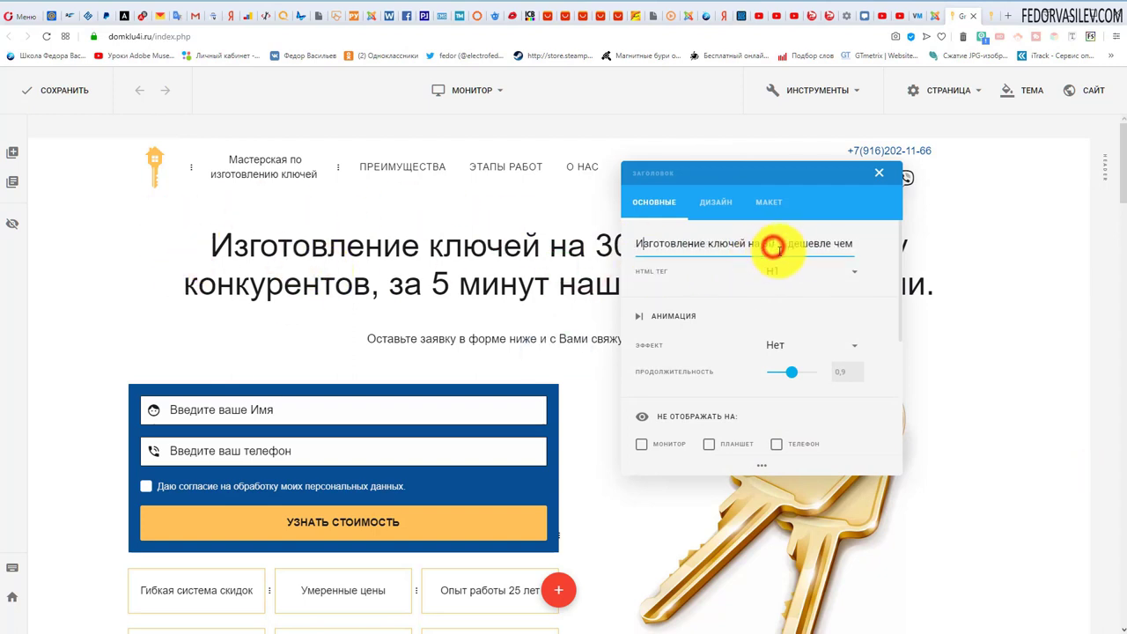
pyautogui.moveTo(831, 245); pyautogui.dragTo(798, 254)
pyautogui.click(656, 245)
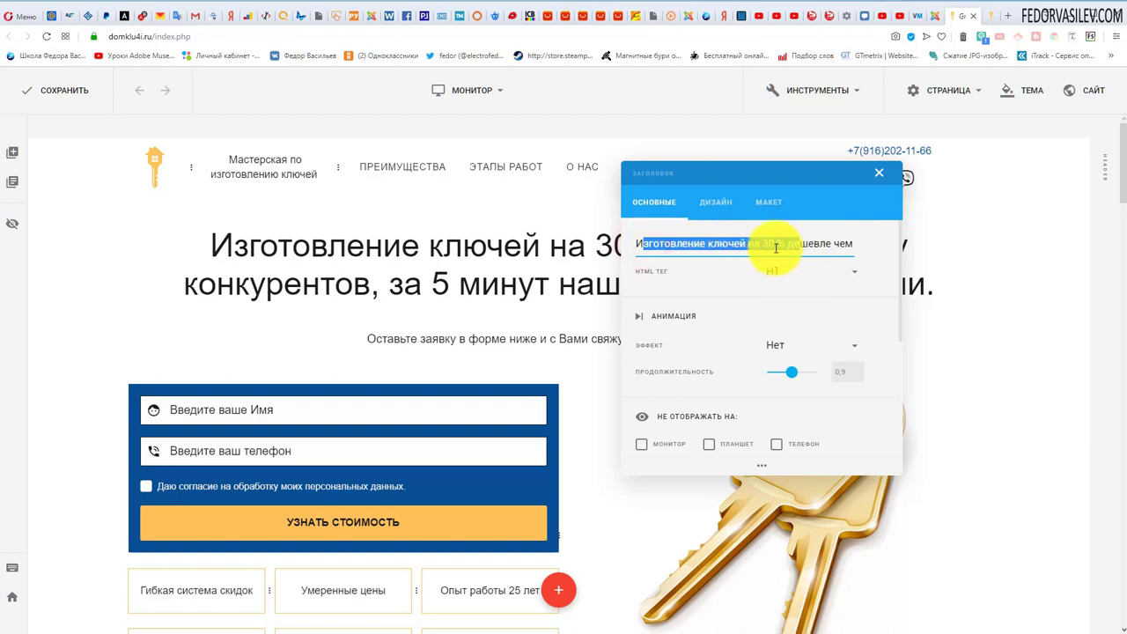
pyautogui.click(775, 247)
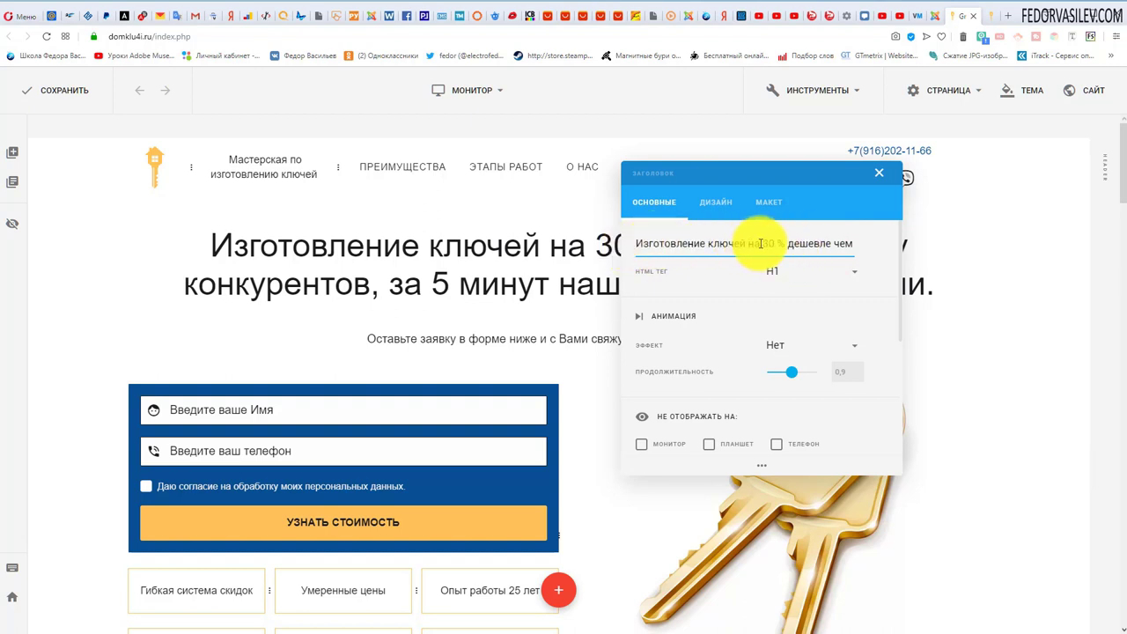
pyautogui.moveTo(715, 245); pyautogui.dragTo(891, 250)
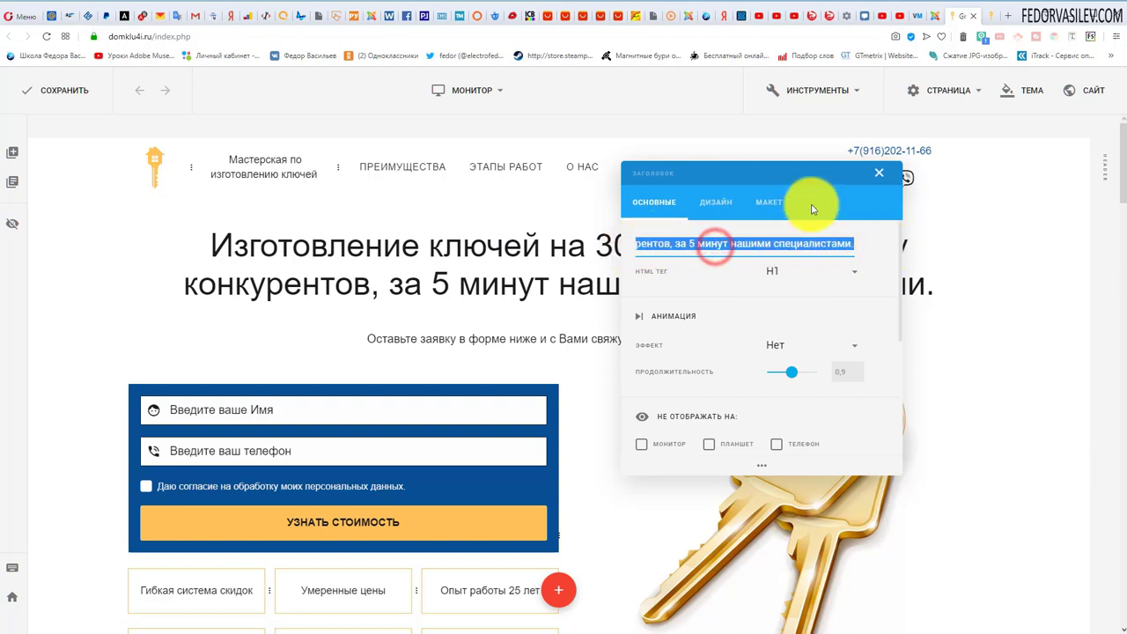
pyautogui.moveTo(818, 172); pyautogui.dragTo(747, 224)
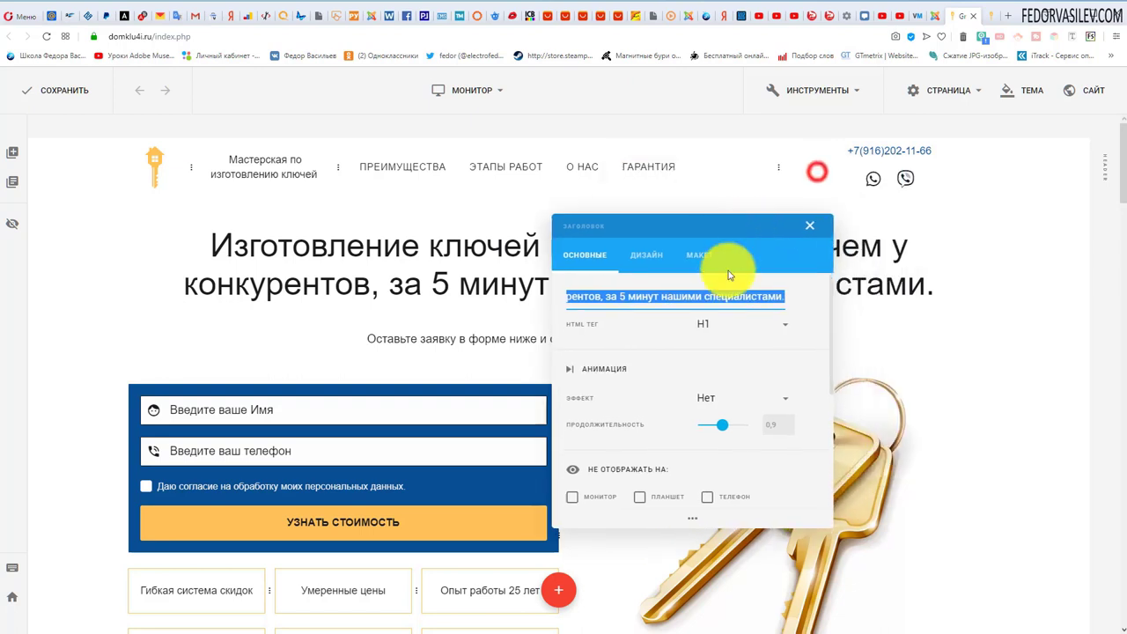
# Close the heading settings, open the text element below the main heading in an enlarged editor, and select its entire text
pyautogui.click(814, 228)
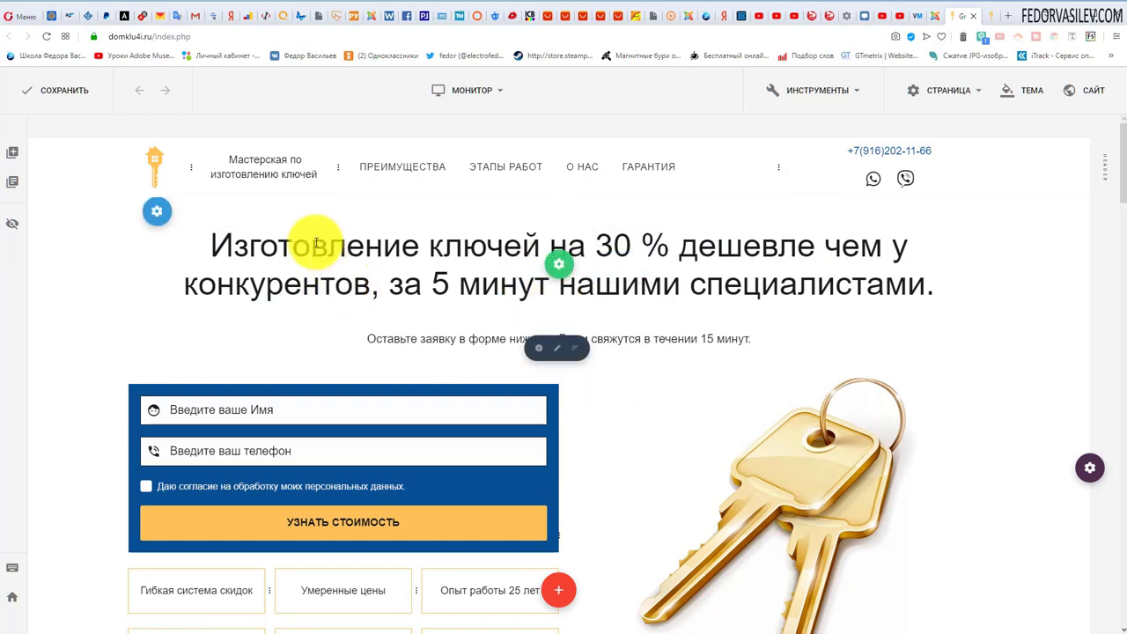
pyautogui.scroll(-1, 551, 315)
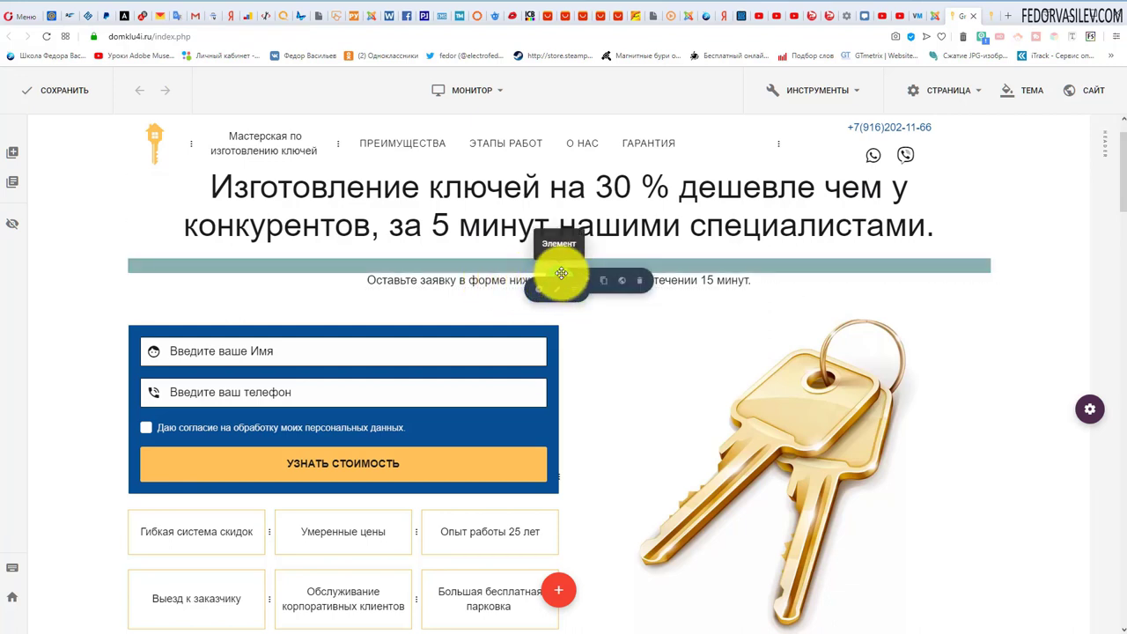
pyautogui.click(588, 279)
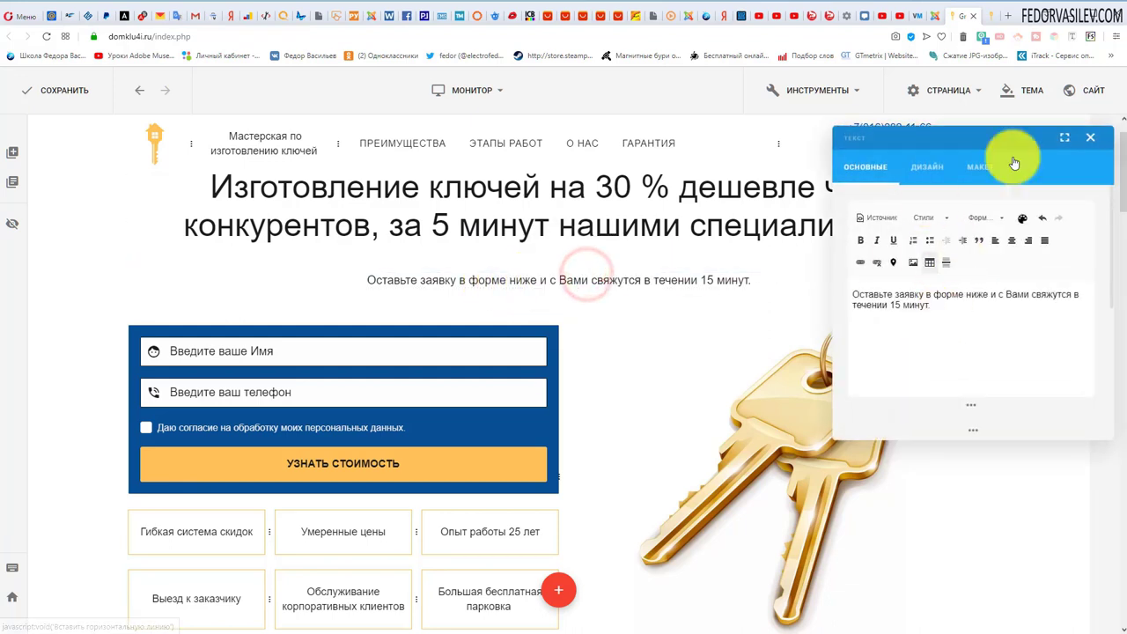
pyautogui.click(1065, 137)
pyautogui.moveTo(915, 246); pyautogui.dragTo(565, 250)
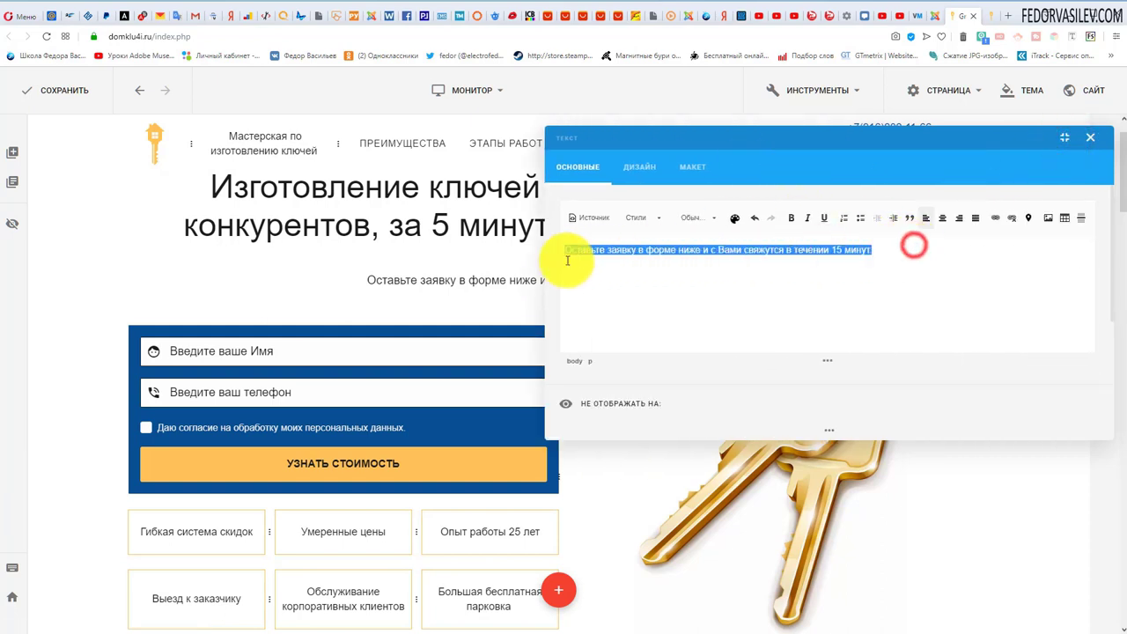
# Select different fragments of the text below the heading in its editor, move the editor window aside, and close it
pyautogui.moveTo(650, 275); pyautogui.dragTo(802, 246)
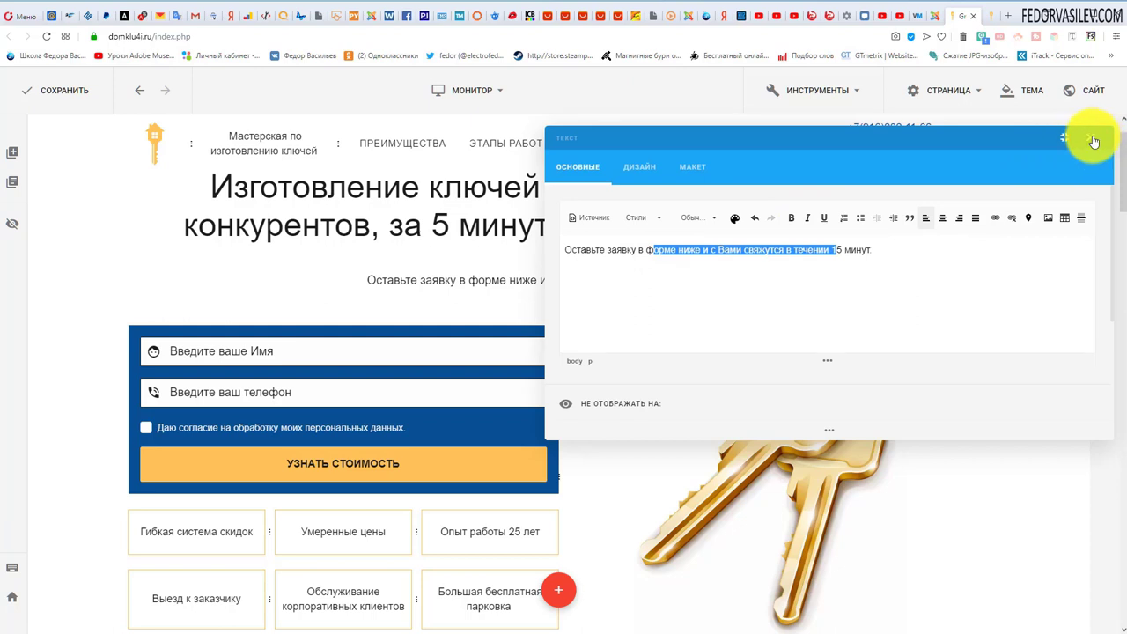
pyautogui.click(780, 277)
pyautogui.click(890, 249)
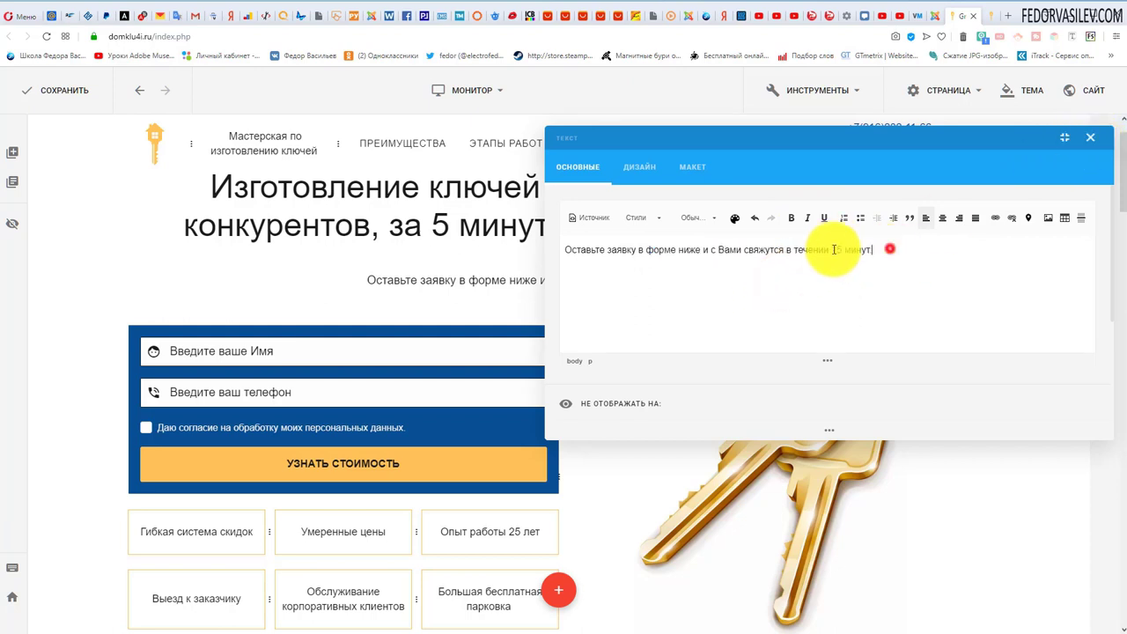
pyautogui.moveTo(890, 249); pyautogui.dragTo(743, 249)
pyautogui.click(720, 245)
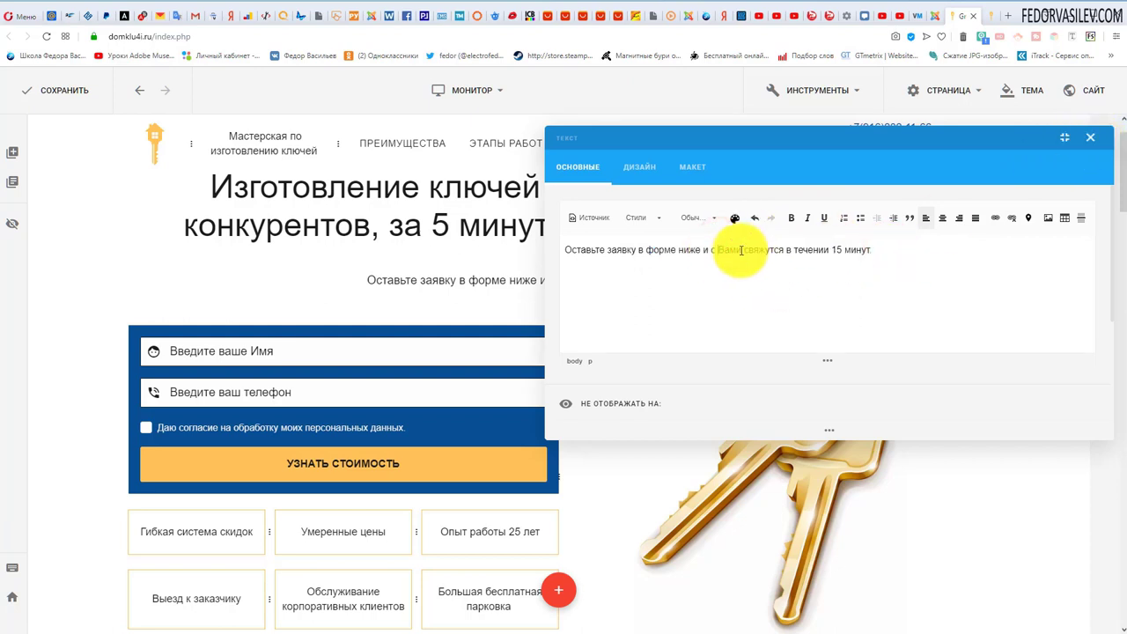
pyautogui.click(659, 283)
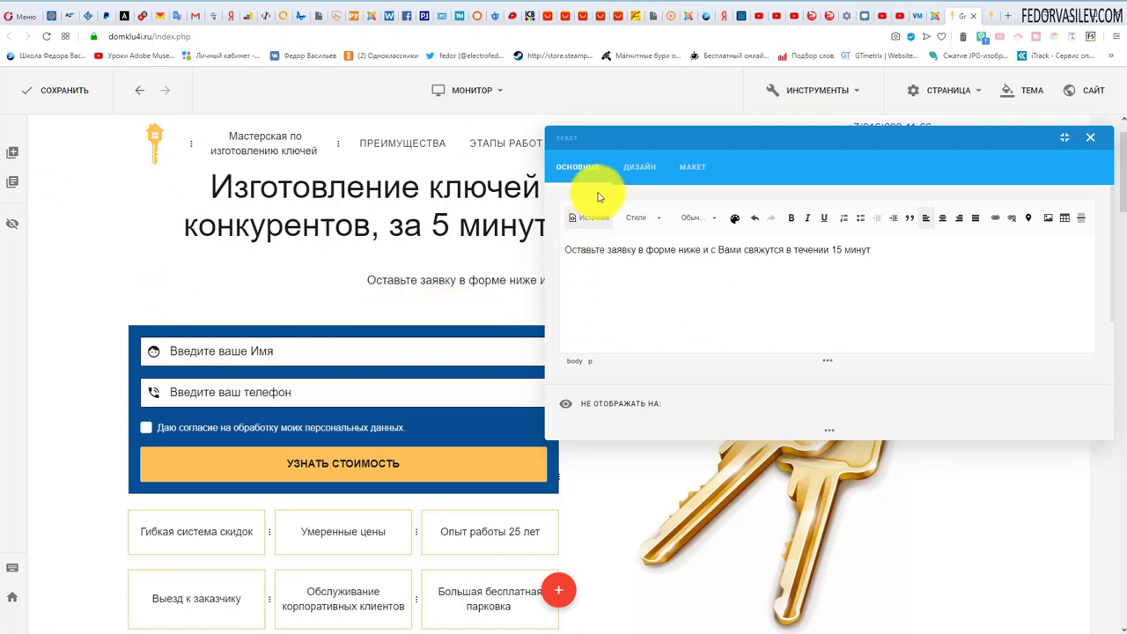
pyautogui.moveTo(610, 130); pyautogui.dragTo(558, 185)
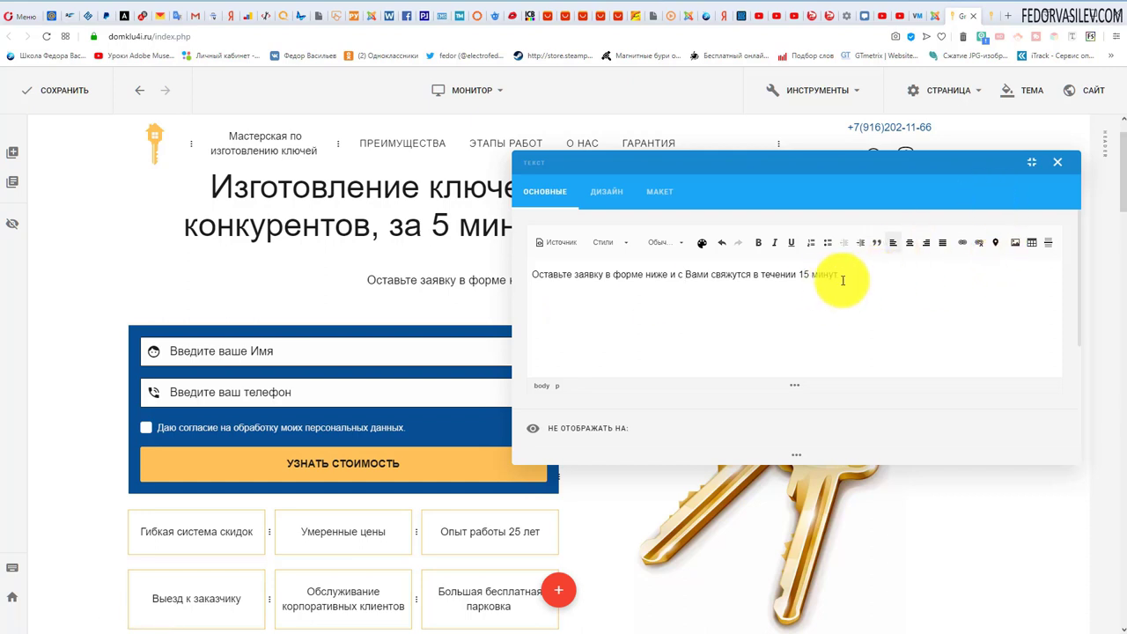
pyautogui.click(1062, 165)
# Overwrite the main heading directly on the page with the test text "мвмвм"
pyautogui.moveTo(561, 206)
pyautogui.mouseDown()
pyautogui.moveTo(617, 200)
pyautogui.moveTo(582, 202)
pyautogui.mouseUp()
pyautogui.click(476, 247)
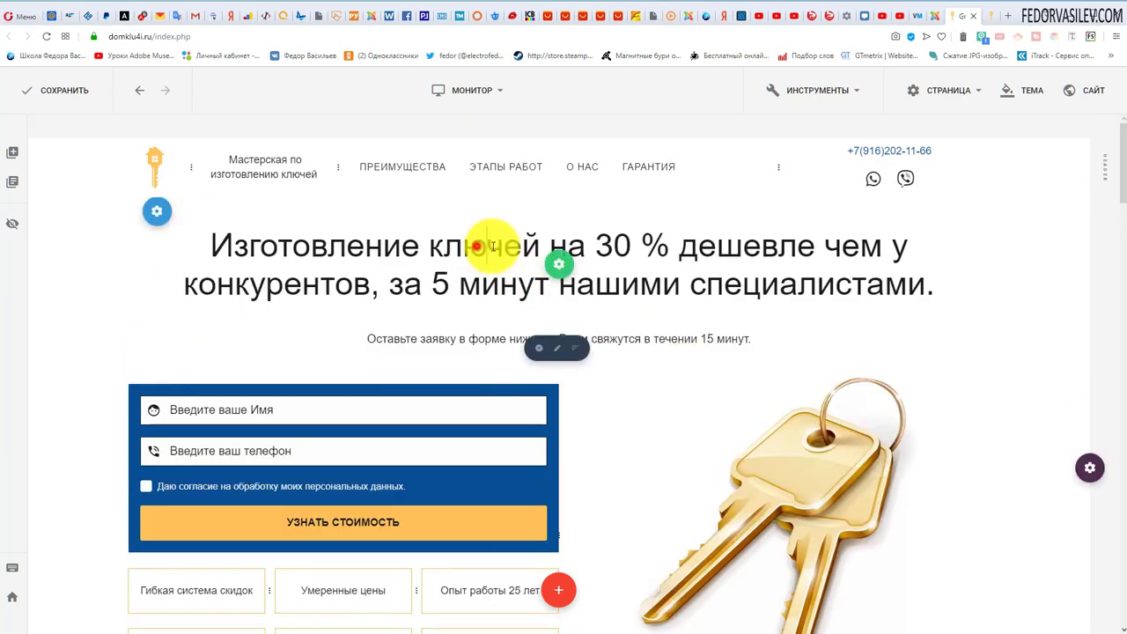
pyautogui.click(499, 258)
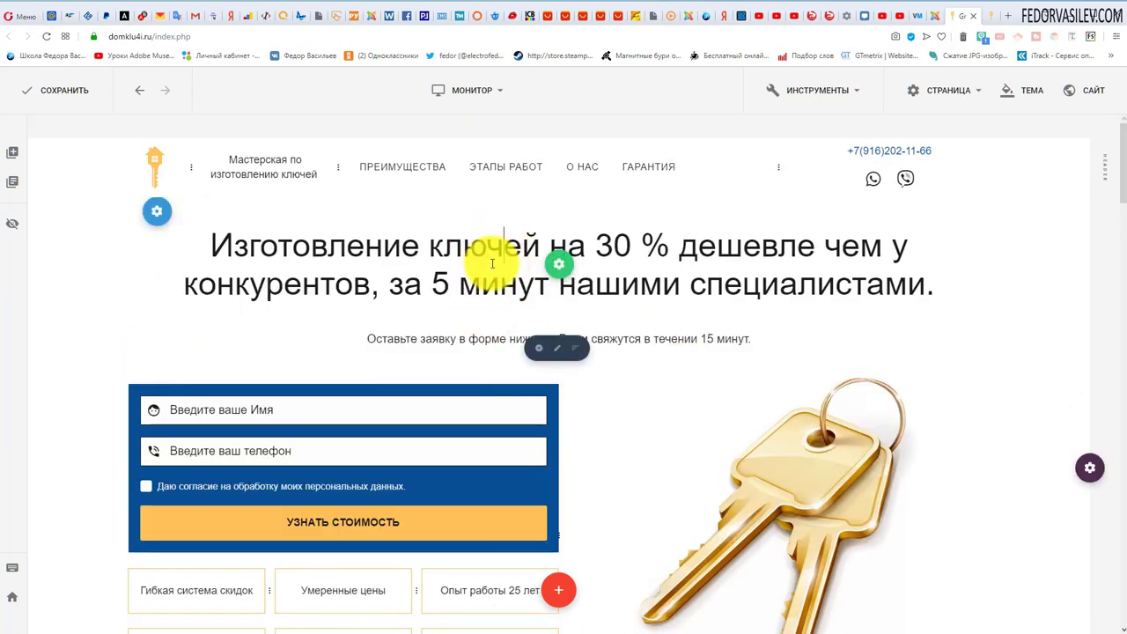
pyautogui.click(426, 249)
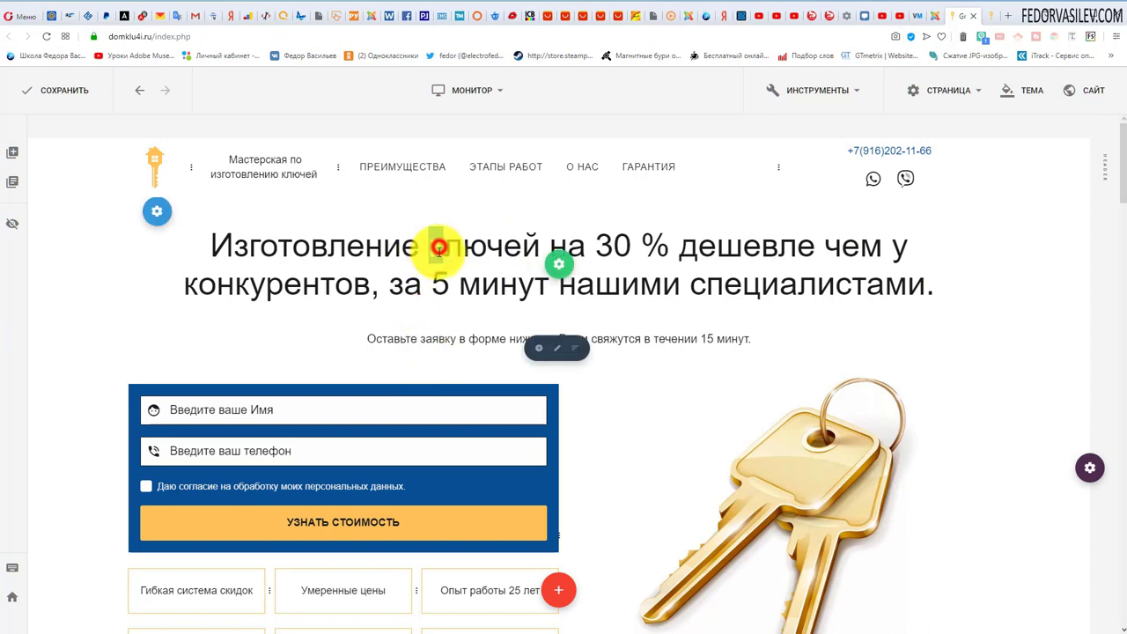
pyautogui.moveTo(438, 248); pyautogui.dragTo(667, 288)
pyautogui.write('квачвамвмвм')
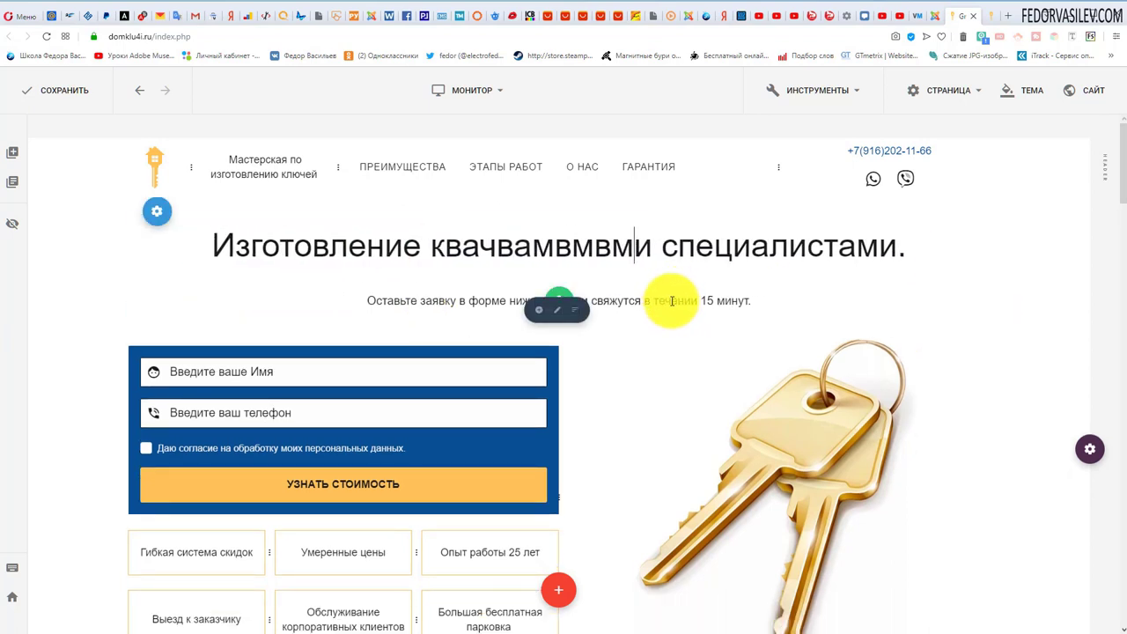
pyautogui.write('мм')
pyautogui.moveTo(195, 246); pyautogui.dragTo(373, 257)
pyautogui.write('мвммвм')
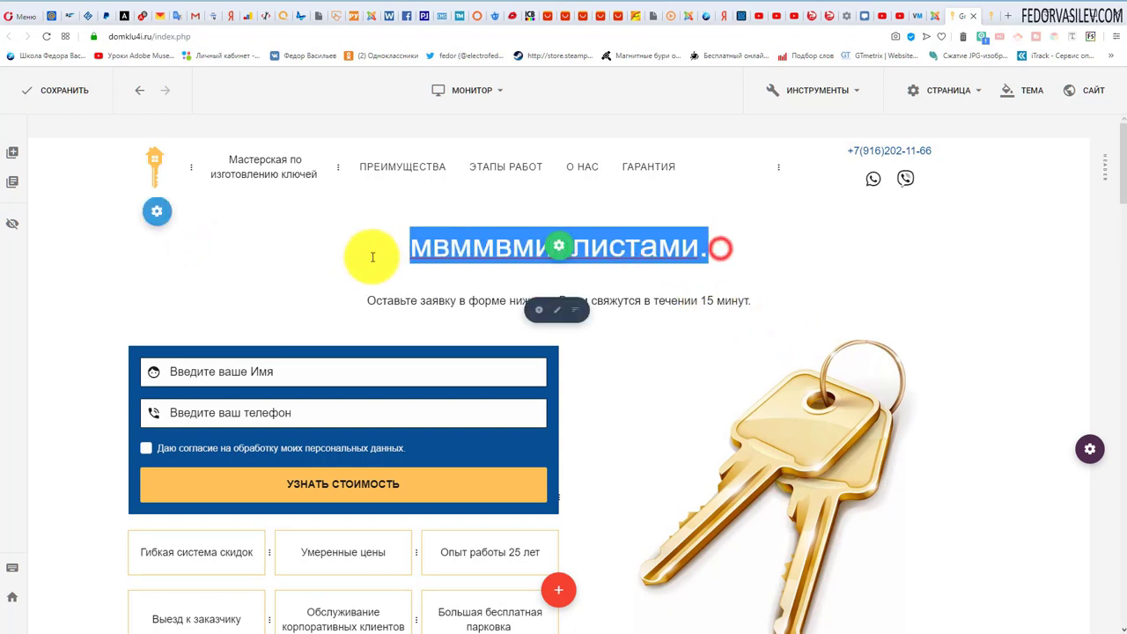
pyautogui.write('мвм')
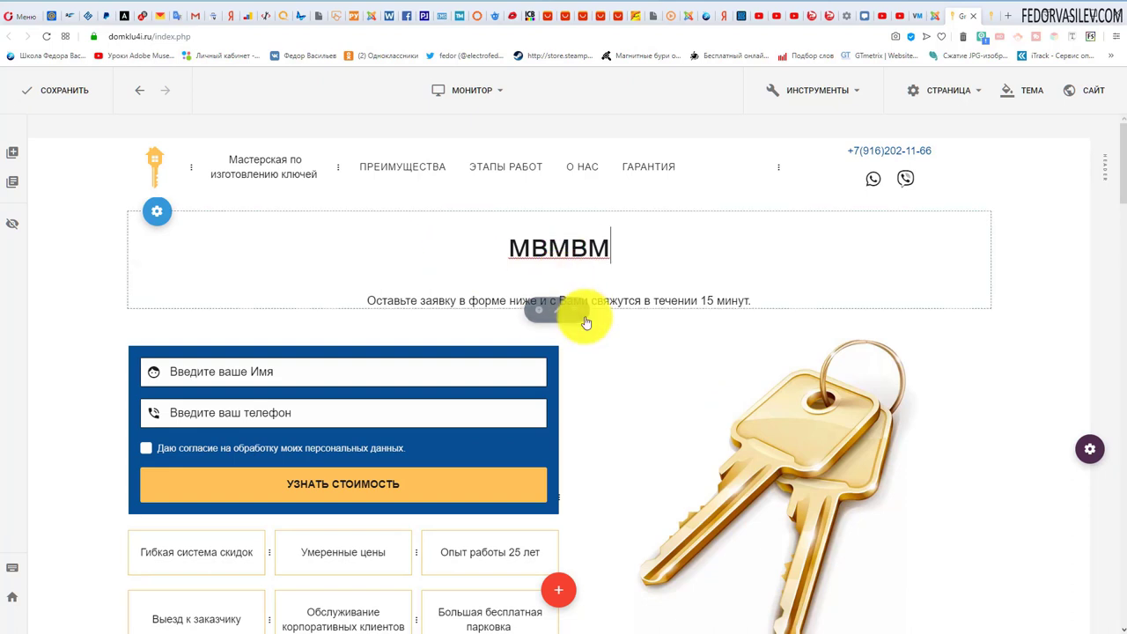
# Reload the editor page to discard the test heading, and select part of the original heading text in place
pyautogui.click(35, 100)
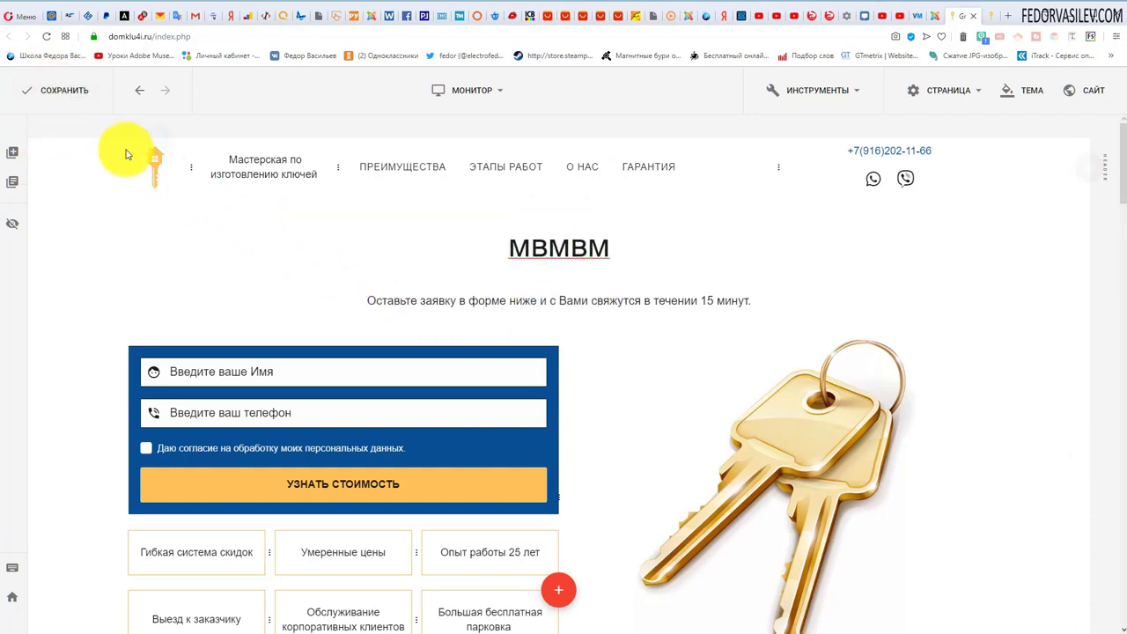
pyautogui.click(47, 36)
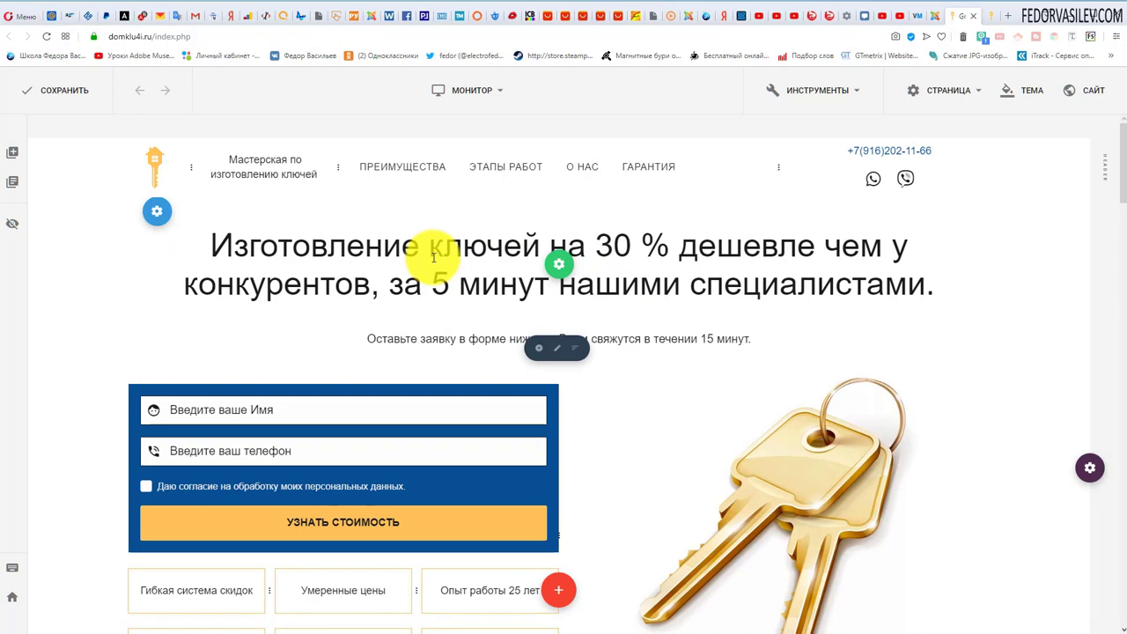
pyautogui.moveTo(430, 256); pyautogui.dragTo(680, 284)
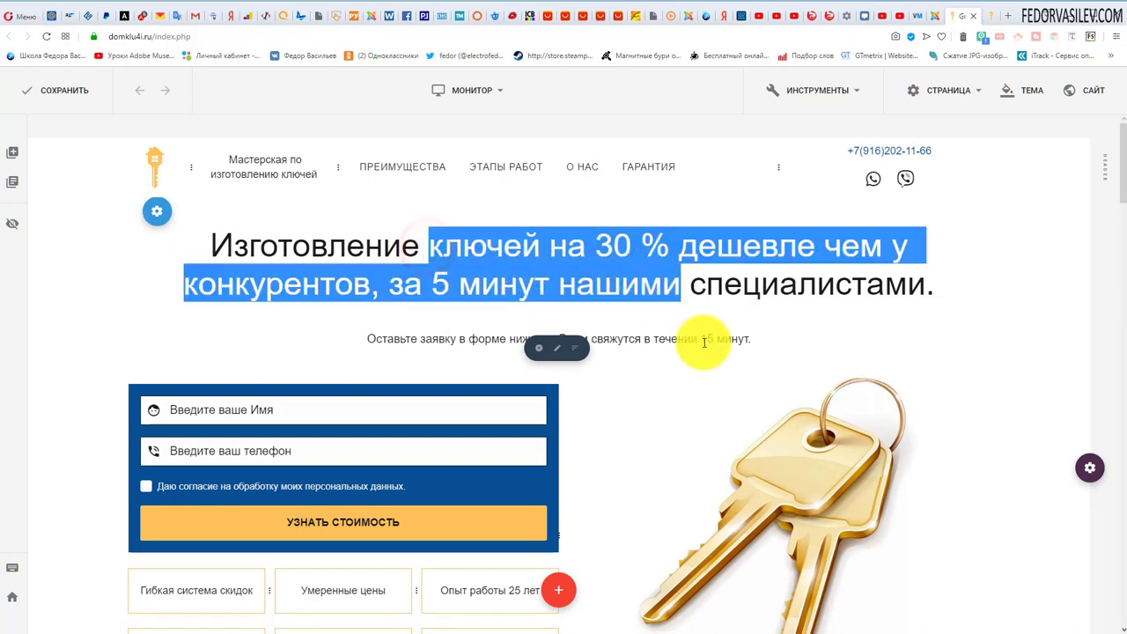
pyautogui.click(982, 295)
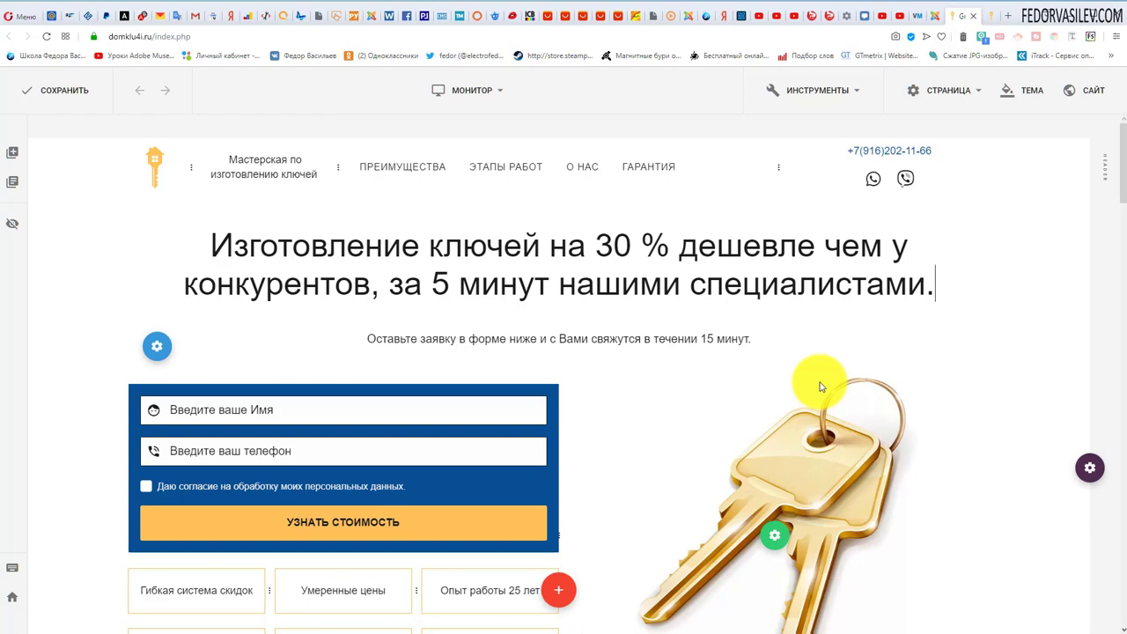
# Open the text editors of the "Большая бесплатная парковка" and "Умеренные цены" advantage blocks in turn and close each one
pyautogui.scroll(-2, 340, 520)
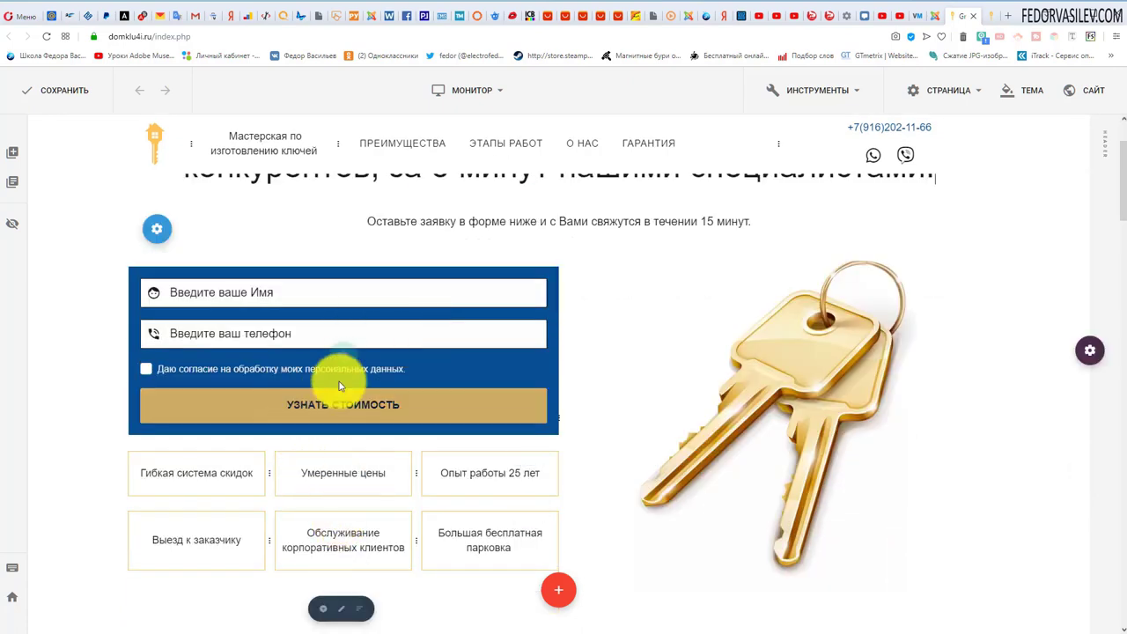
pyautogui.scroll(-1, 356, 421)
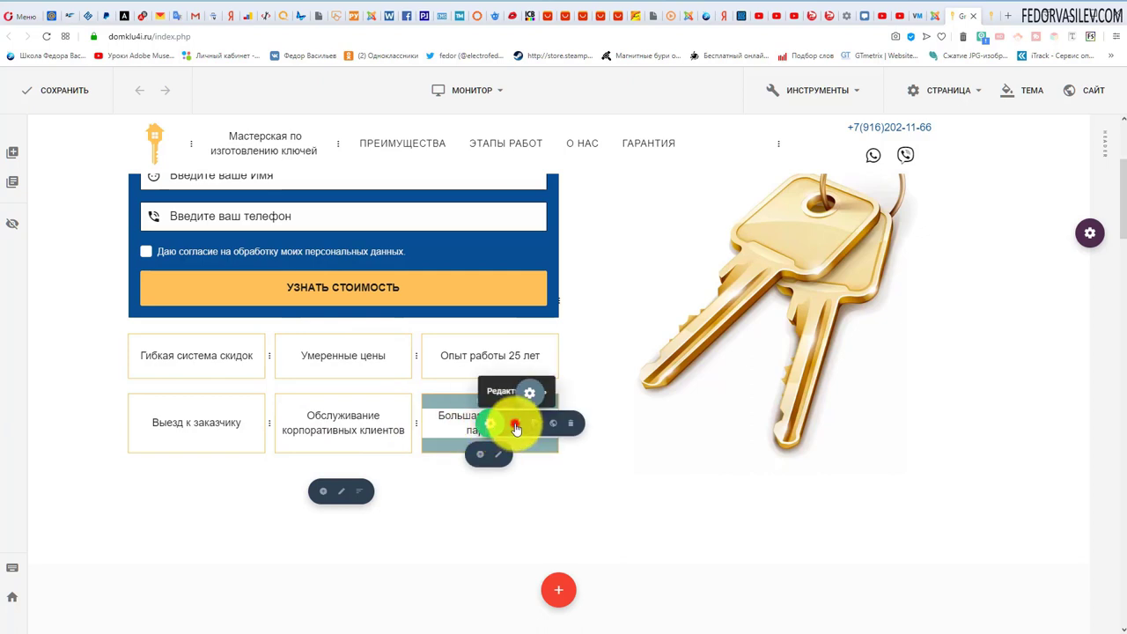
pyautogui.click(516, 423)
pyautogui.moveTo(971, 294); pyautogui.dragTo(861, 294)
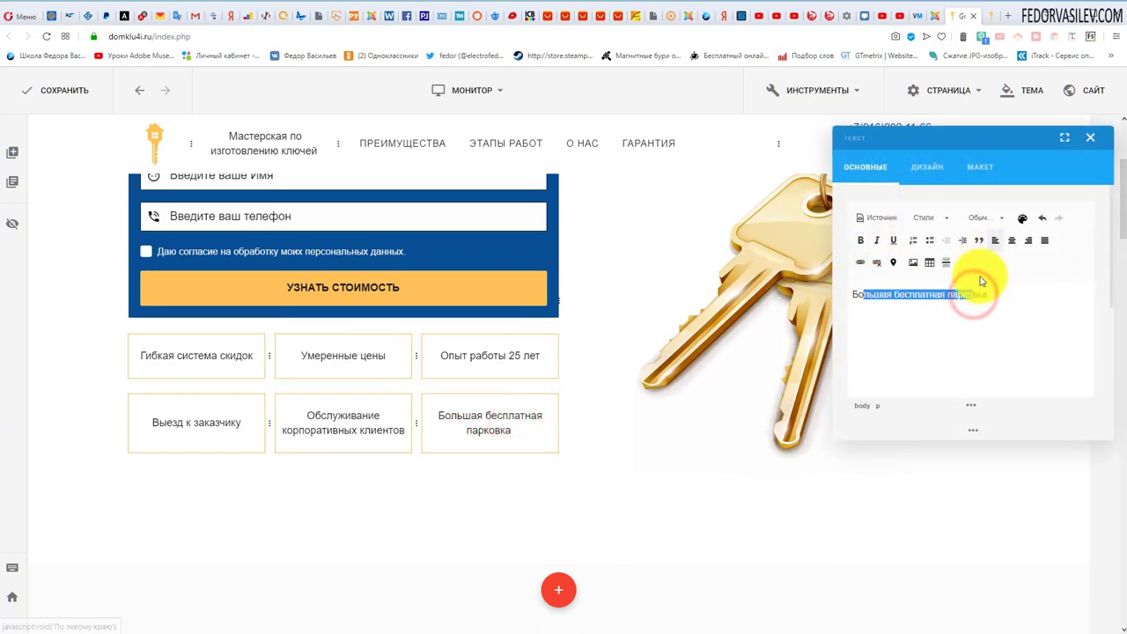
pyautogui.click(1090, 137)
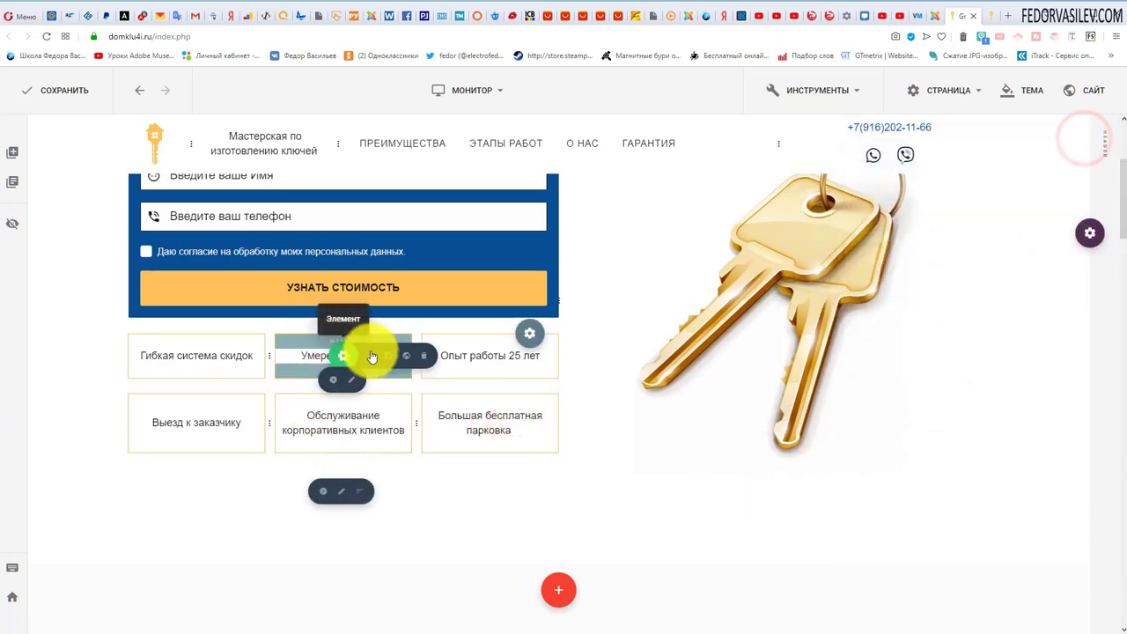
pyautogui.click(370, 352)
pyautogui.click(1091, 138)
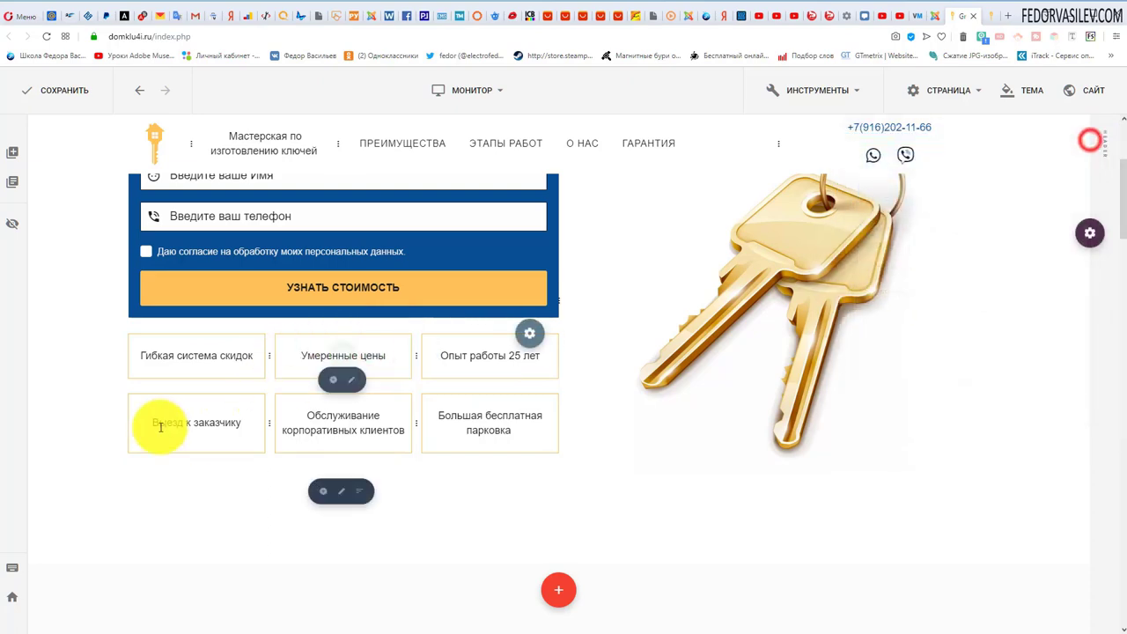
# Open the header's phone number text element for editing, move its editor over the page, and enlarge it
pyautogui.scroll(2, 336, 414)
pyautogui.scroll(-1, 731, 365)
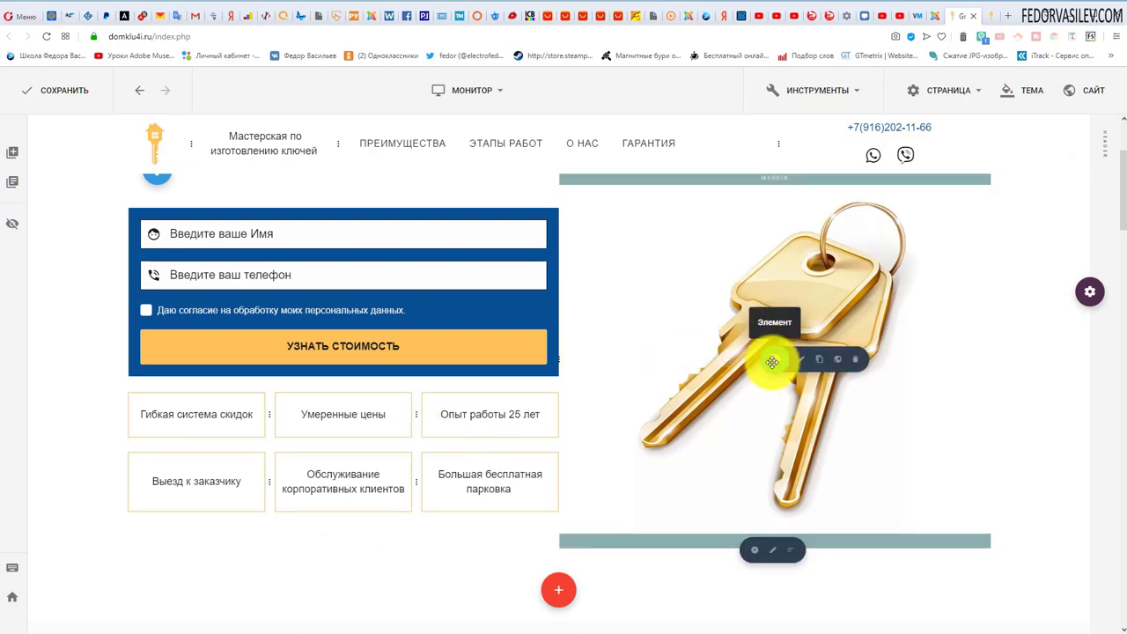
pyautogui.scroll(2, 307, 456)
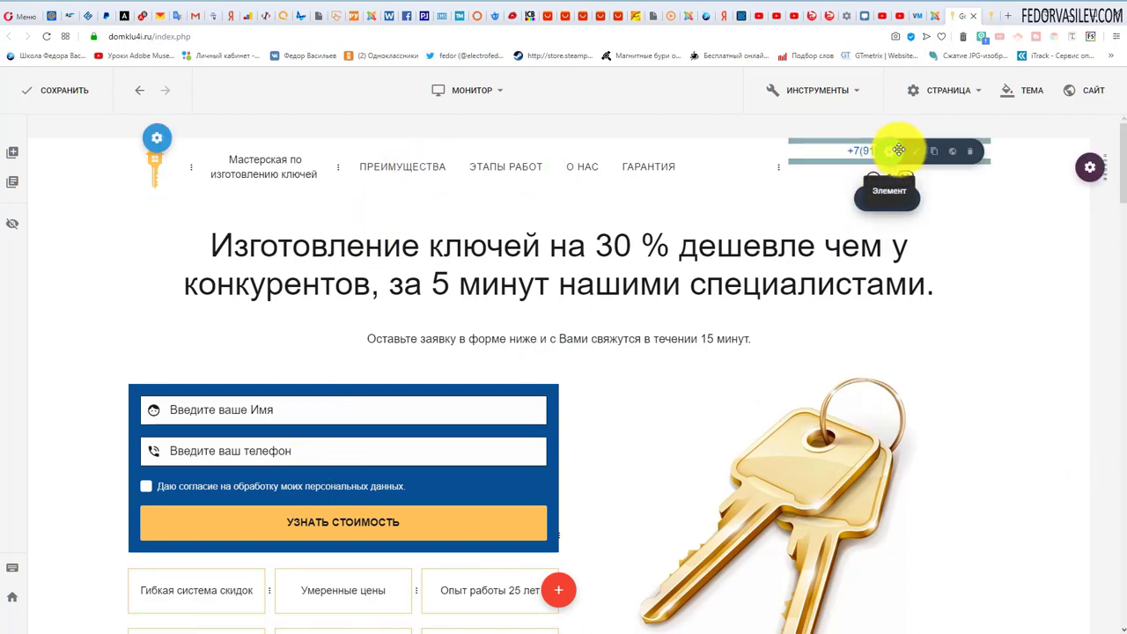
pyautogui.click(918, 150)
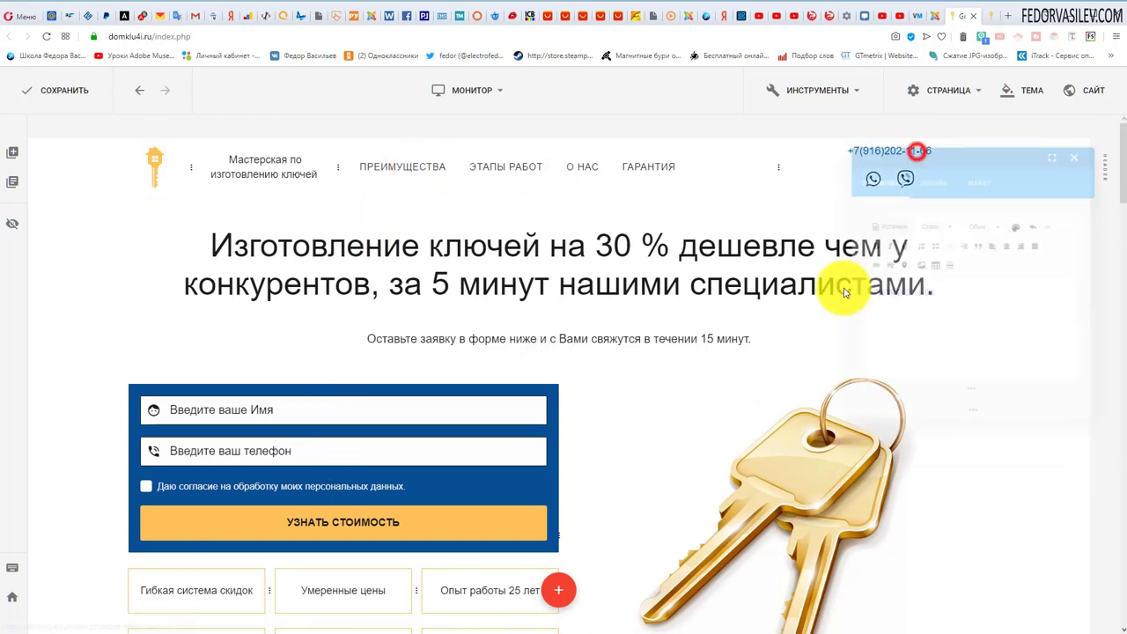
pyautogui.moveTo(943, 299); pyautogui.dragTo(870, 296)
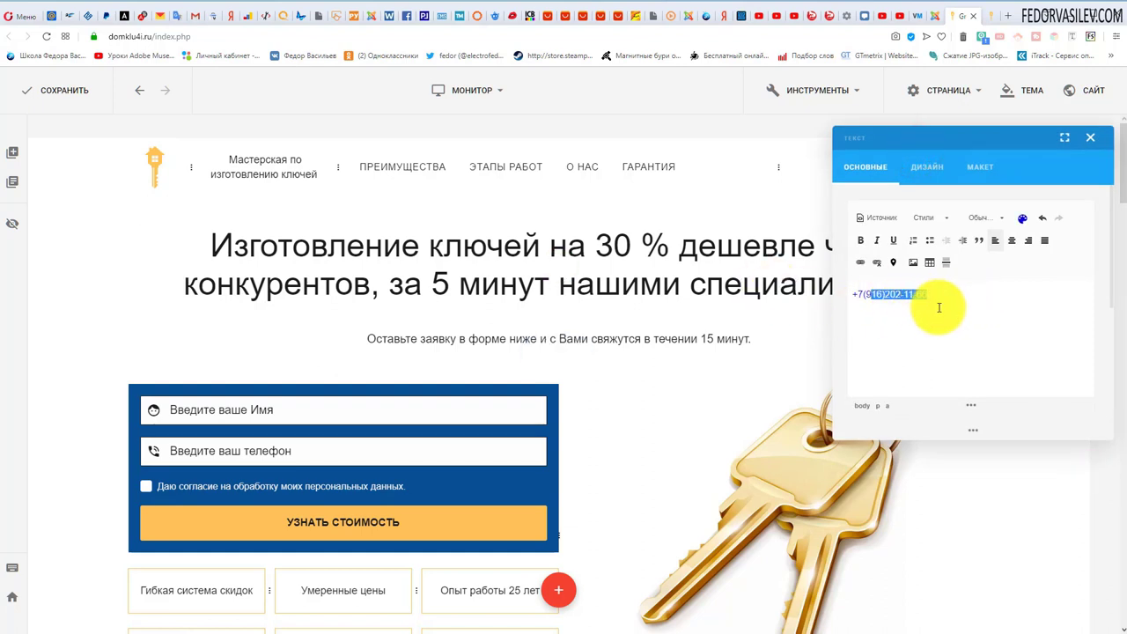
pyautogui.click(936, 308)
pyautogui.moveTo(920, 138); pyautogui.dragTo(621, 240)
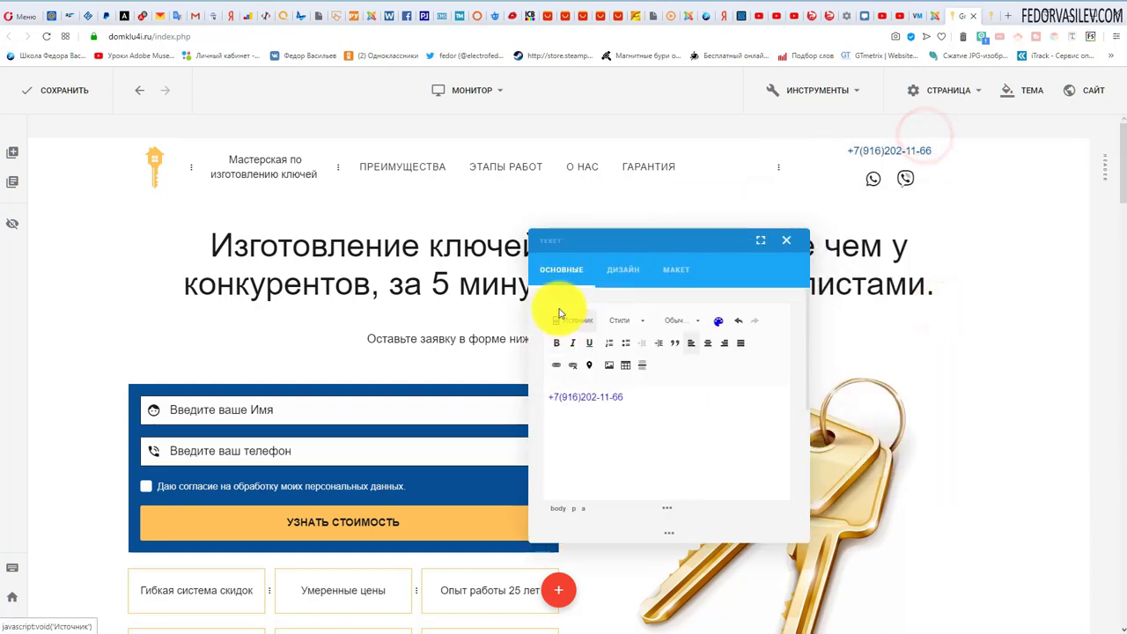
pyautogui.click(760, 239)
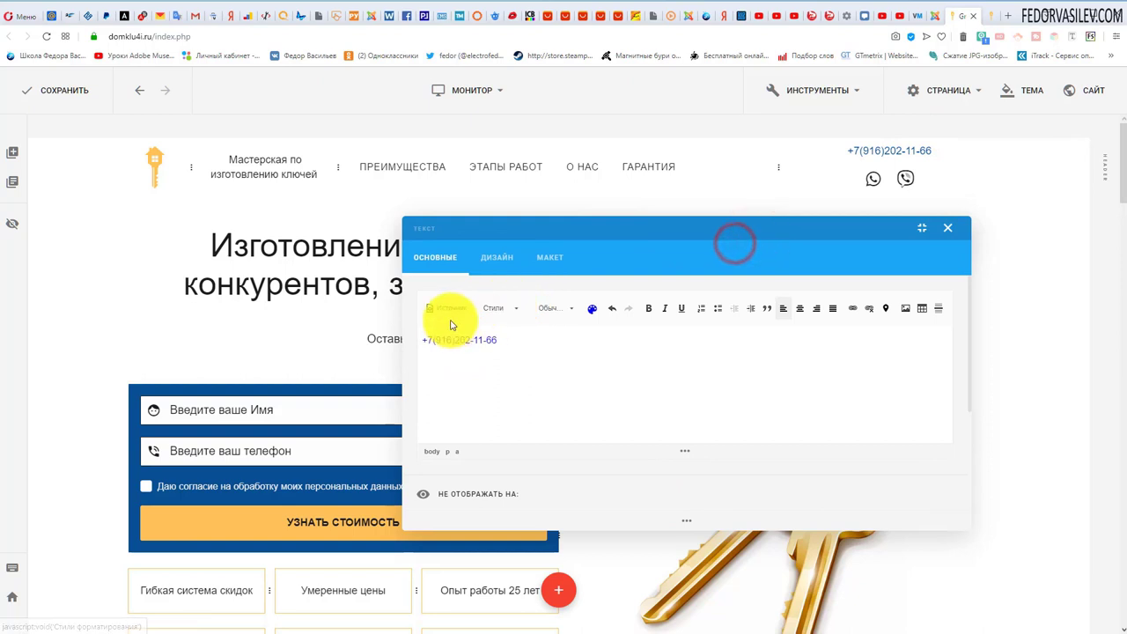
# Show the phone element's HTML source and select the number in its data-link value, href value and link text in turn
pyautogui.click(451, 313)
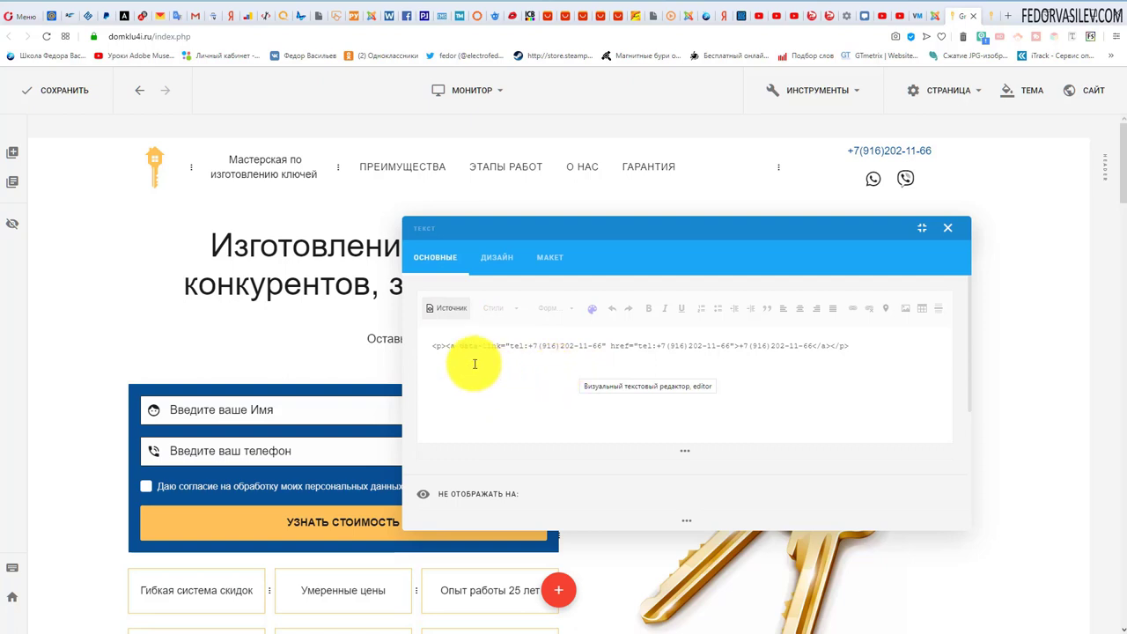
pyautogui.moveTo(875, 350); pyautogui.dragTo(229, 328)
pyautogui.click(503, 371)
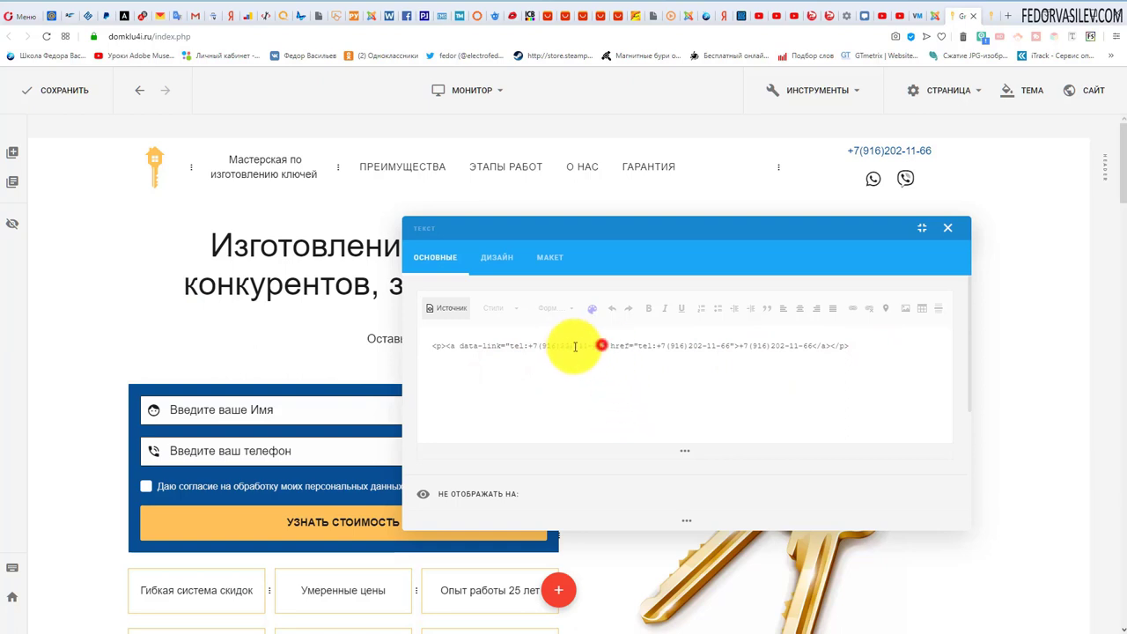
pyautogui.moveTo(602, 344); pyautogui.dragTo(526, 346)
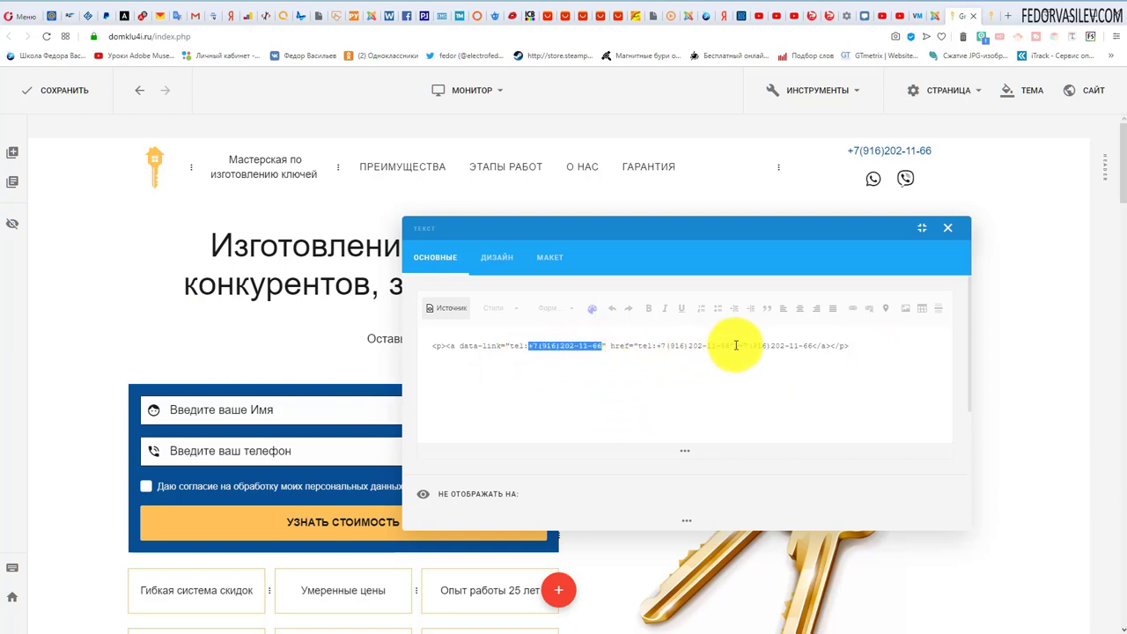
pyautogui.moveTo(730, 346); pyautogui.dragTo(675, 346)
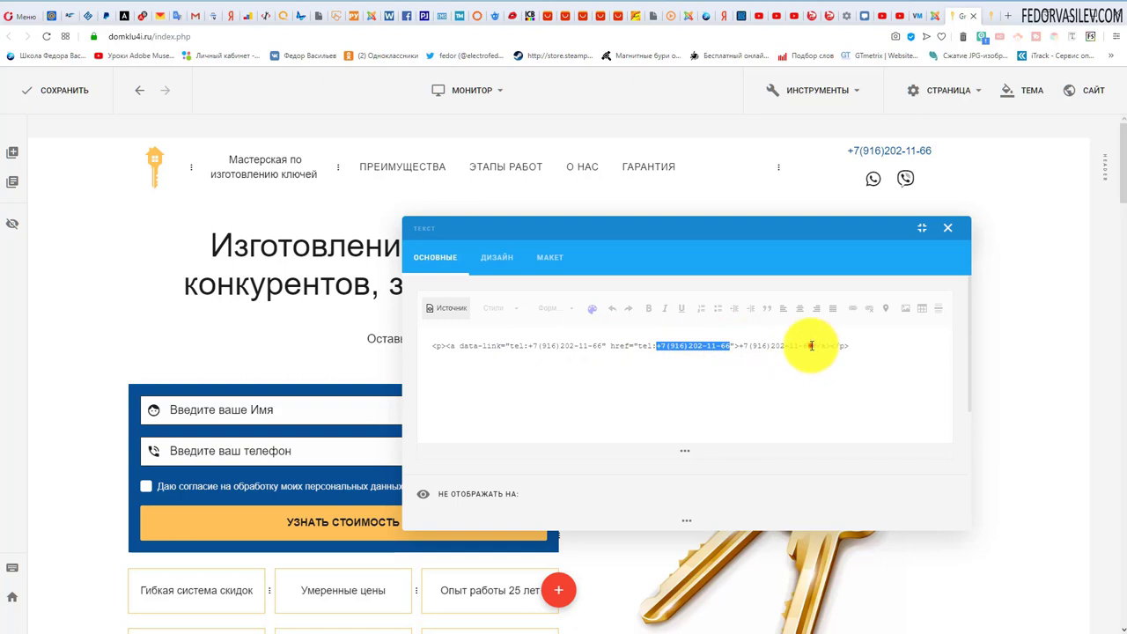
pyautogui.moveTo(812, 345); pyautogui.dragTo(738, 346)
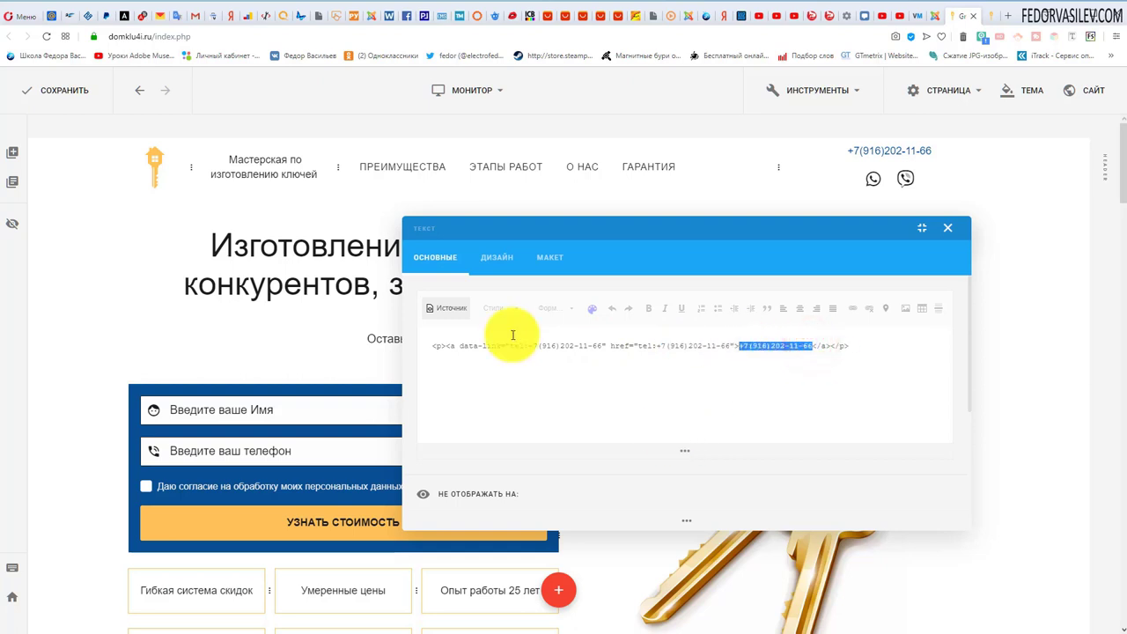
# Return the phone element from HTML source to the visual text view, close its editor, and save the page
pyautogui.click(442, 308)
pyautogui.click(443, 309)
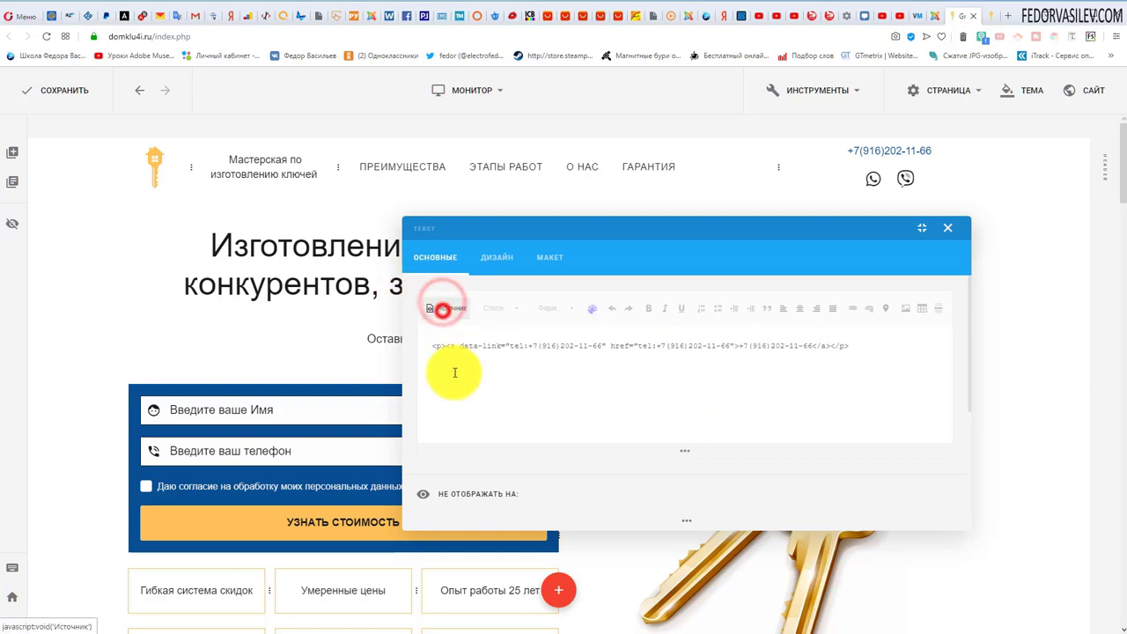
pyautogui.click(449, 315)
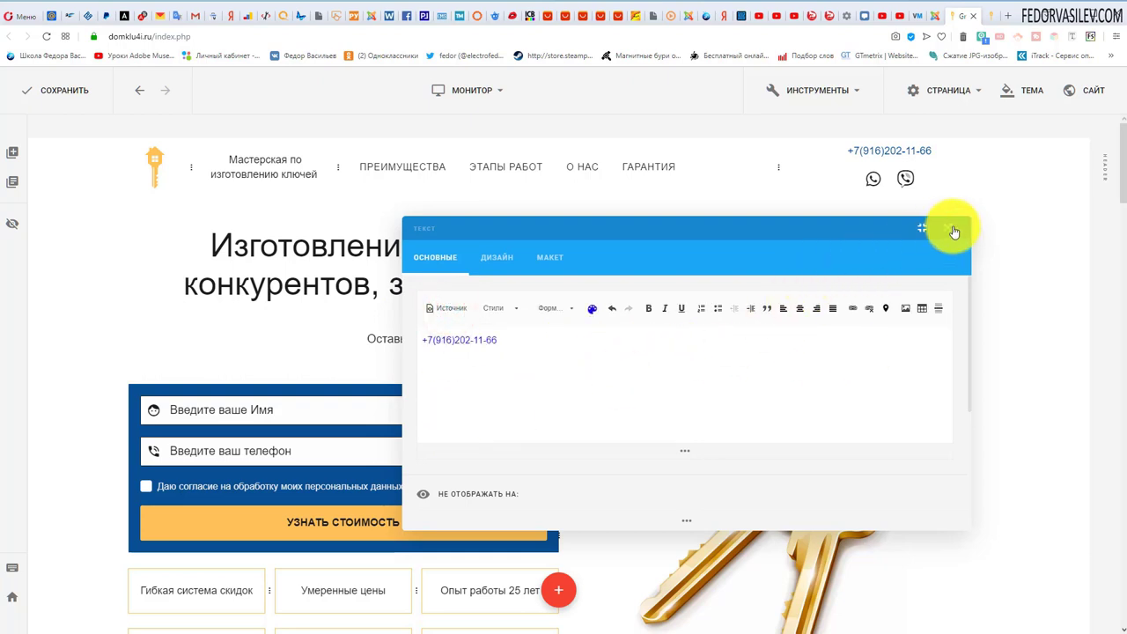
pyautogui.click(954, 231)
pyautogui.click(68, 91)
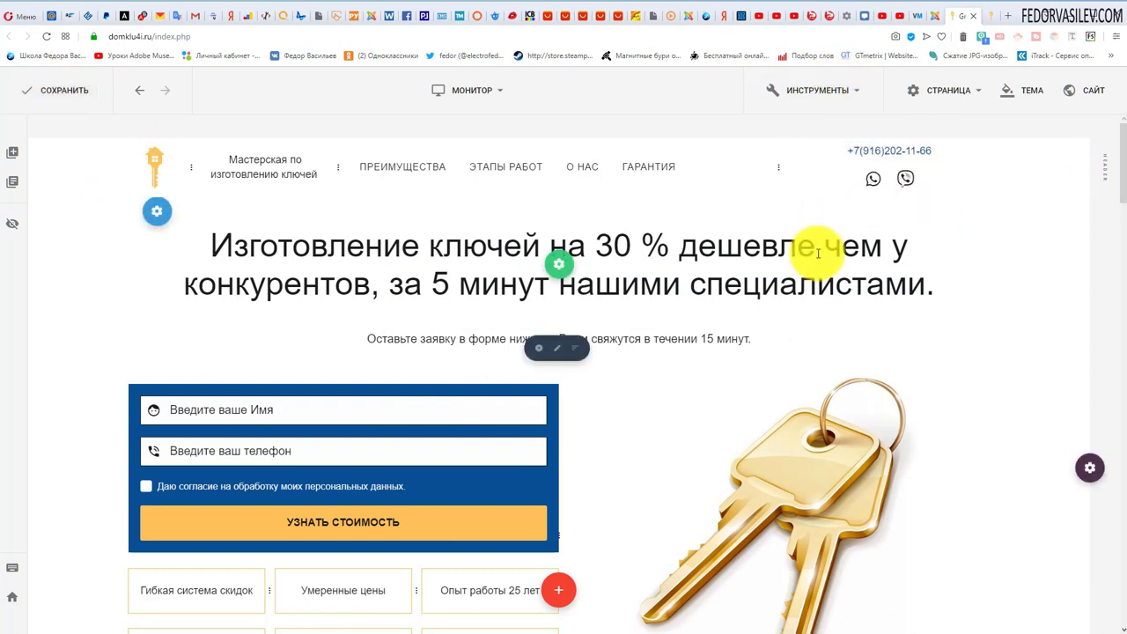
# Open the header's phone text element, select the whole number in the visual view, and close the editor unchanged
pyautogui.moveTo(880, 165)
pyautogui.click(914, 152)
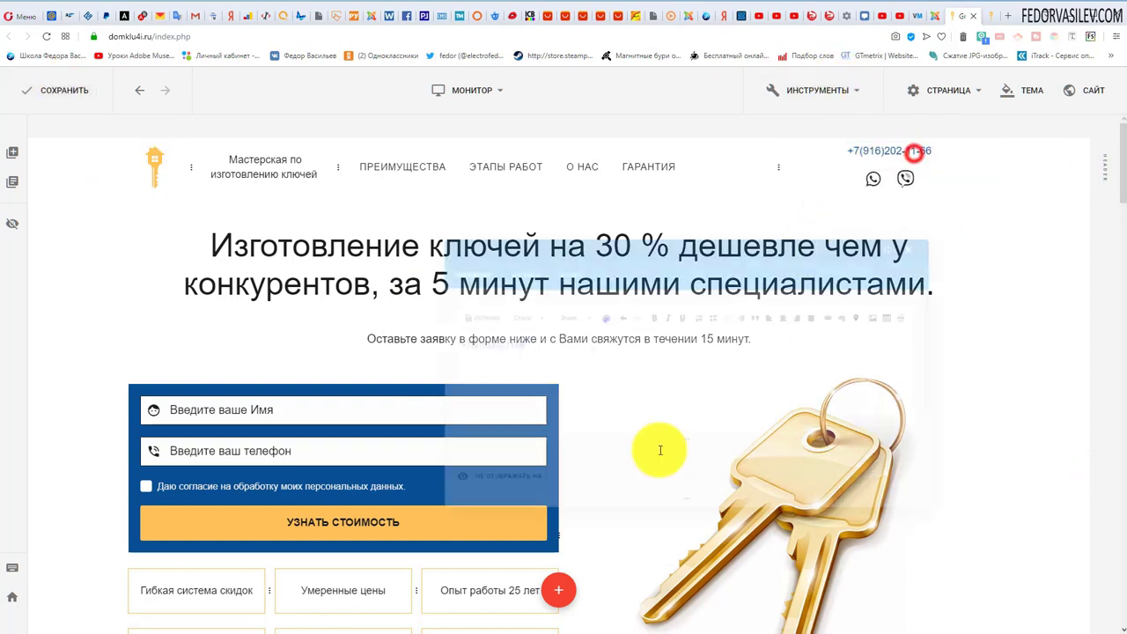
pyautogui.click(523, 340)
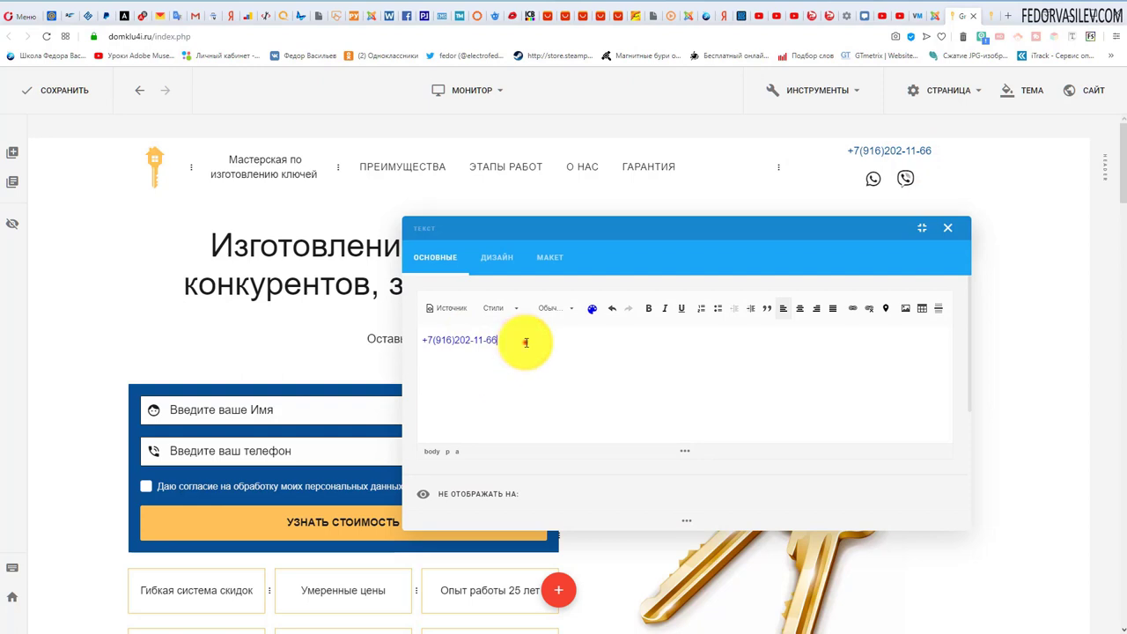
pyautogui.moveTo(523, 341); pyautogui.dragTo(384, 335)
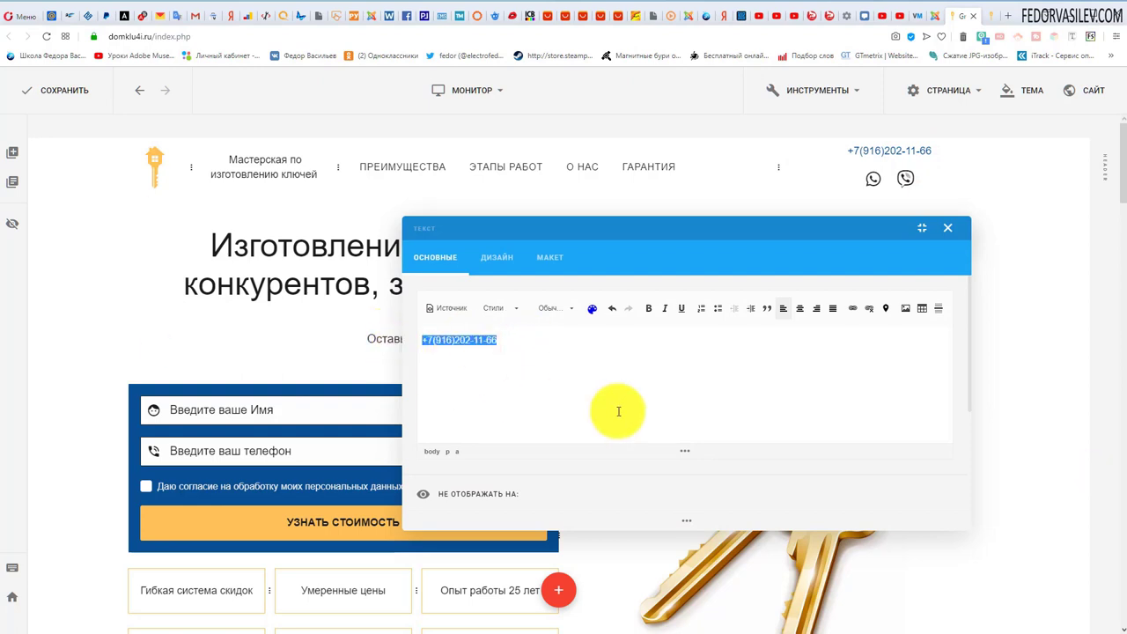
pyautogui.click(948, 228)
# Reopen the header's phone text element, select the number, and clear the selection
pyautogui.moveTo(899, 153)
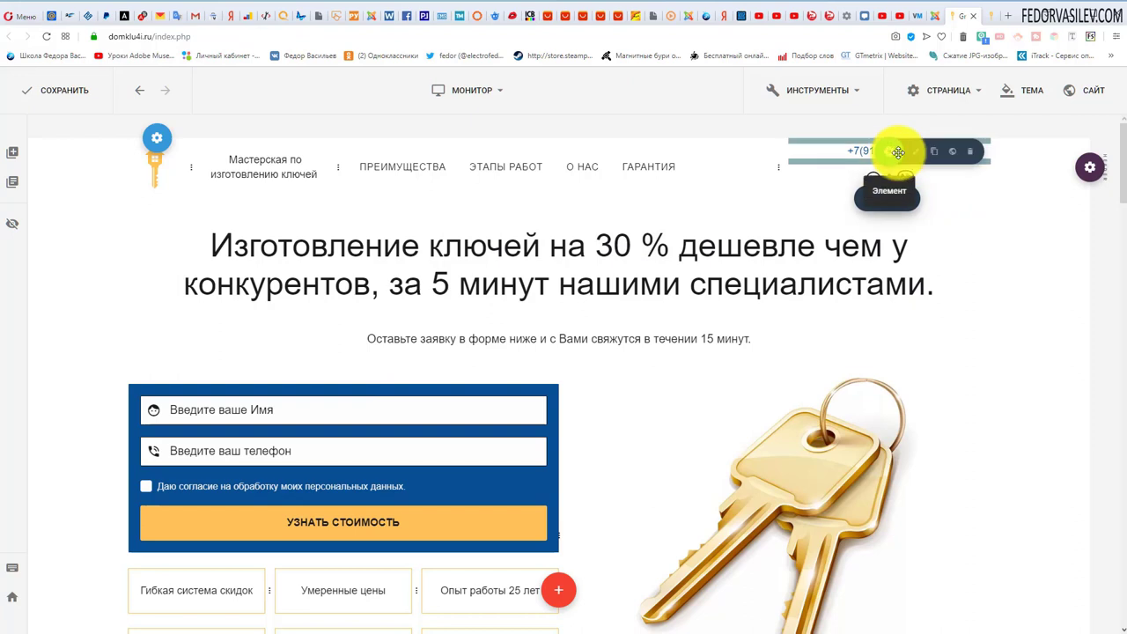
pyautogui.click(911, 151)
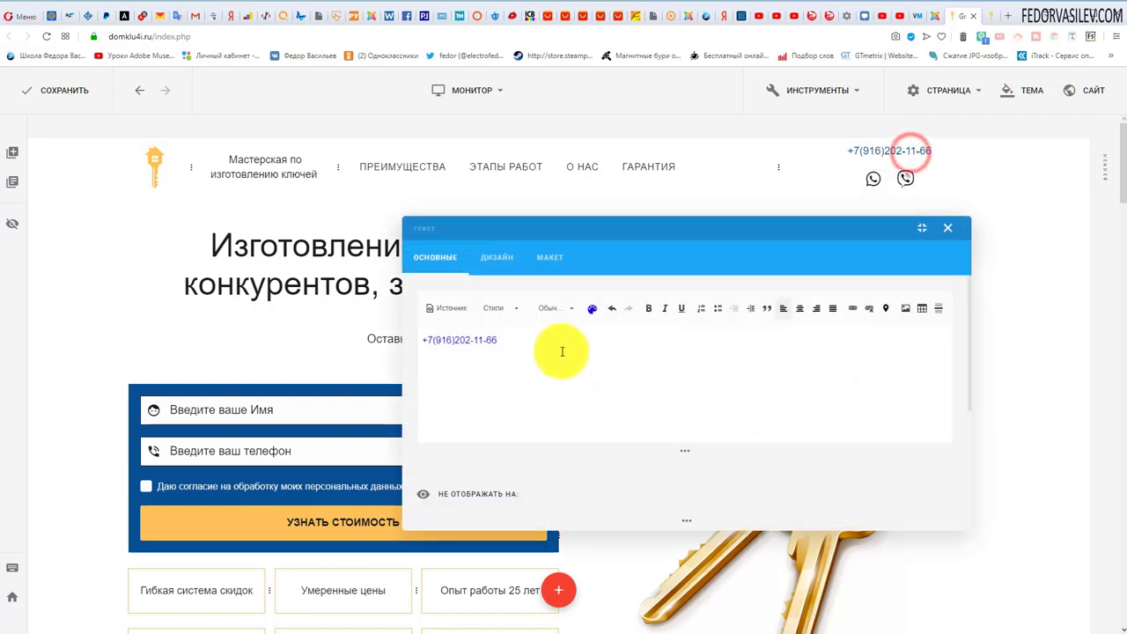
pyautogui.moveTo(529, 340); pyautogui.dragTo(373, 340)
pyautogui.click(520, 349)
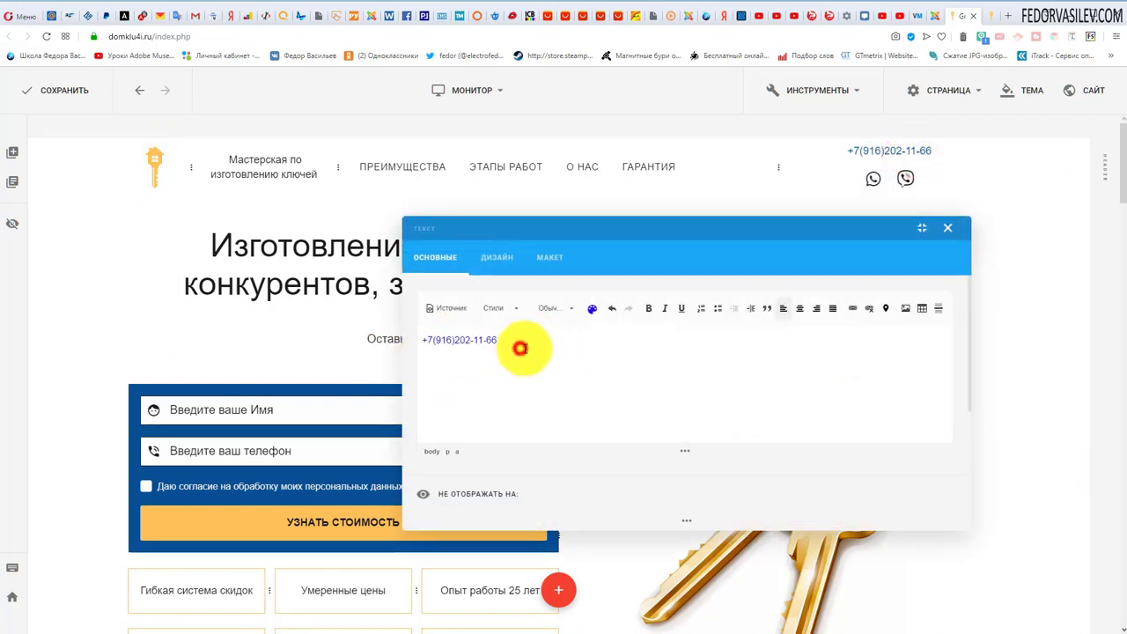
pyautogui.click(574, 345)
# Duplicate the phone link's whole paragraph on a new line in the HTML source and return to the visual view
pyautogui.click(438, 307)
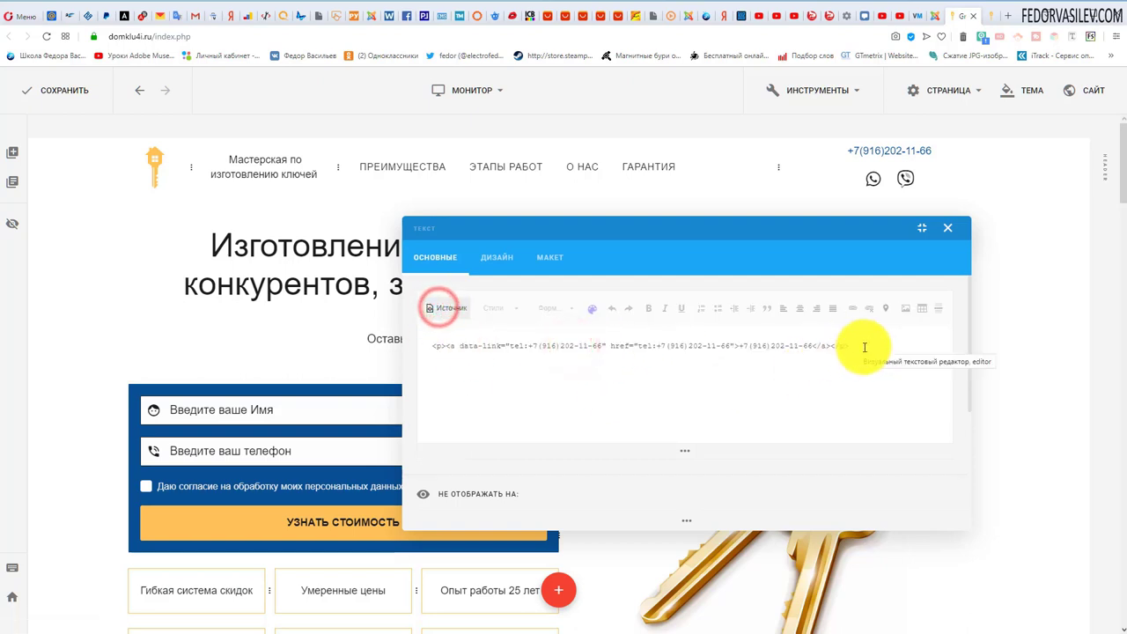
pyautogui.click(797, 345)
pyautogui.click(452, 365)
pyautogui.moveTo(849, 346); pyautogui.dragTo(428, 349)
pyautogui.hotkey('ctrl', 'c')
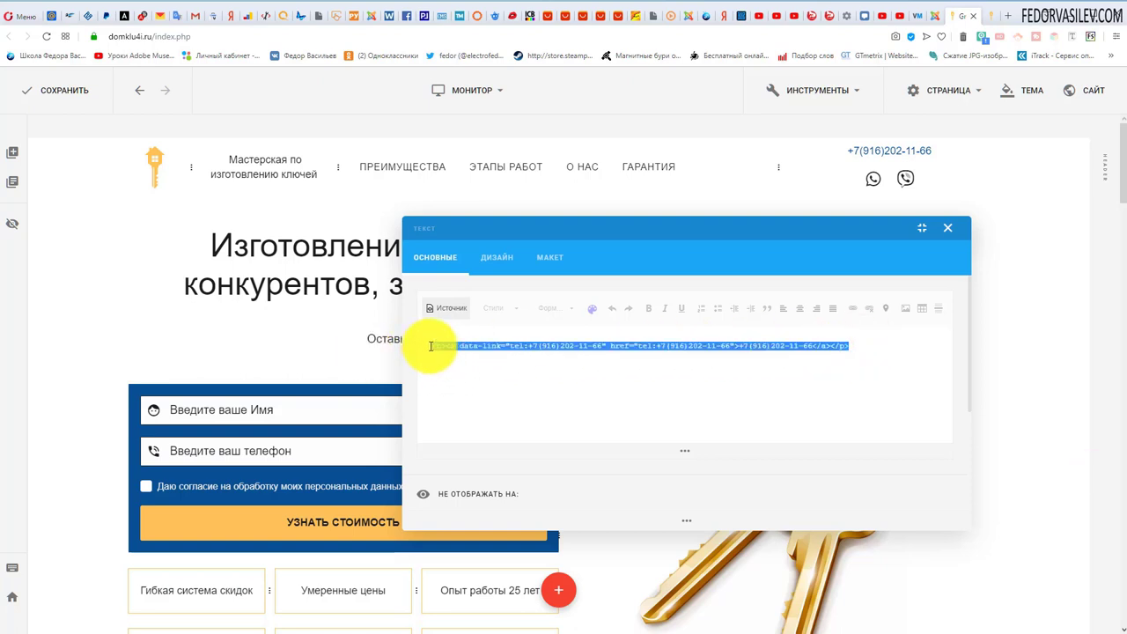
pyautogui.click(874, 344)
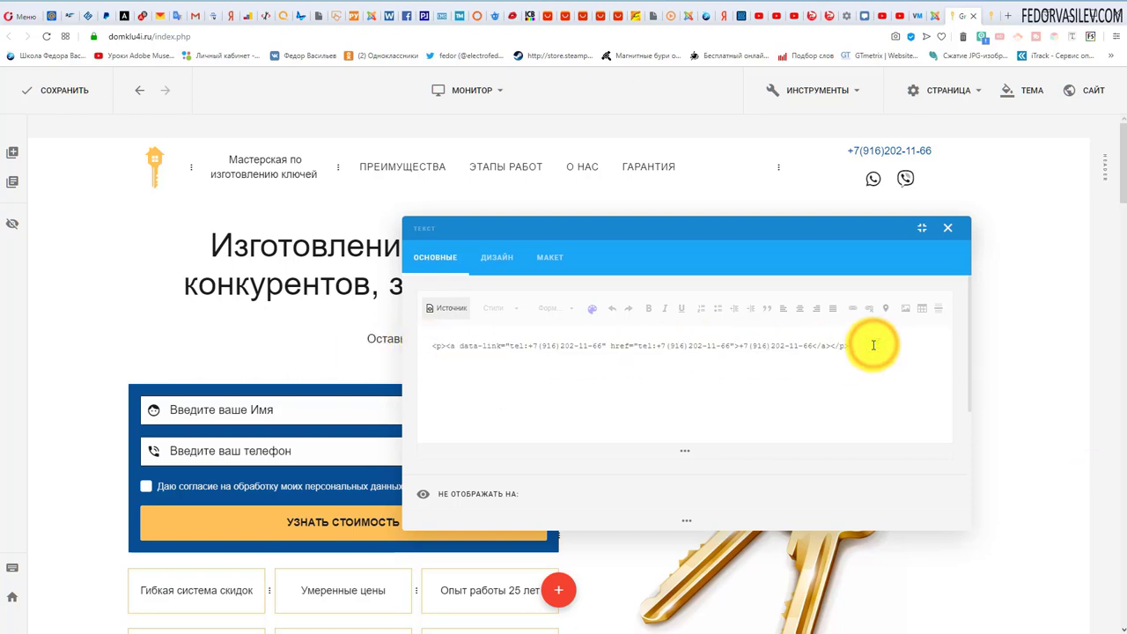
pyautogui.press('Return')
pyautogui.hotkey('ctrl', 'v')
pyautogui.click(451, 304)
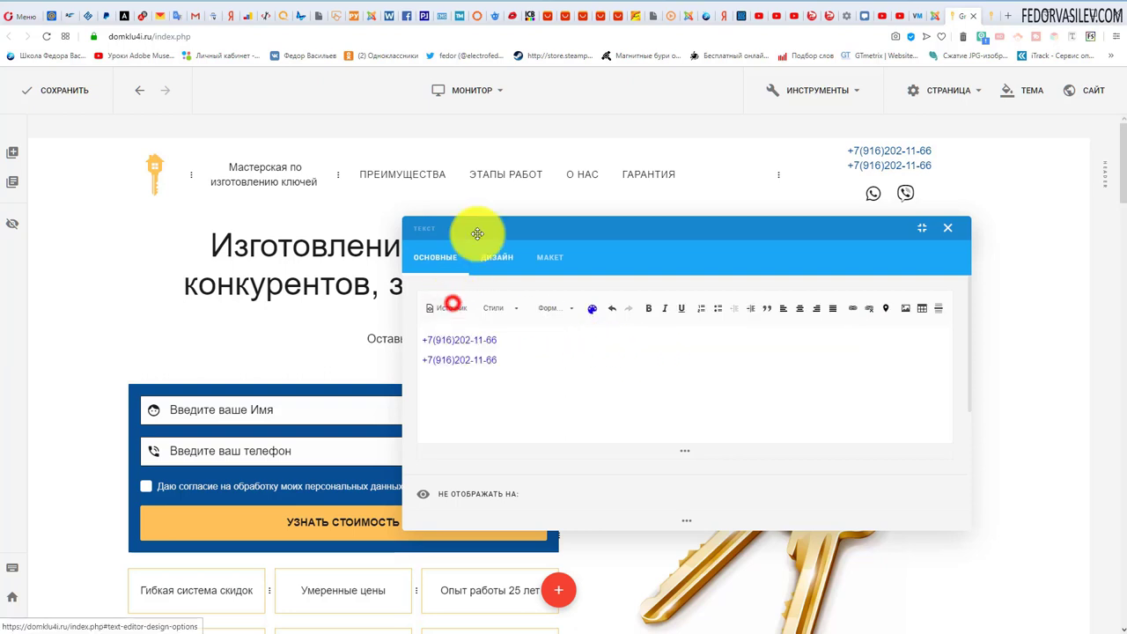
# Move the text editor off the heading, close it, and reload the page to discard the duplicated phone line
pyautogui.moveTo(477, 233); pyautogui.dragTo(463, 306)
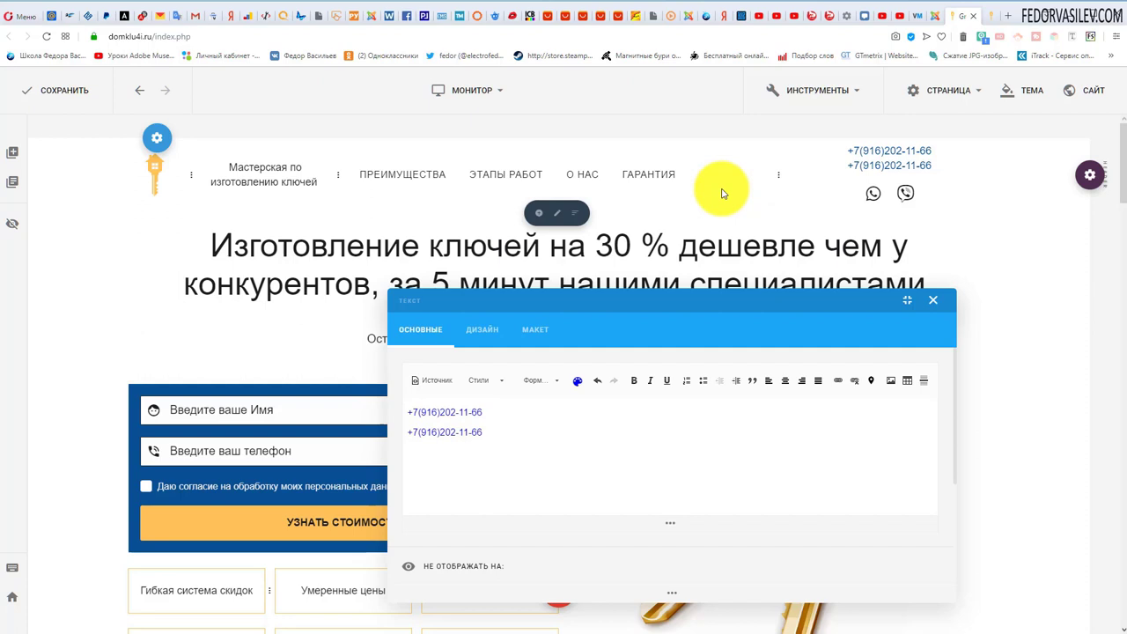
pyautogui.click(934, 305)
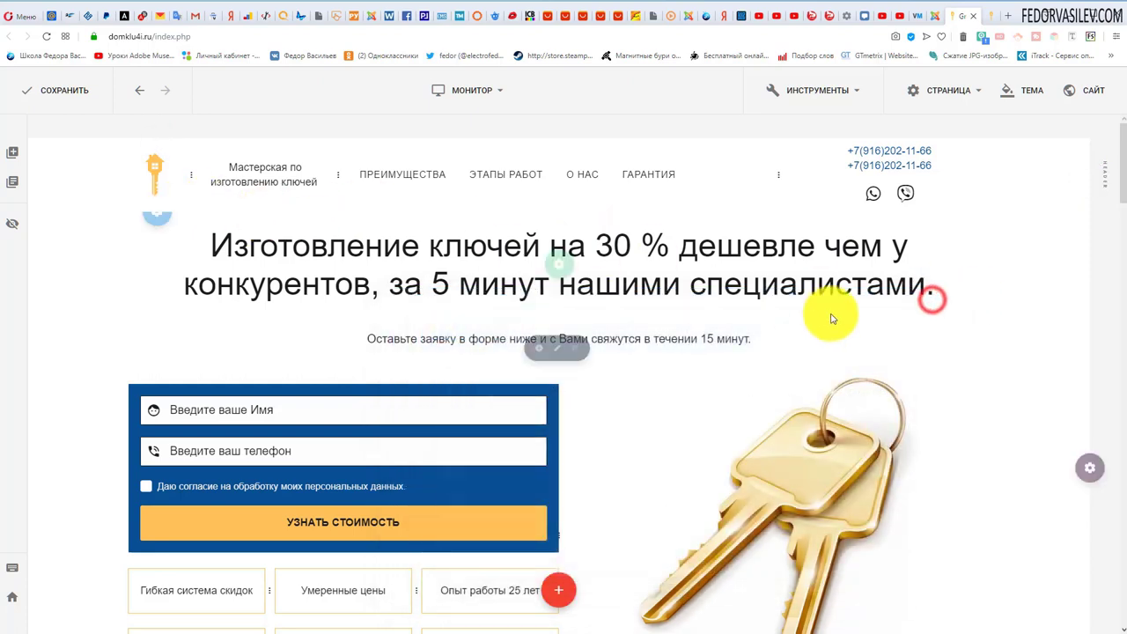
pyautogui.click(48, 37)
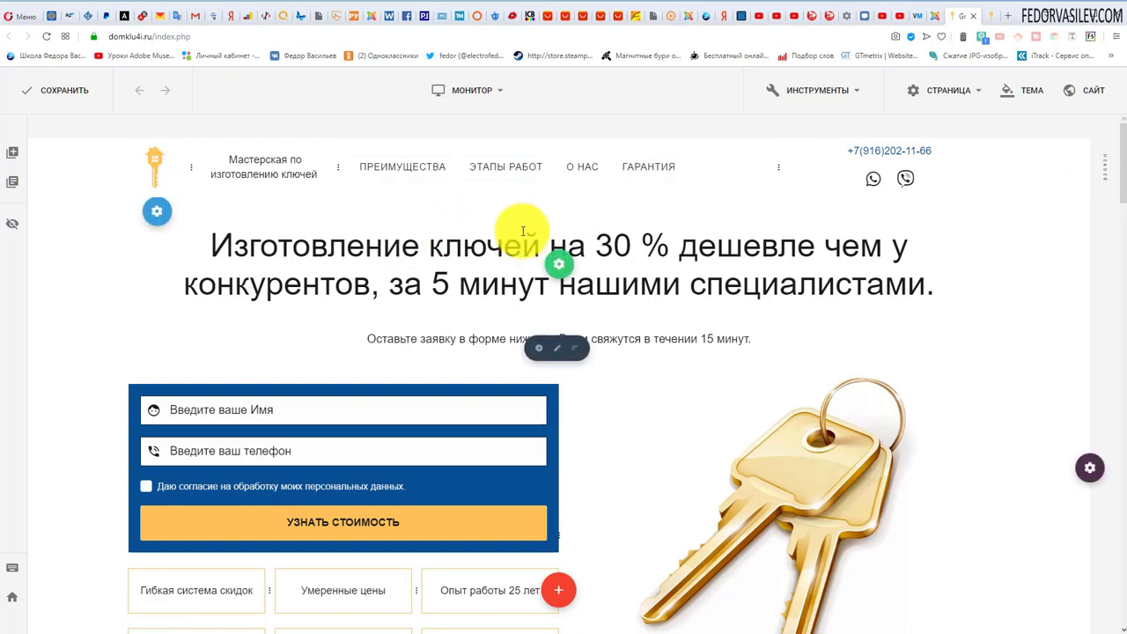
# Preview the page in the "Ноутбук" and "Планшет Ландшафт" layouts, and return to "Монитор"
pyautogui.click(449, 91)
pyautogui.click(487, 166)
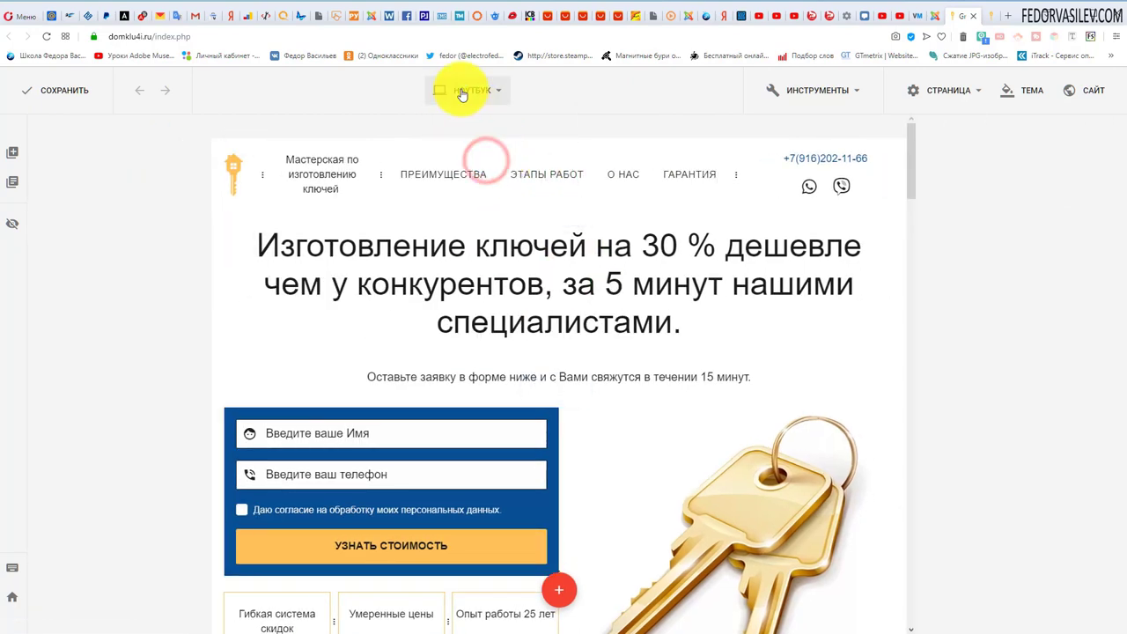
pyautogui.click(461, 92)
pyautogui.click(490, 184)
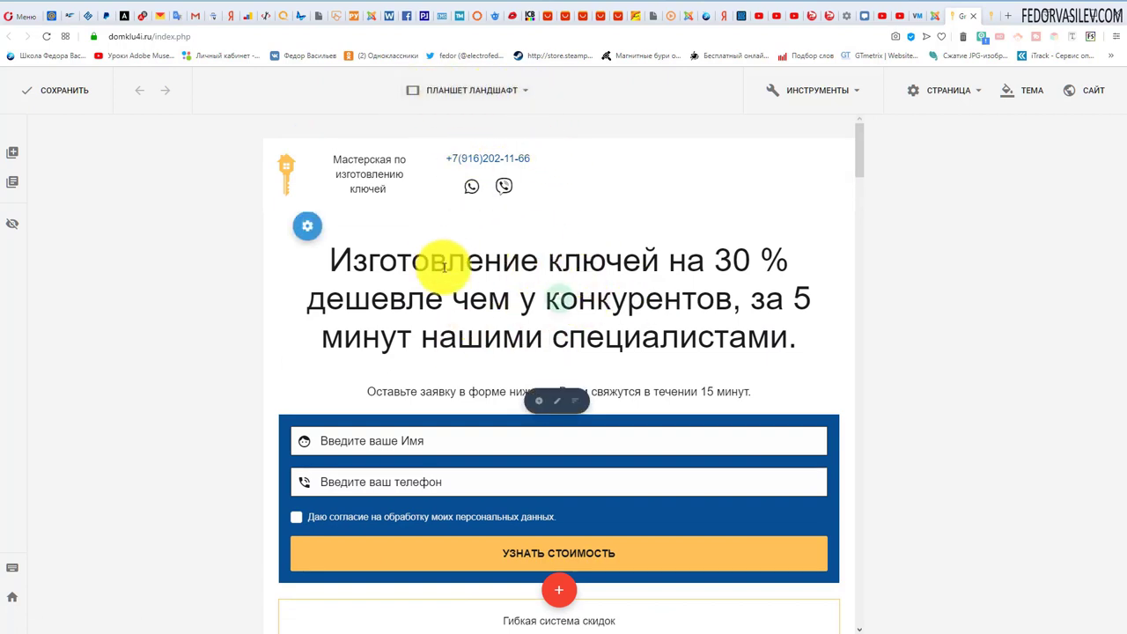
pyautogui.scroll(-2, 370, 193)
pyautogui.scroll(2, 511, 335)
pyautogui.moveTo(582, 300)
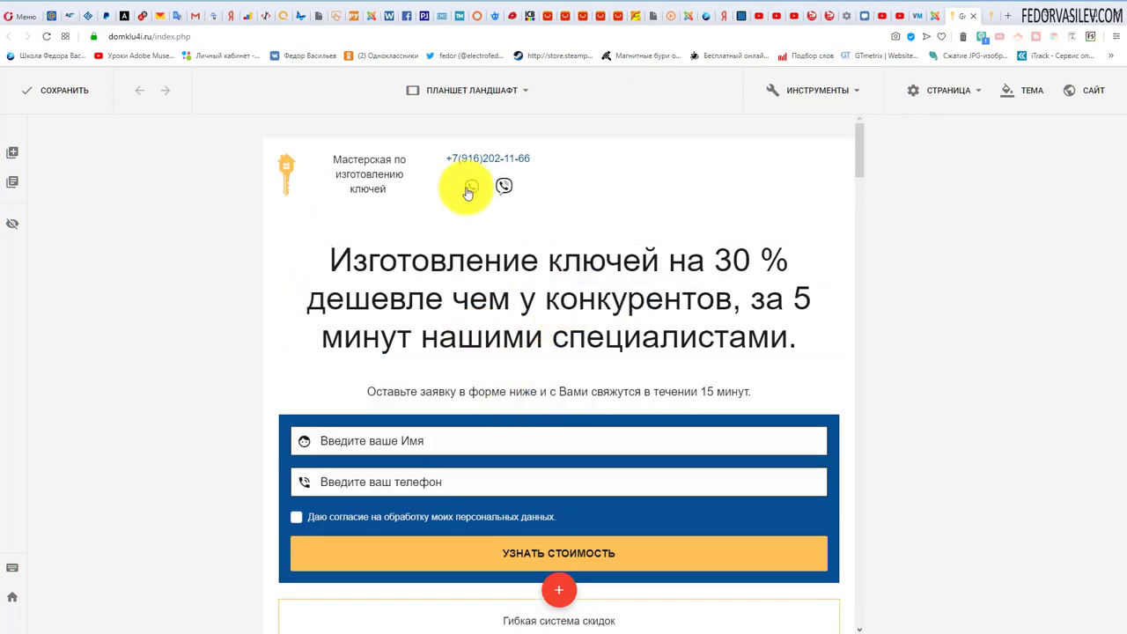
pyautogui.click(465, 91)
pyautogui.click(490, 134)
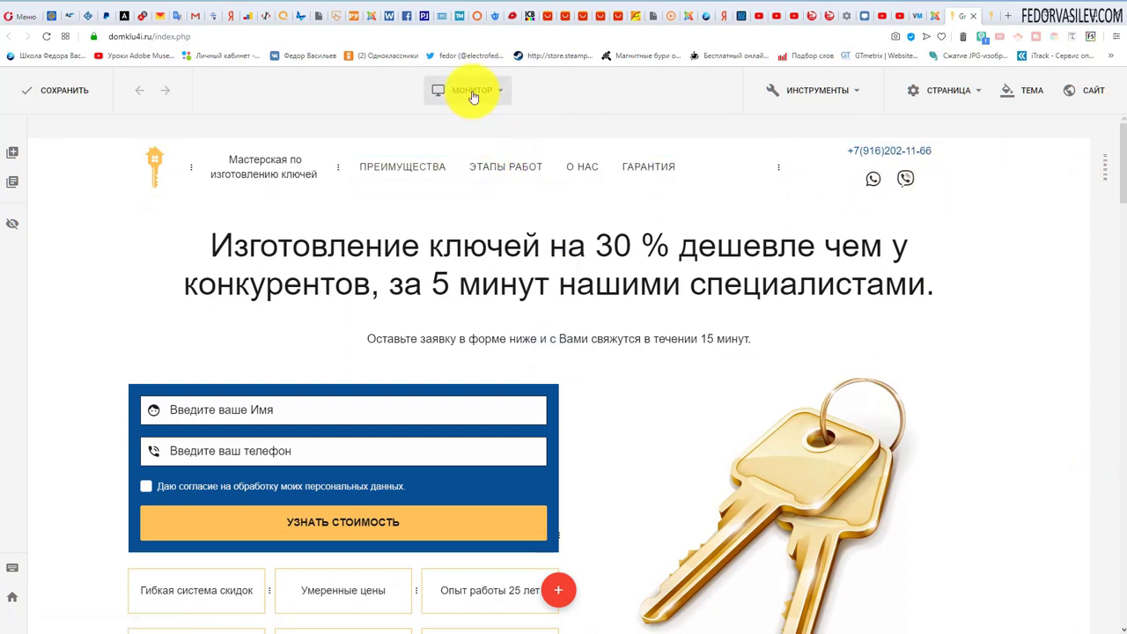
# Preview the page in the "Ноутбук", "Планшет Ландшафт", "Планшет Портрет" and "Телефон Портрет" layouts in turn
pyautogui.click(467, 91)
pyautogui.click(490, 156)
pyautogui.click(472, 86)
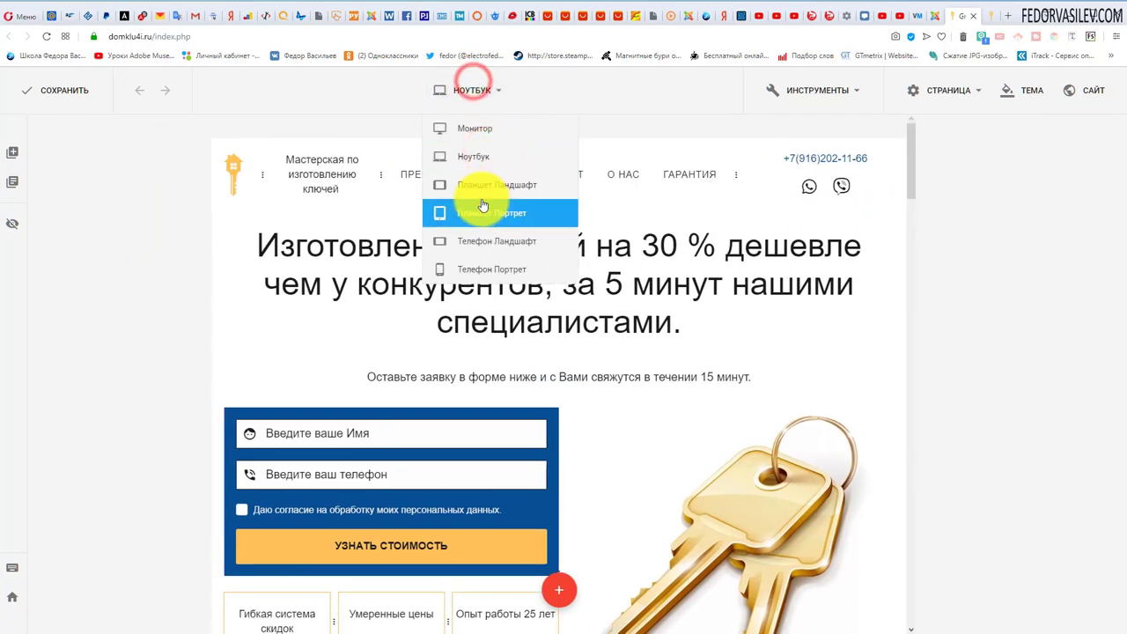
pyautogui.click(470, 184)
pyautogui.click(471, 91)
pyautogui.click(484, 232)
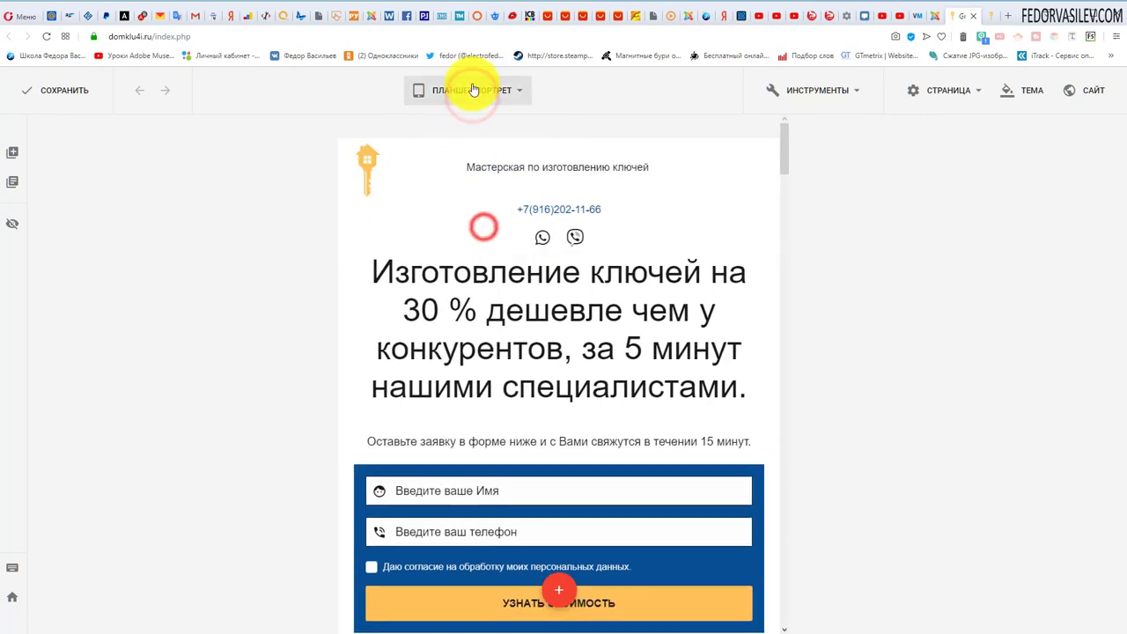
pyautogui.click(470, 89)
pyautogui.click(474, 266)
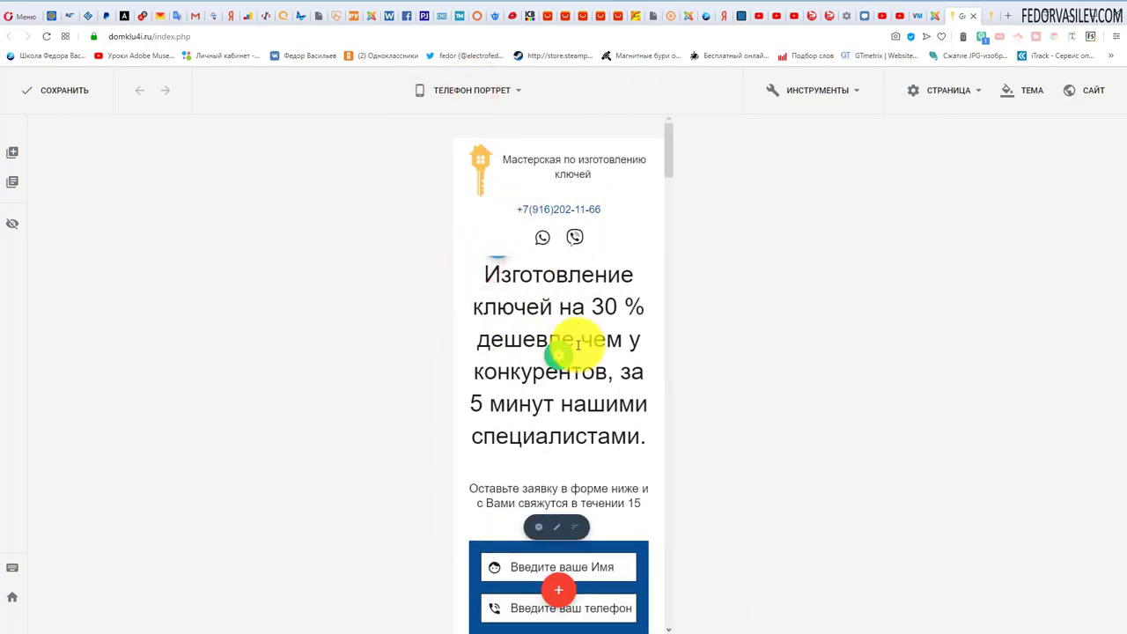
# Examine the main heading's margin and typography settings for the portrait phone layout, and close the settings
pyautogui.click(555, 347)
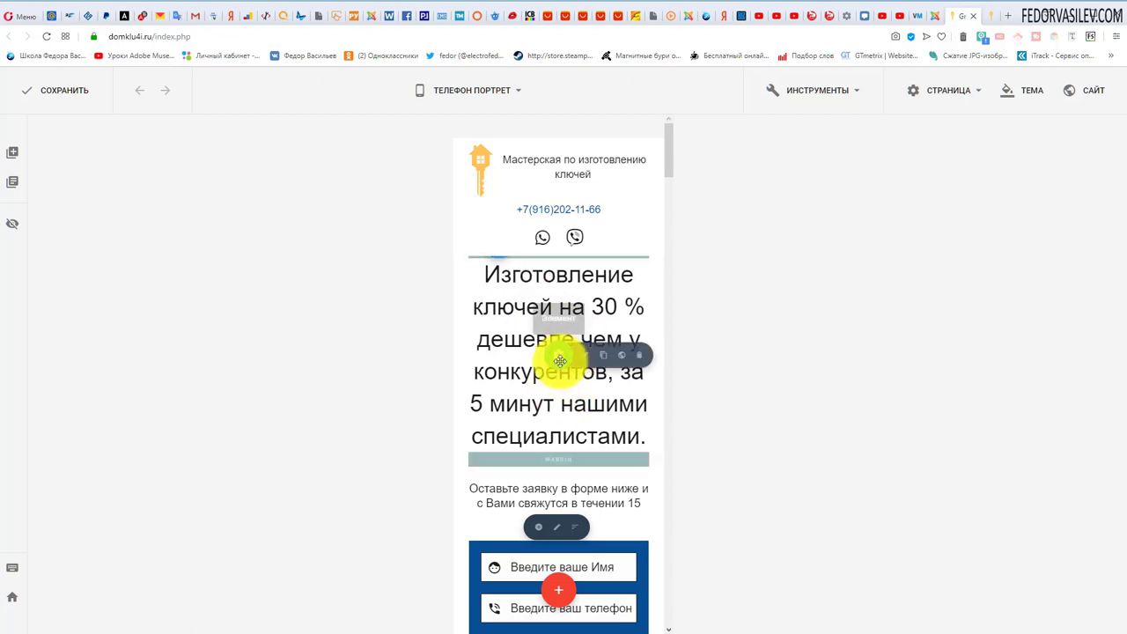
pyautogui.click(581, 351)
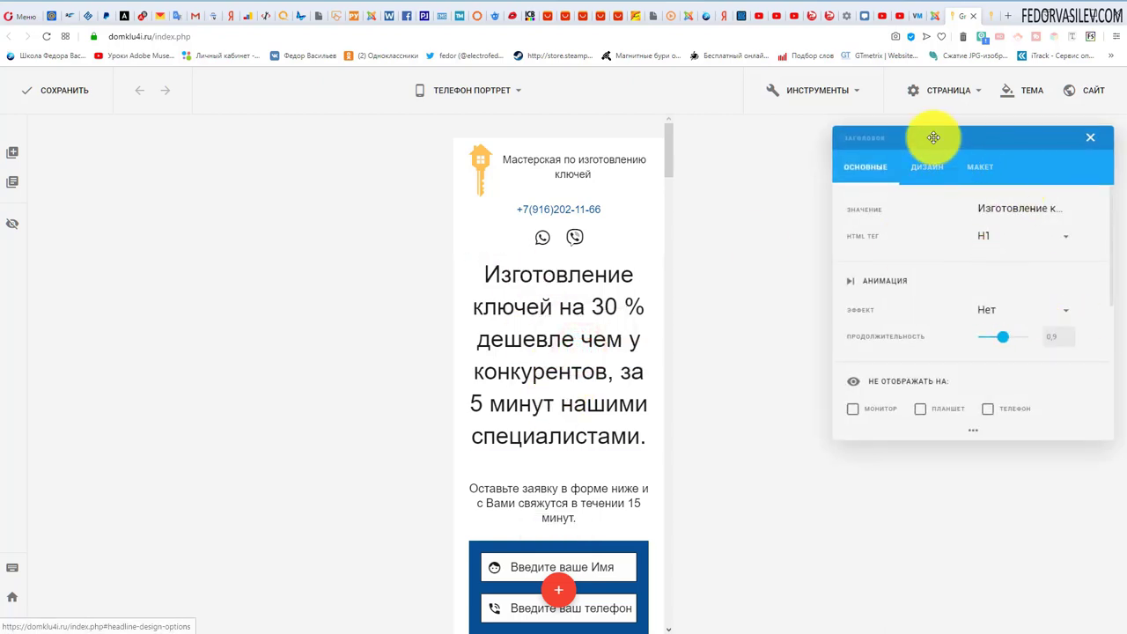
pyautogui.moveTo(932, 135); pyautogui.dragTo(798, 169)
pyautogui.click(843, 204)
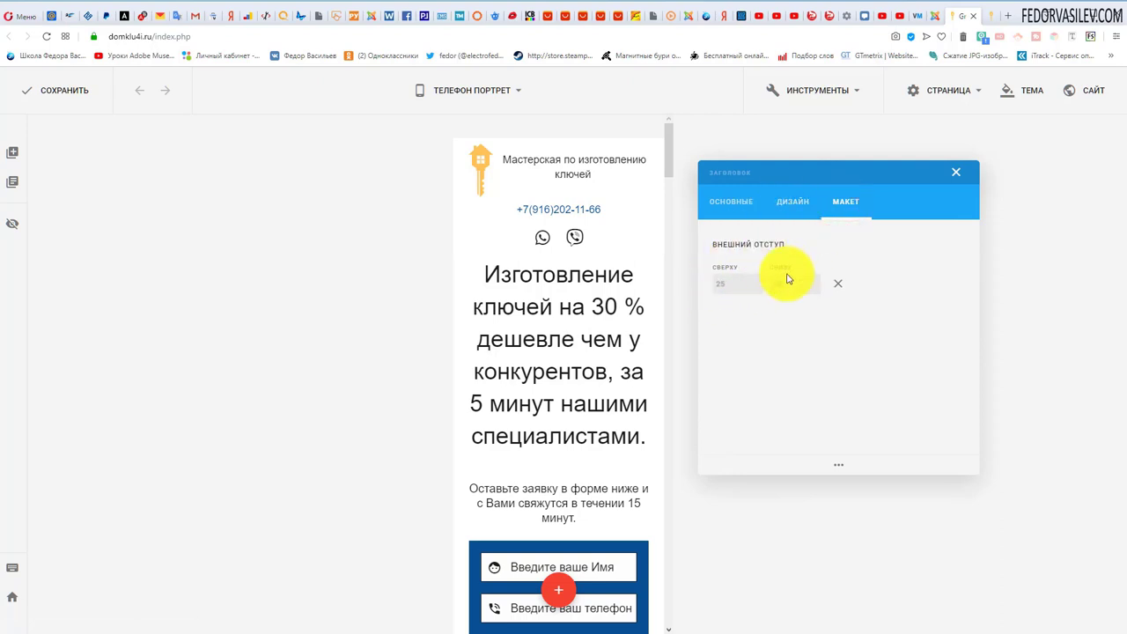
pyautogui.click(789, 201)
pyautogui.scroll(-1, 792, 295)
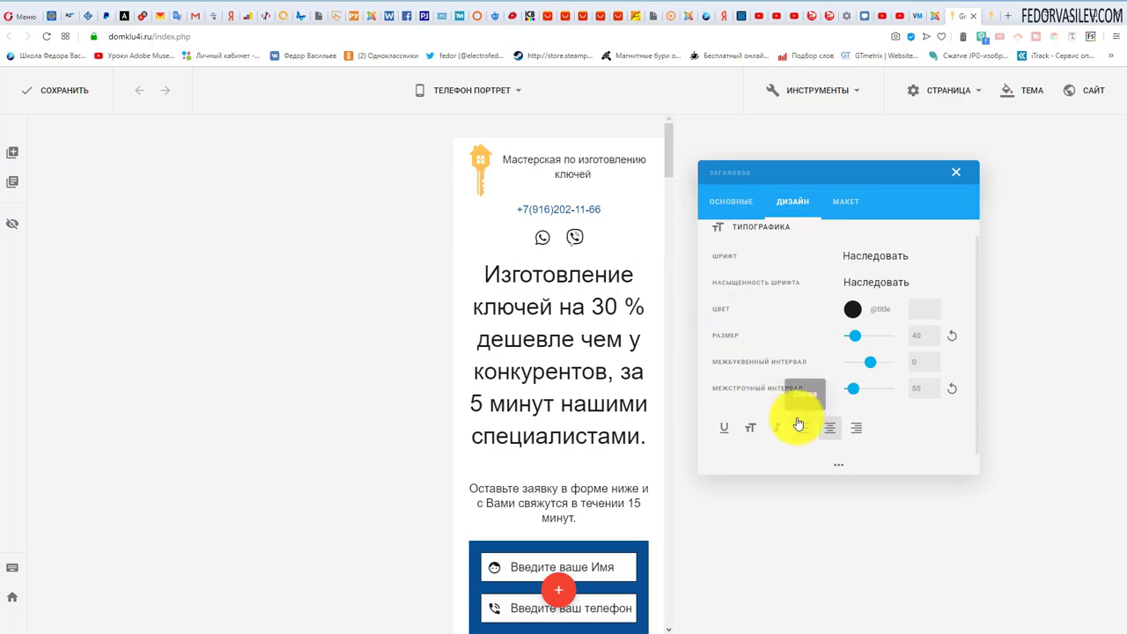
pyautogui.click(956, 172)
# Switch to the "Монитор" layout, examine the main heading's typography settings there, and close them
pyautogui.click(460, 91)
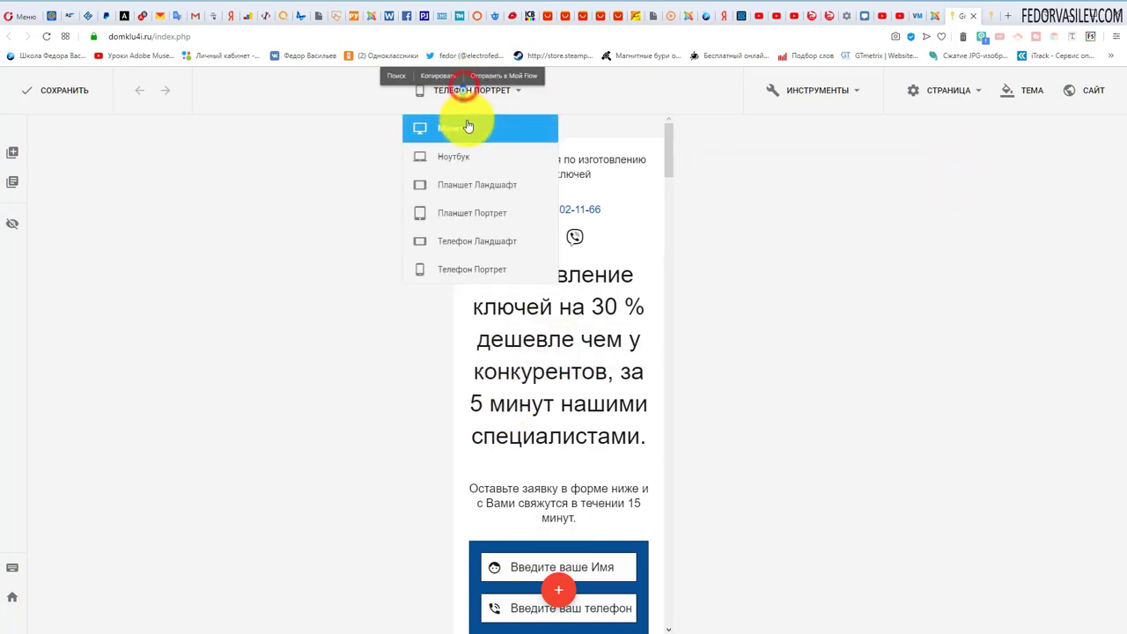
pyautogui.click(467, 120)
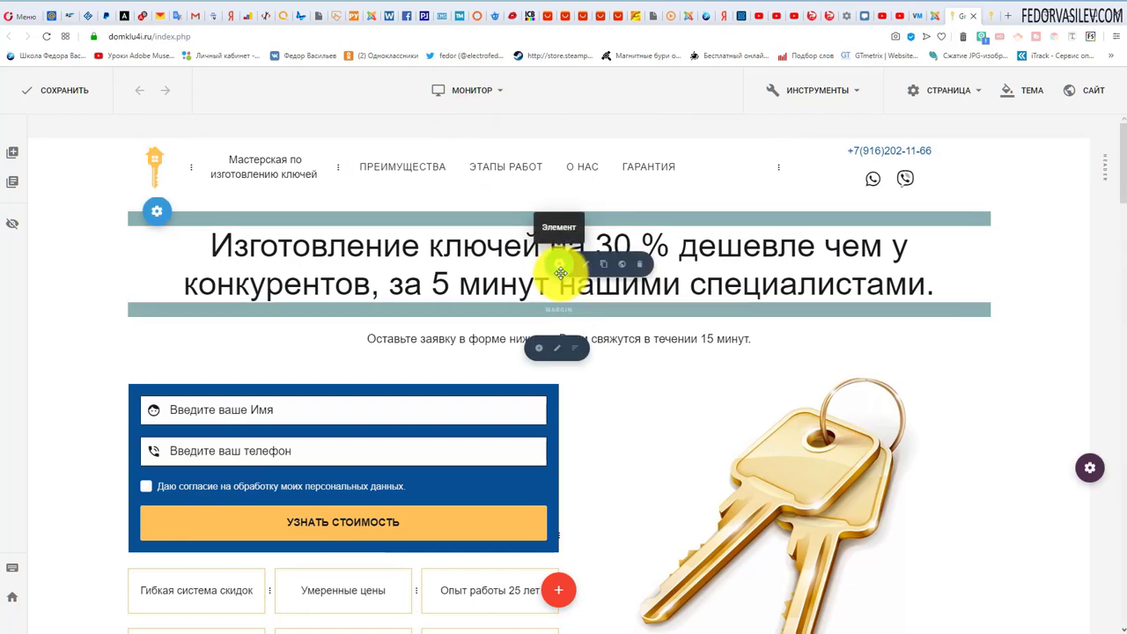
pyautogui.click(483, 103)
pyautogui.click(675, 226)
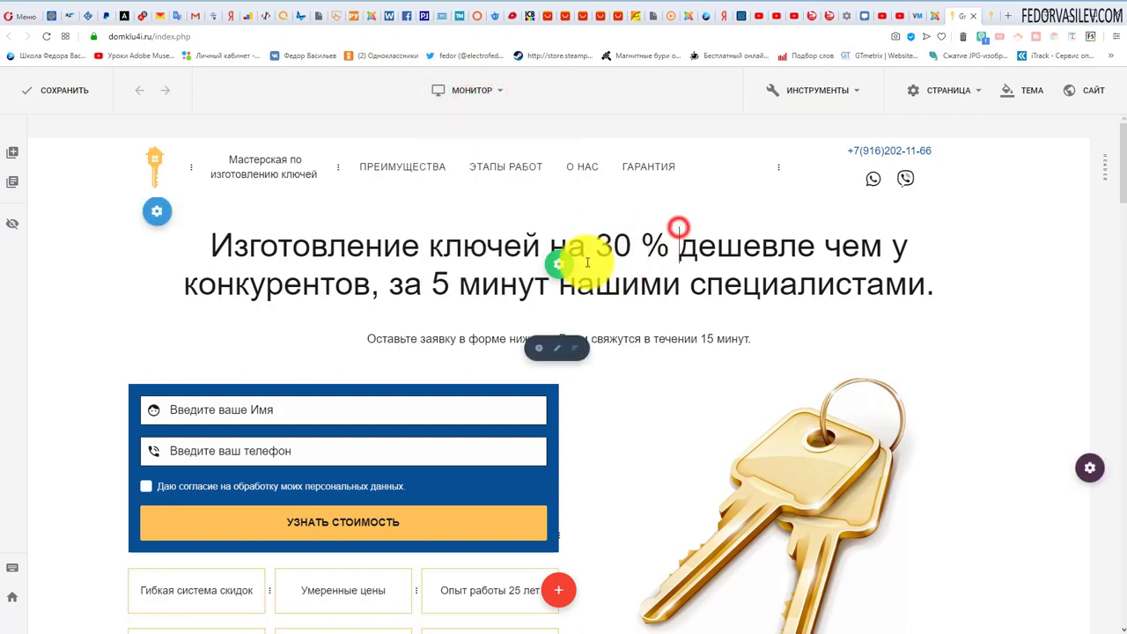
pyautogui.click(588, 266)
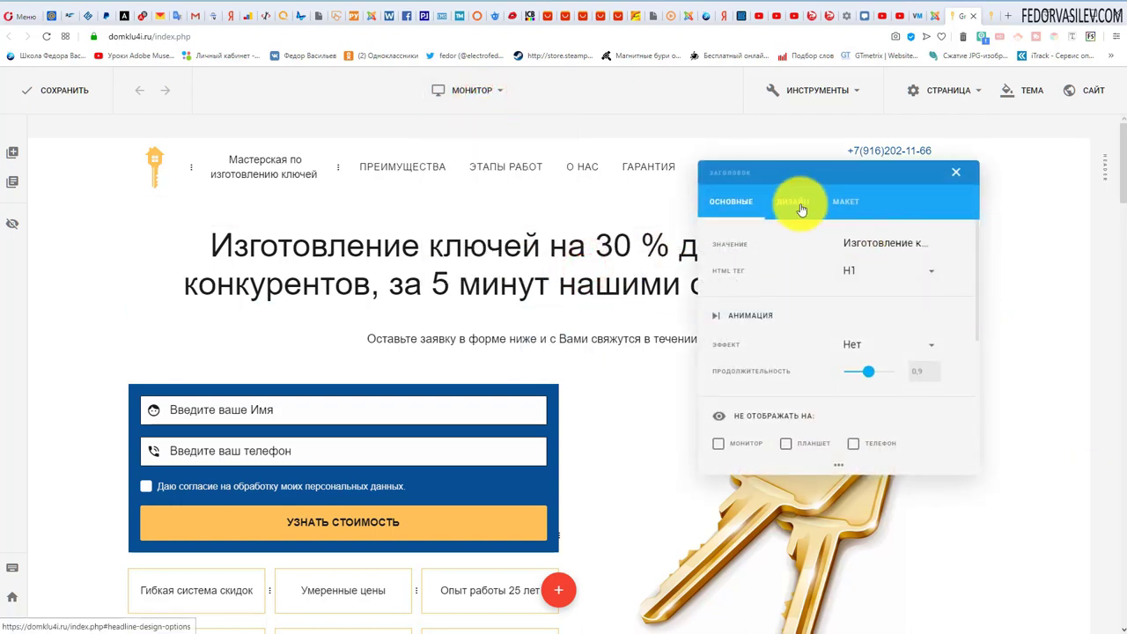
pyautogui.click(801, 208)
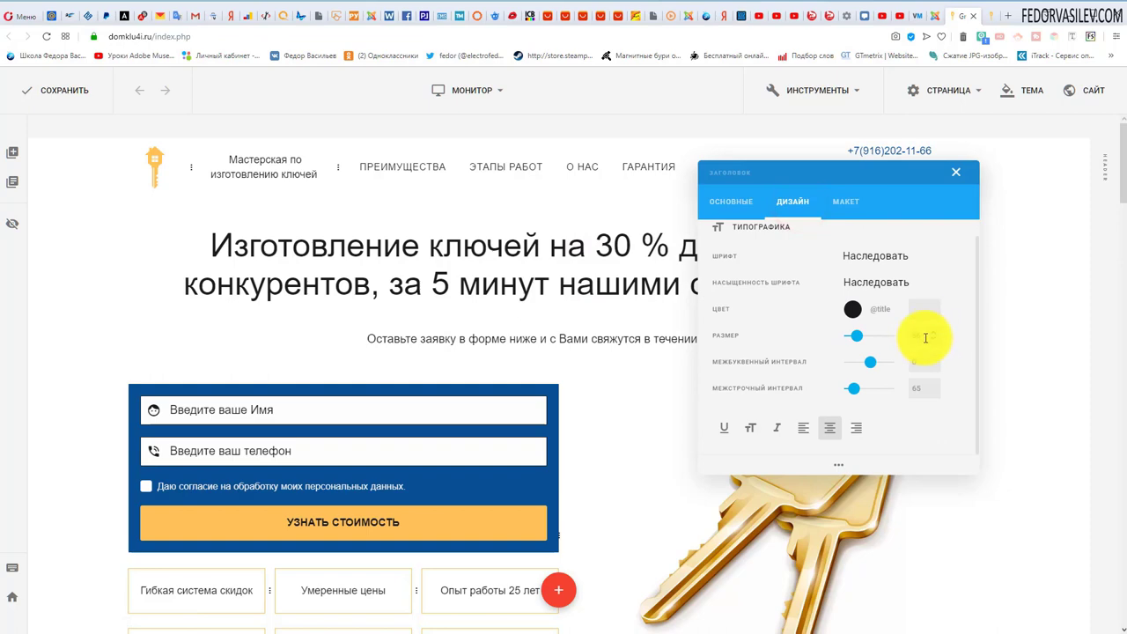
pyautogui.click(921, 336)
pyautogui.click(956, 172)
# Examine the main heading's typography settings in the "Телефон Портрет" layout, close them, and return to the "Монитор" layout
pyautogui.click(455, 82)
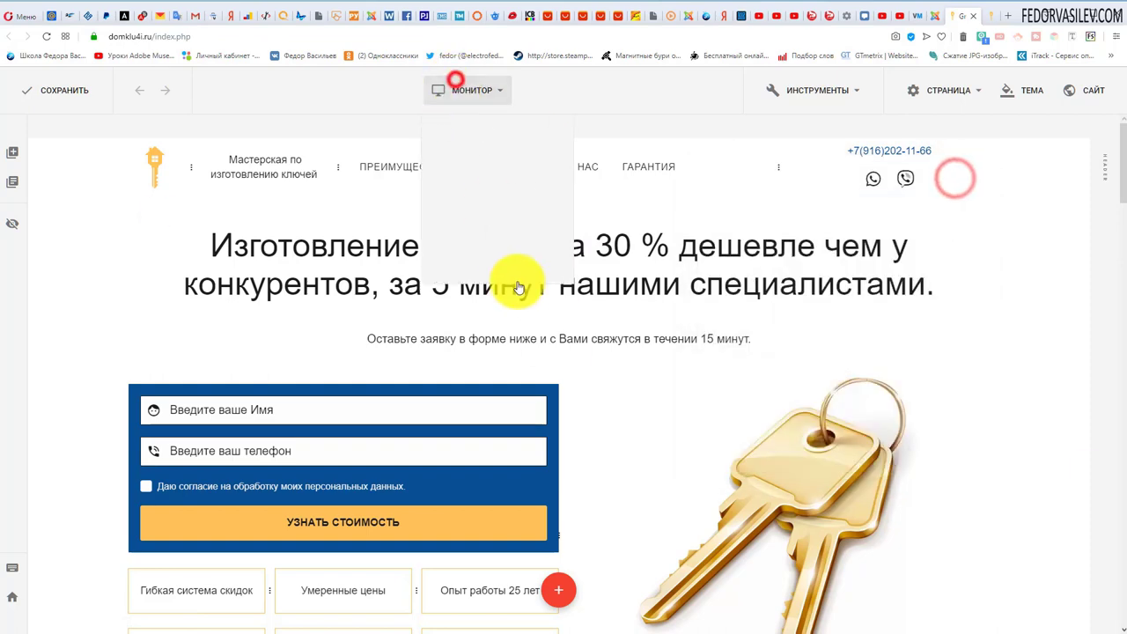
pyautogui.click(496, 271)
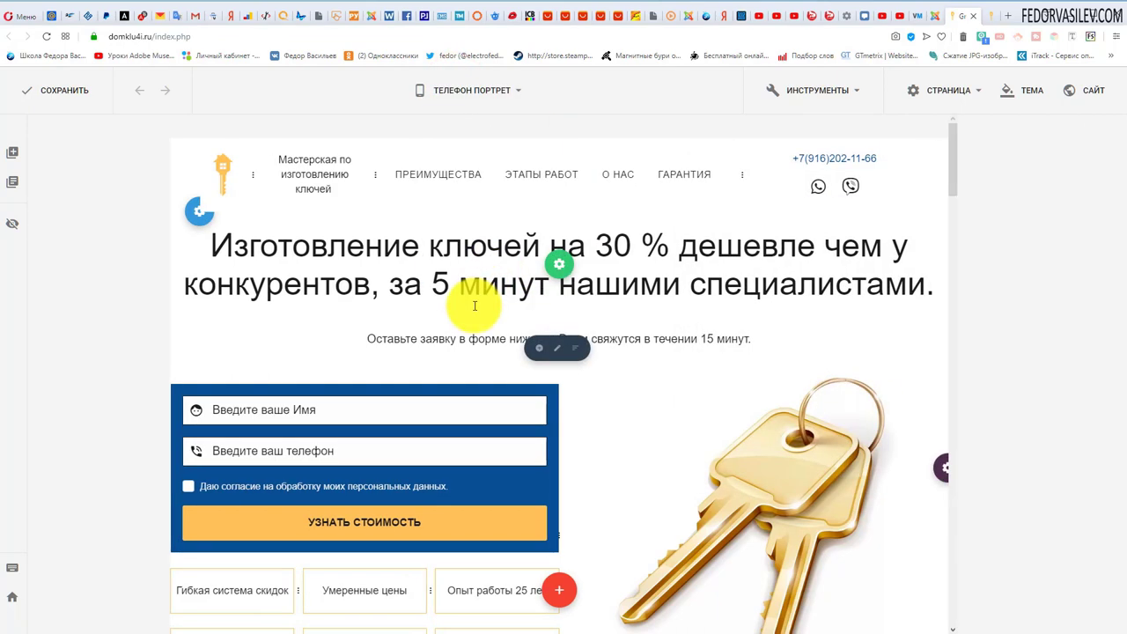
pyautogui.click(582, 361)
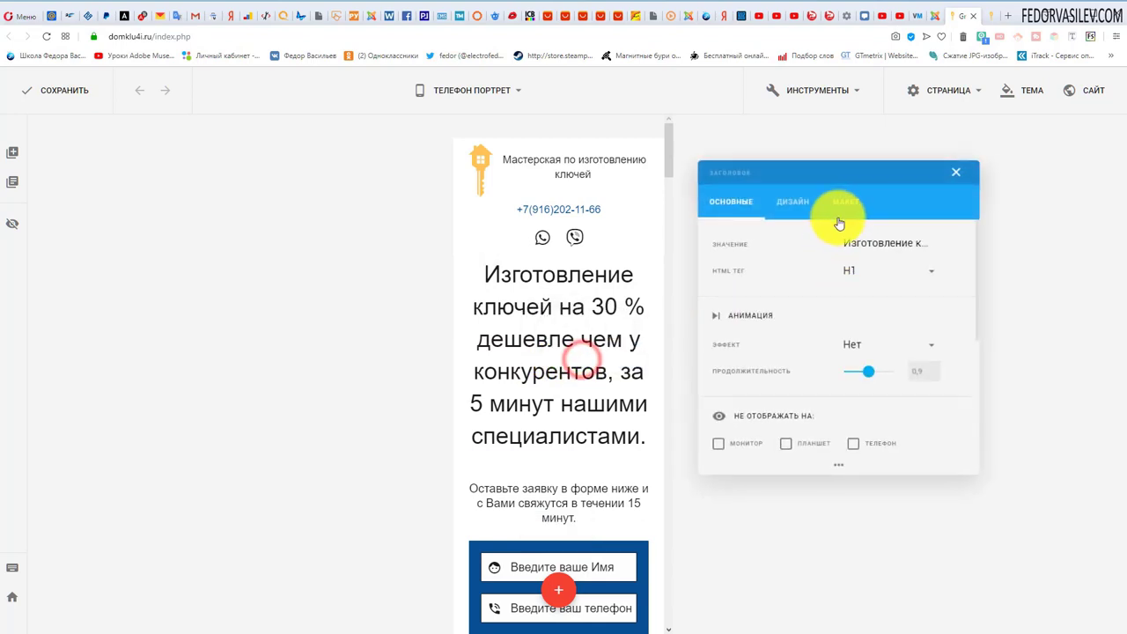
pyautogui.click(841, 201)
pyautogui.click(783, 202)
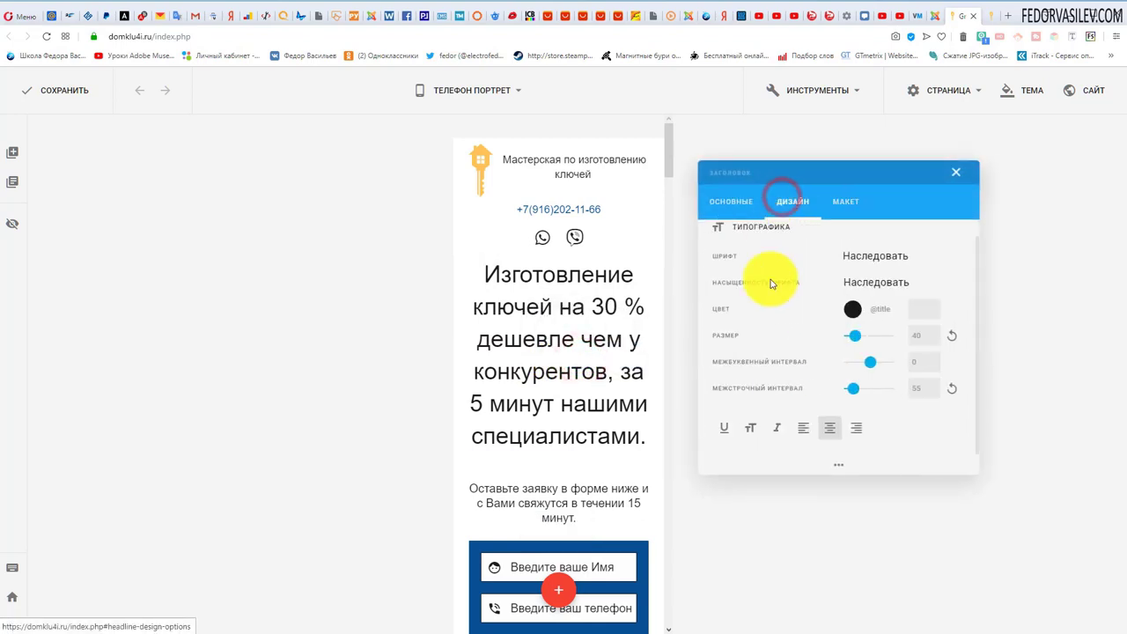
pyautogui.doubleClick(914, 337)
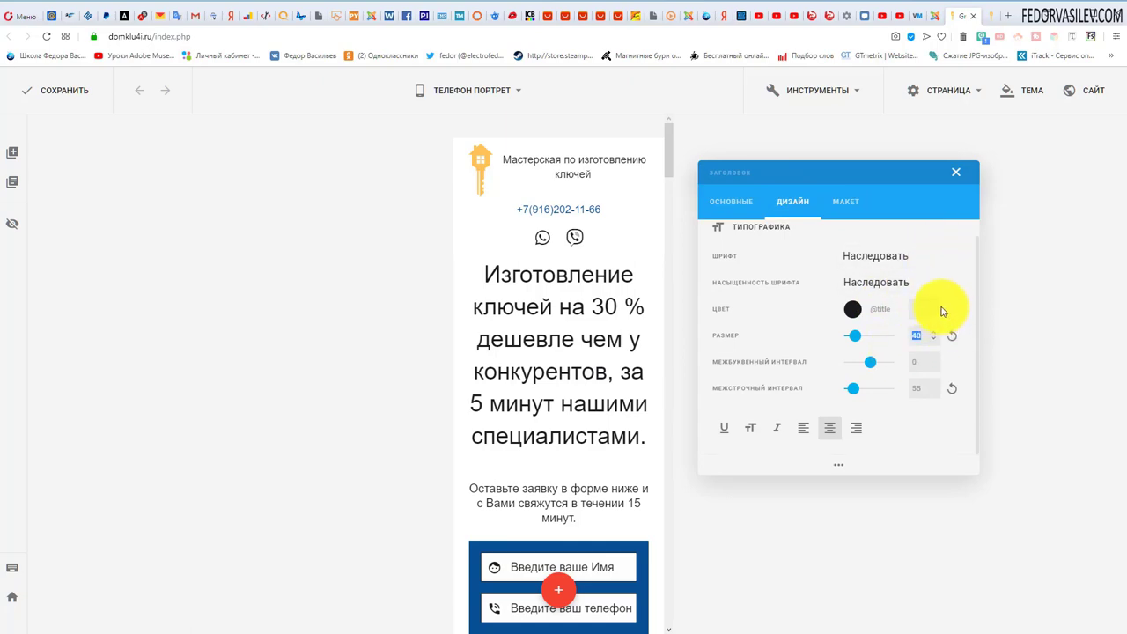
pyautogui.click(956, 172)
pyautogui.click(500, 95)
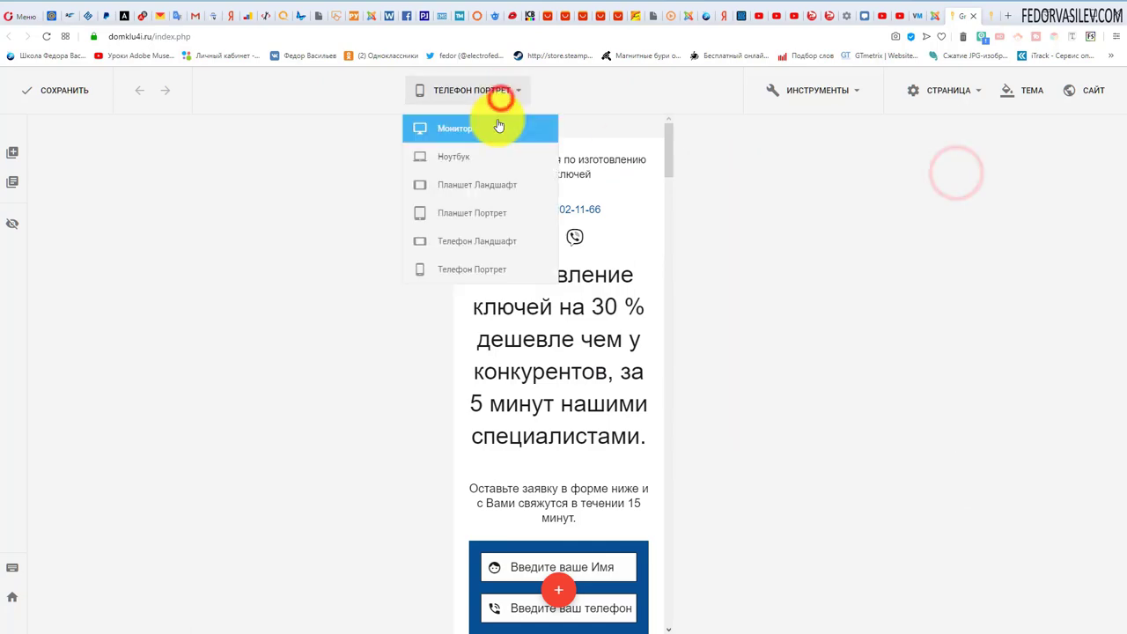
pyautogui.click(498, 127)
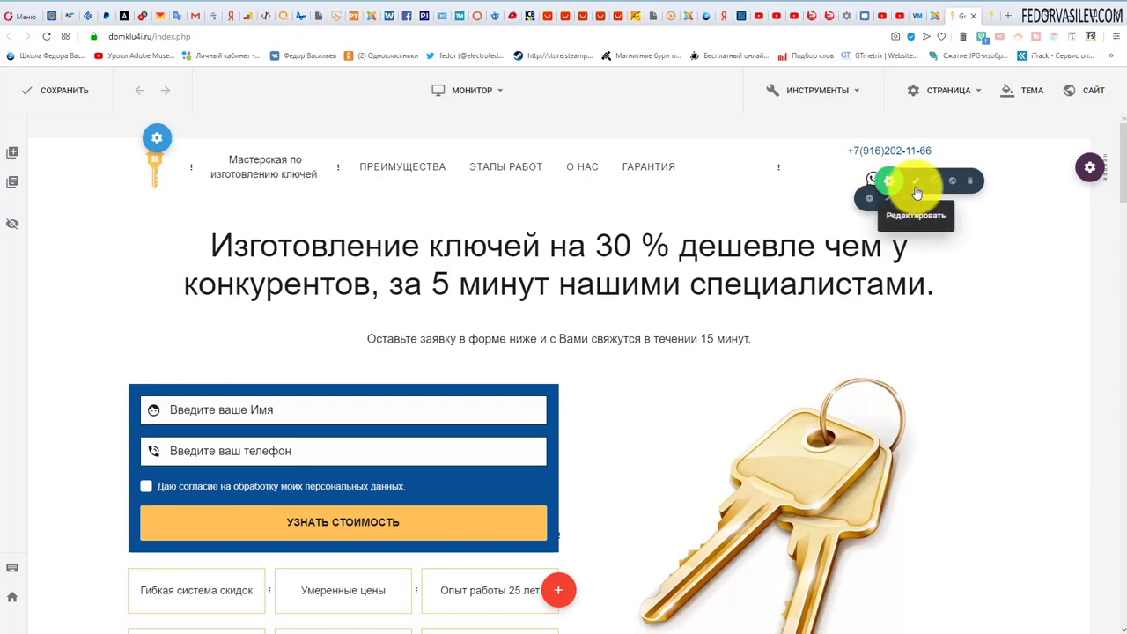
# View the general settings of the header's social icons, and close them
pyautogui.click(916, 192)
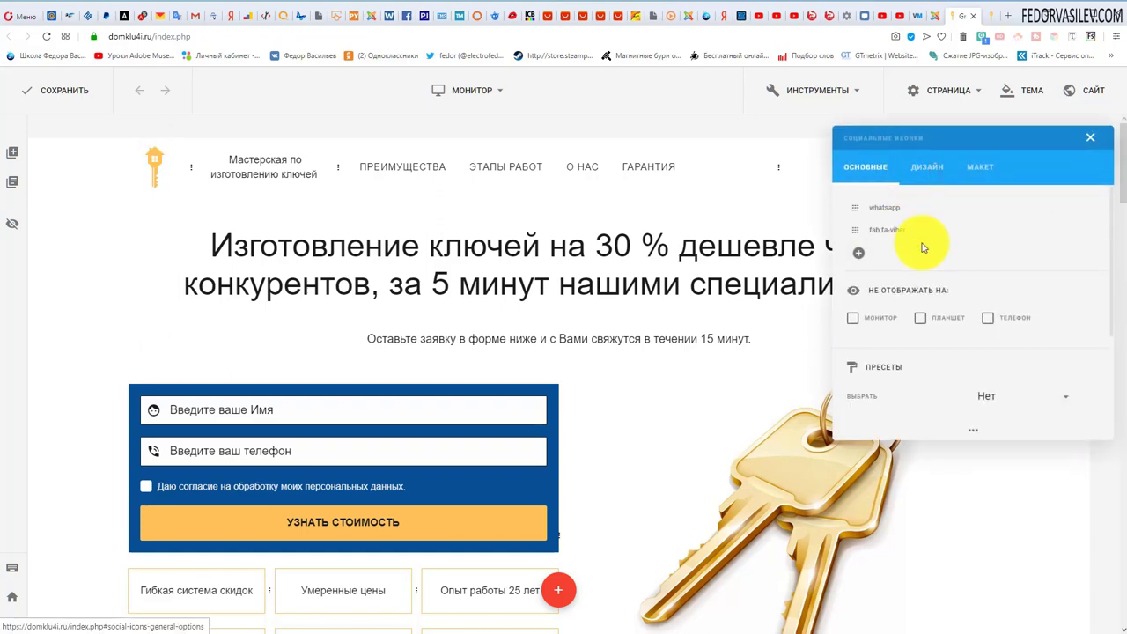
pyautogui.click(1053, 208)
pyautogui.click(969, 138)
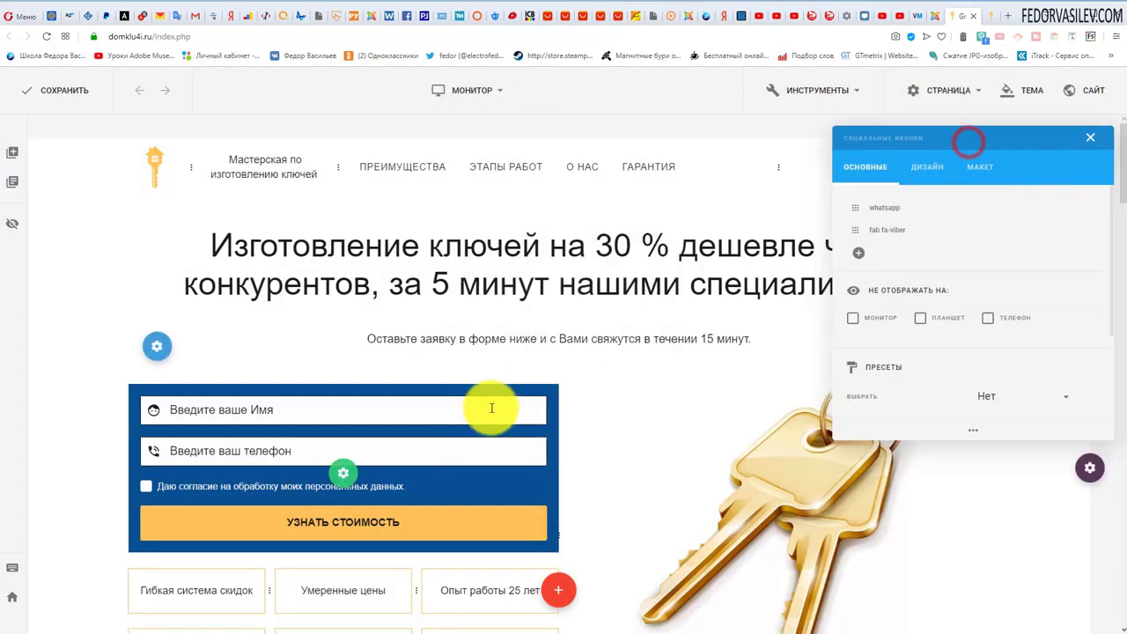
pyautogui.click(1090, 137)
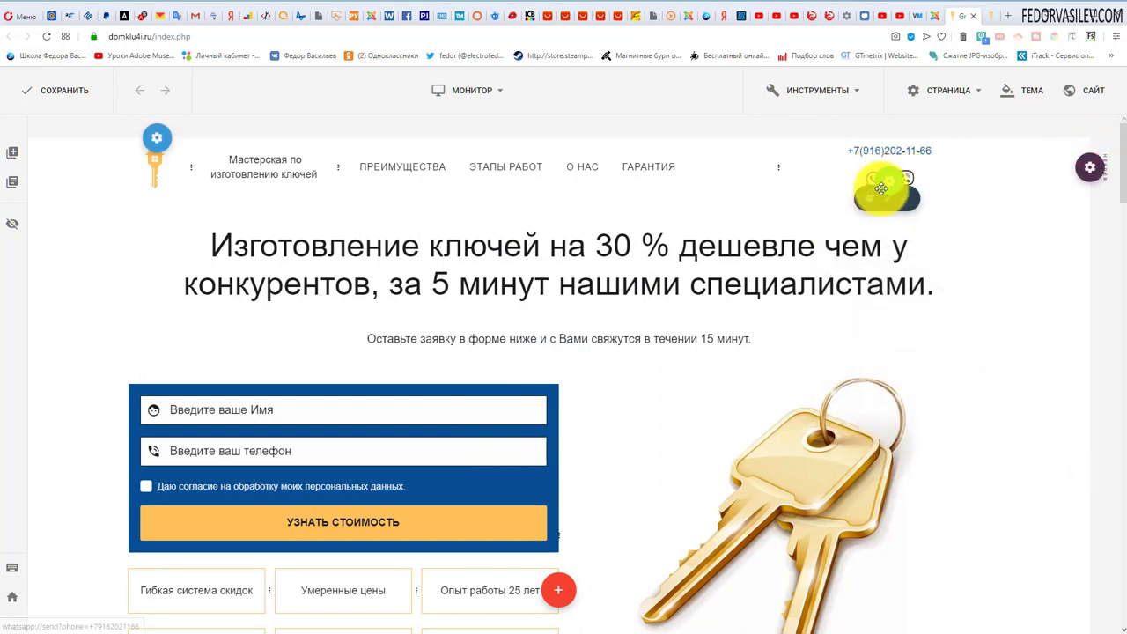
# Open the whatsapp item in the header's social icons settings and examine its link address
pyautogui.moveTo(893, 183)
pyautogui.mouseDown()
pyautogui.moveTo(868, 181)
pyautogui.moveTo(868, 196)
pyautogui.moveTo(875, 181)
pyautogui.mouseUp()
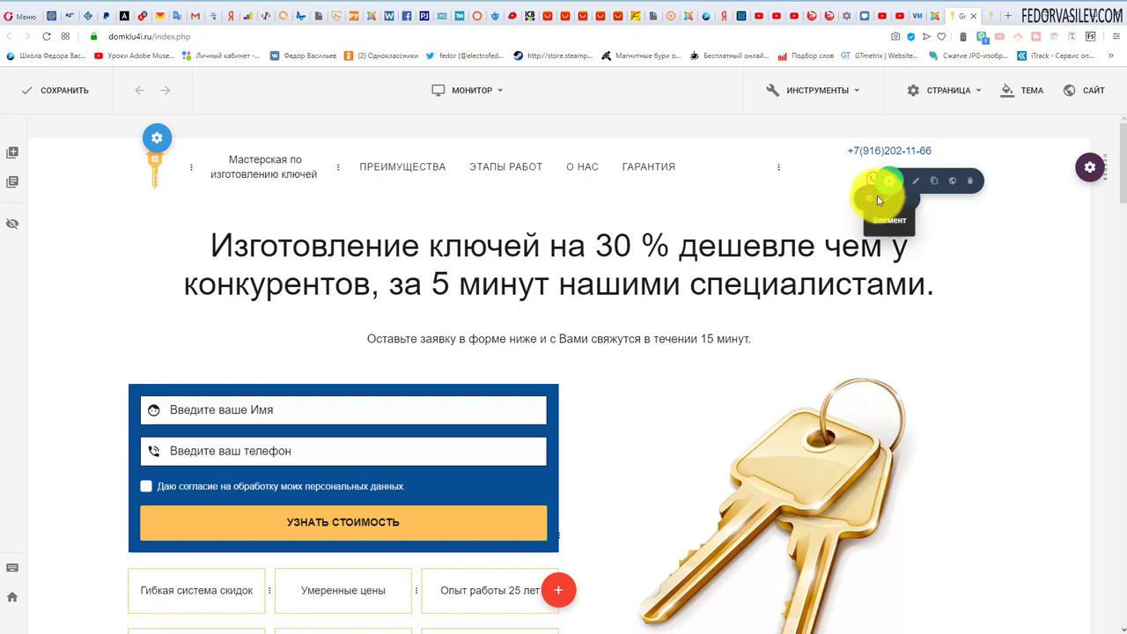
pyautogui.click(917, 181)
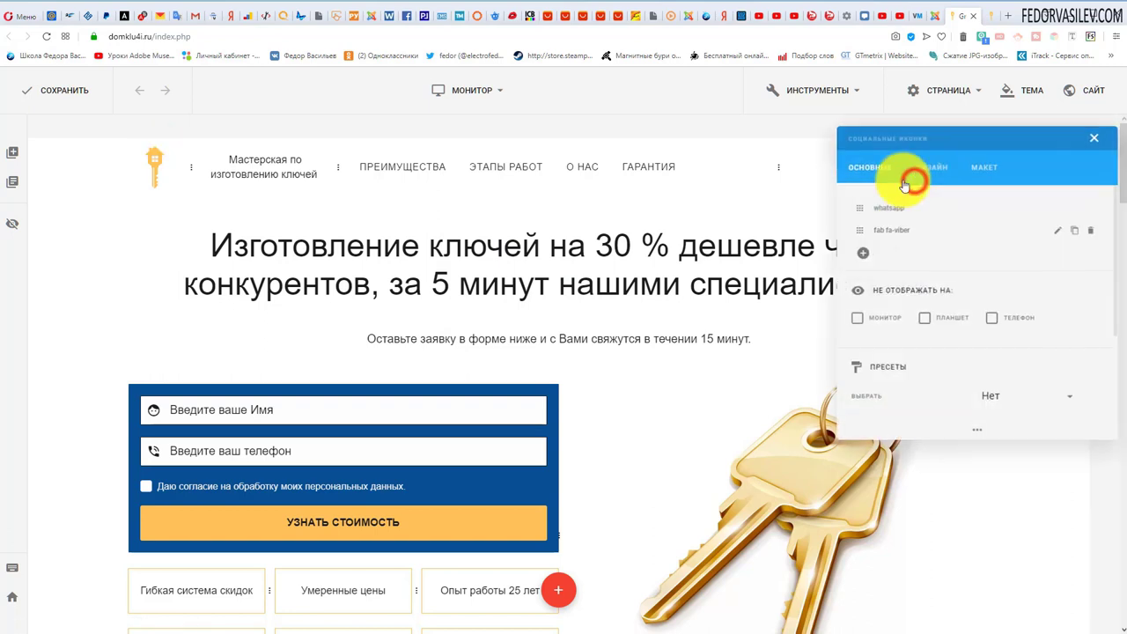
pyautogui.moveTo(928, 137); pyautogui.dragTo(352, 189)
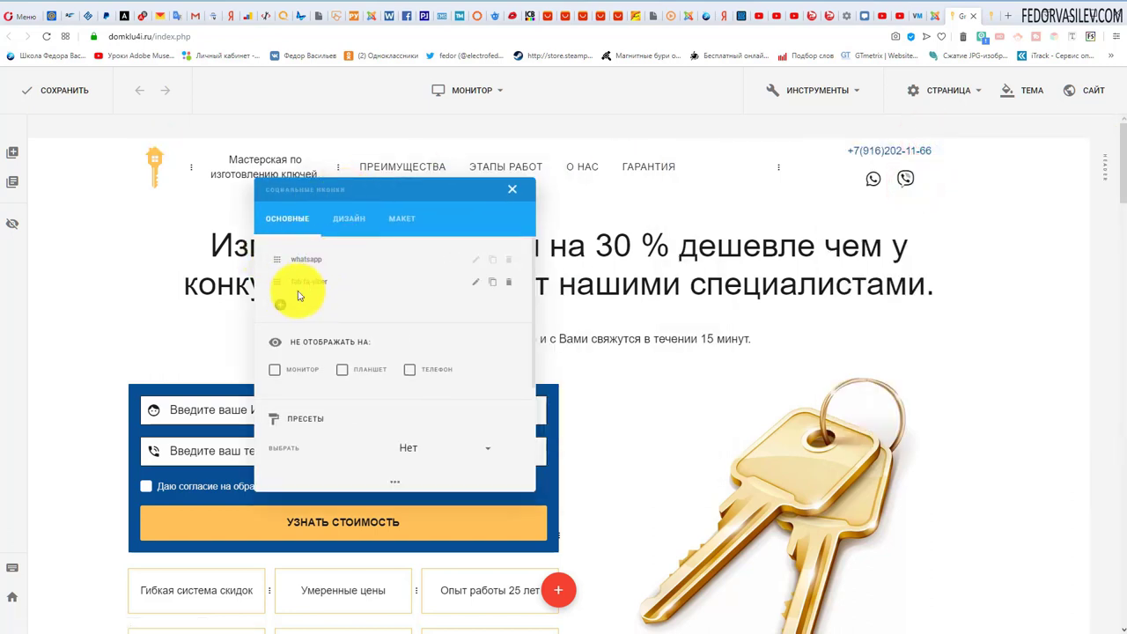
pyautogui.click(476, 263)
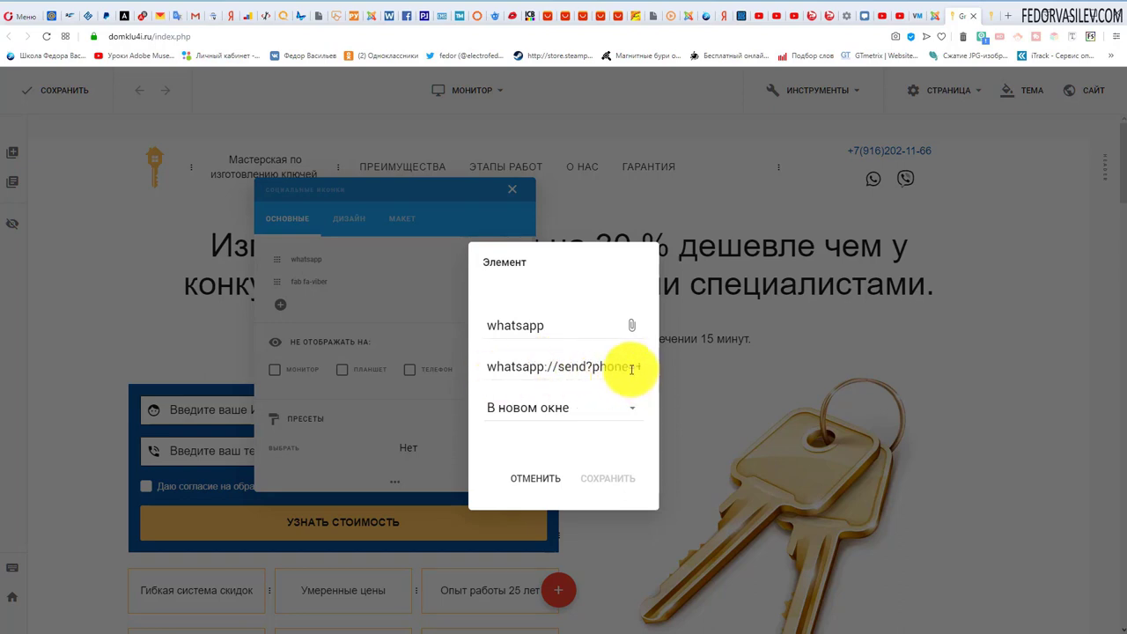
pyautogui.moveTo(631, 369); pyautogui.dragTo(554, 366)
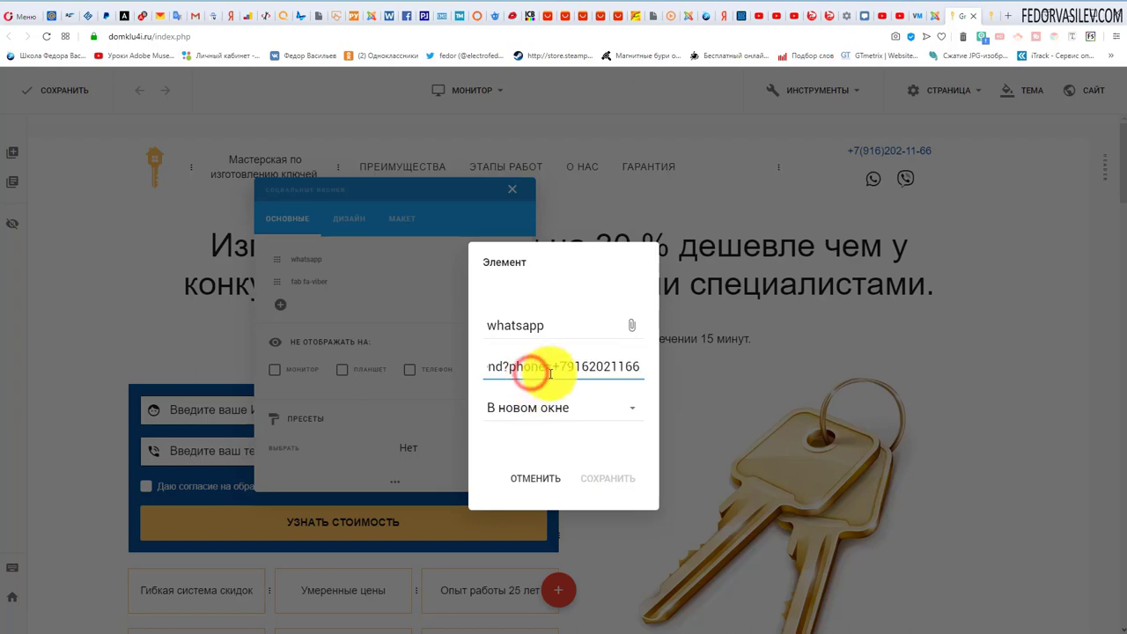
# Look through the icon library from the whatsapp item, including the accessibility icons, and close the library
pyautogui.click(534, 324)
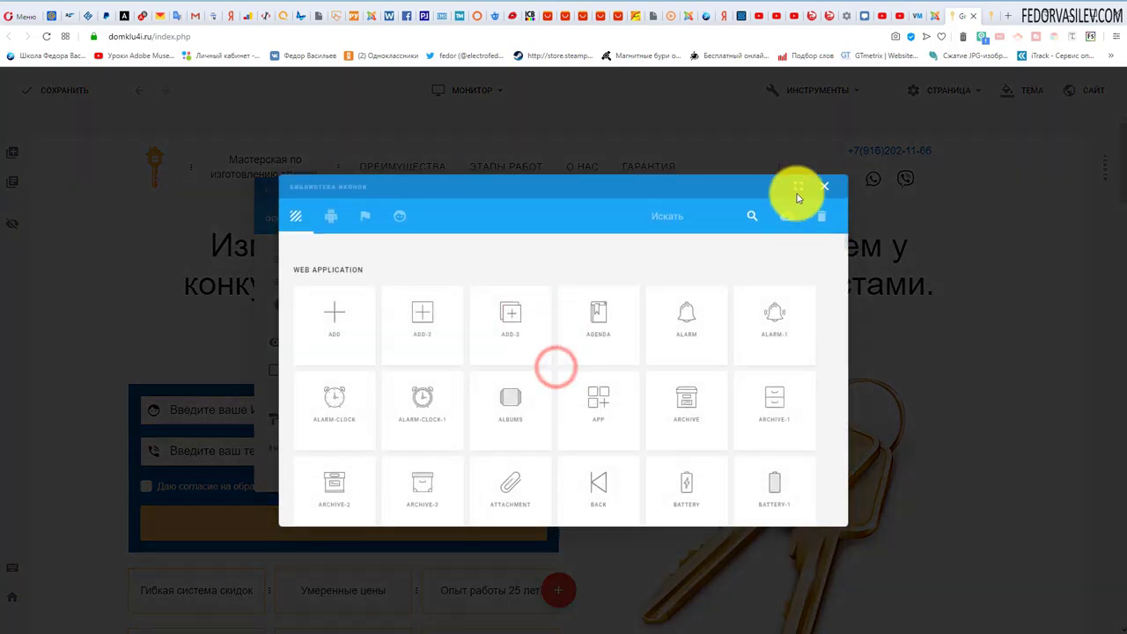
pyautogui.click(798, 187)
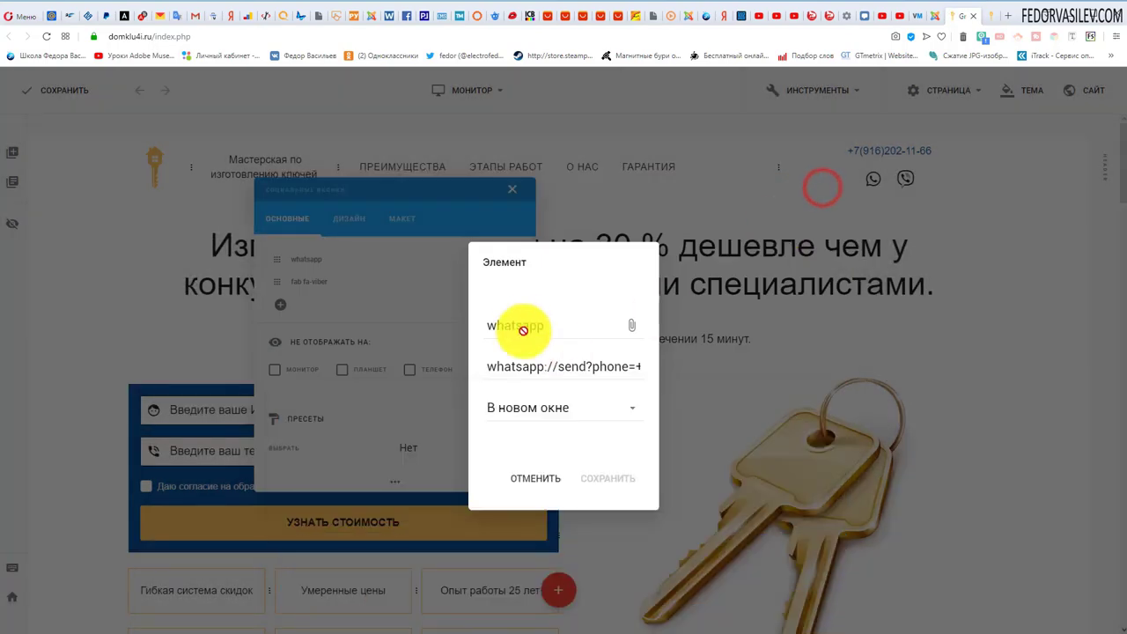
pyautogui.click(523, 323)
pyautogui.click(364, 216)
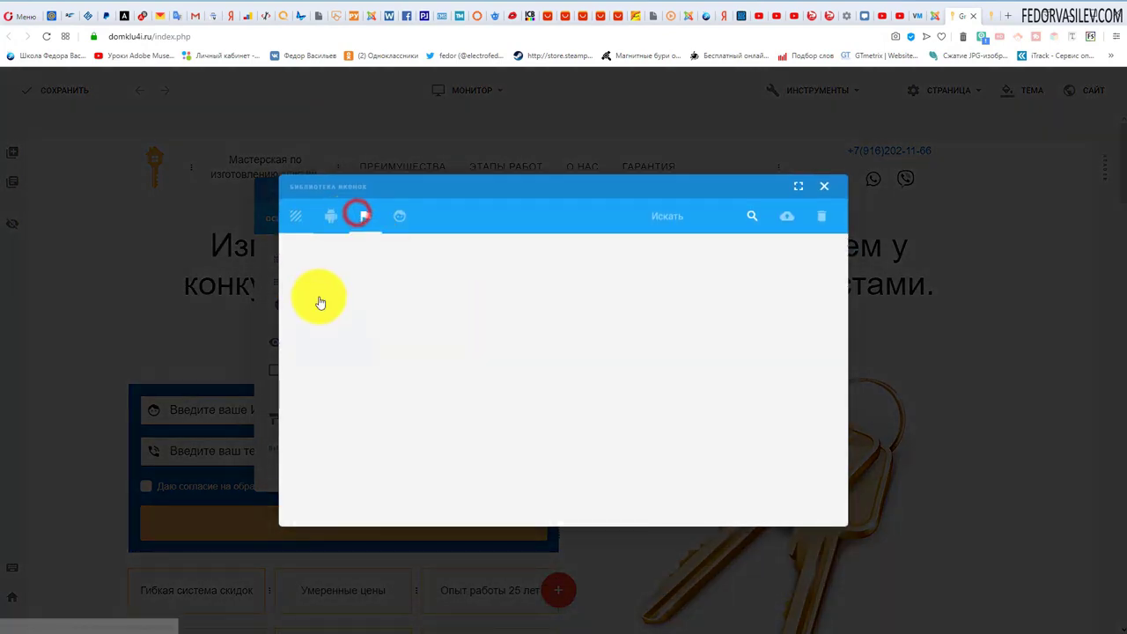
pyautogui.scroll(-4, 434, 299)
pyautogui.scroll(5, 433, 299)
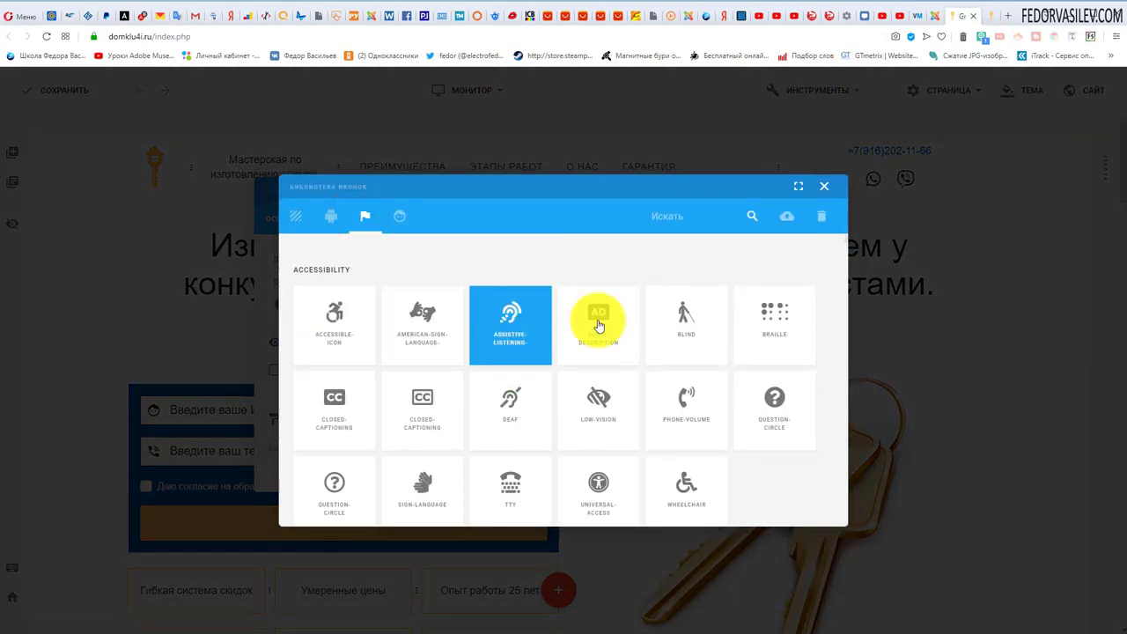
pyautogui.click(831, 187)
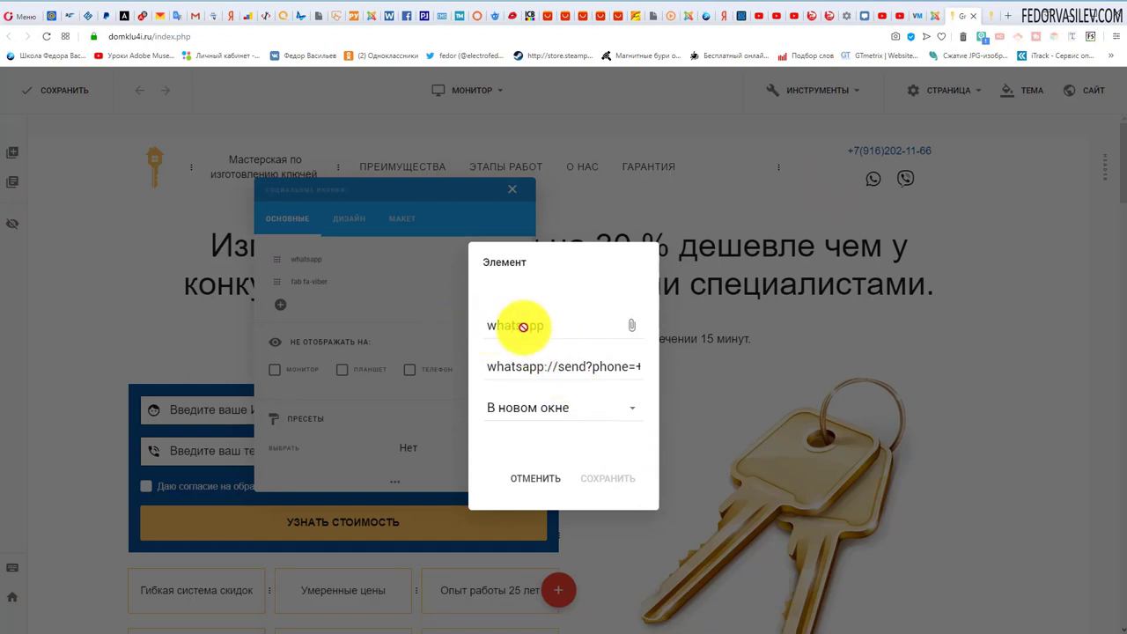
# Browse the icon library's different sets, including Material, enlarge the library to full screen, and close it without choosing an icon
pyautogui.click(516, 328)
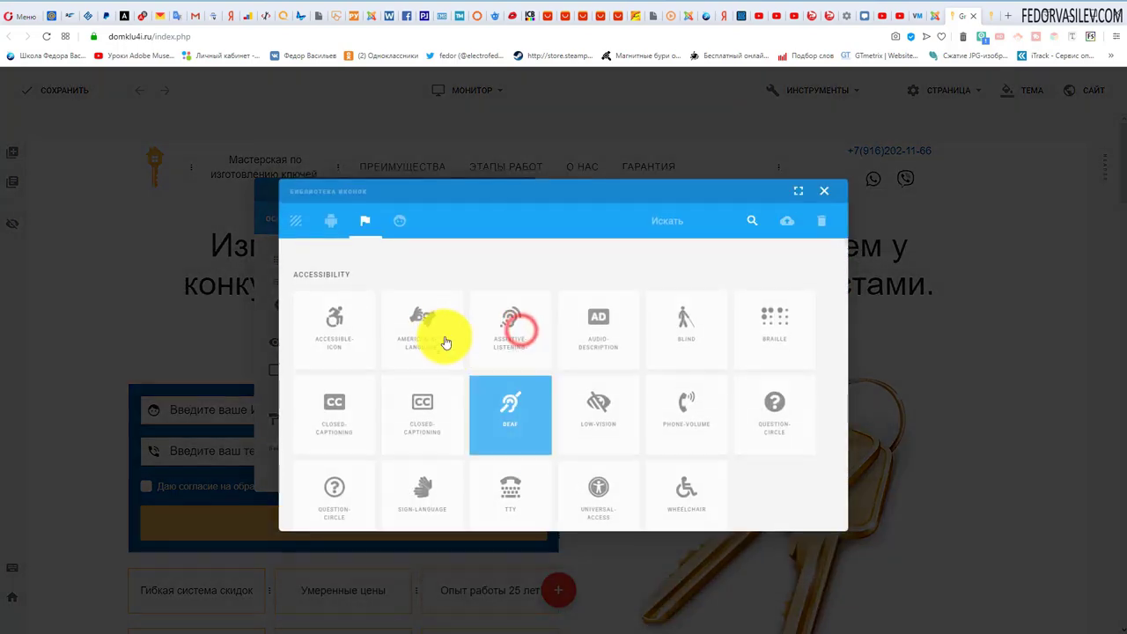
pyautogui.click(332, 216)
pyautogui.click(296, 220)
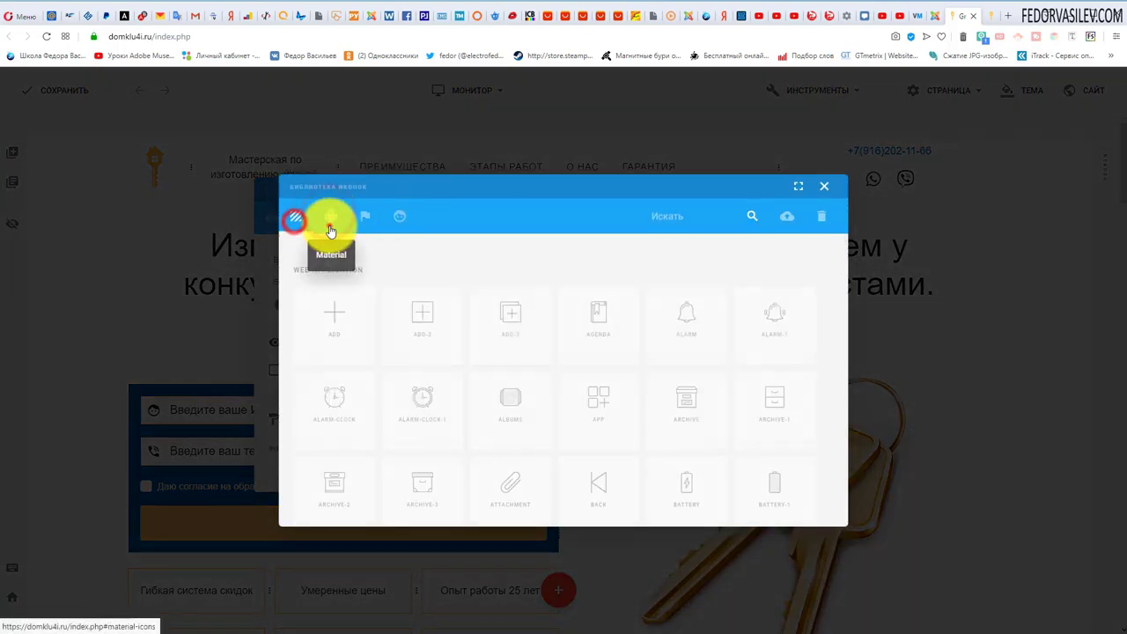
pyautogui.click(330, 217)
pyautogui.click(365, 216)
pyautogui.scroll(-3, 484, 357)
pyautogui.scroll(-5, 484, 357)
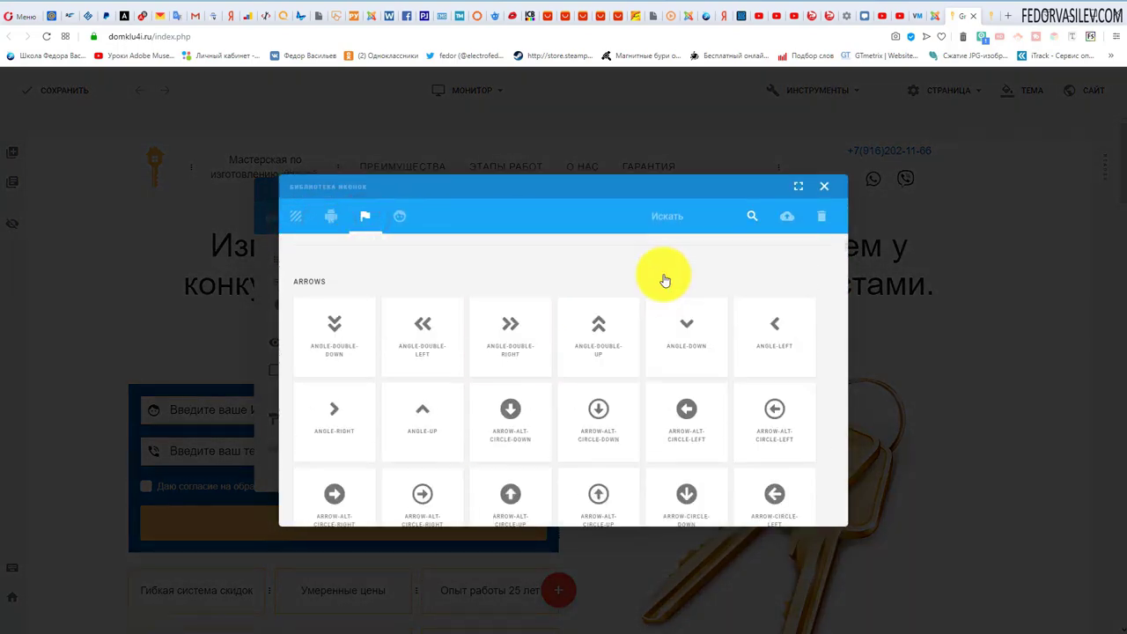
pyautogui.click(798, 186)
pyautogui.scroll(-5, 635, 291)
pyautogui.scroll(-20, 614, 284)
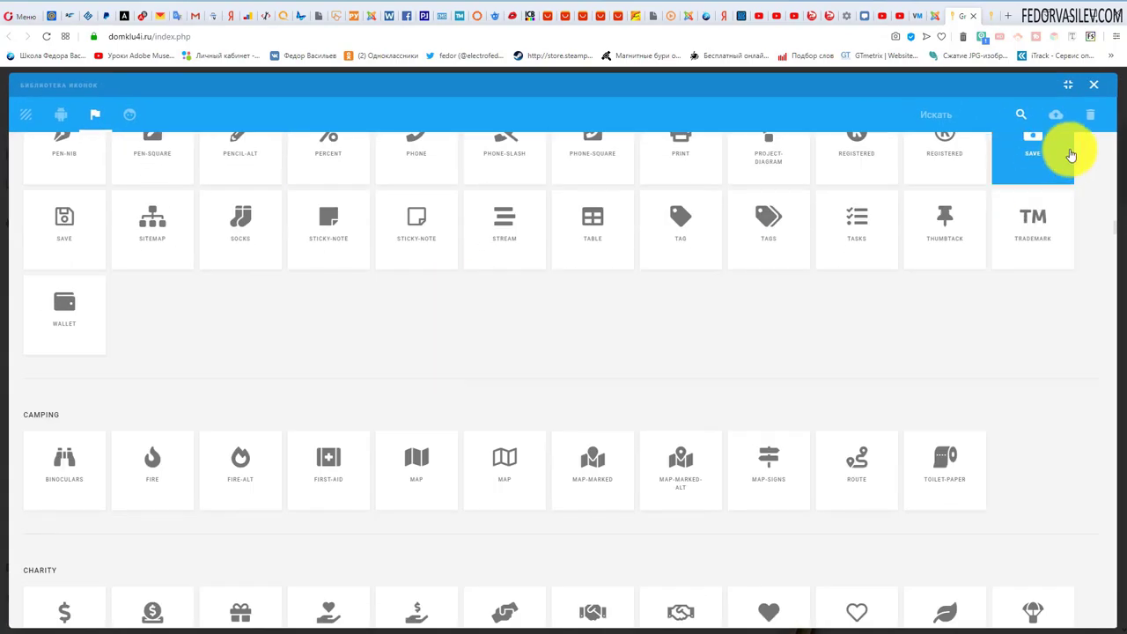
pyautogui.click(1094, 84)
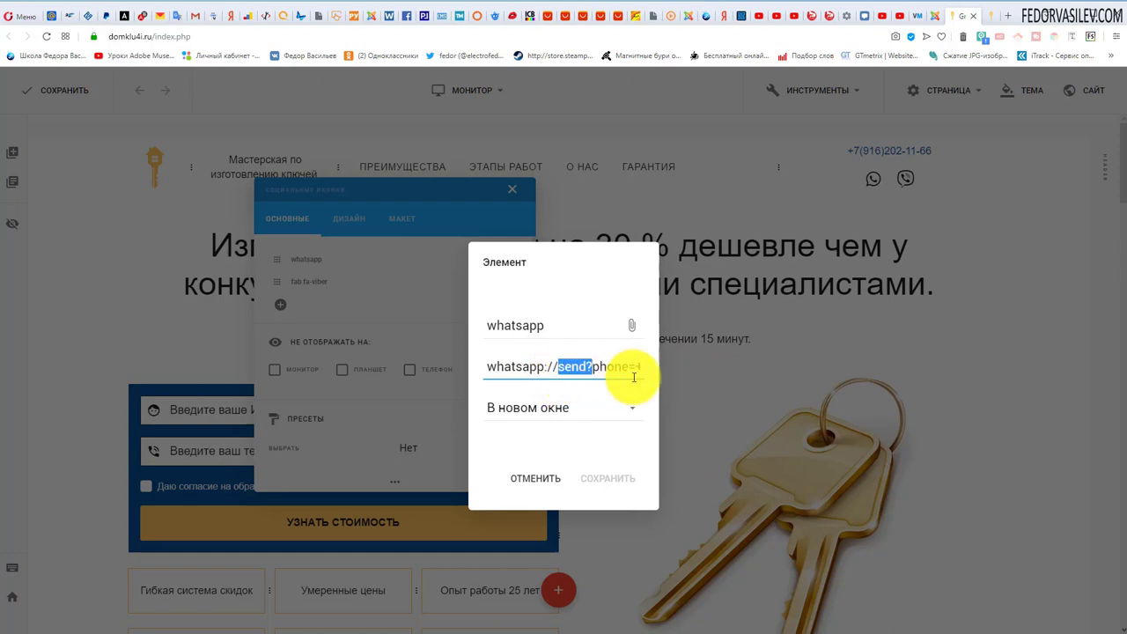
# Examine the phone number parts of the whatsapp and fab fa-viber item links, and close the social icons settings
pyautogui.moveTo(641, 367); pyautogui.dragTo(603, 367)
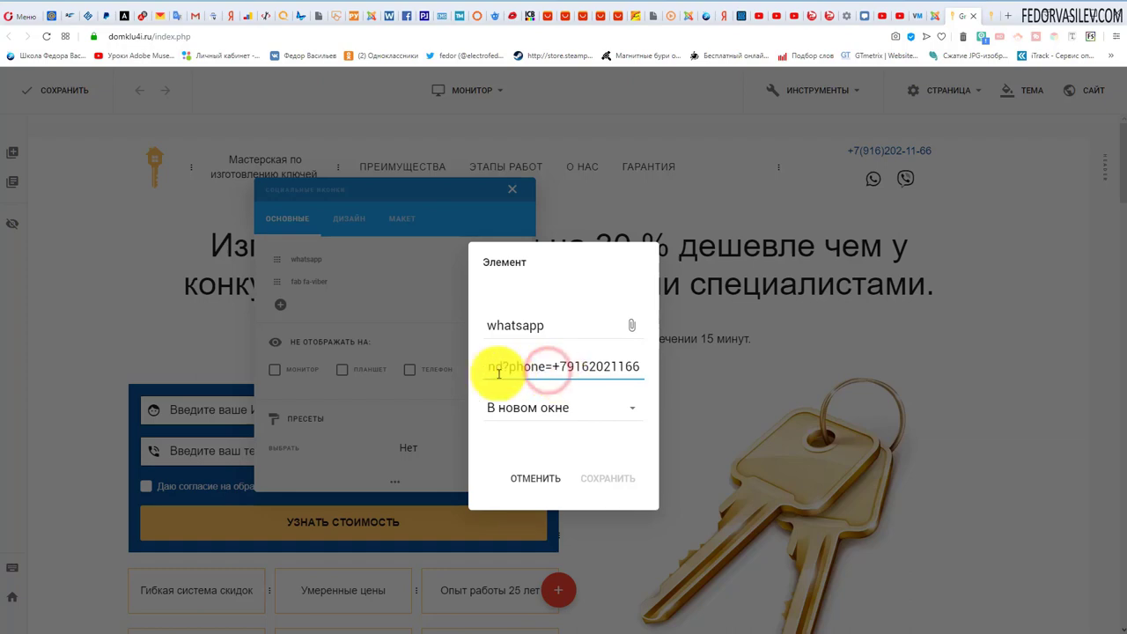
pyautogui.click(337, 260)
pyautogui.click(476, 283)
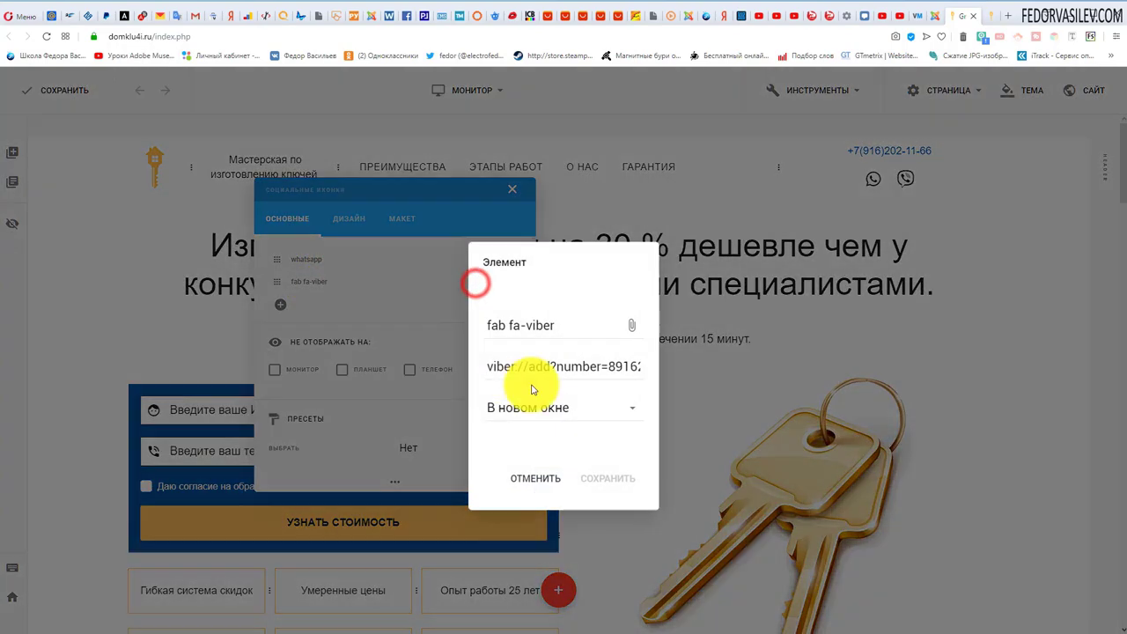
pyautogui.moveTo(584, 368)
pyautogui.mouseDown()
pyautogui.moveTo(684, 374)
pyautogui.moveTo(588, 372)
pyautogui.mouseUp()
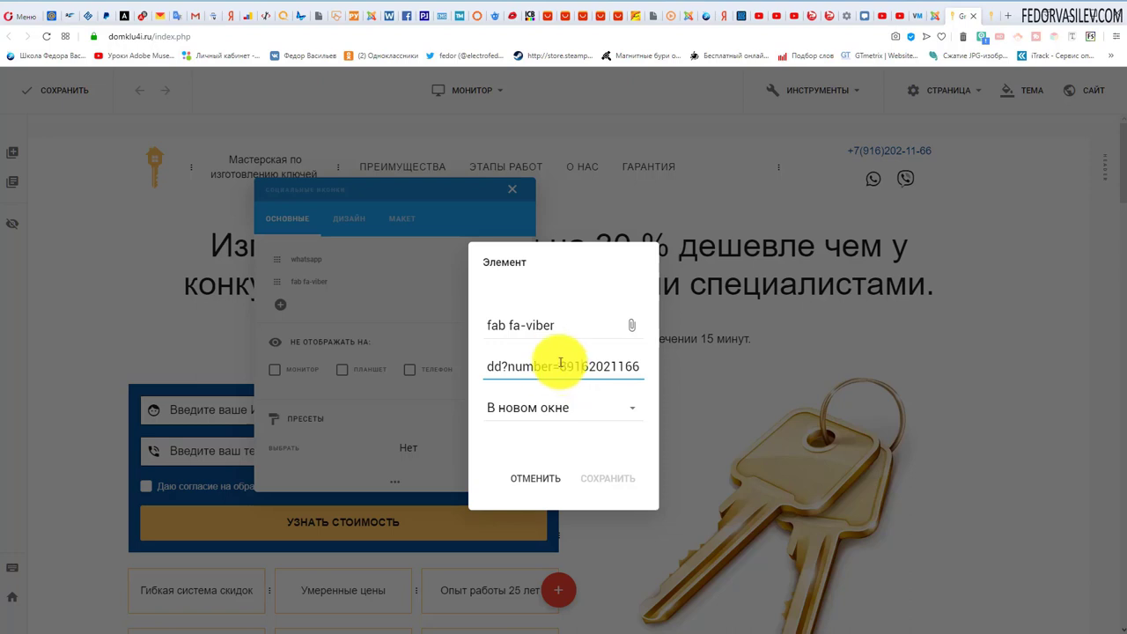
pyautogui.moveTo(599, 366); pyautogui.dragTo(648, 368)
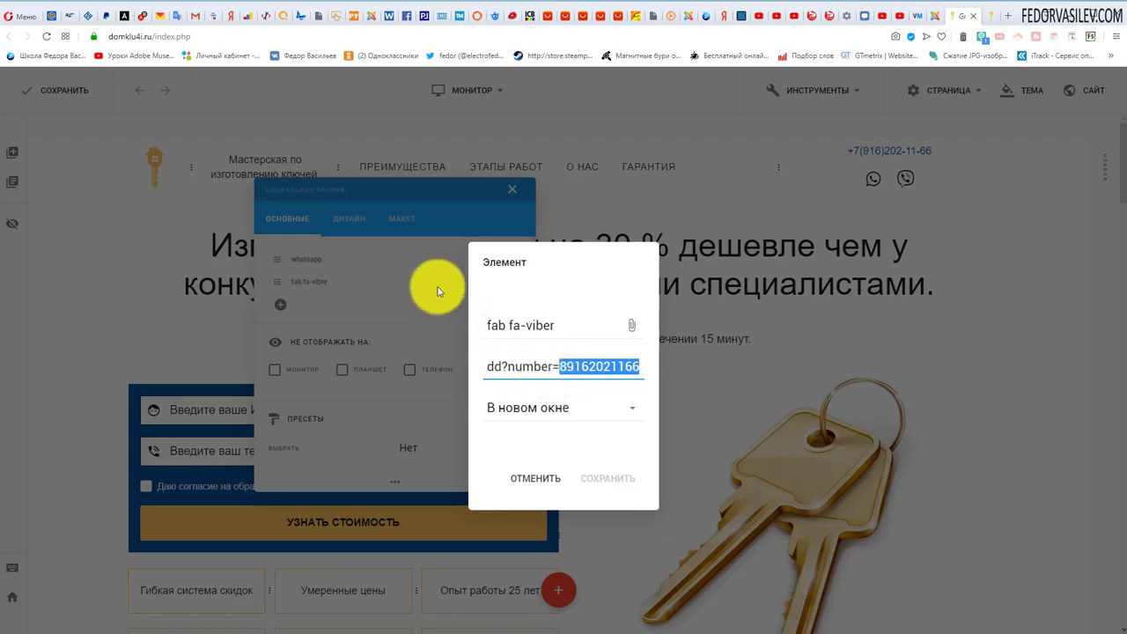
pyautogui.click(423, 252)
pyautogui.click(513, 191)
# Open the keys image's item for editing and browse the media manager's Images folder for its picture file
pyautogui.scroll(-4, 490, 233)
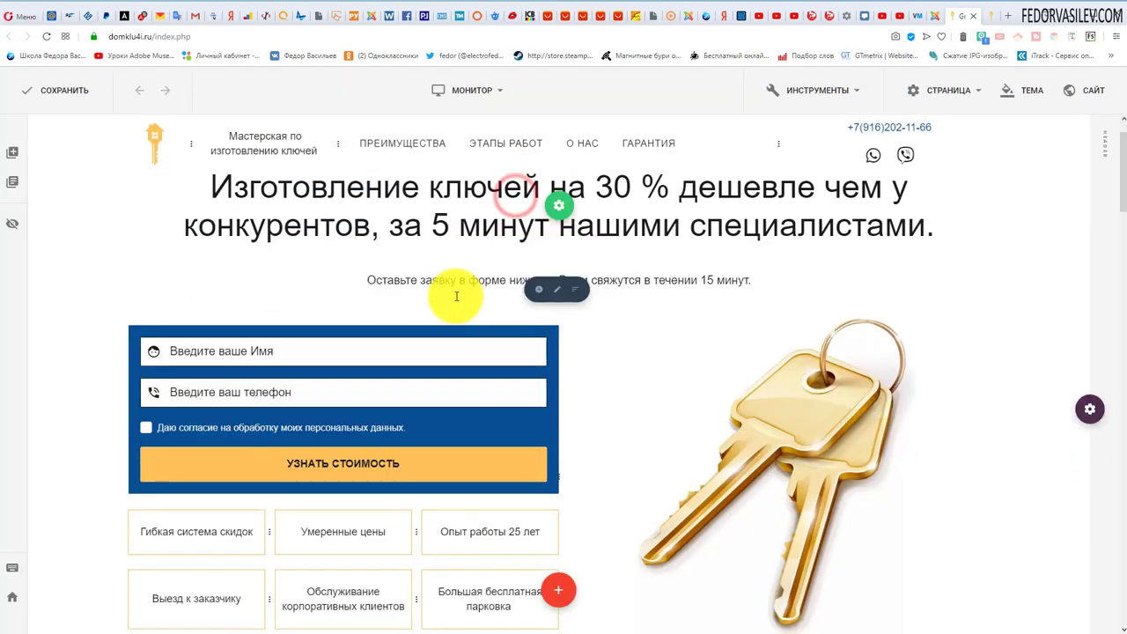
pyautogui.scroll(2, 780, 307)
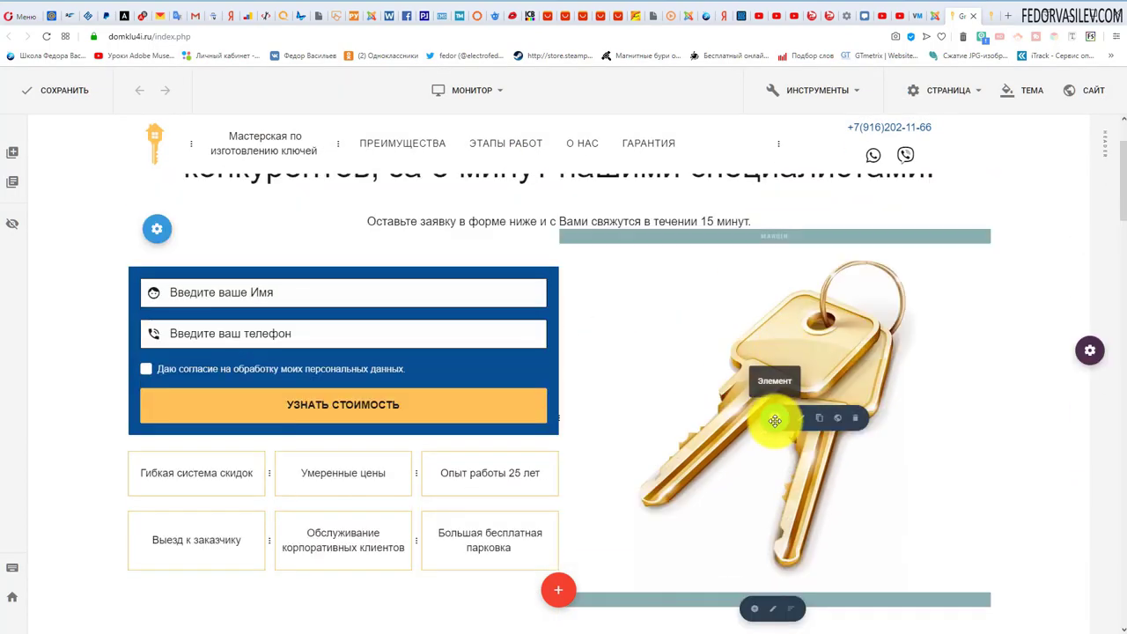
pyautogui.click(797, 427)
pyautogui.moveTo(964, 138); pyautogui.dragTo(564, 182)
pyautogui.click(679, 263)
pyautogui.click(511, 264)
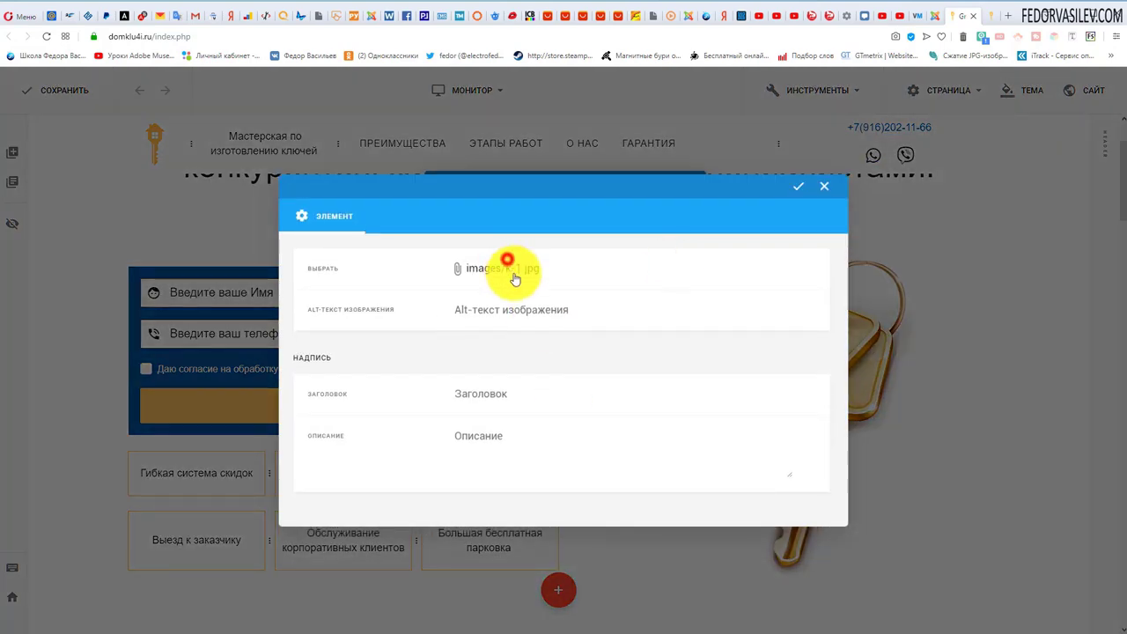
pyautogui.scroll(-5, 493, 379)
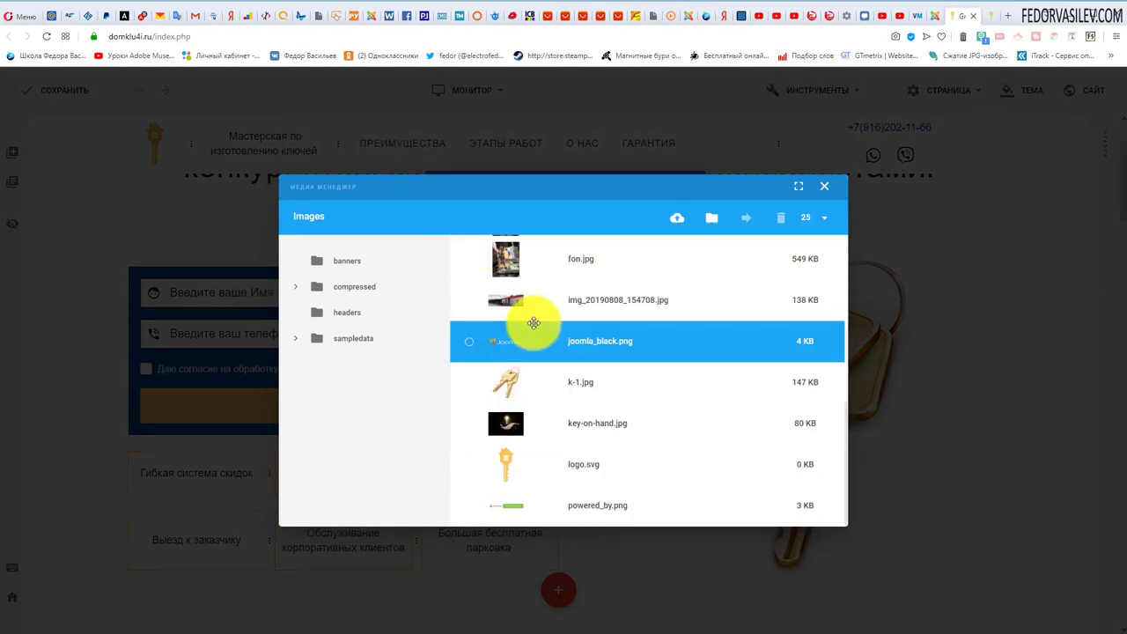
# Browse the computer's Изображения folder for an upload, select WordPress-logotype-wmark.png, and close the file dialog without uploading it
pyautogui.click(679, 222)
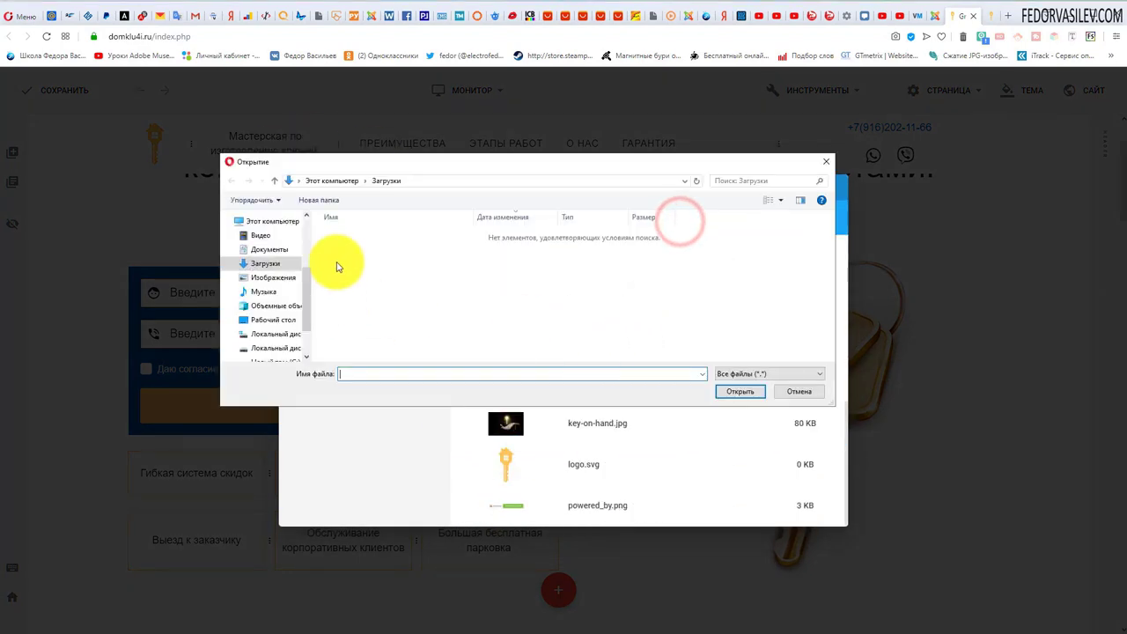
pyautogui.click(260, 276)
pyautogui.click(672, 243)
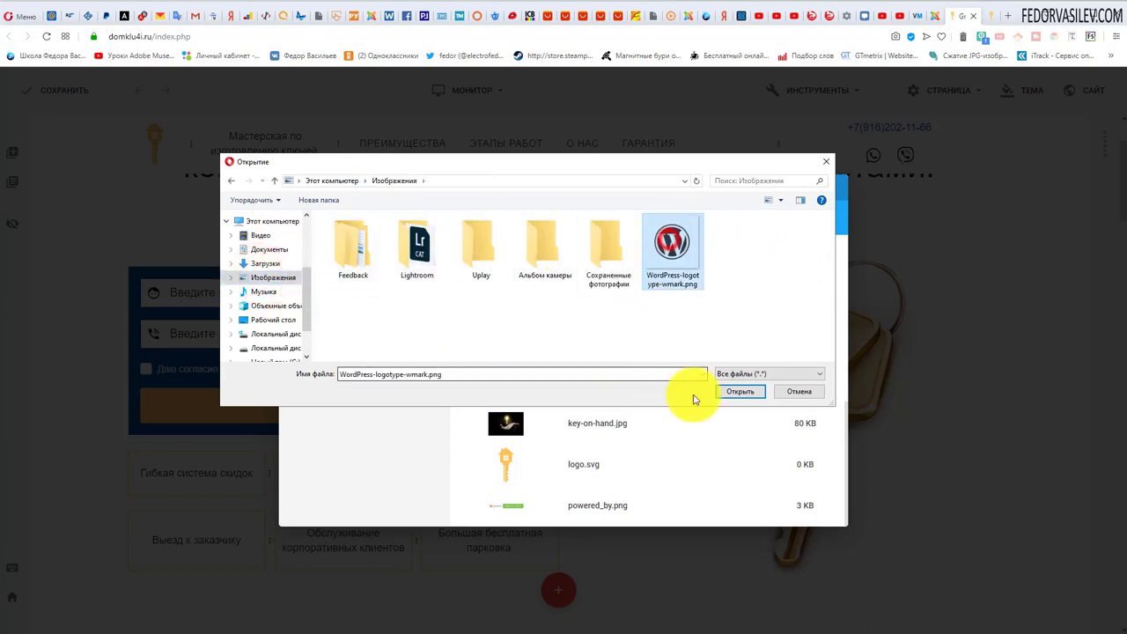
pyautogui.click(826, 161)
pyautogui.click(642, 434)
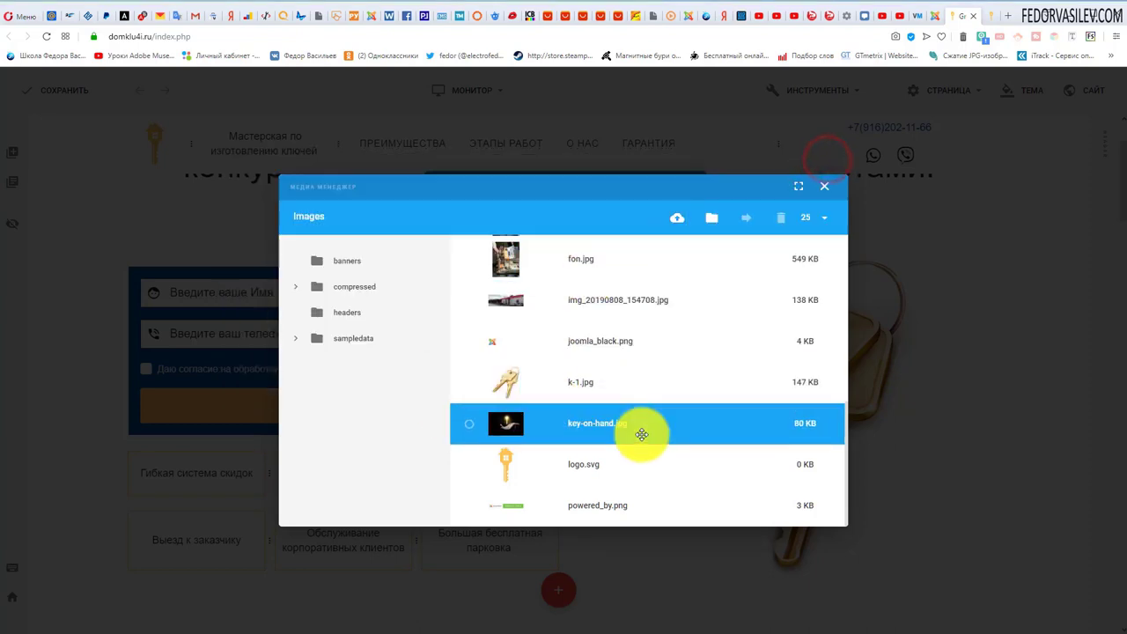
# Mark k-1.jpg in the media manager, and close the manager, the item window and the image settings without changes
pyautogui.click(478, 396)
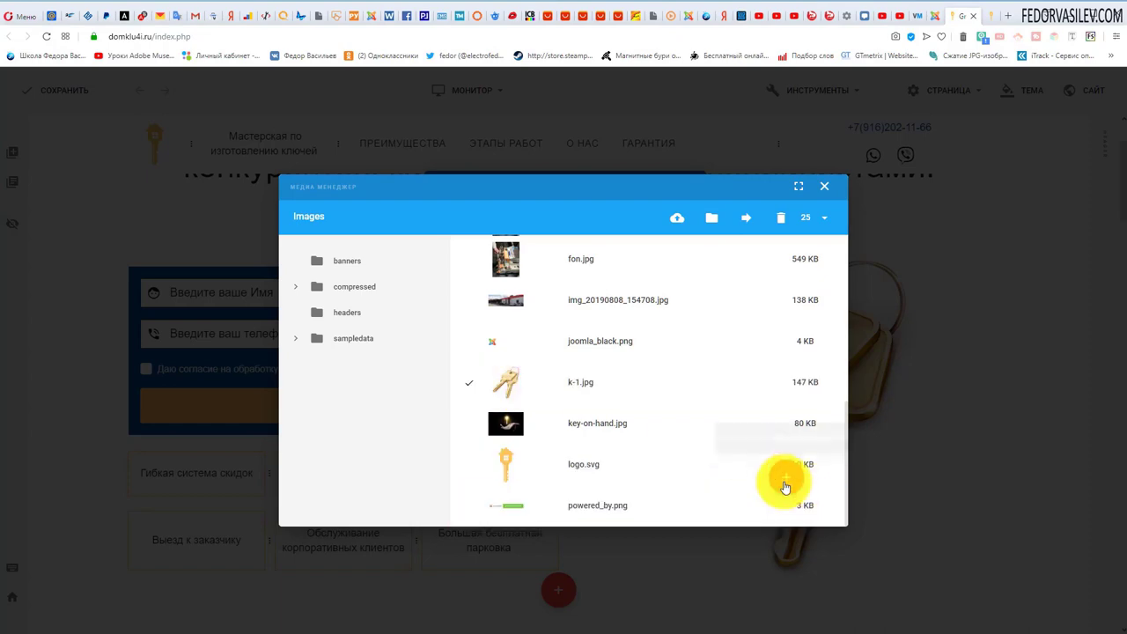
pyautogui.click(825, 186)
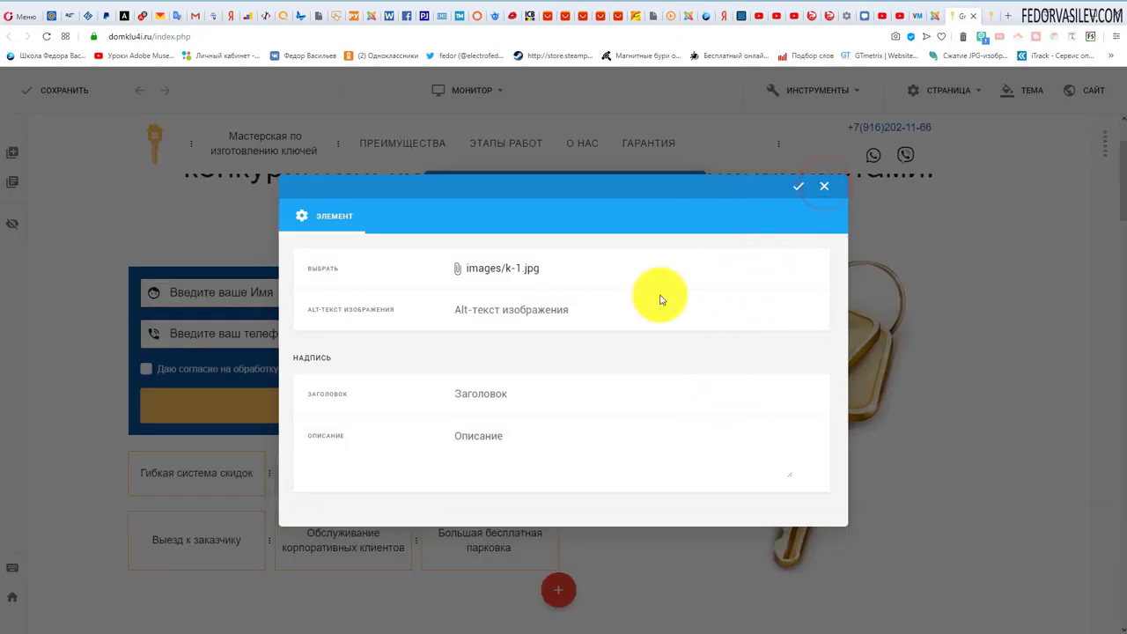
pyautogui.click(829, 188)
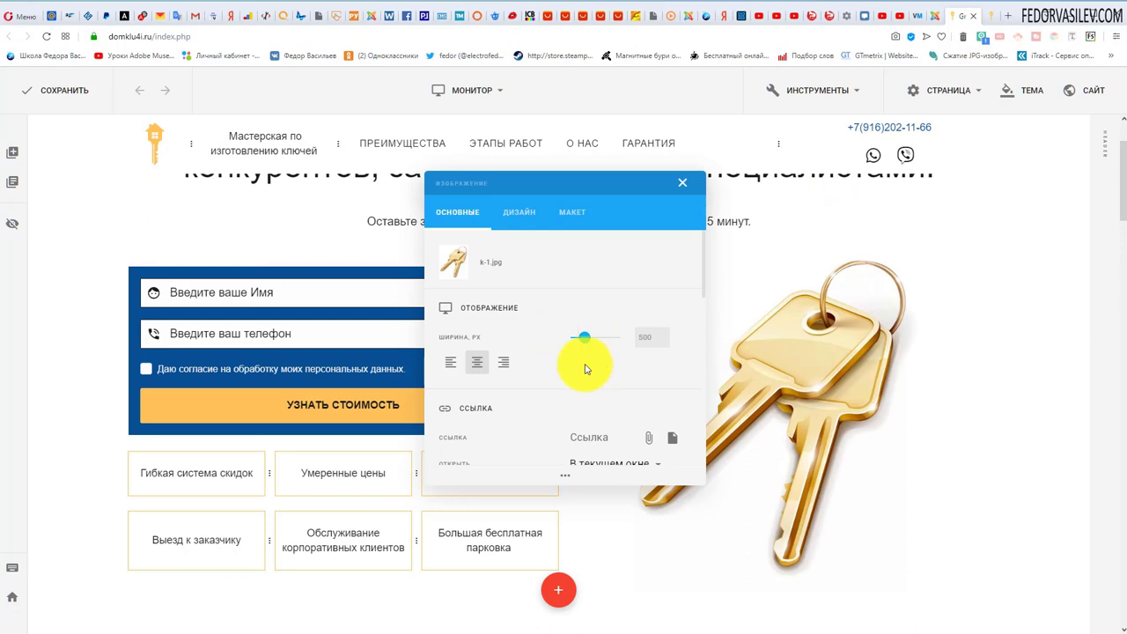
pyautogui.moveTo(612, 181); pyautogui.dragTo(393, 211)
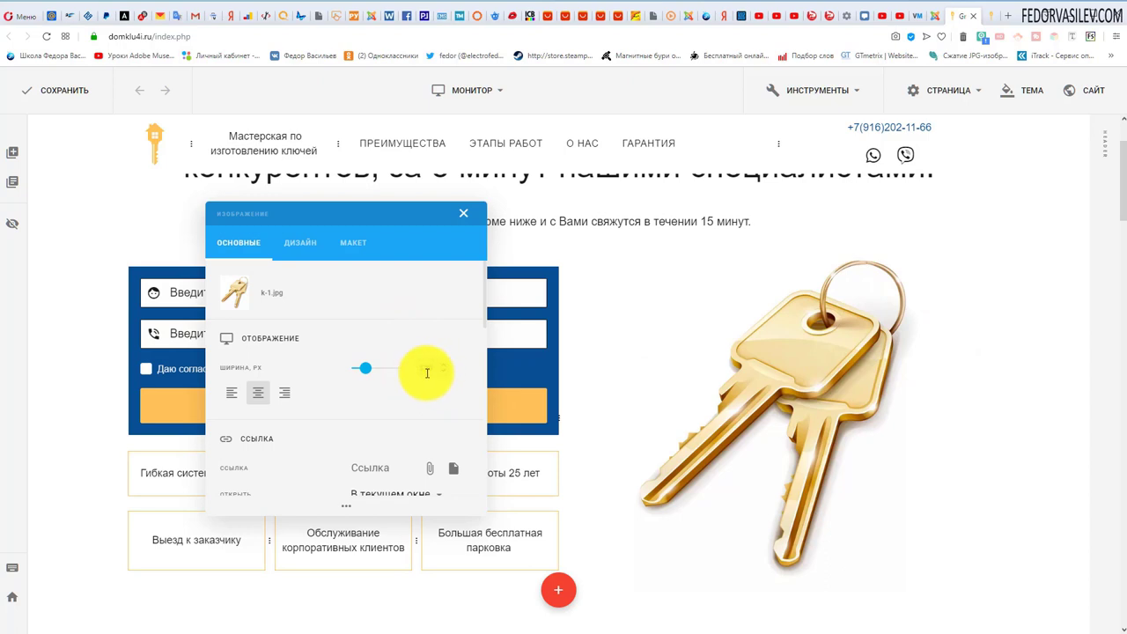
pyautogui.click(462, 213)
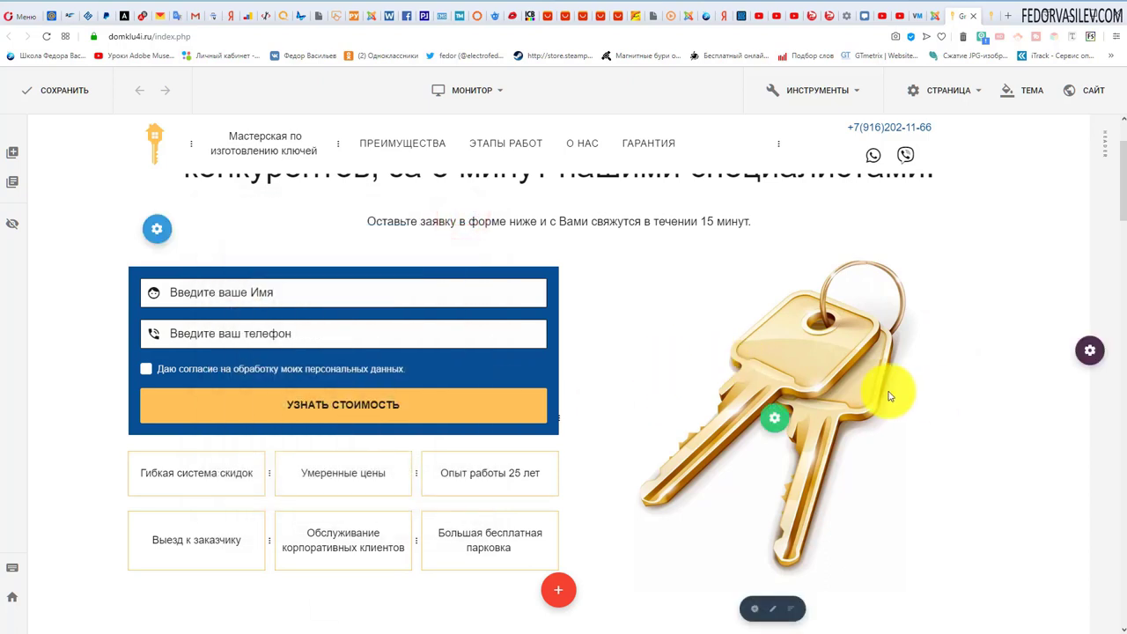
# Switch to the Joomla administration, open форма-1 in the Forms component, and show the name field's properties
pyautogui.scroll(2, 318, 467)
pyautogui.moveTo(359, 470)
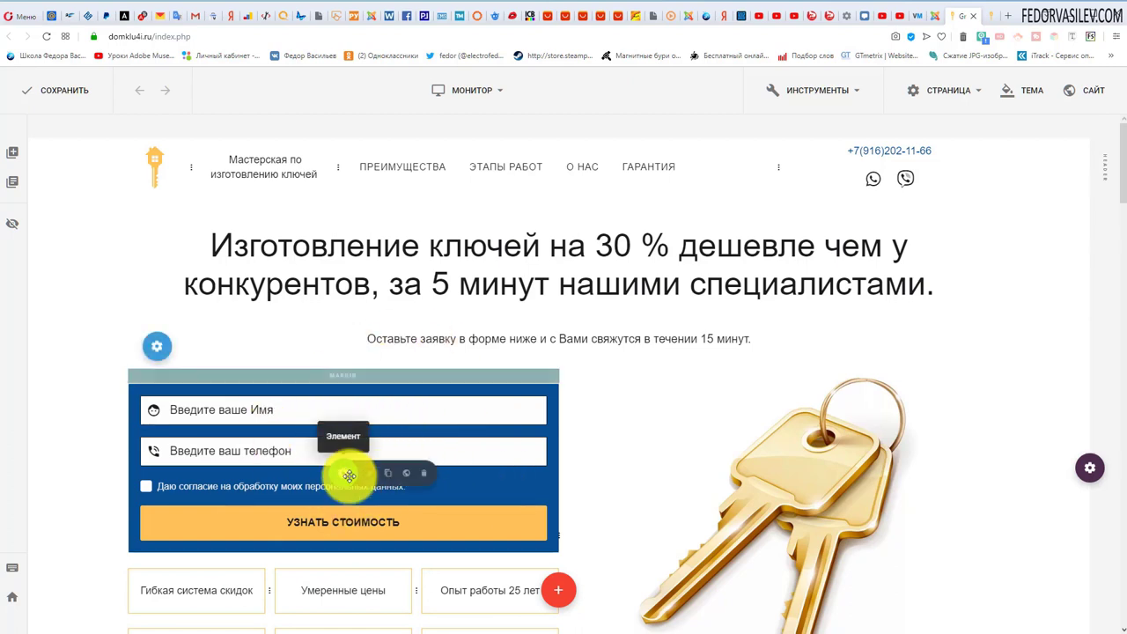
pyautogui.click(937, 16)
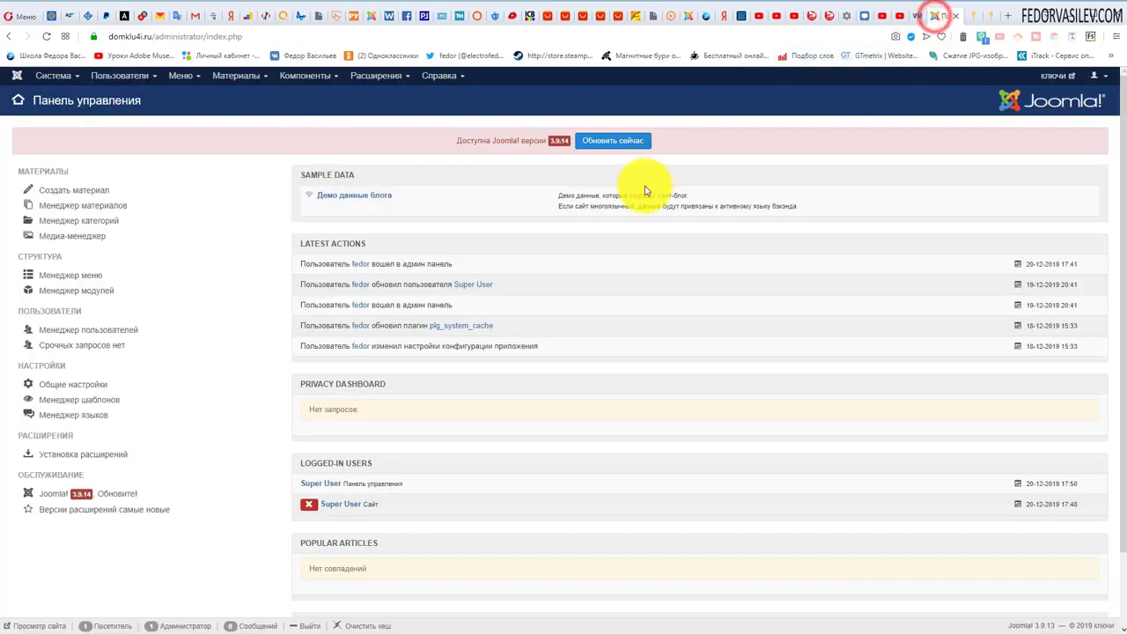
pyautogui.click(301, 81)
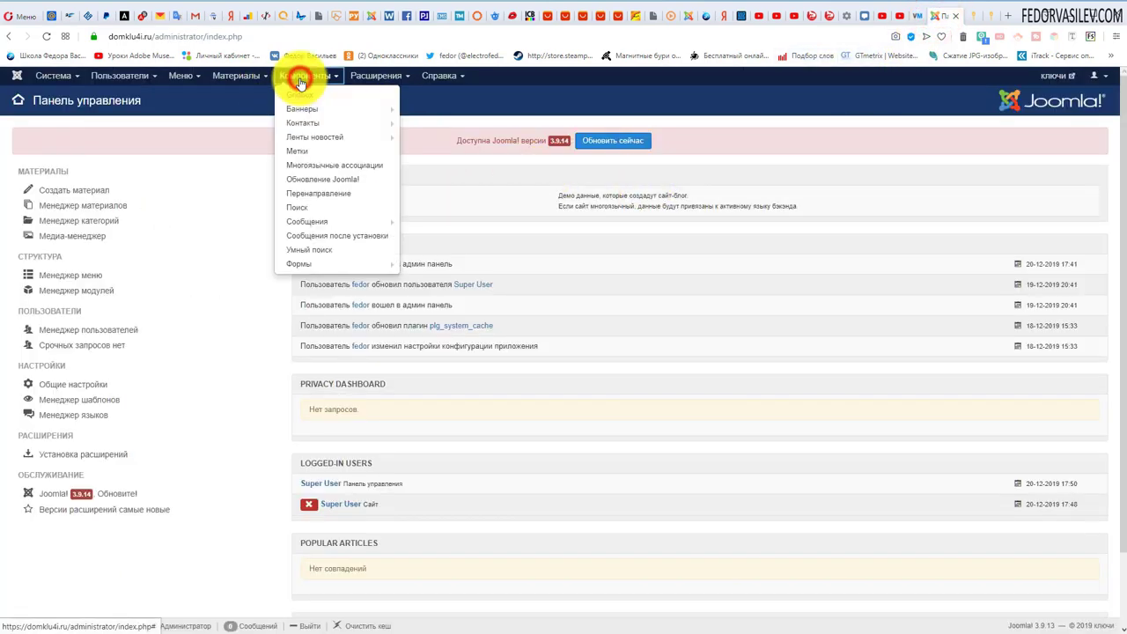
pyautogui.click(308, 265)
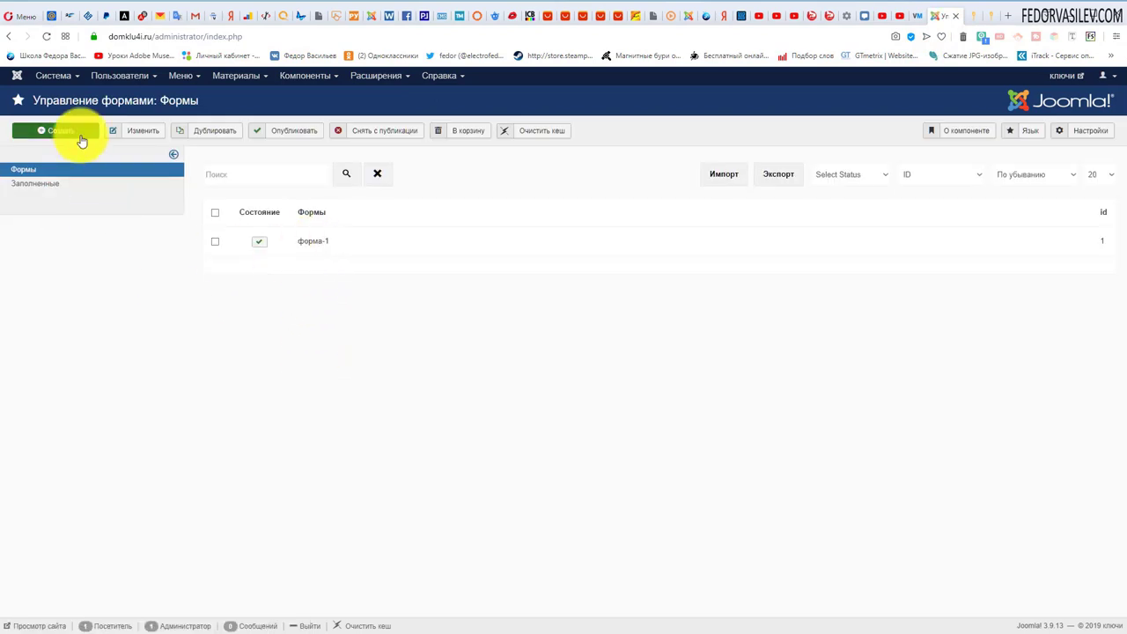
pyautogui.click(303, 241)
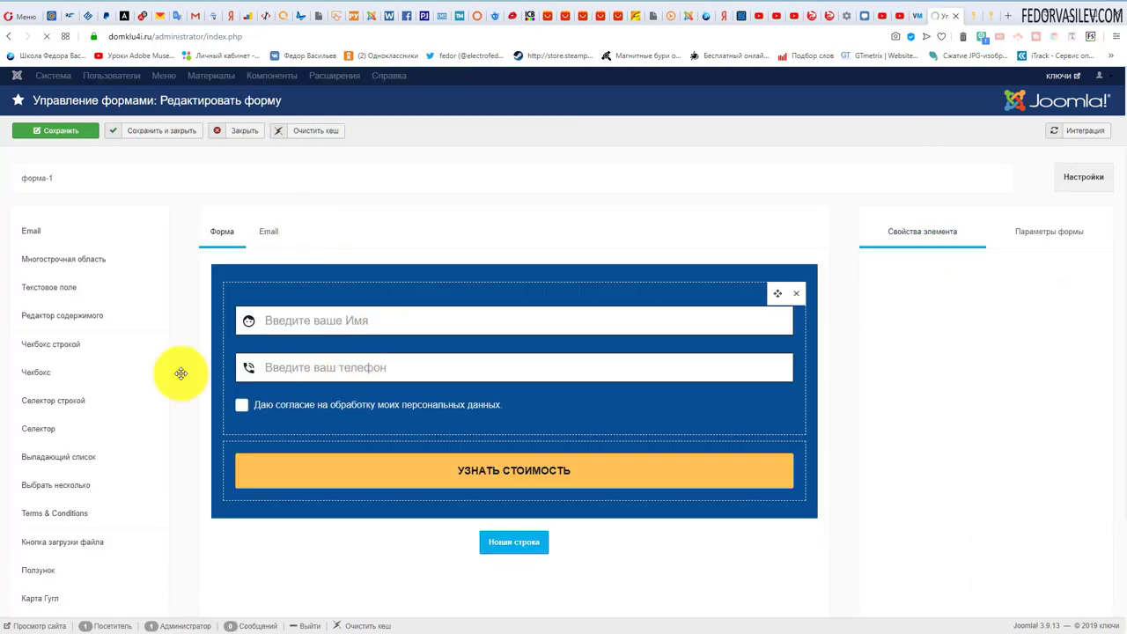
pyautogui.click(320, 324)
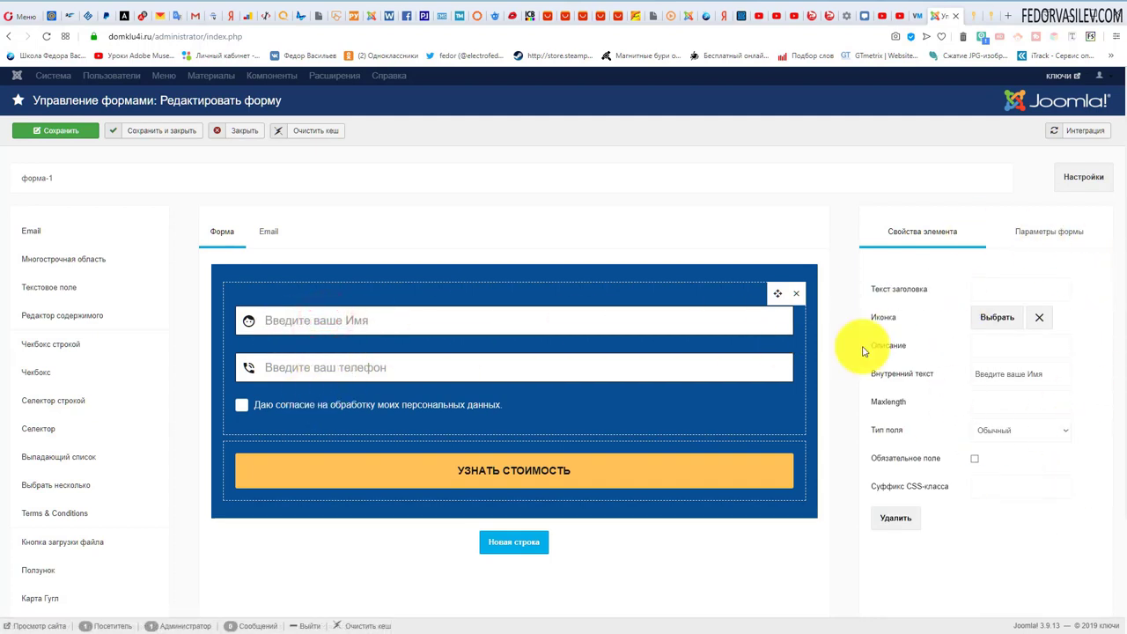
# Open the settings of форма-1 and examine the redirect link among the basic options
pyautogui.click(1081, 181)
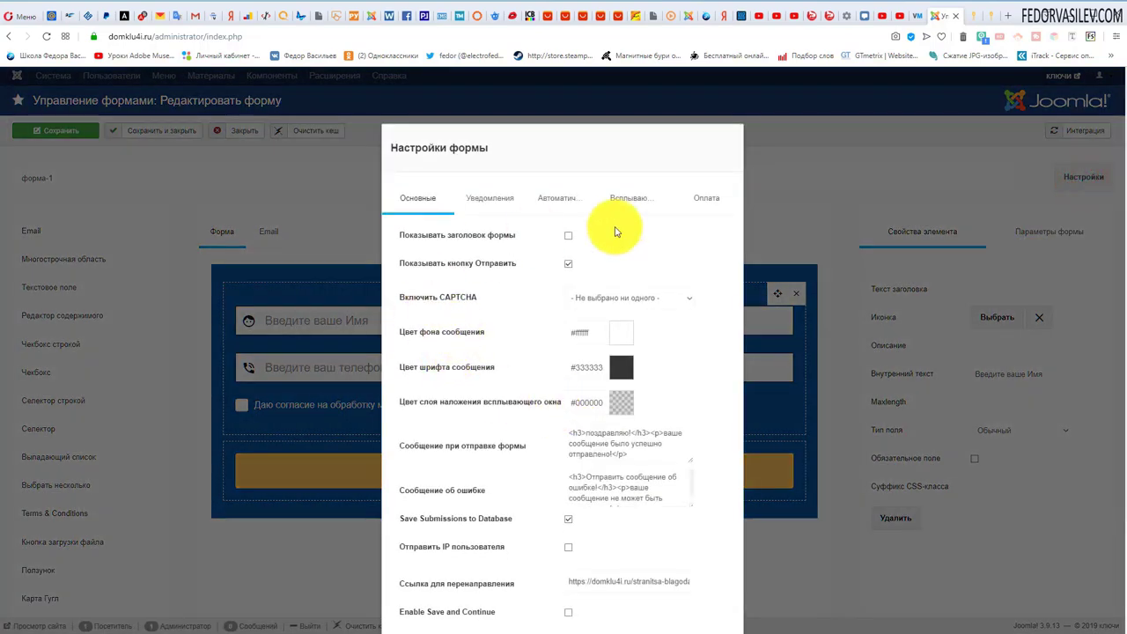
pyautogui.scroll(-2, 516, 253)
pyautogui.moveTo(572, 441); pyautogui.dragTo(742, 443)
pyautogui.click(680, 443)
pyautogui.moveTo(666, 438); pyautogui.dragTo(767, 440)
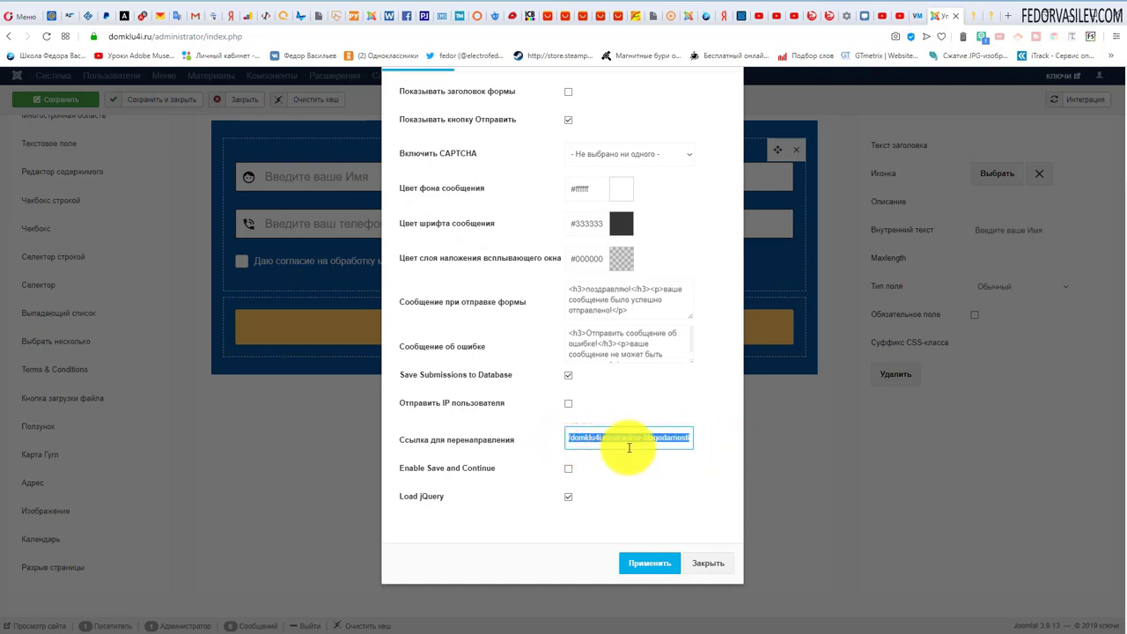
pyautogui.scroll(2, 629, 448)
# Set the form notification's message subject to "Вам пришла заявка", apply the settings, and save and close the form
pyautogui.click(491, 203)
pyautogui.moveTo(675, 245); pyautogui.dragTo(544, 243)
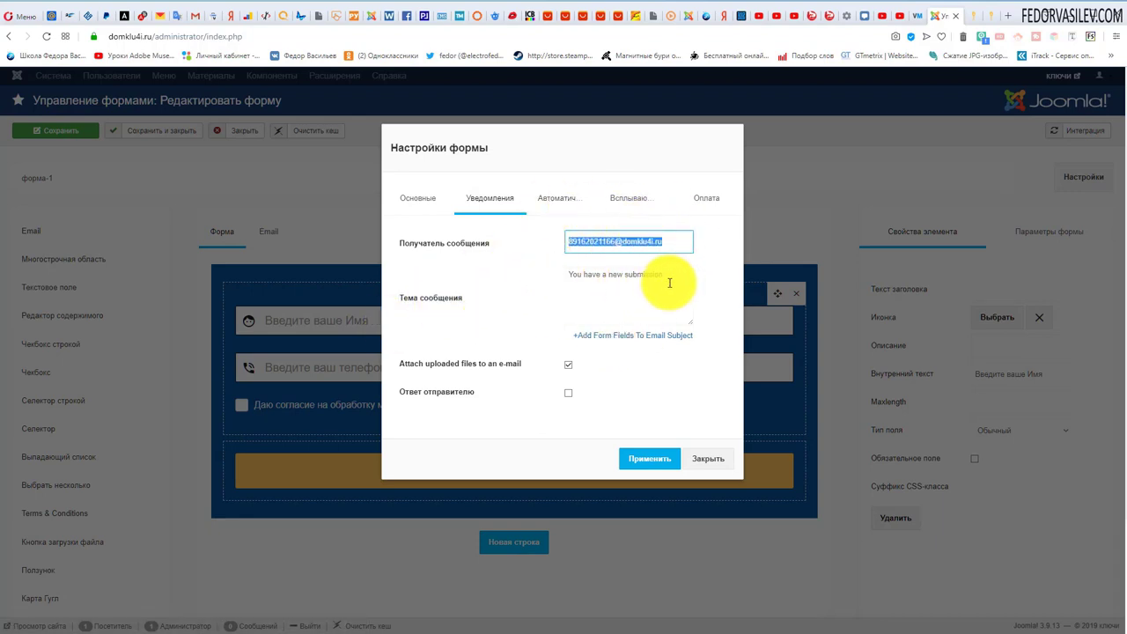
pyautogui.moveTo(652, 278); pyautogui.dragTo(565, 284)
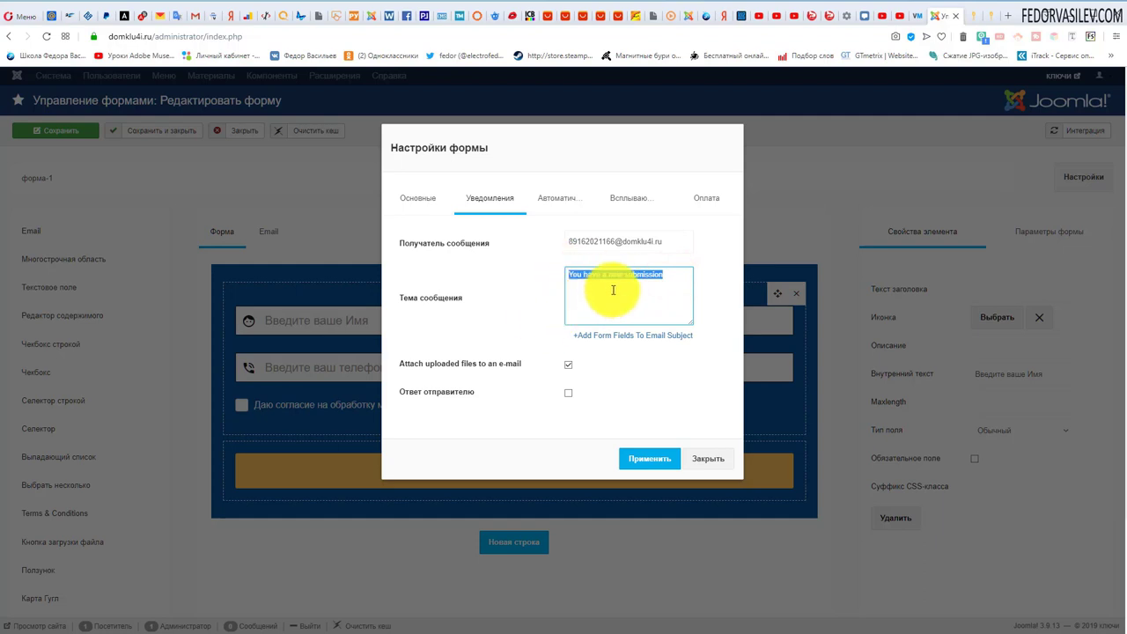
pyautogui.moveTo(677, 275); pyautogui.dragTo(557, 277)
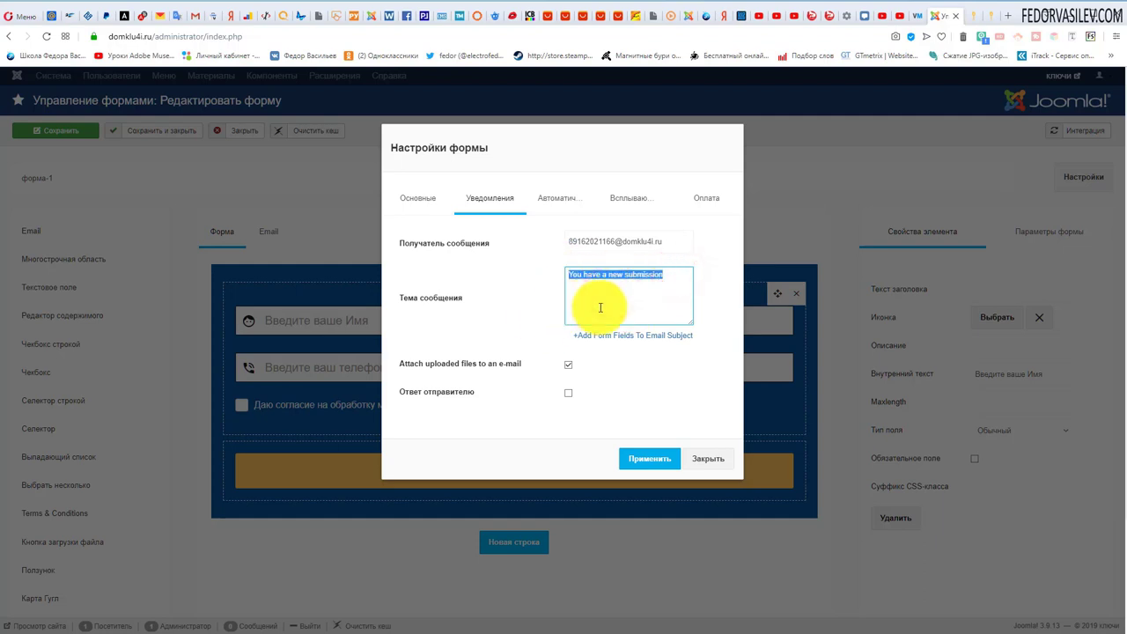
pyautogui.write('Вам пришла заявка')
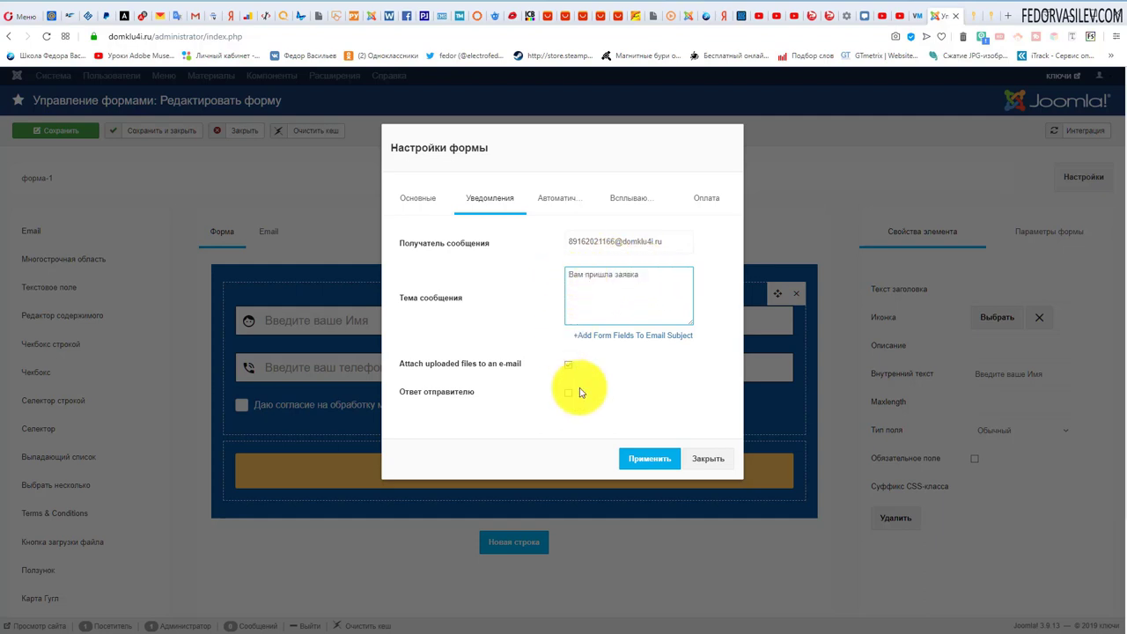
pyautogui.click(650, 463)
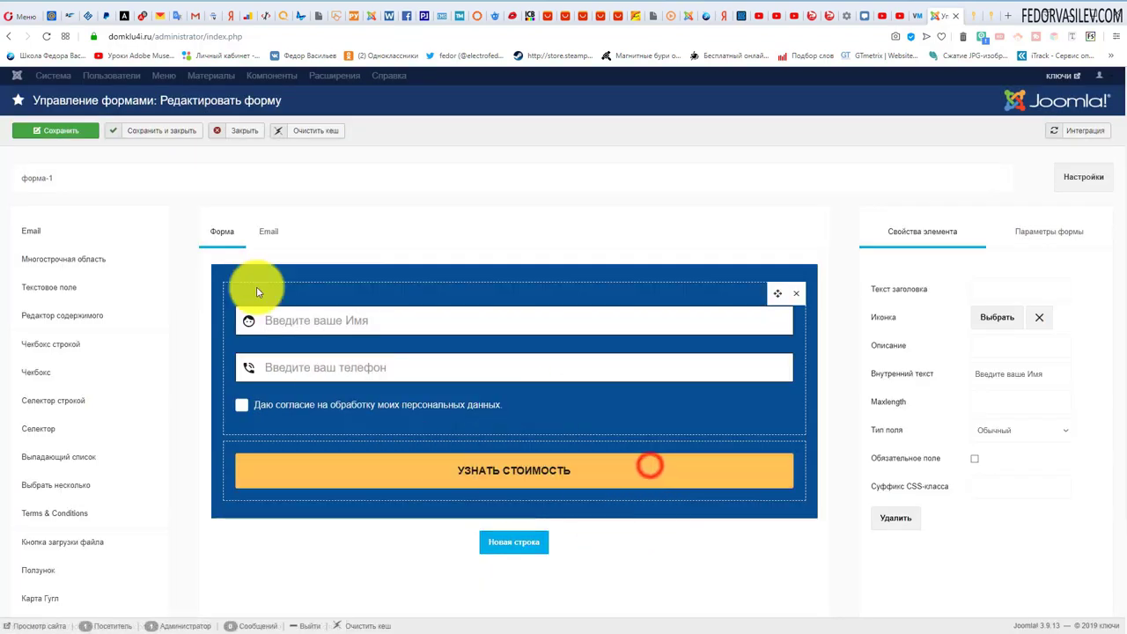
pyautogui.click(179, 132)
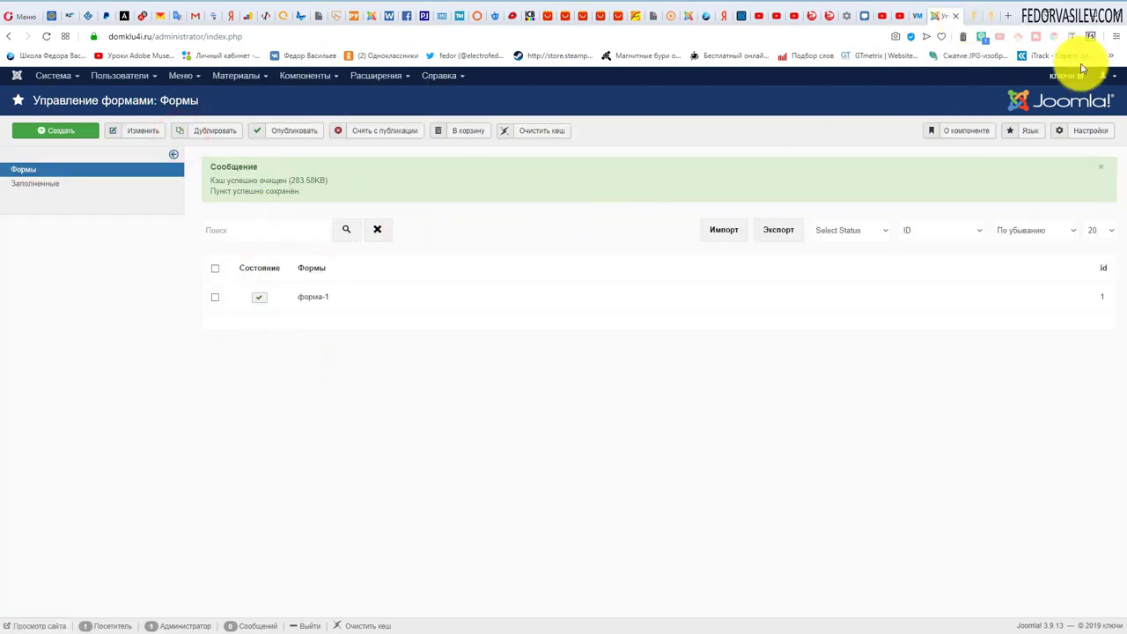
# Return to the landing page in the Gridbox editor and look over the Преимущества section and the request form
pyautogui.click(973, 16)
pyautogui.scroll(-5, 402, 307)
pyautogui.scroll(-5, 393, 350)
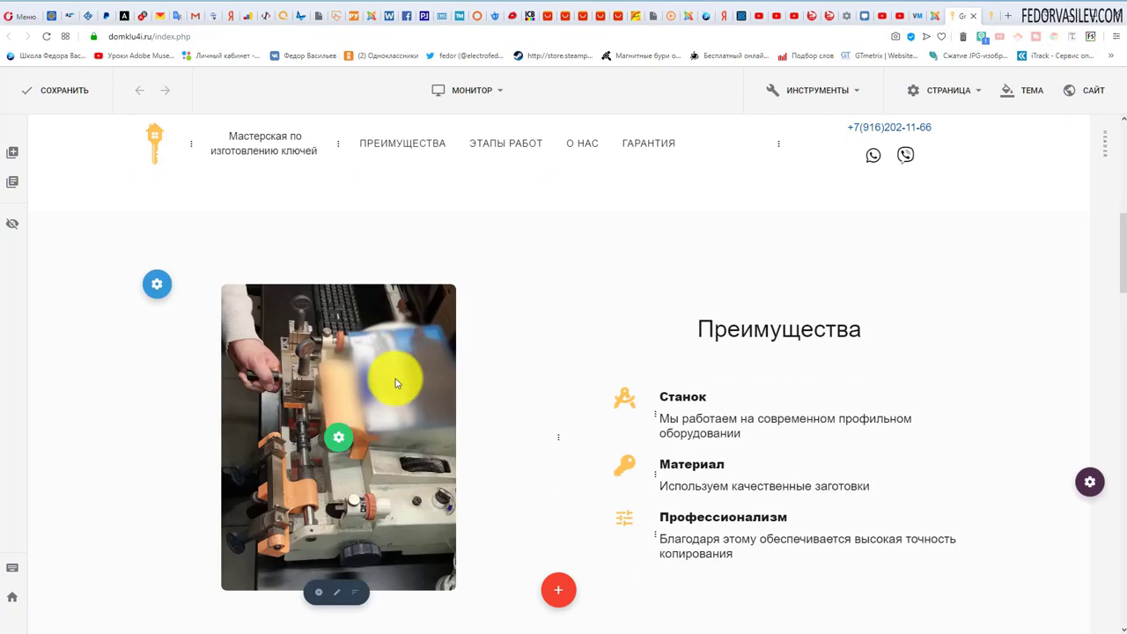
pyautogui.scroll(2, 368, 323)
pyautogui.scroll(8, 537, 446)
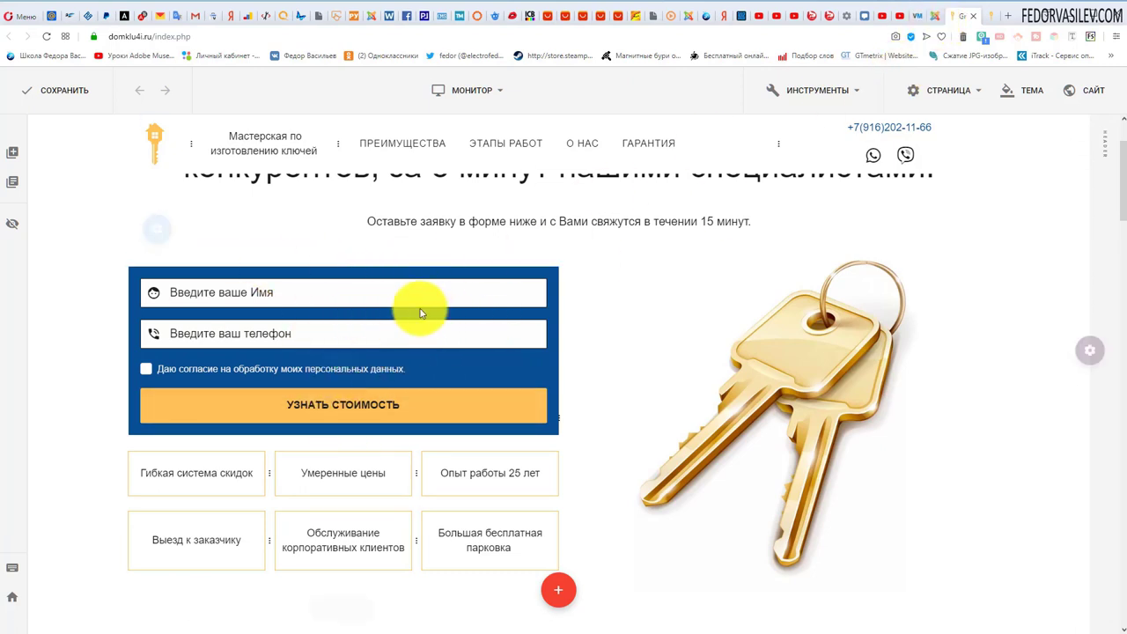
# Reopen форма-1 in the Joomla administration and examine the title text in the УЗНАТЬ СТОИМОСТЬ button's properties
pyautogui.click(952, 19)
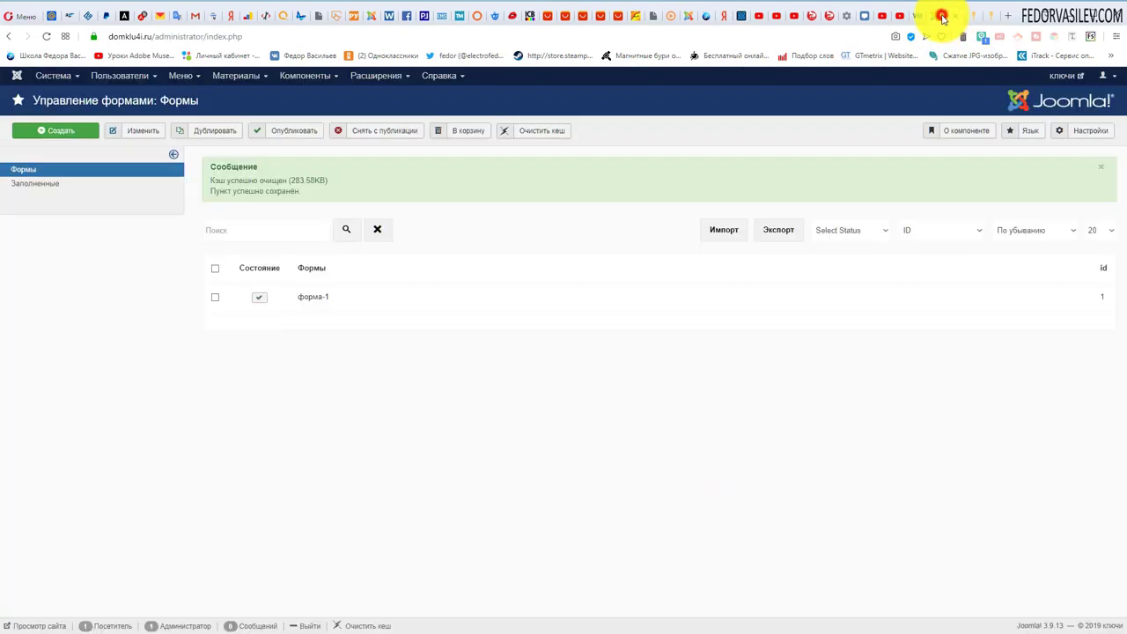
pyautogui.click(311, 297)
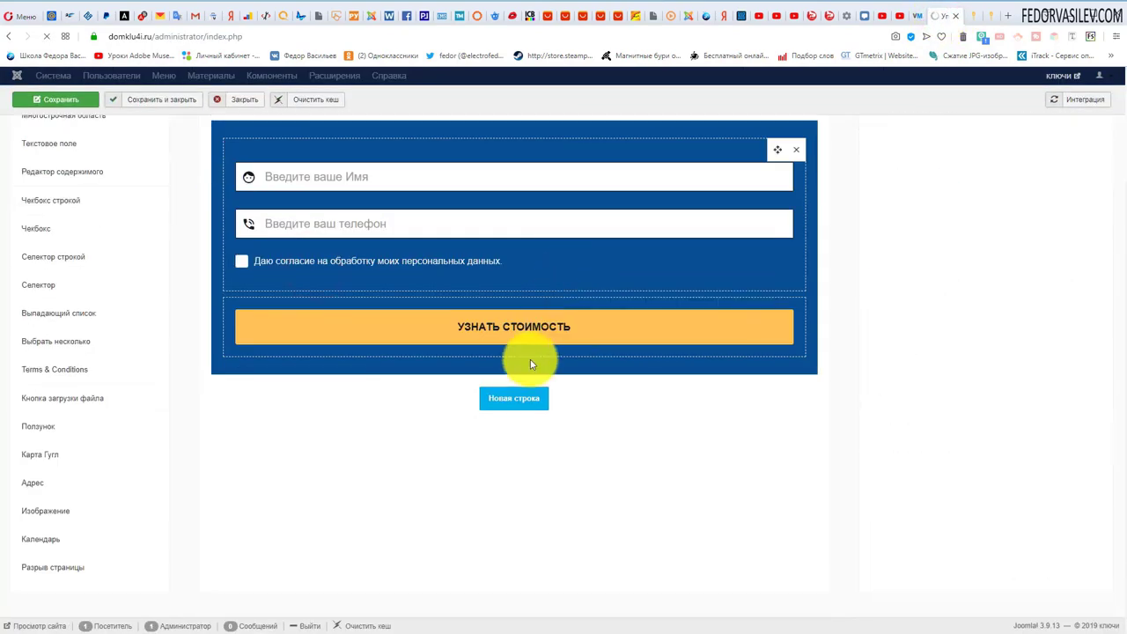
pyautogui.click(511, 360)
pyautogui.moveTo(1059, 262); pyautogui.dragTo(962, 293)
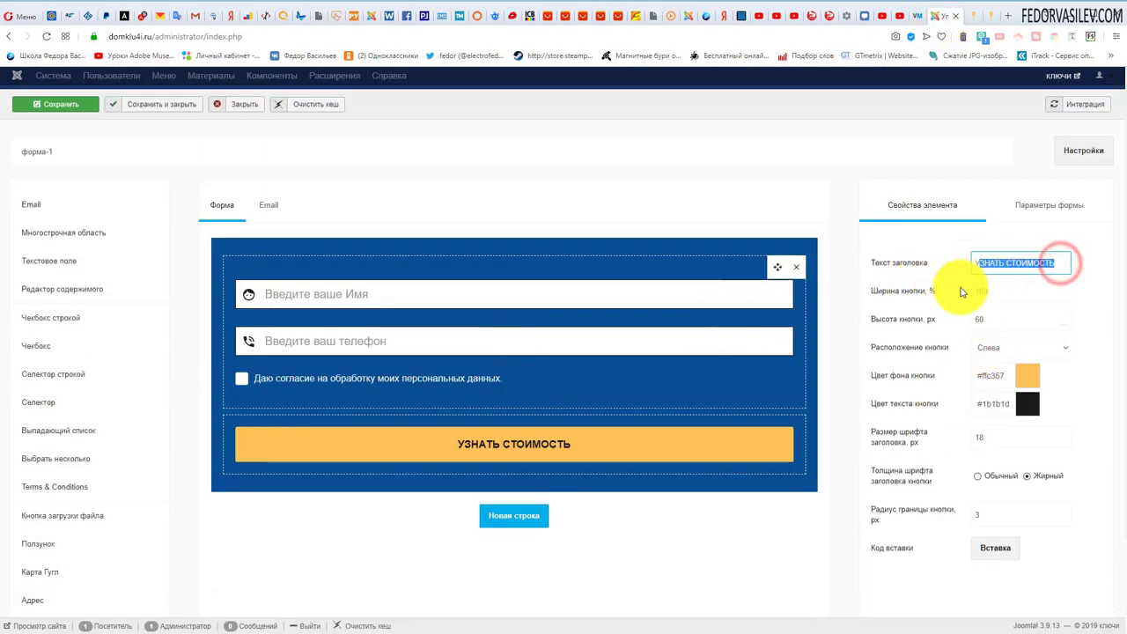
pyautogui.tripleClick(1061, 259)
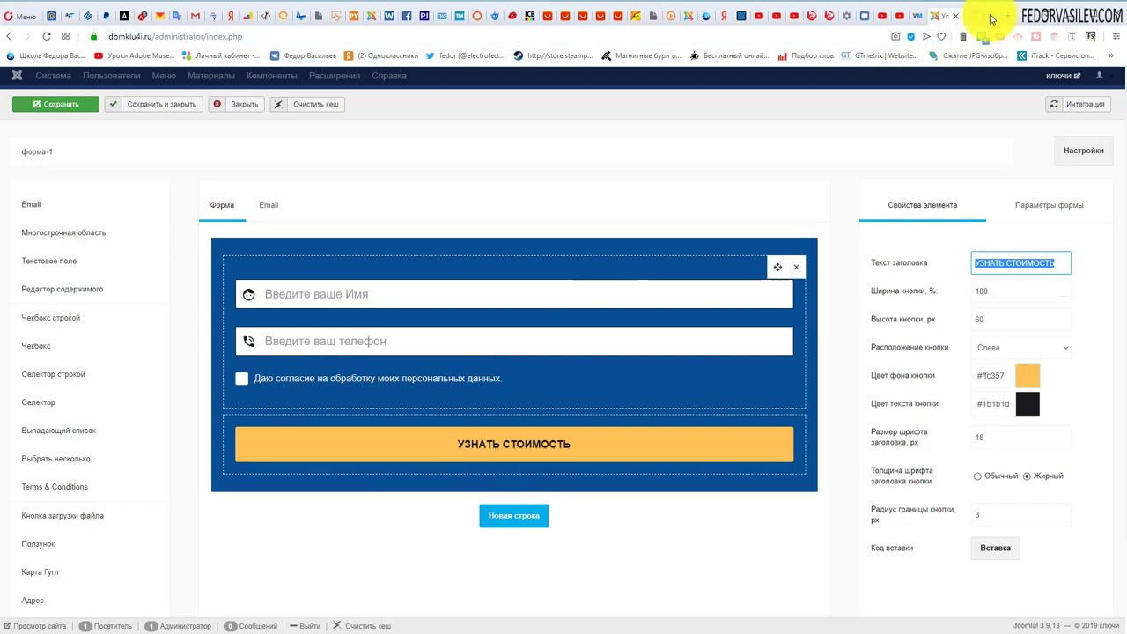
# View the request form on the published landing page and return to the page in the Gridbox editor
pyautogui.click(992, 18)
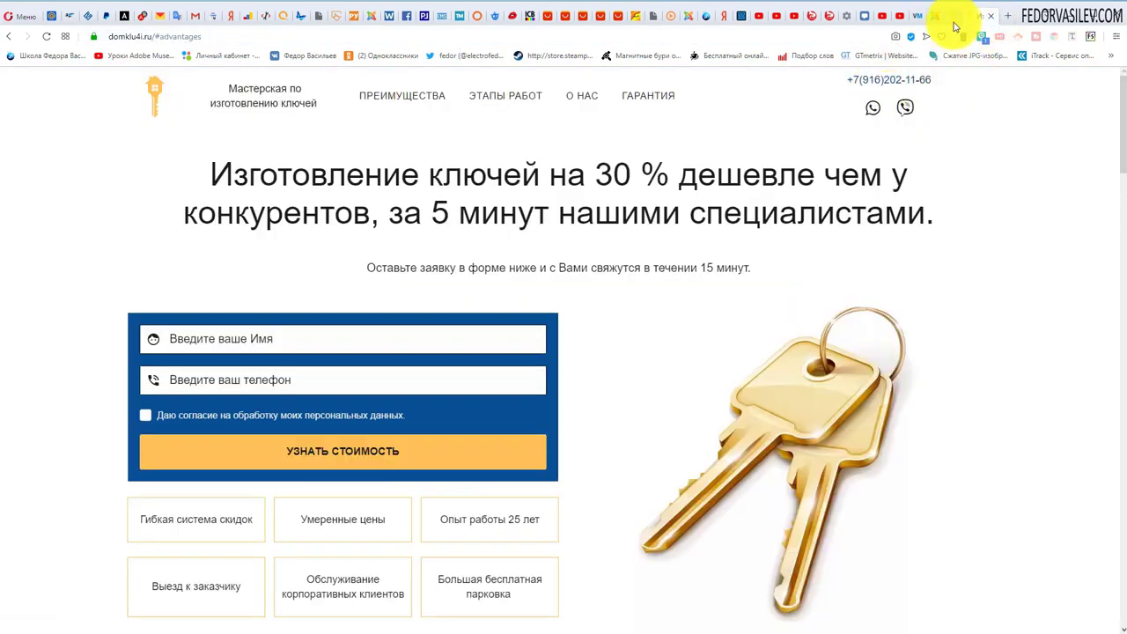
pyautogui.scroll(-1, 761, 277)
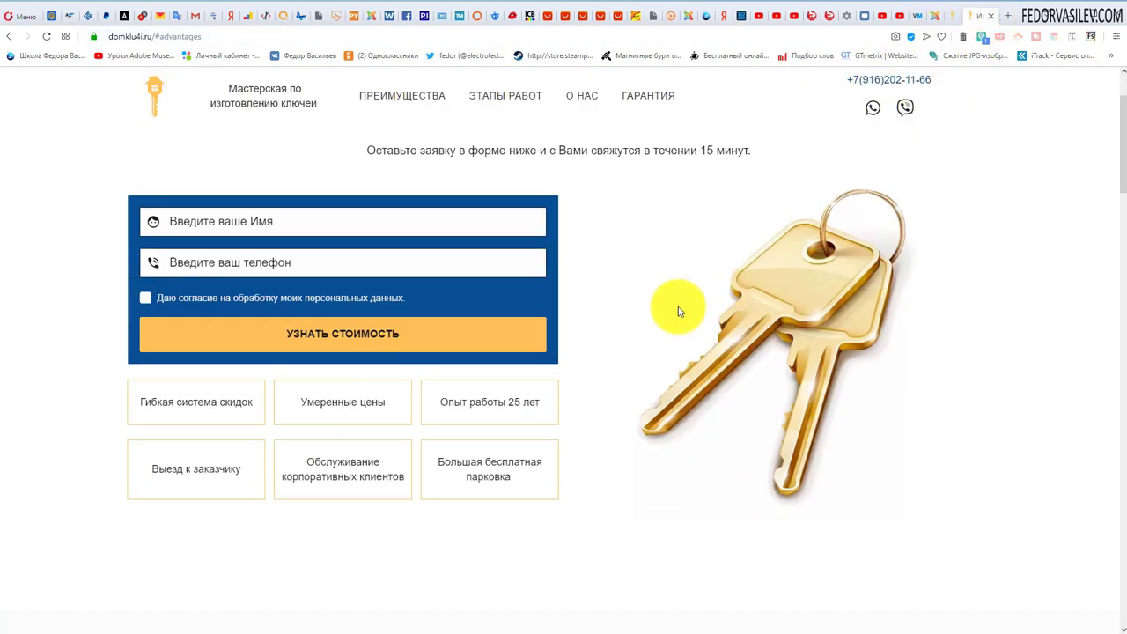
pyautogui.click(947, 18)
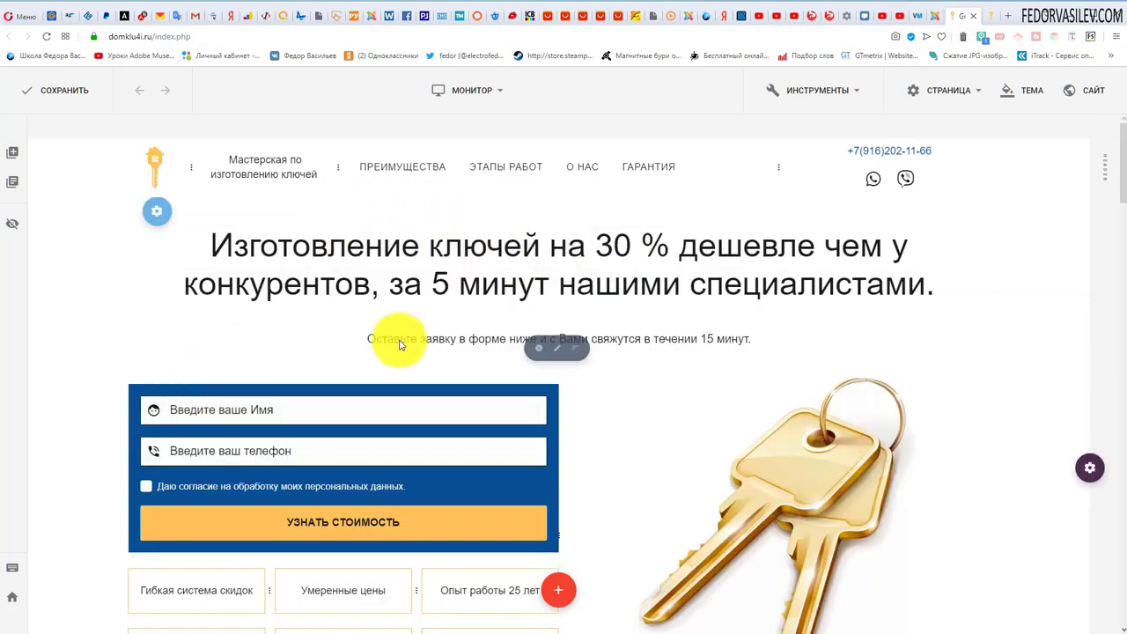
pyautogui.scroll(-2, 392, 342)
pyautogui.scroll(2, 264, 352)
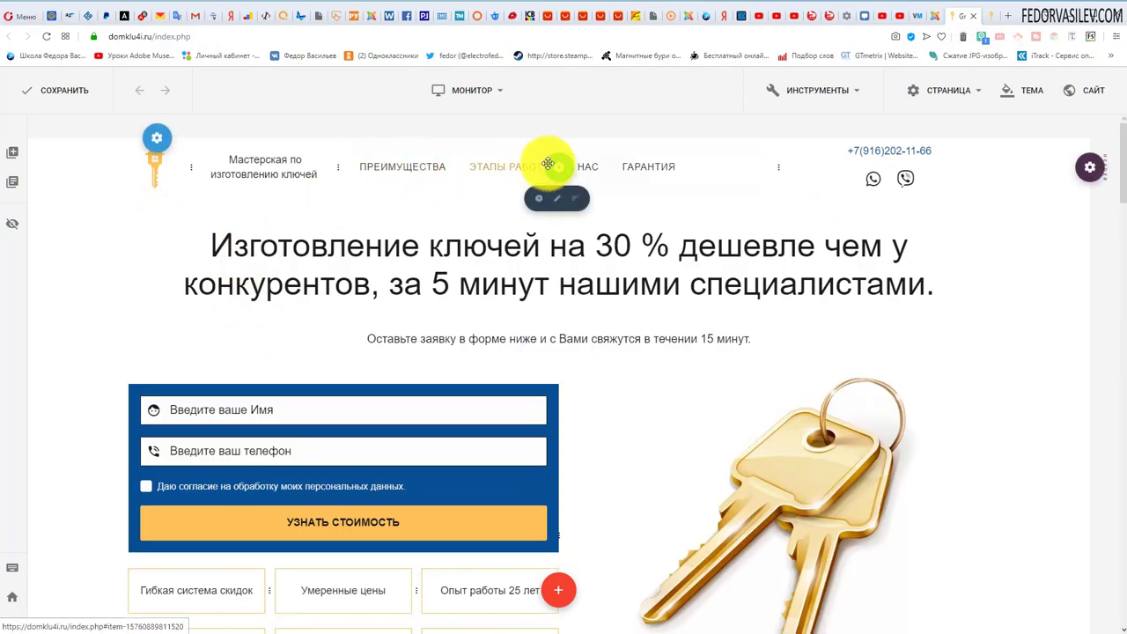
# Open the one-page menu's settings, examine the Преимущества item's title, and cancel editing that item
pyautogui.click(586, 165)
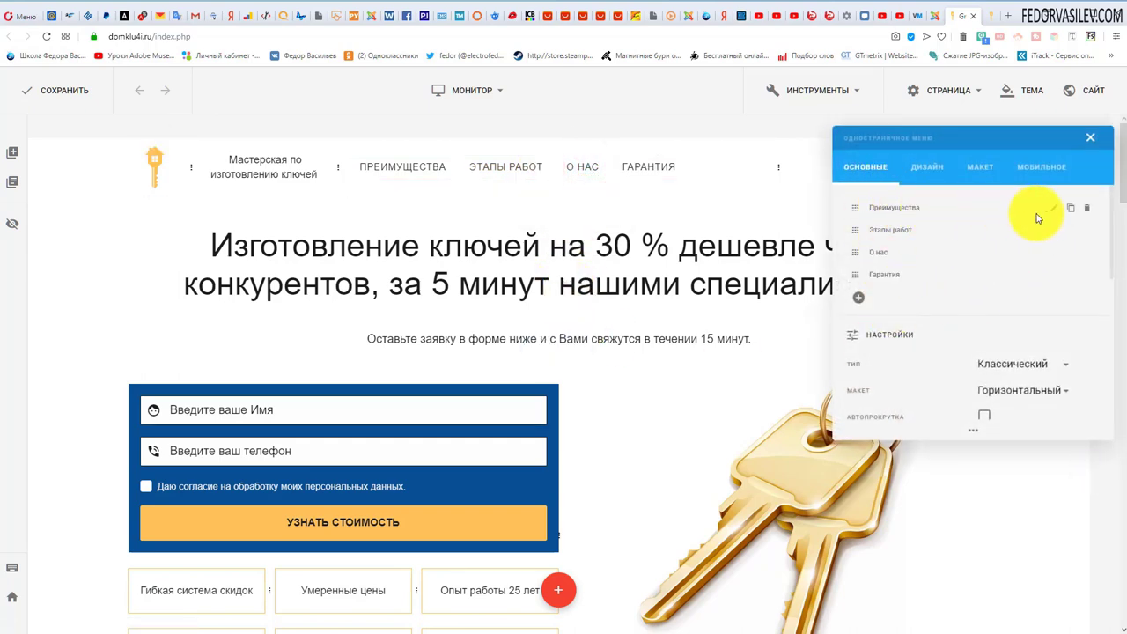
pyautogui.click(1053, 210)
pyautogui.doubleClick(611, 285)
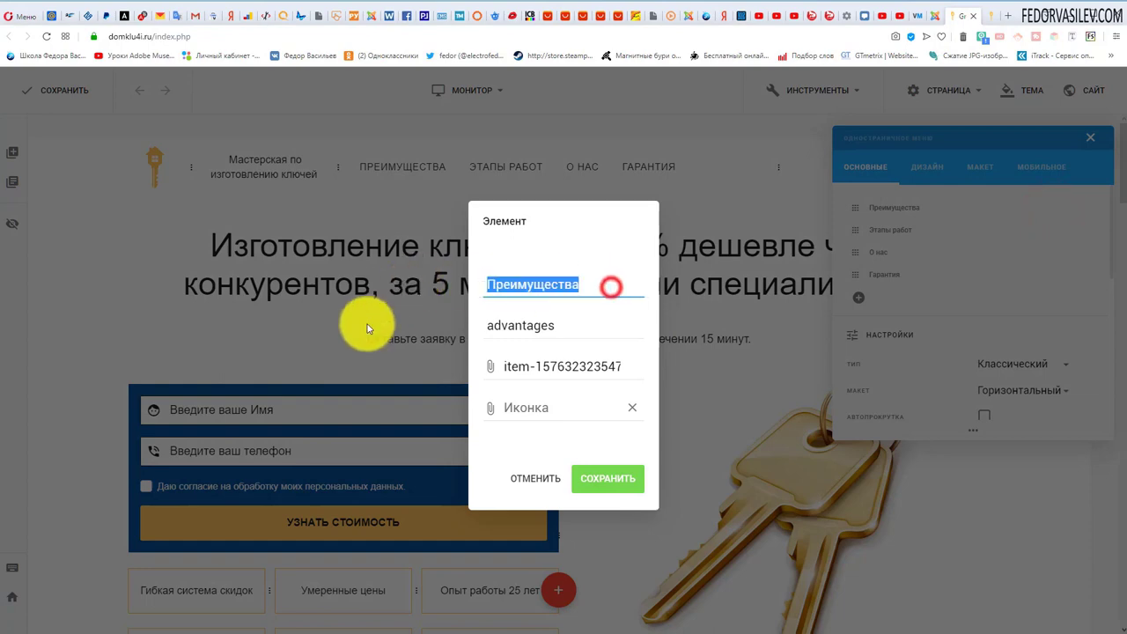
pyautogui.click(535, 480)
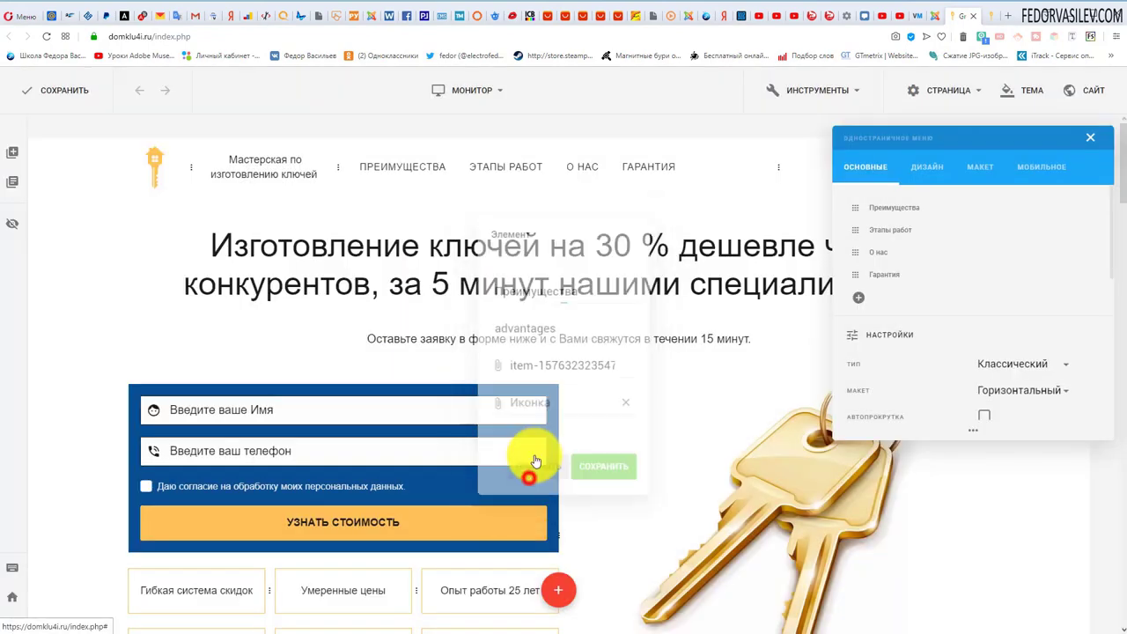
# Close the one-page menu's settings, examine the text of the header tagline Мастерская по изготовлению ключей, and close its editor
pyautogui.click(1088, 141)
pyautogui.scroll(-5, 479, 176)
pyautogui.scroll(5, 460, 282)
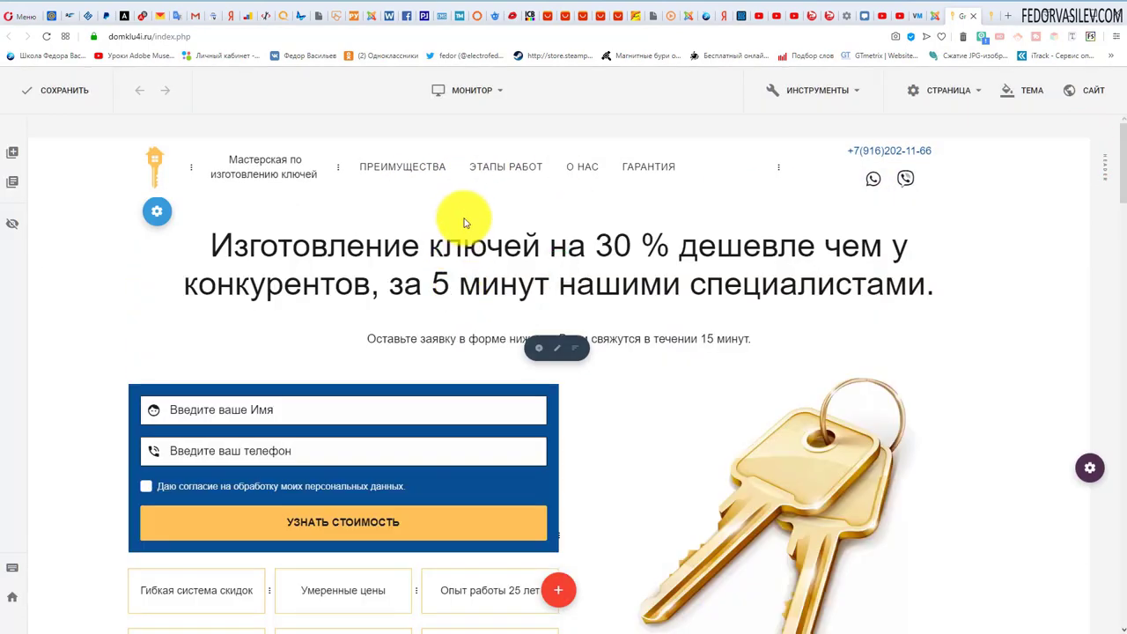
pyautogui.moveTo(282, 168)
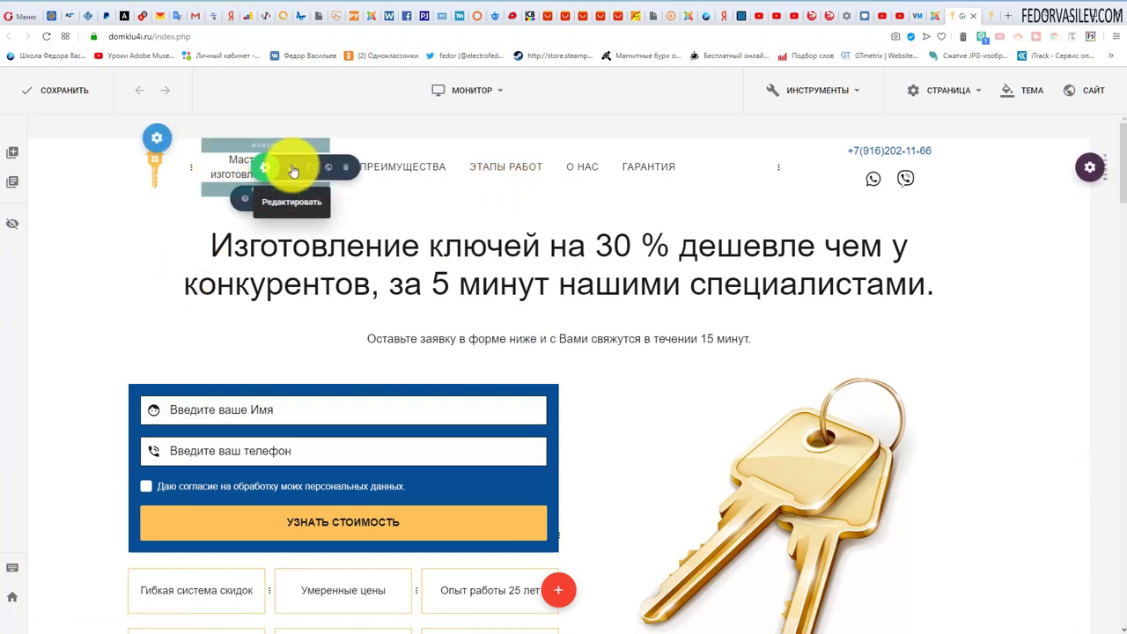
pyautogui.click(292, 170)
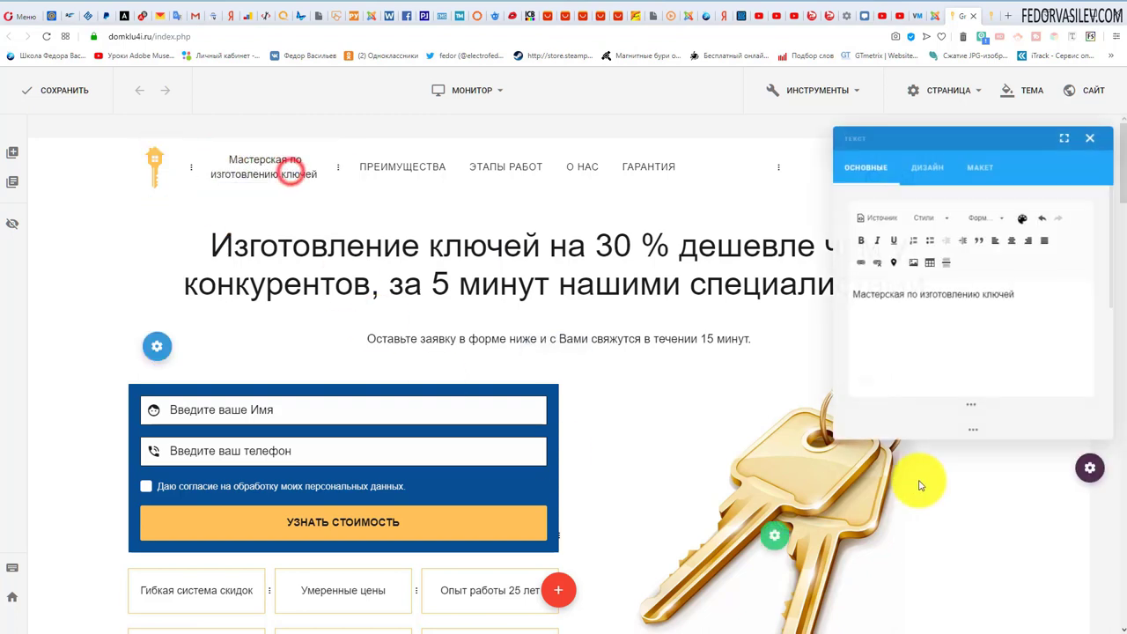
pyautogui.tripleClick(1056, 295)
pyautogui.click(1091, 138)
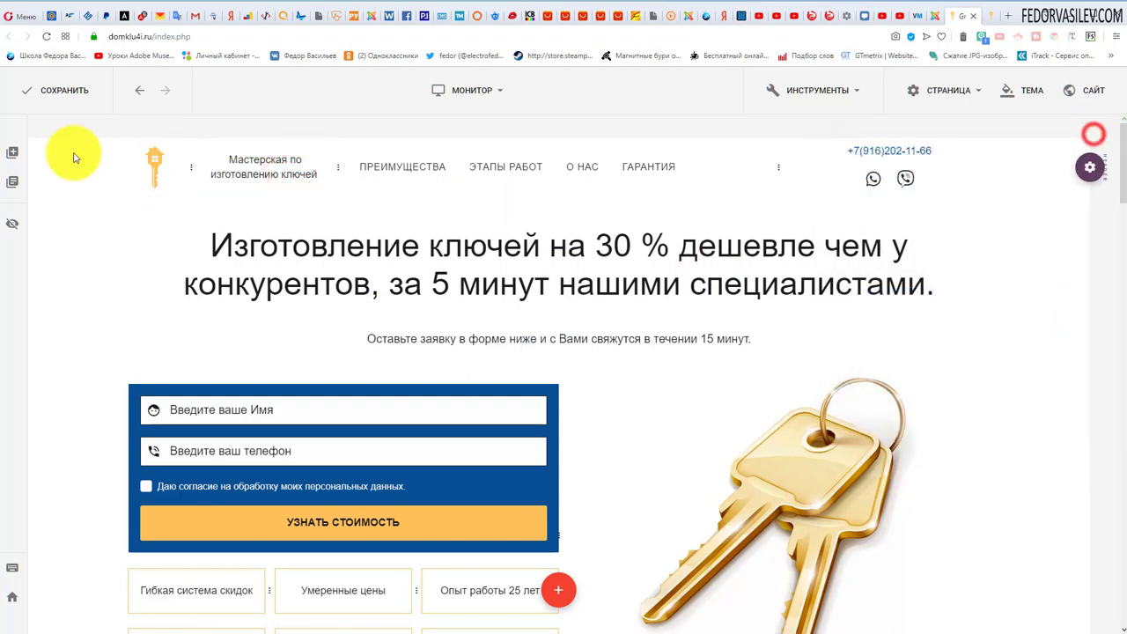
# Open the header logo's settings, examine its image and link options, and close them
pyautogui.click(174, 168)
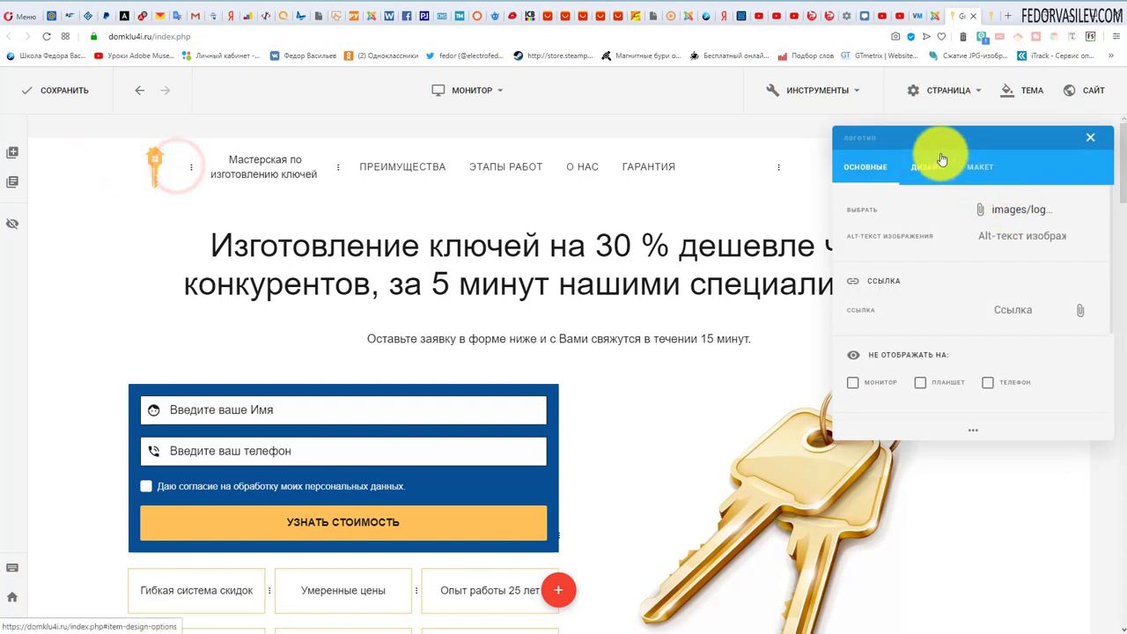
pyautogui.moveTo(896, 134); pyautogui.dragTo(754, 169)
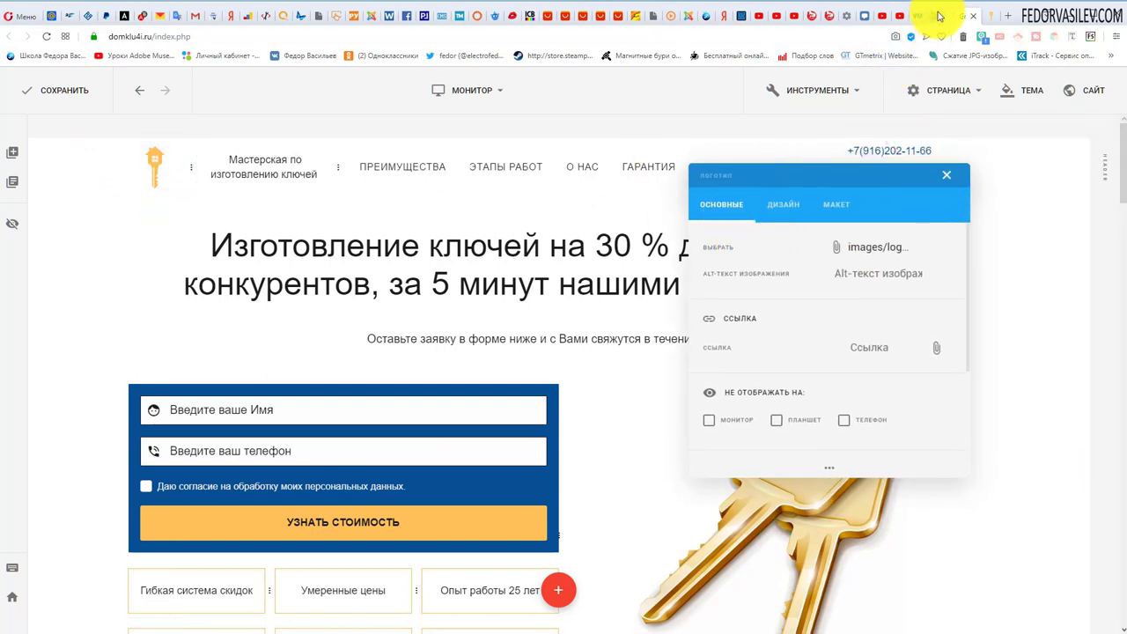
pyautogui.click(946, 175)
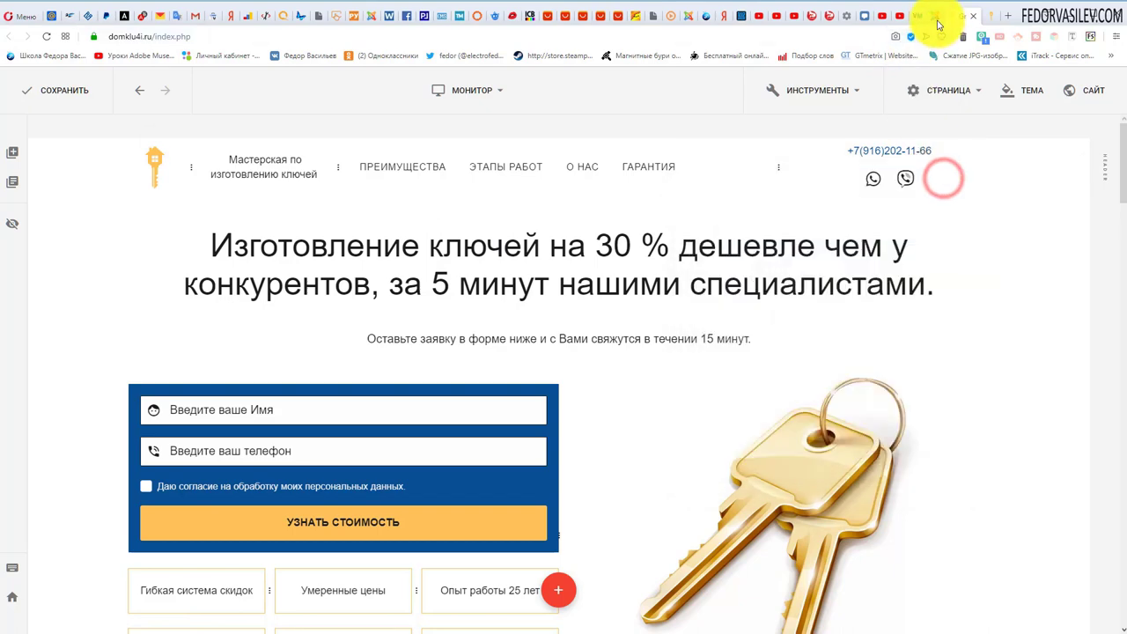
# Look up where the Gridbox component is listed in the Joomla administration and return to the page in the Gridbox editor
pyautogui.click(938, 16)
pyautogui.click(238, 106)
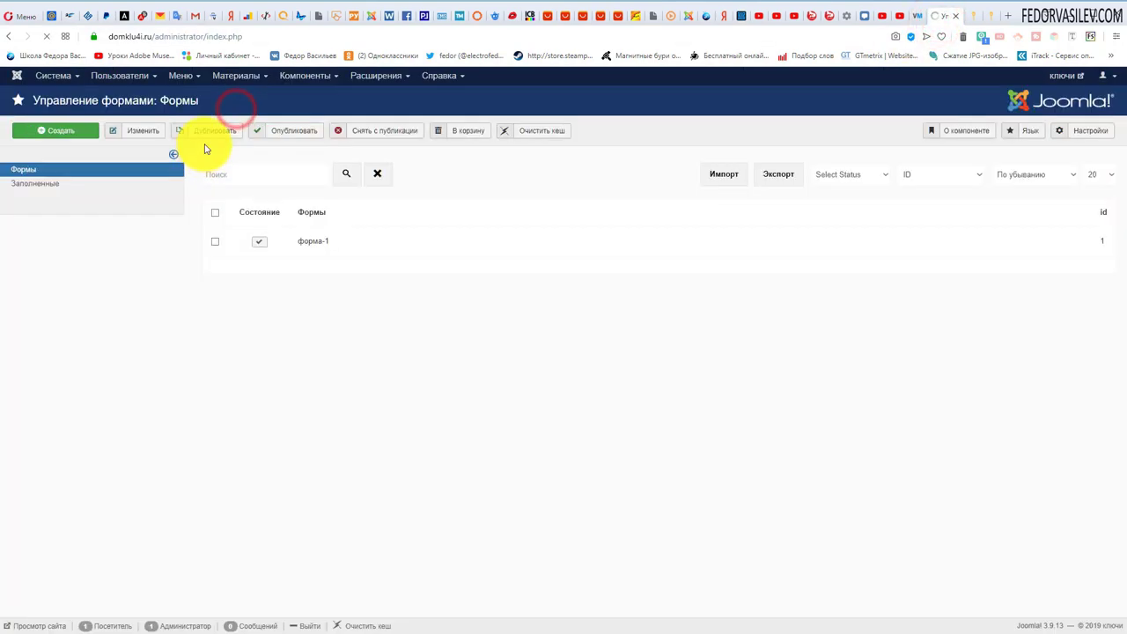
pyautogui.click(240, 84)
pyautogui.moveTo(285, 83)
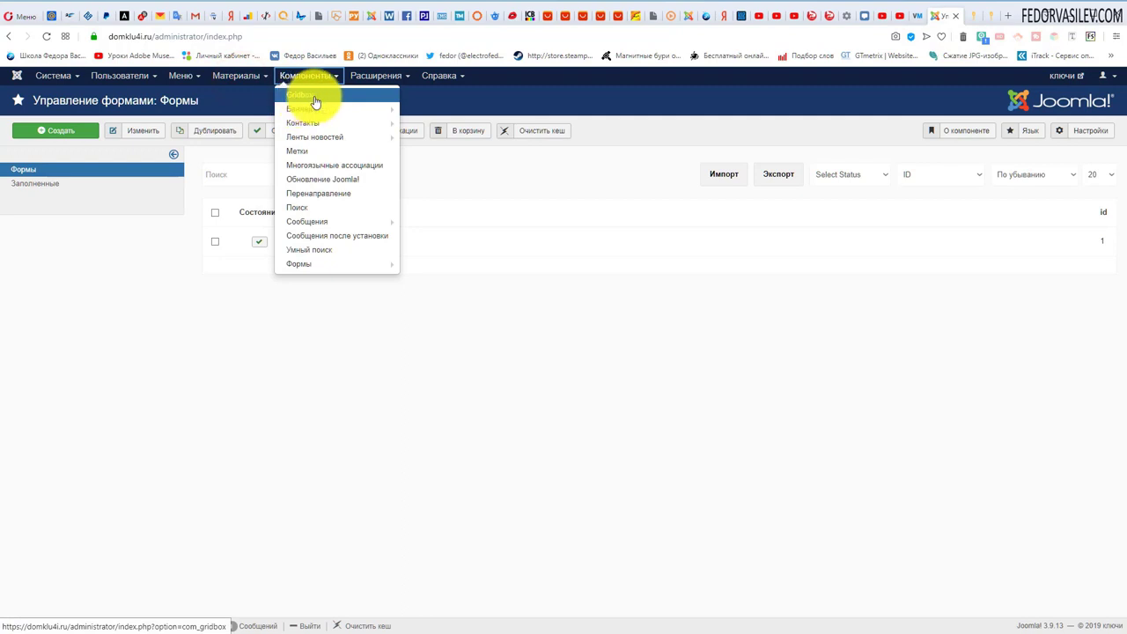
pyautogui.click(970, 18)
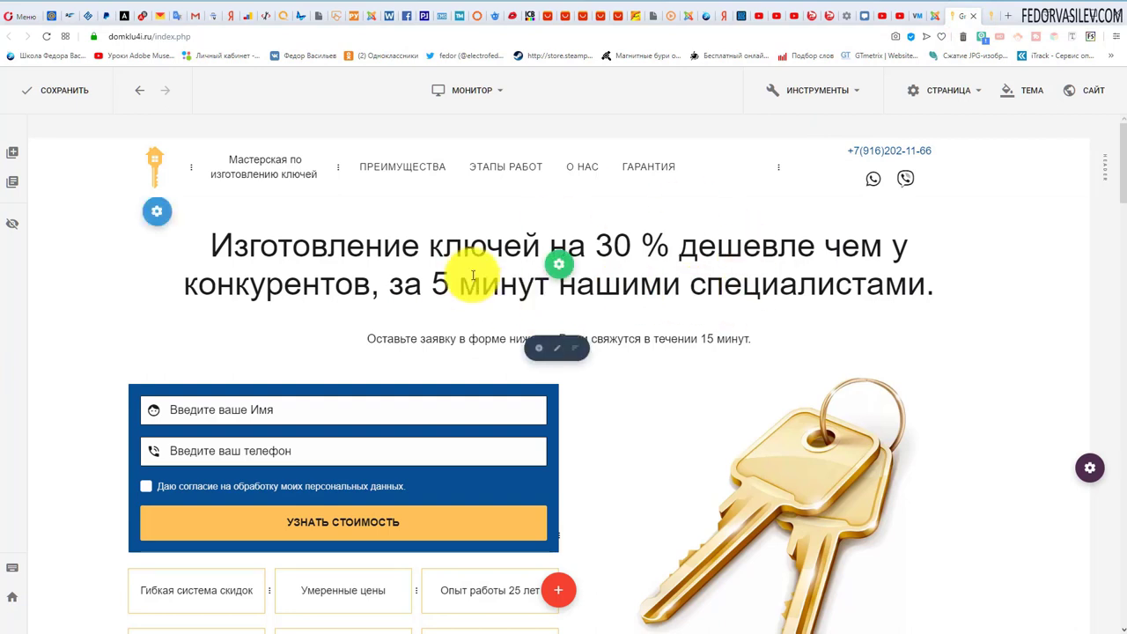
# Open the О нас говорят на Яндексе text, examine the address its link points to, and close the editor without changes
pyautogui.scroll(-10, 519, 295)
pyautogui.click(583, 316)
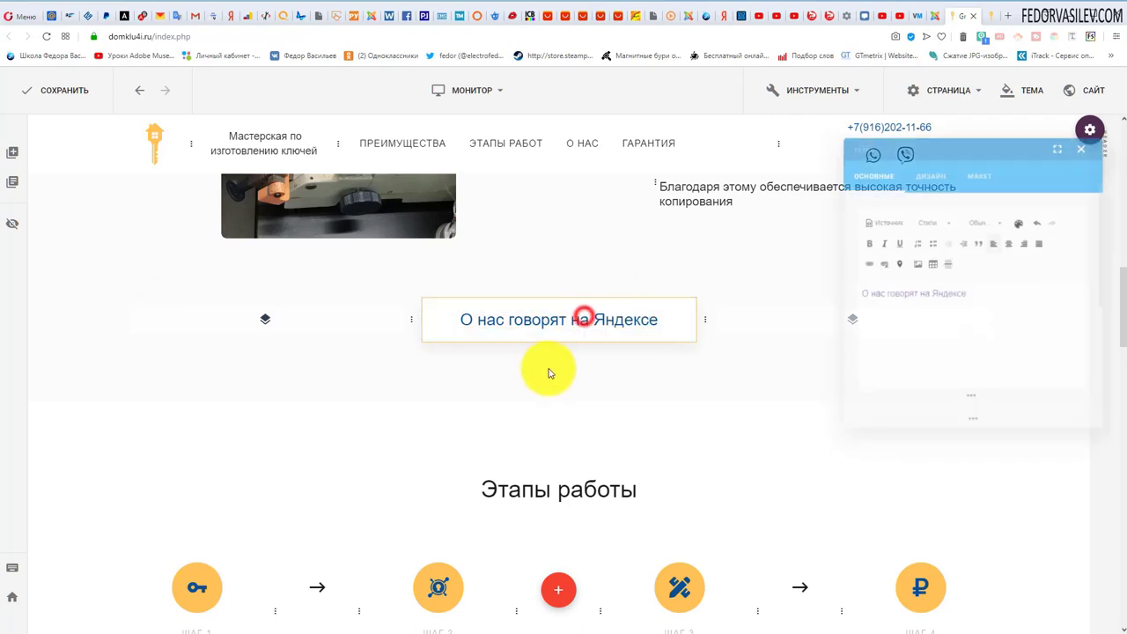
pyautogui.click(1065, 137)
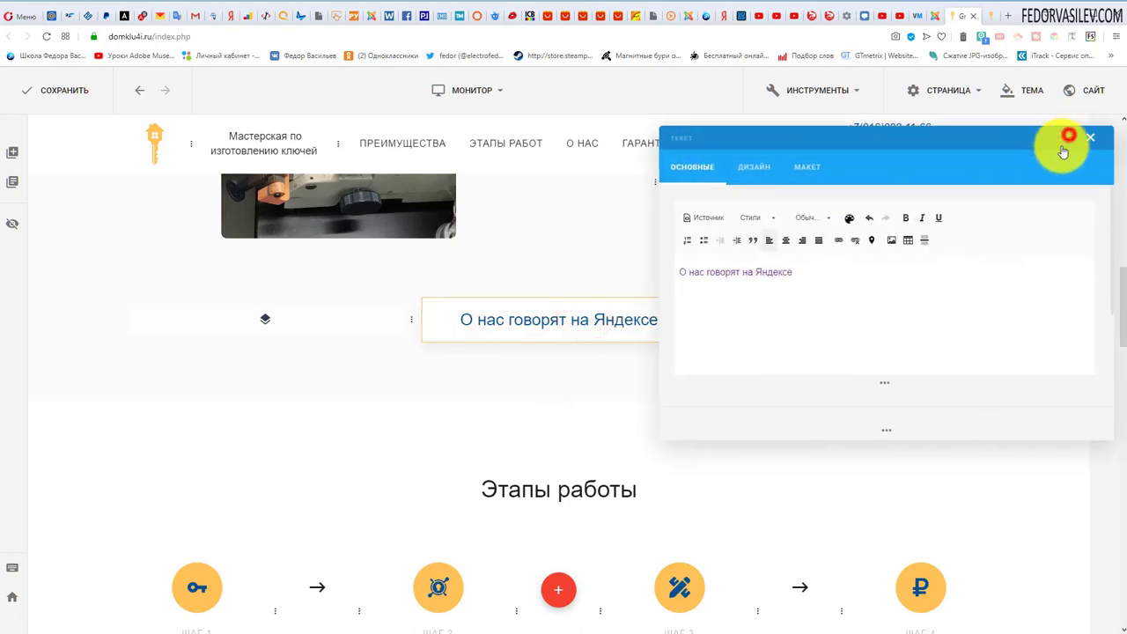
pyautogui.moveTo(709, 252); pyautogui.dragTo(453, 252)
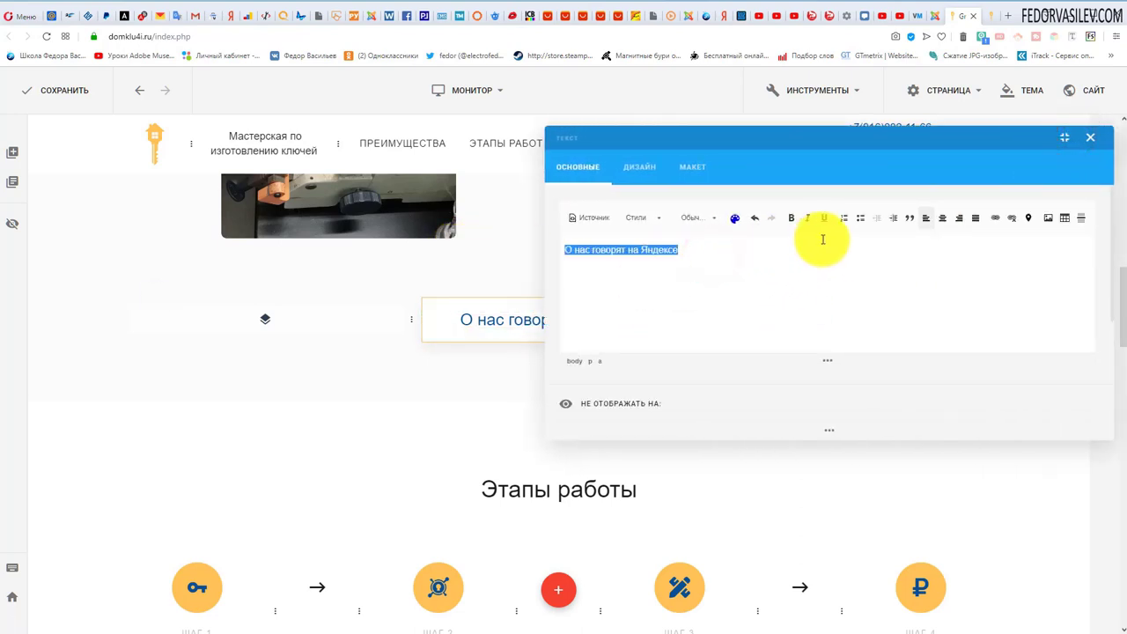
pyautogui.click(997, 219)
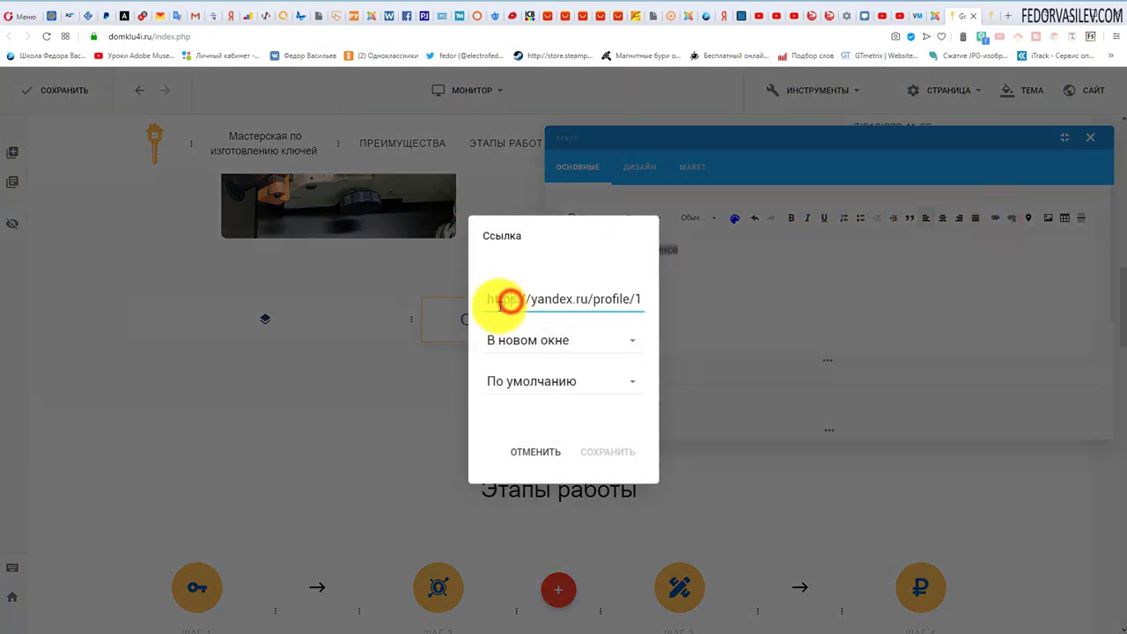
pyautogui.moveTo(509, 301); pyautogui.dragTo(586, 302)
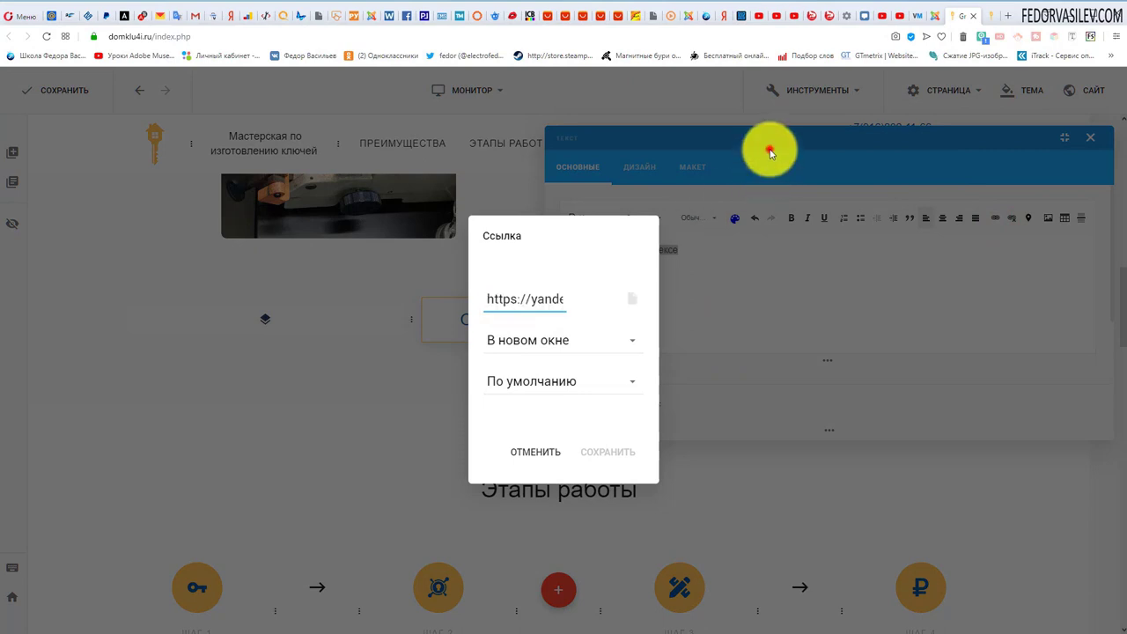
pyautogui.click(768, 150)
pyautogui.click(1092, 138)
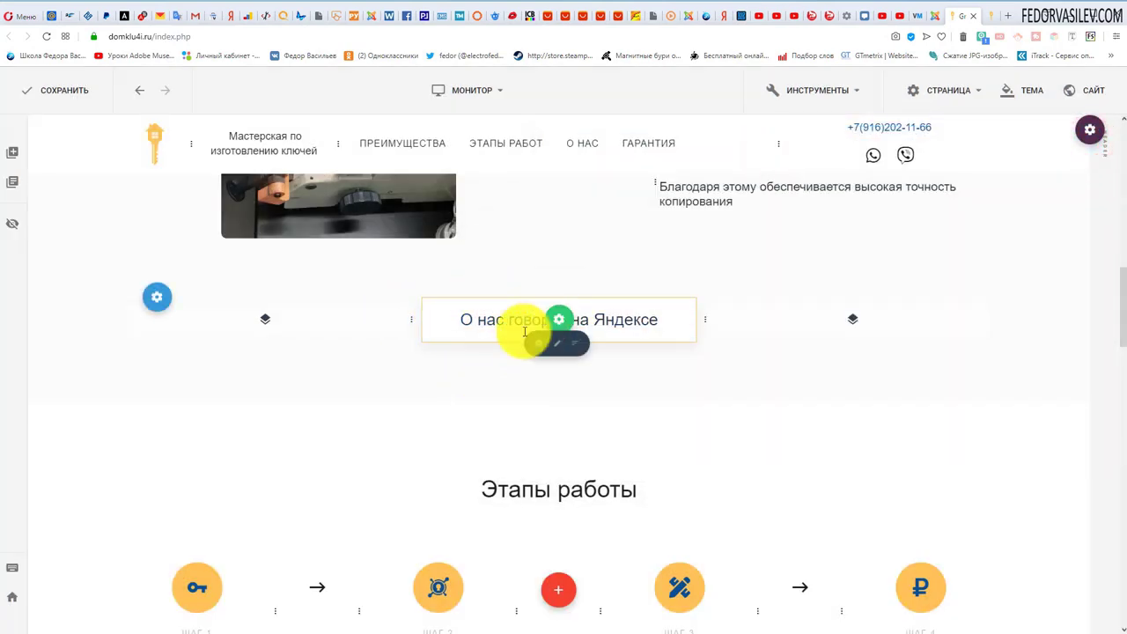
# Duplicate the О нас говорят на Яндексе text element and delete the copy
pyautogui.click(562, 319)
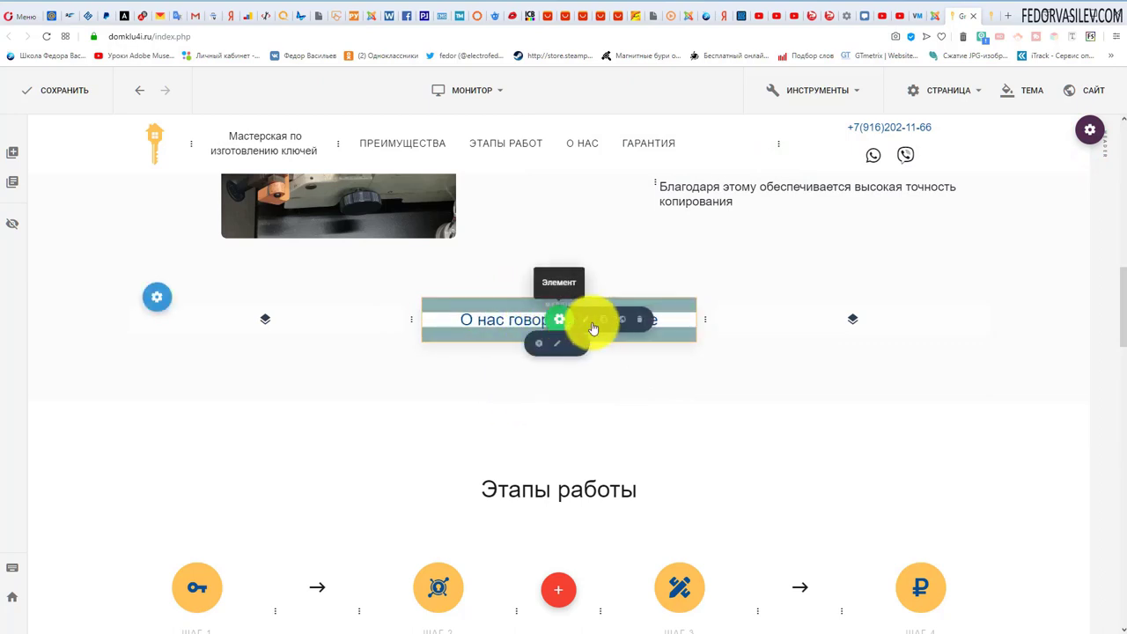
pyautogui.click(604, 321)
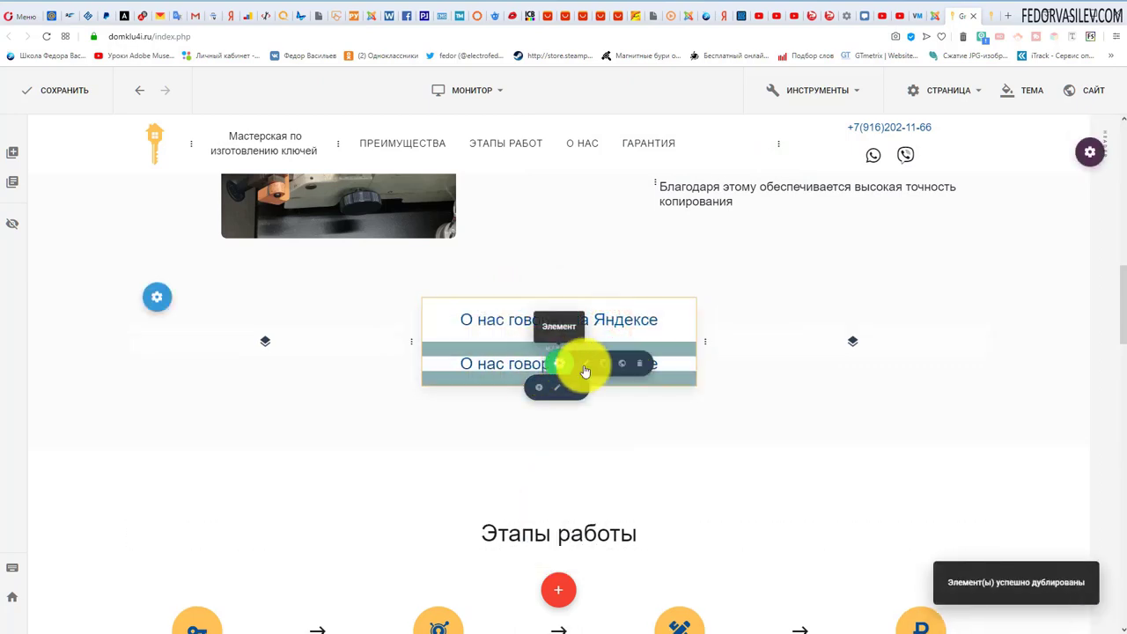
pyautogui.click(639, 363)
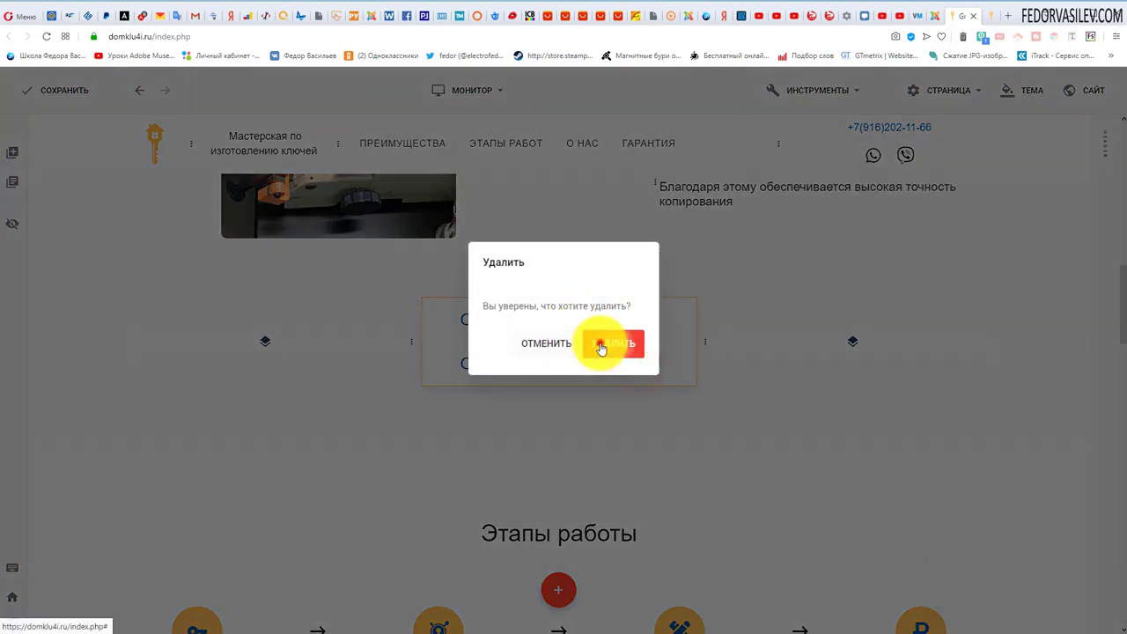
pyautogui.click(600, 346)
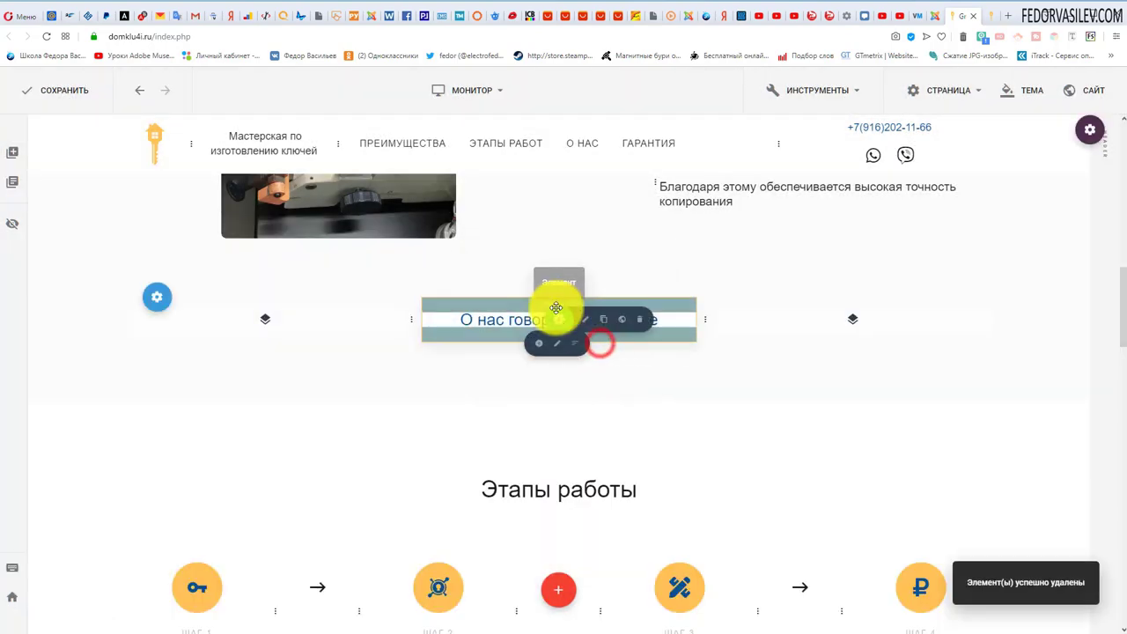
# Duplicate the О нас говорят на Яндексе element again, select the copy's text in its editor, and close the editor
pyautogui.click(604, 323)
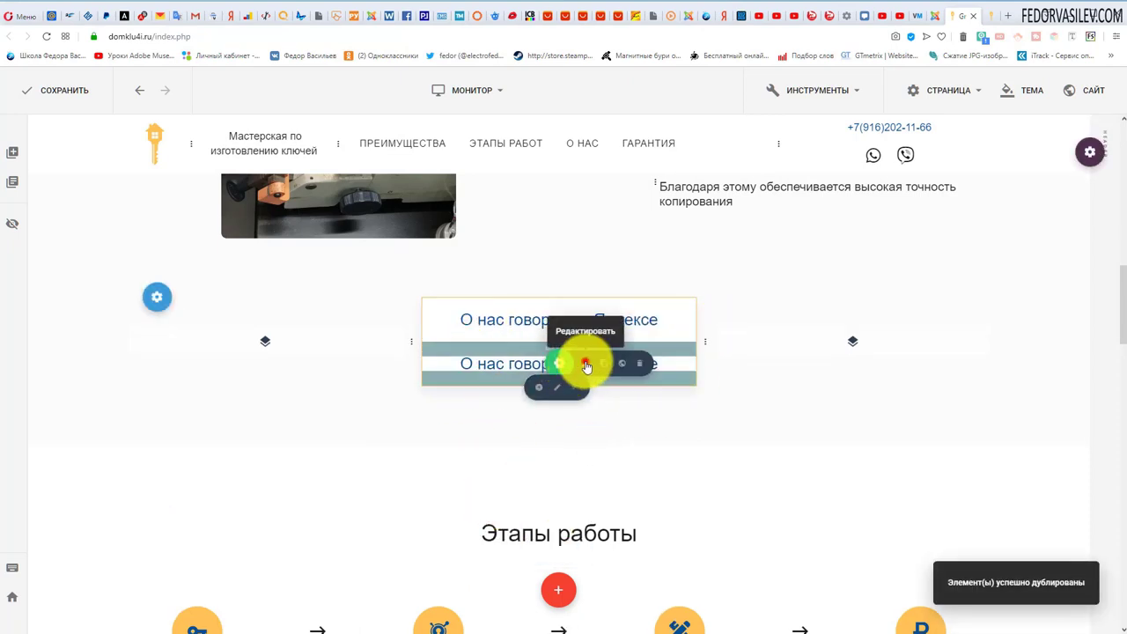
pyautogui.click(586, 361)
pyautogui.moveTo(699, 254); pyautogui.dragTo(556, 262)
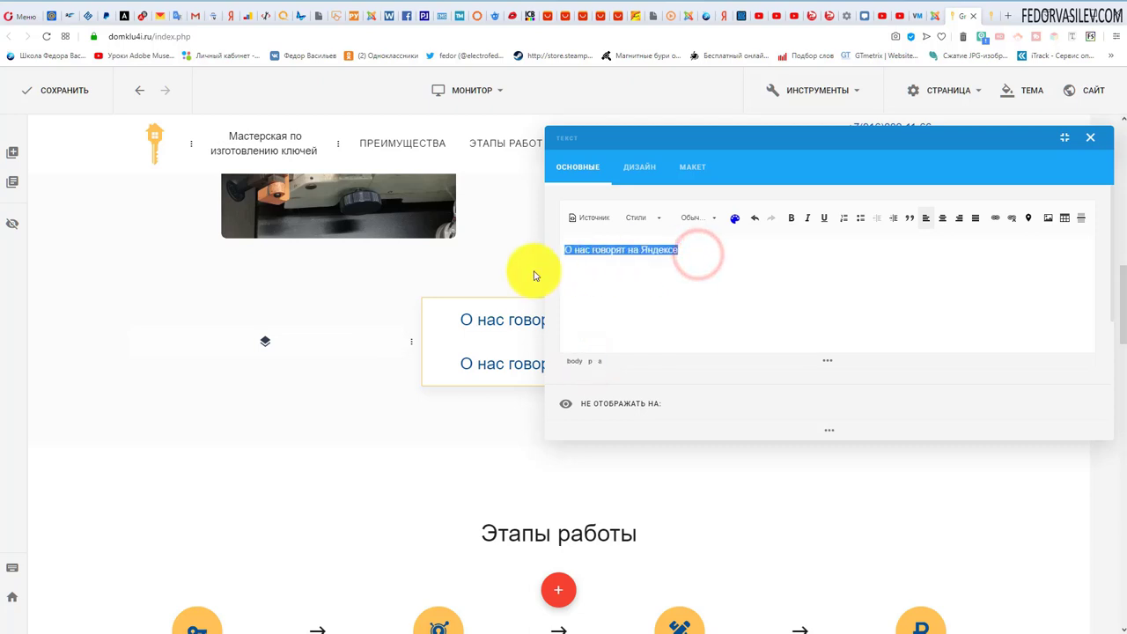
pyautogui.click(1091, 136)
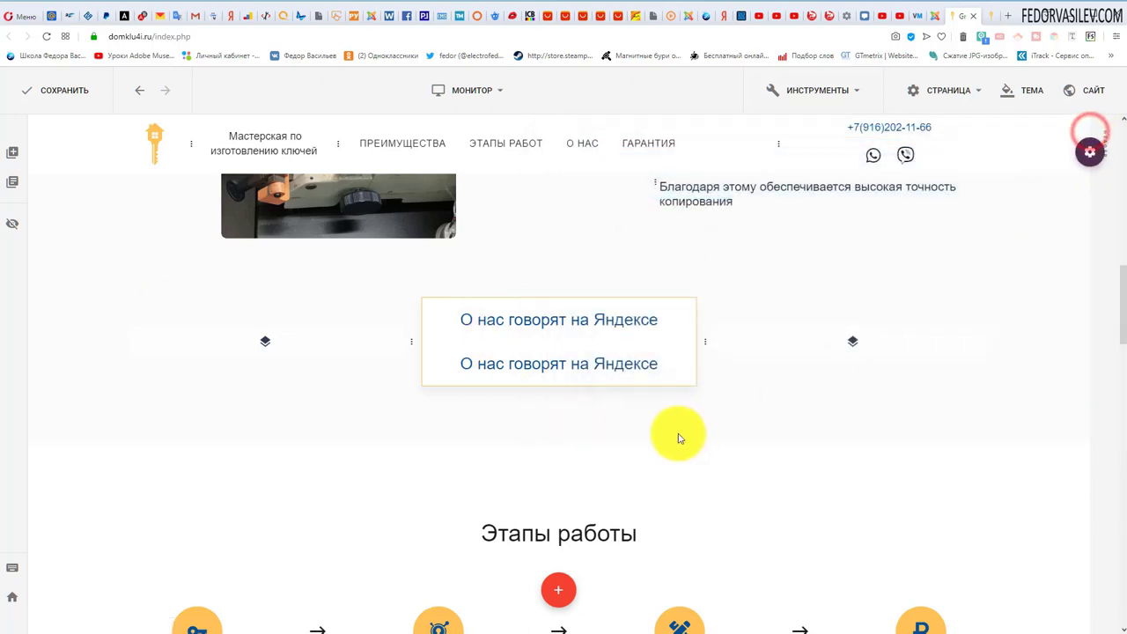
# Preview the duplicated Яндекс block in the Ноутбук and Планшет Ландшафт views and return to the Монитор view
pyautogui.click(490, 81)
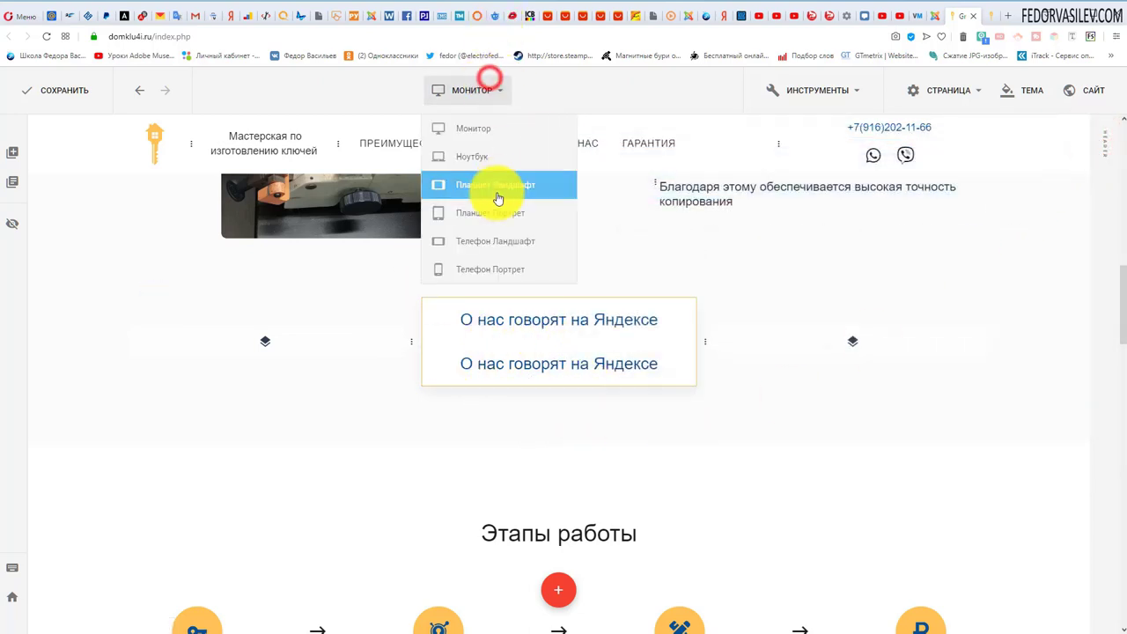
pyautogui.click(480, 158)
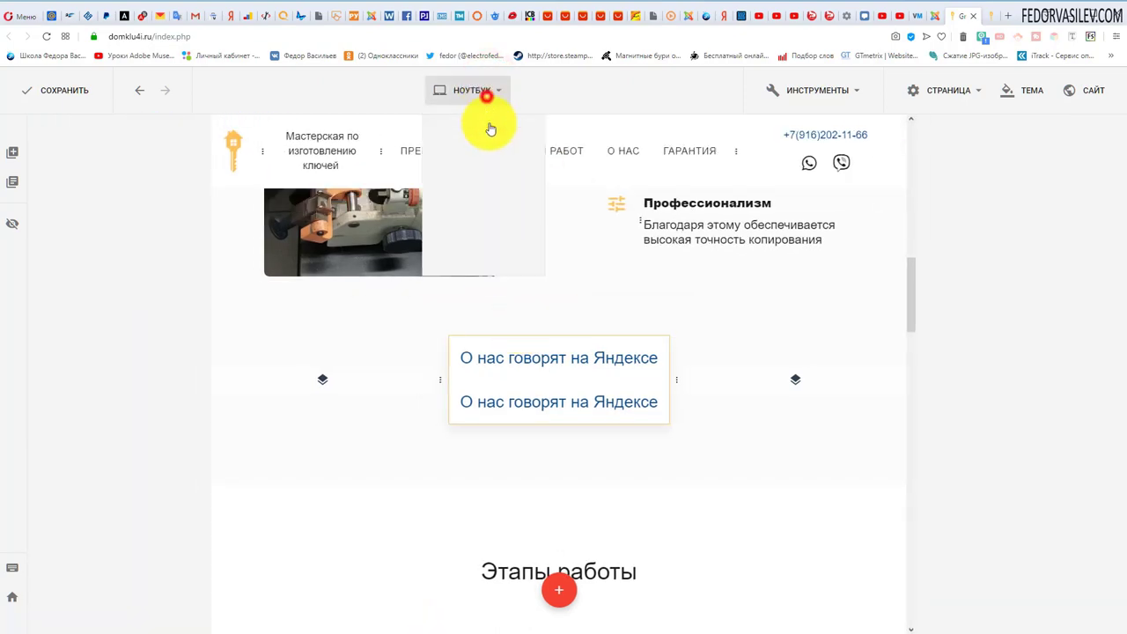
pyautogui.click(482, 91)
pyautogui.click(516, 189)
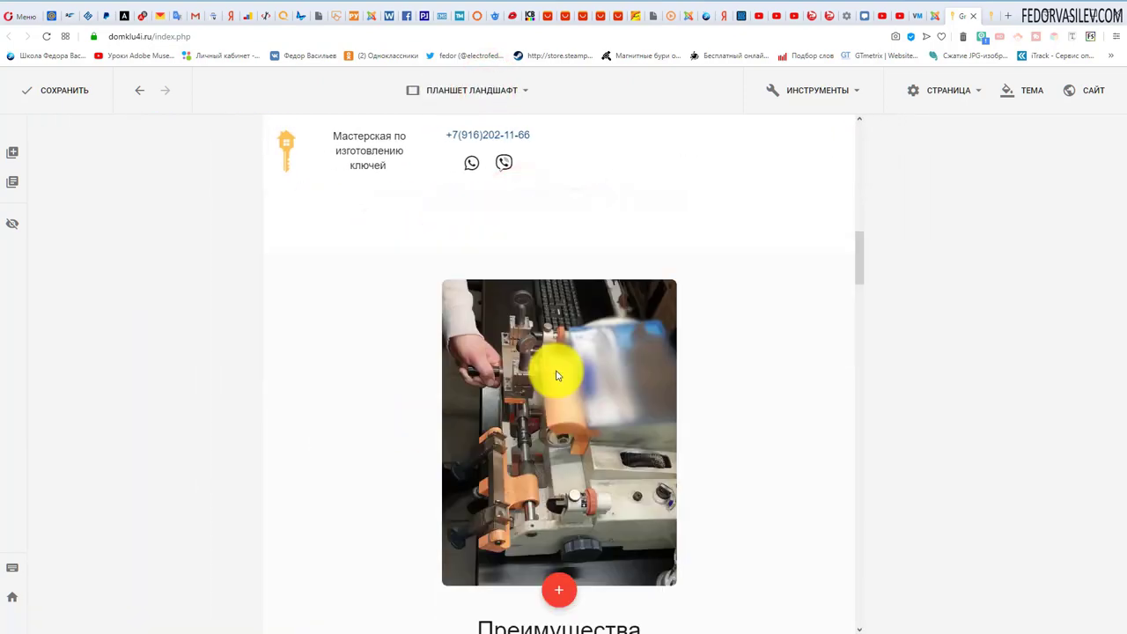
pyautogui.scroll(-5, 556, 376)
pyautogui.click(500, 90)
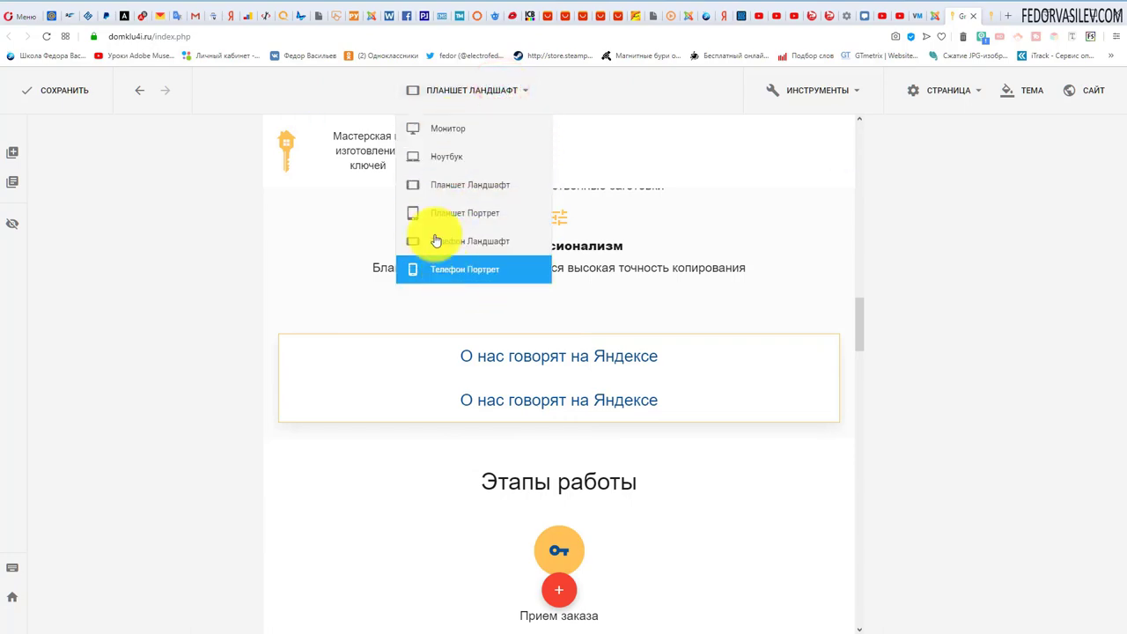
pyautogui.click(421, 128)
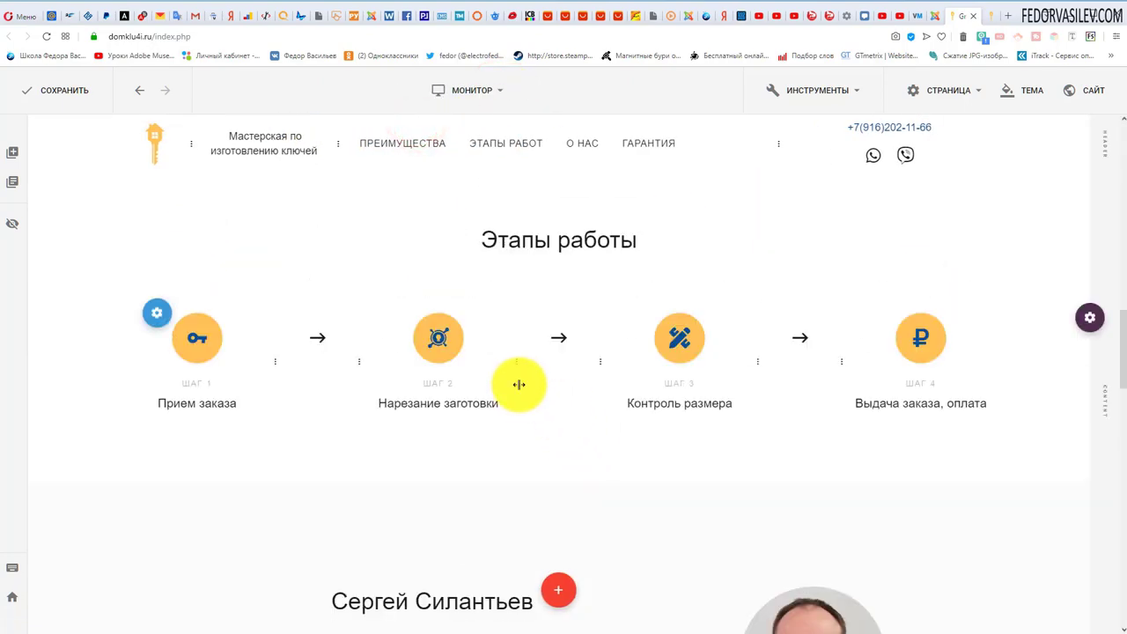
# Look over the Этапы работы and Гарантия sections and reload the page to discard the unsaved duplicate element
pyautogui.scroll(-15, 519, 385)
pyautogui.scroll(9, 516, 373)
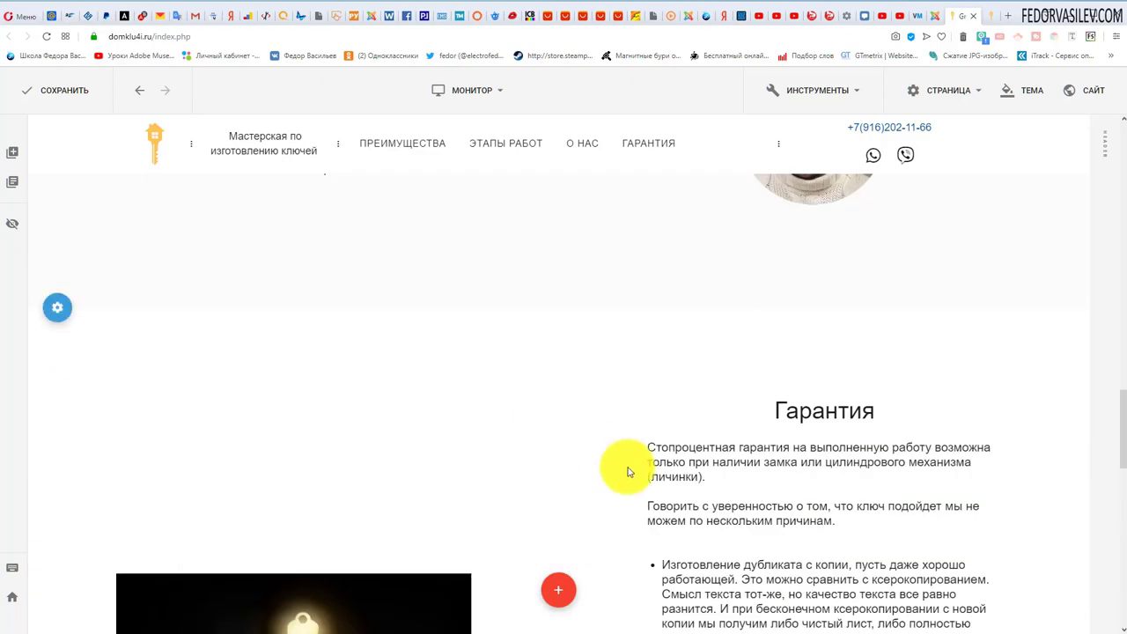
pyautogui.scroll(8, 626, 471)
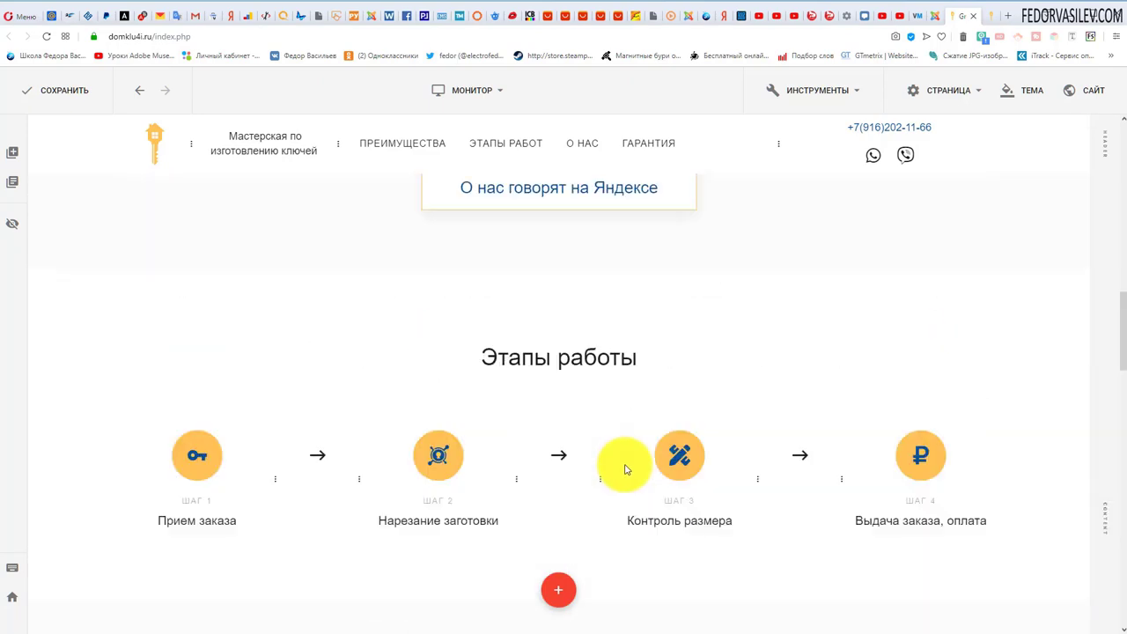
pyautogui.click(45, 37)
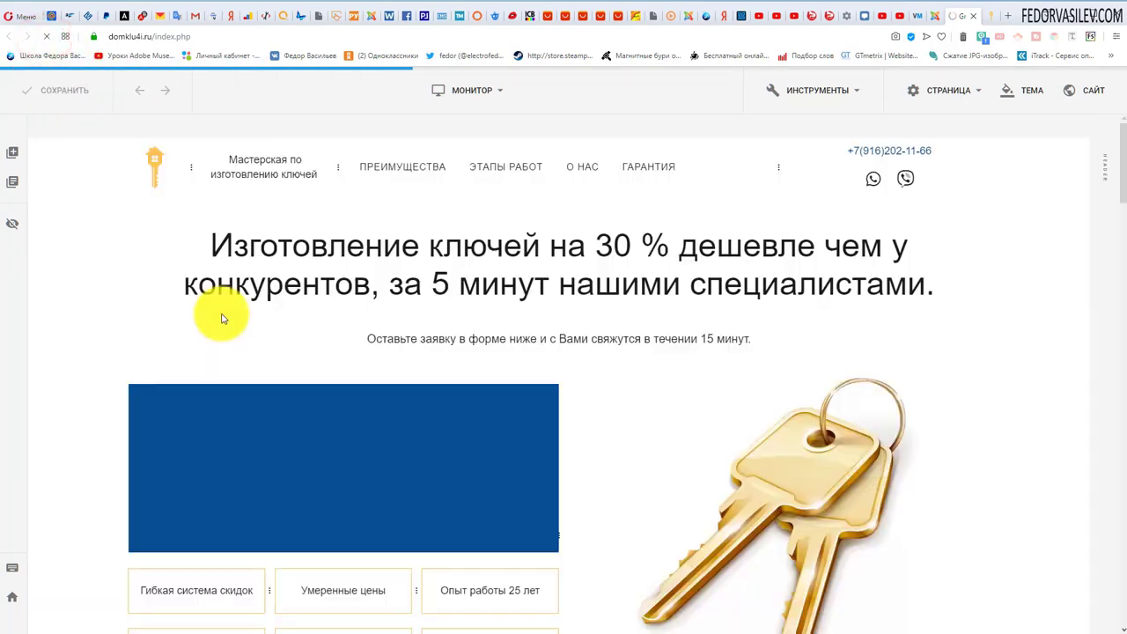
# Highlight the main page heading, and inspect the Этапы работы heading in its text editor without editing it
pyautogui.moveTo(939, 296); pyautogui.dragTo(251, 245)
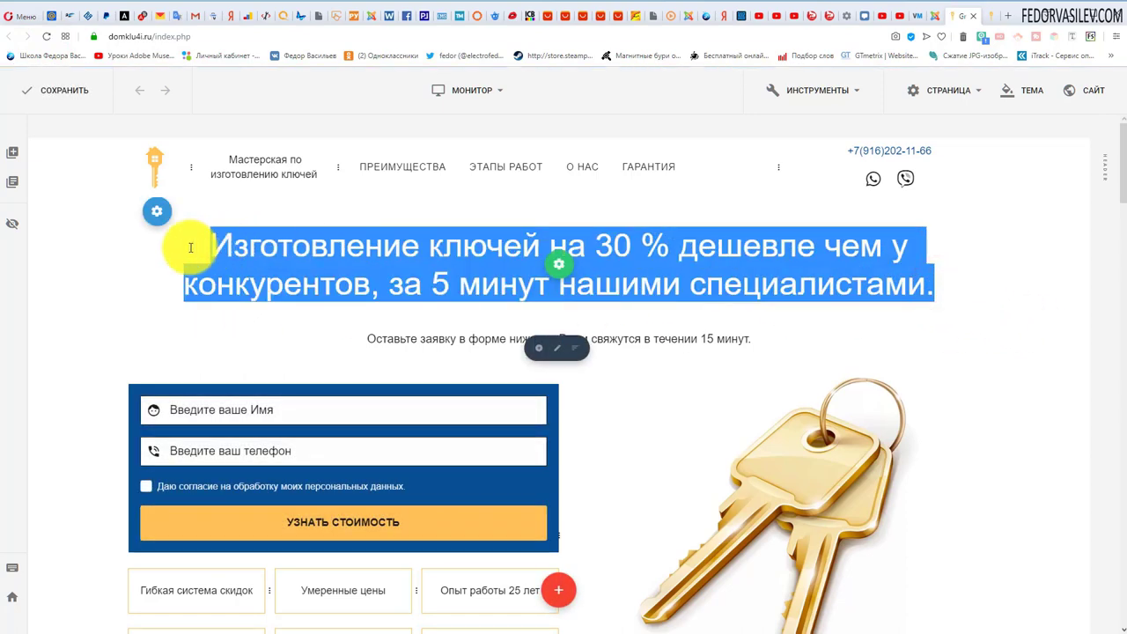
pyautogui.scroll(-10, 312, 247)
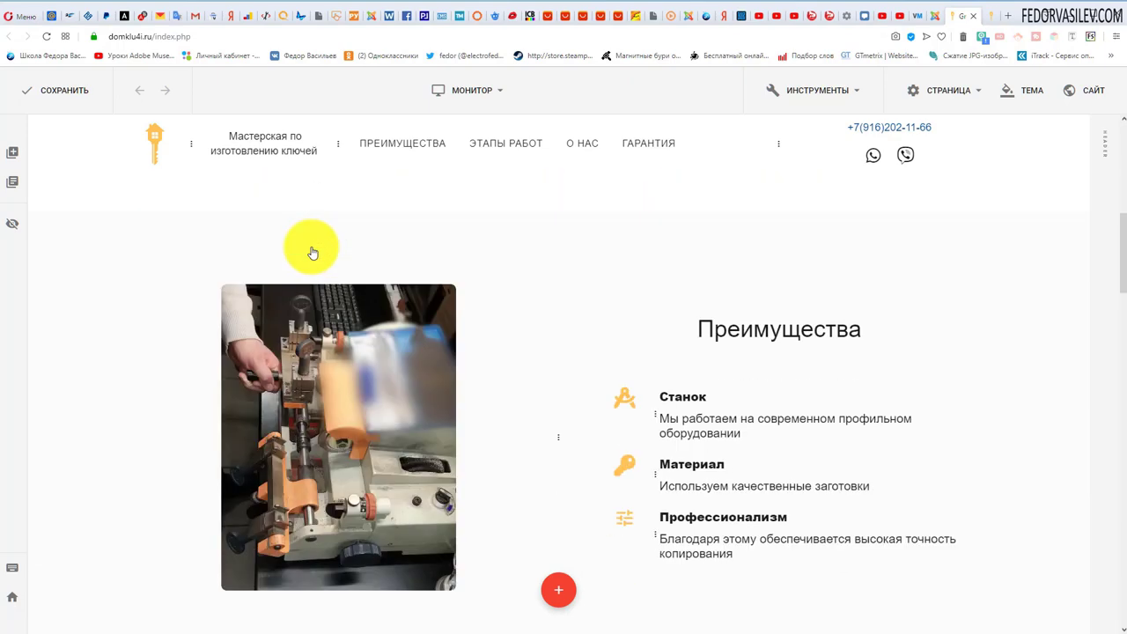
pyautogui.scroll(-4, 312, 253)
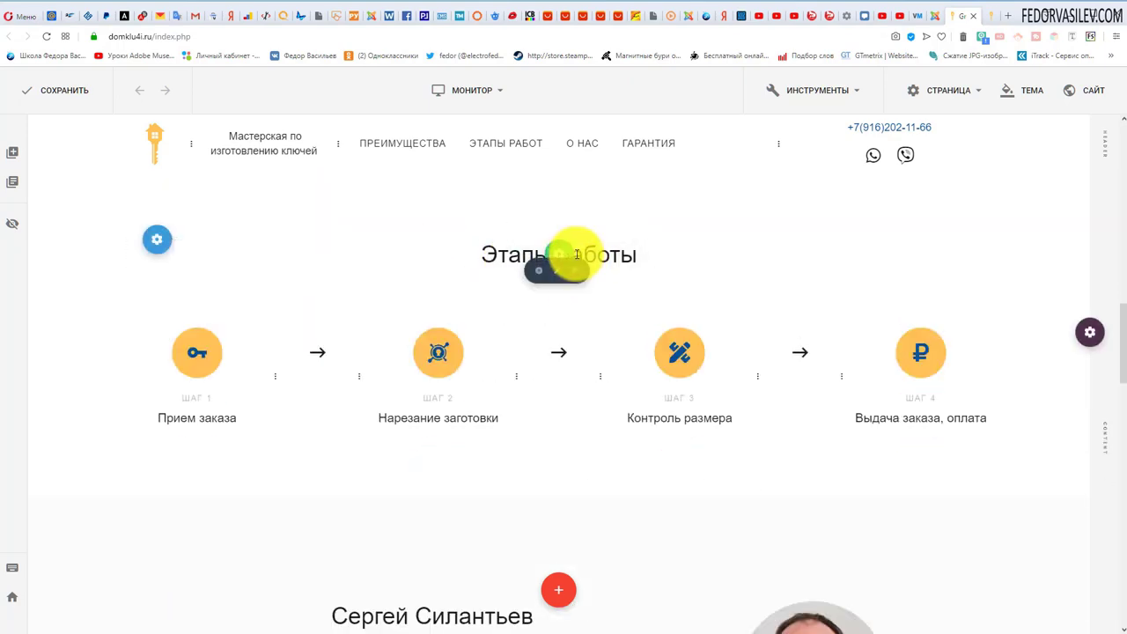
pyautogui.click(585, 253)
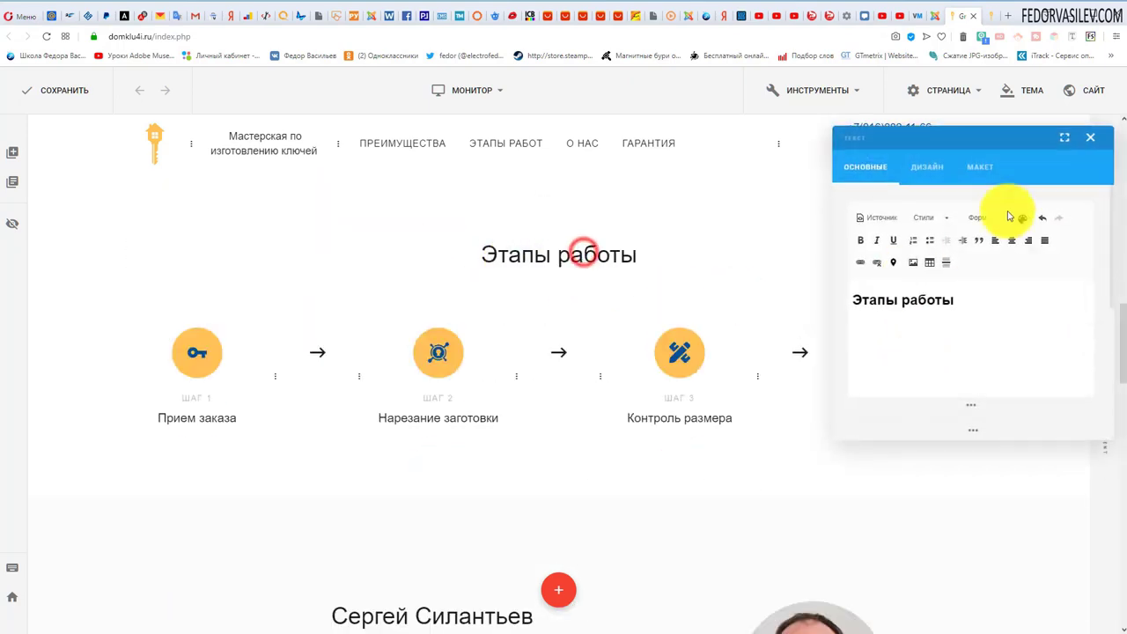
pyautogui.click(1091, 138)
# Open the ШАГ 1 icon's settings, browse the icon library's Web Application and Accessibility icons, and close without replacing the icon
pyautogui.moveTo(189, 360)
pyautogui.click(221, 352)
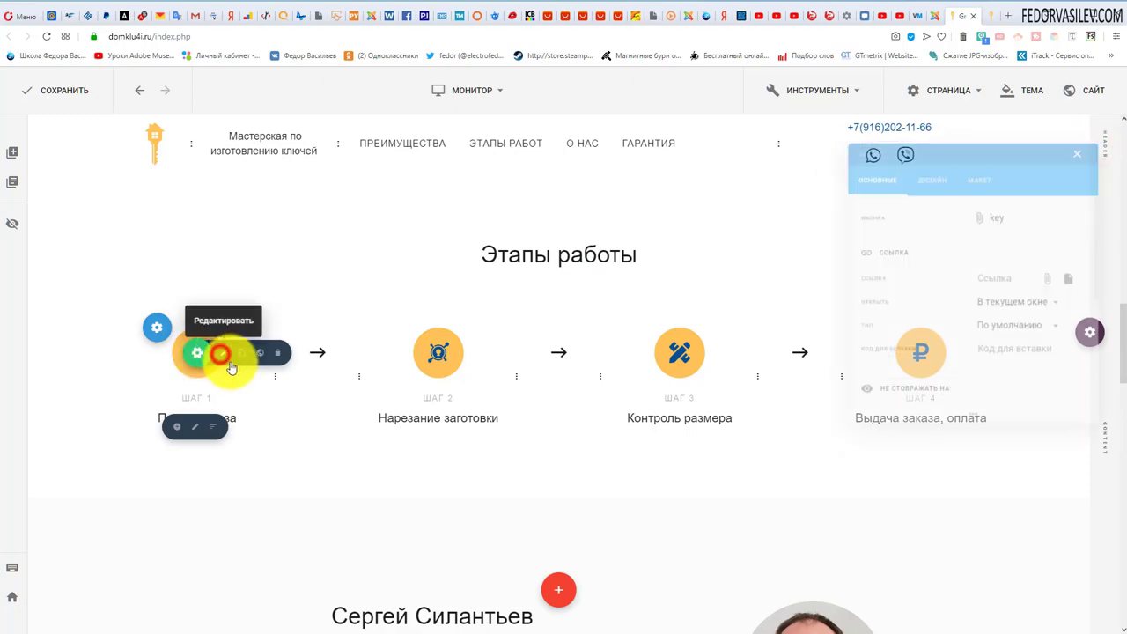
pyautogui.click(996, 208)
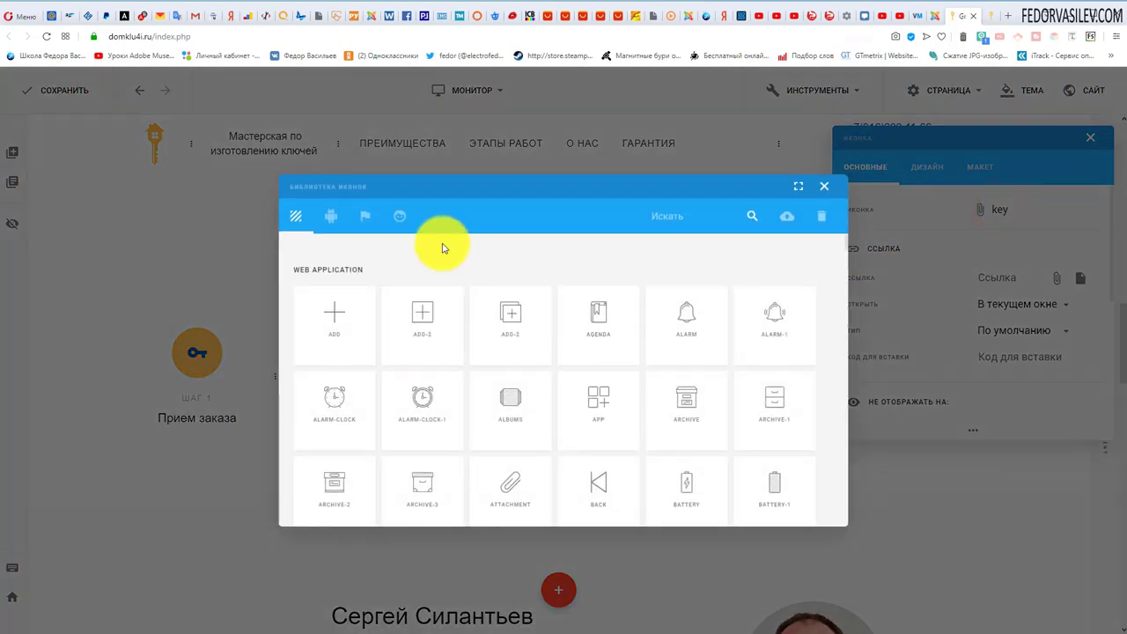
pyautogui.click(362, 215)
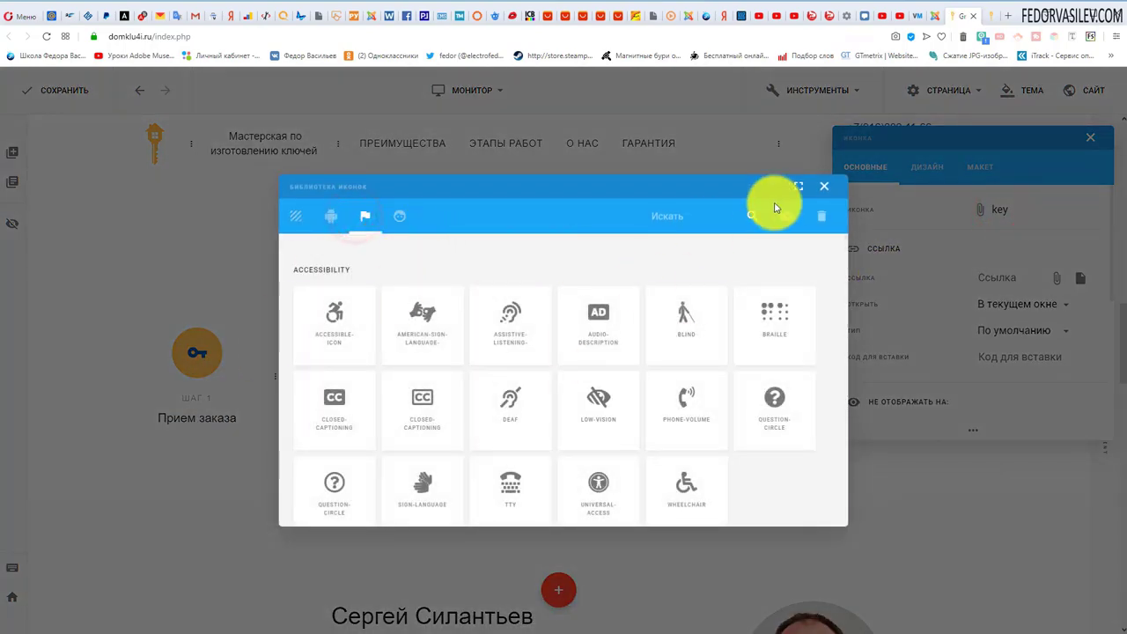
pyautogui.click(833, 190)
pyautogui.click(1090, 138)
# Examine the size, alignment, normal and hover colour settings in the ШАГ 2 icon's design options, and close them
pyautogui.moveTo(415, 365)
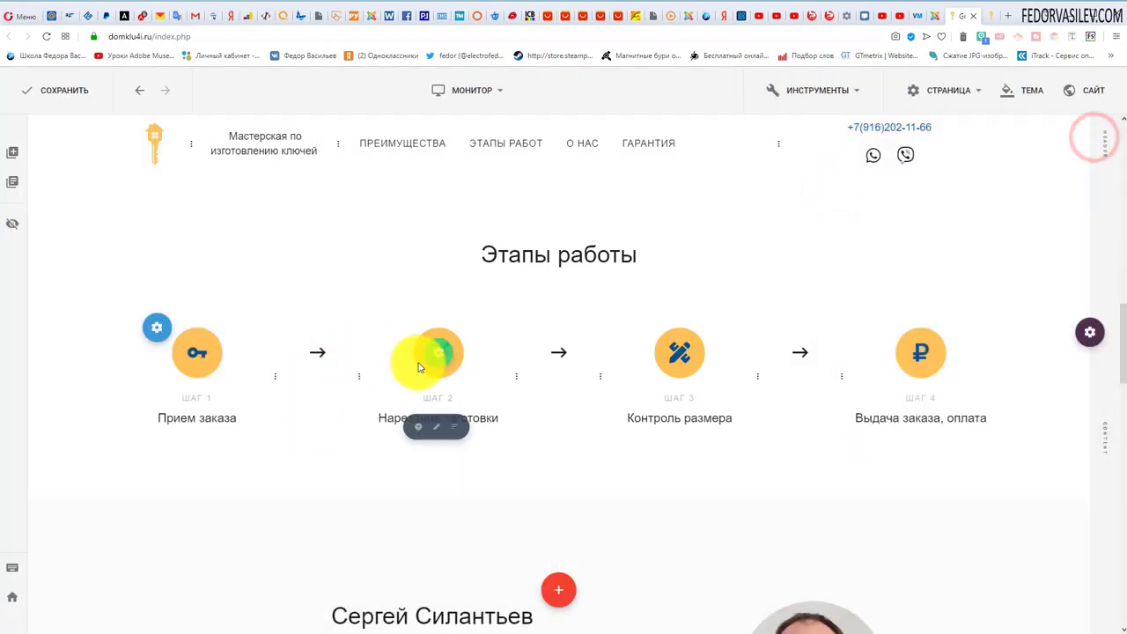
pyautogui.click(468, 359)
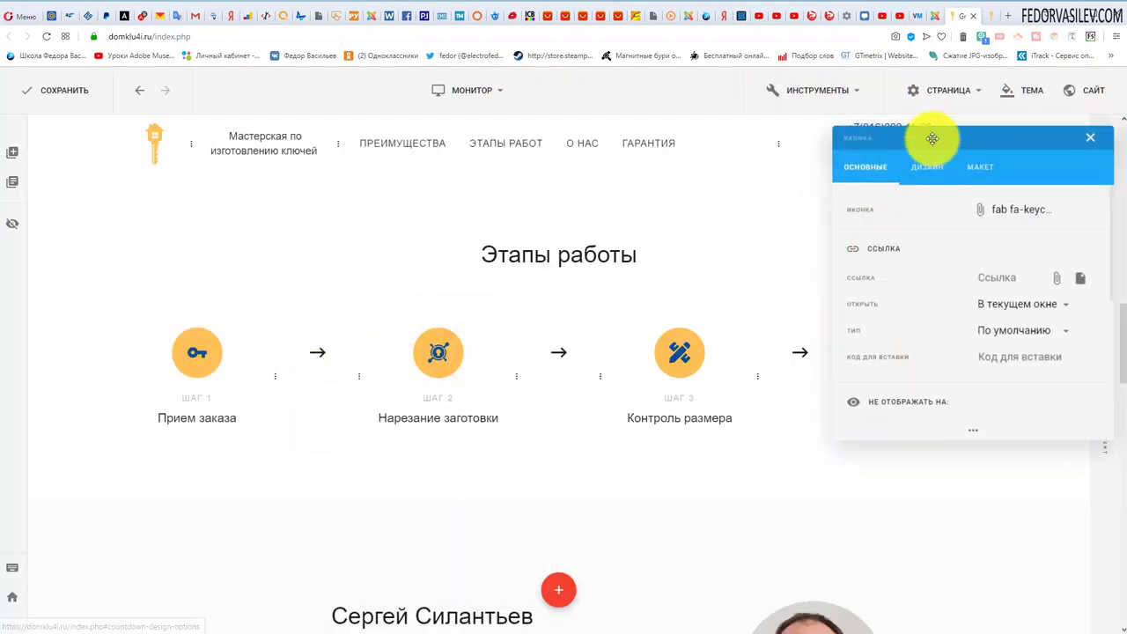
pyautogui.moveTo(931, 139); pyautogui.dragTo(776, 176)
pyautogui.click(781, 176)
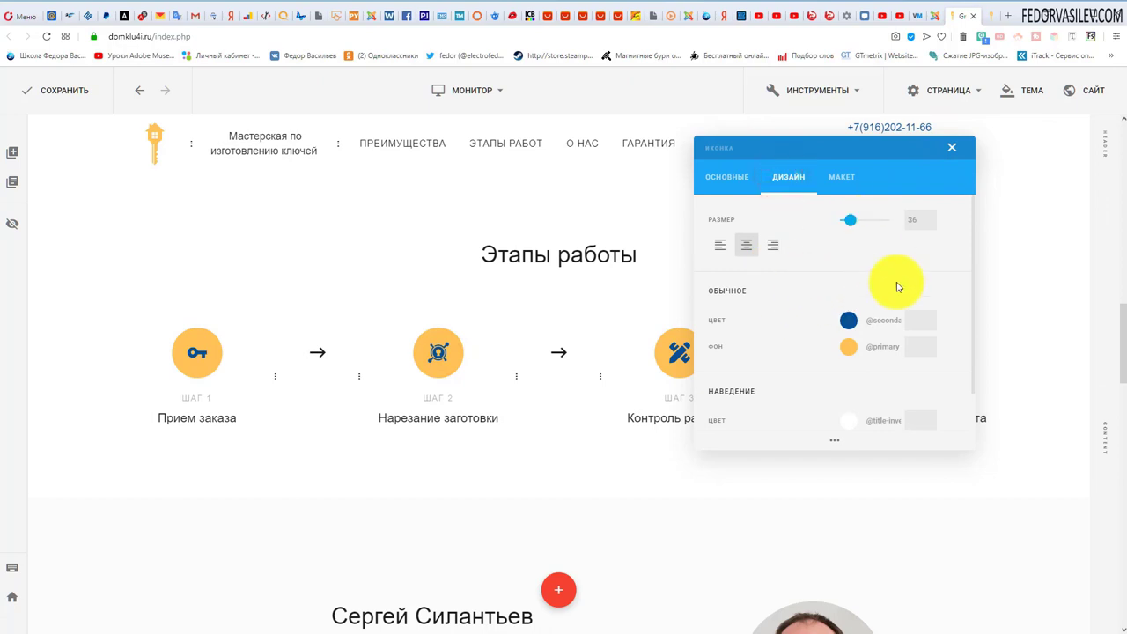
pyautogui.scroll(-1, 916, 284)
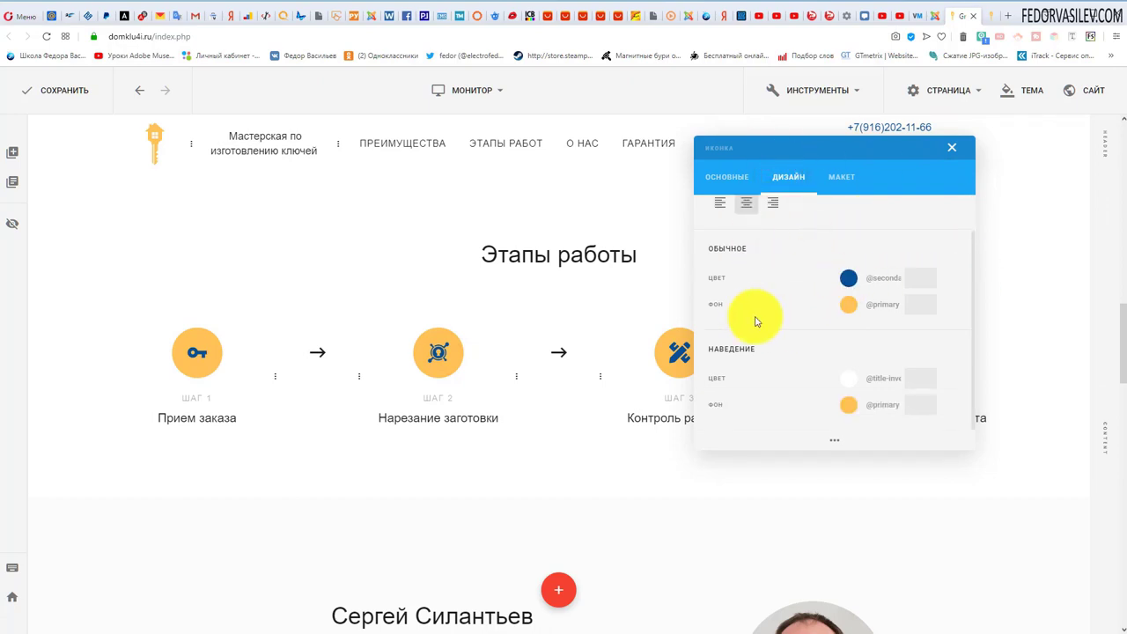
pyautogui.click(951, 148)
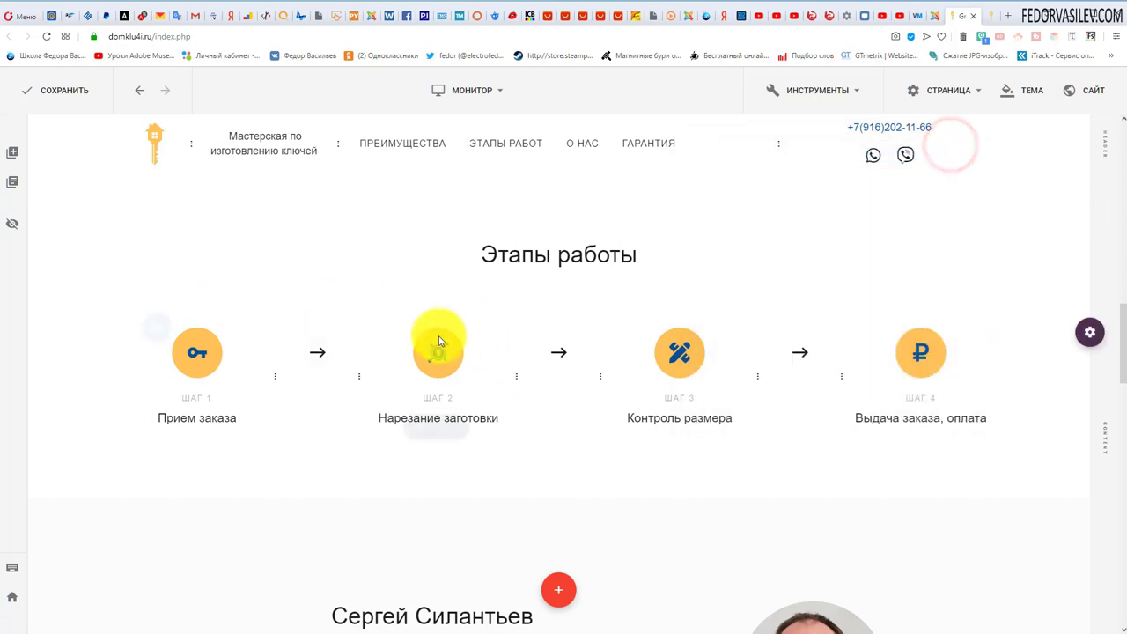
# Inspect the general and background settings of the row holding the owner's bio and photo, and close them
pyautogui.scroll(3, 520, 414)
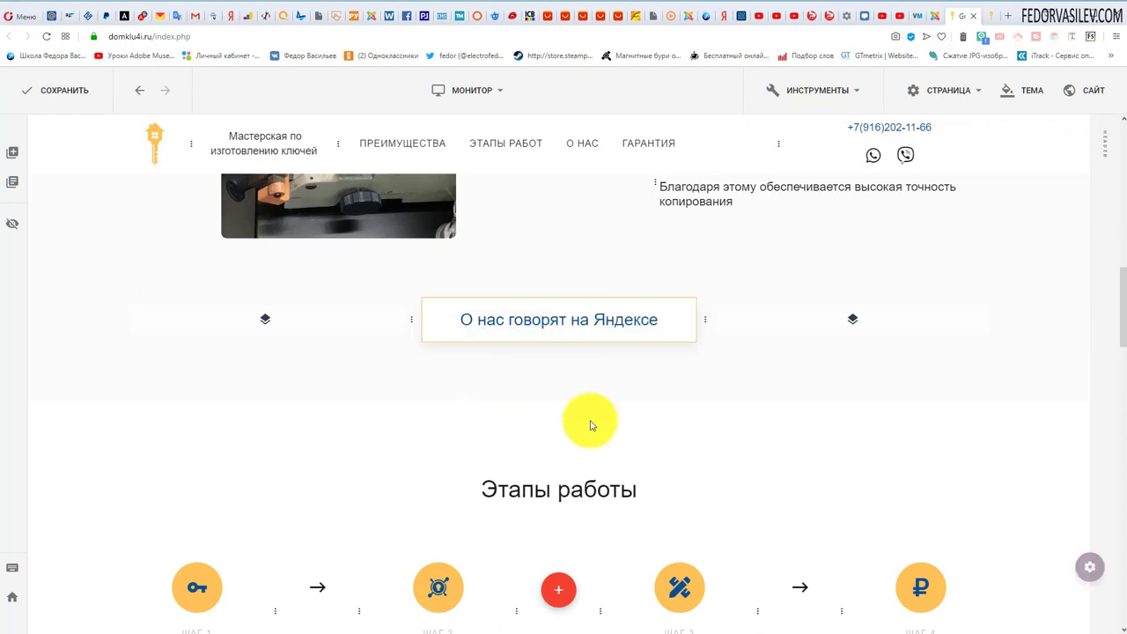
pyautogui.scroll(4, 591, 420)
pyautogui.scroll(-12, 334, 382)
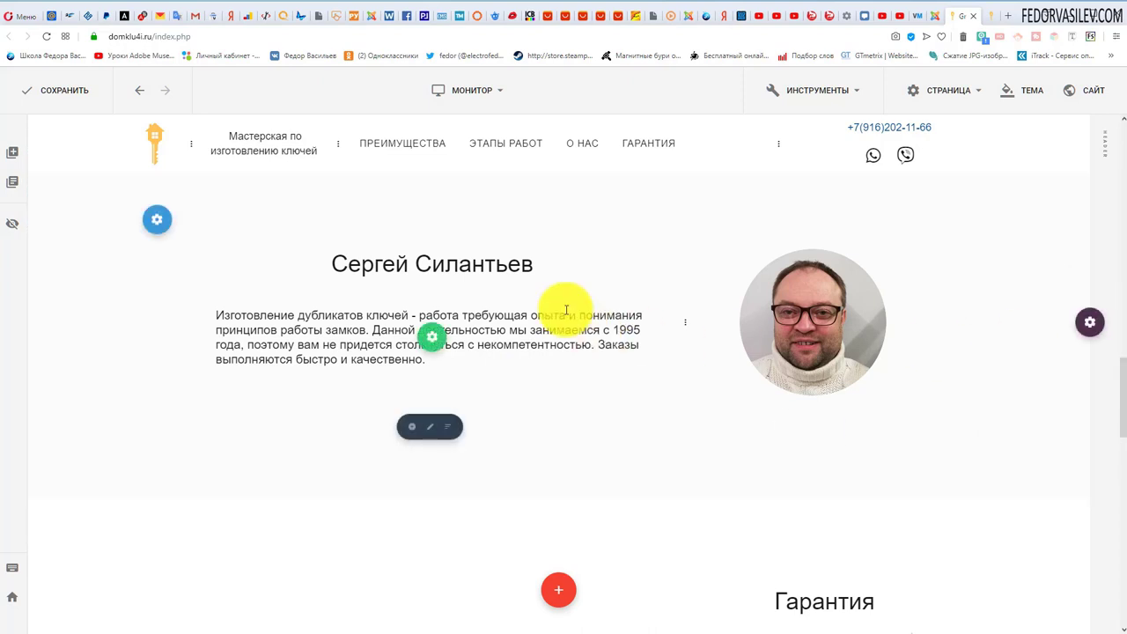
pyautogui.moveTo(154, 223)
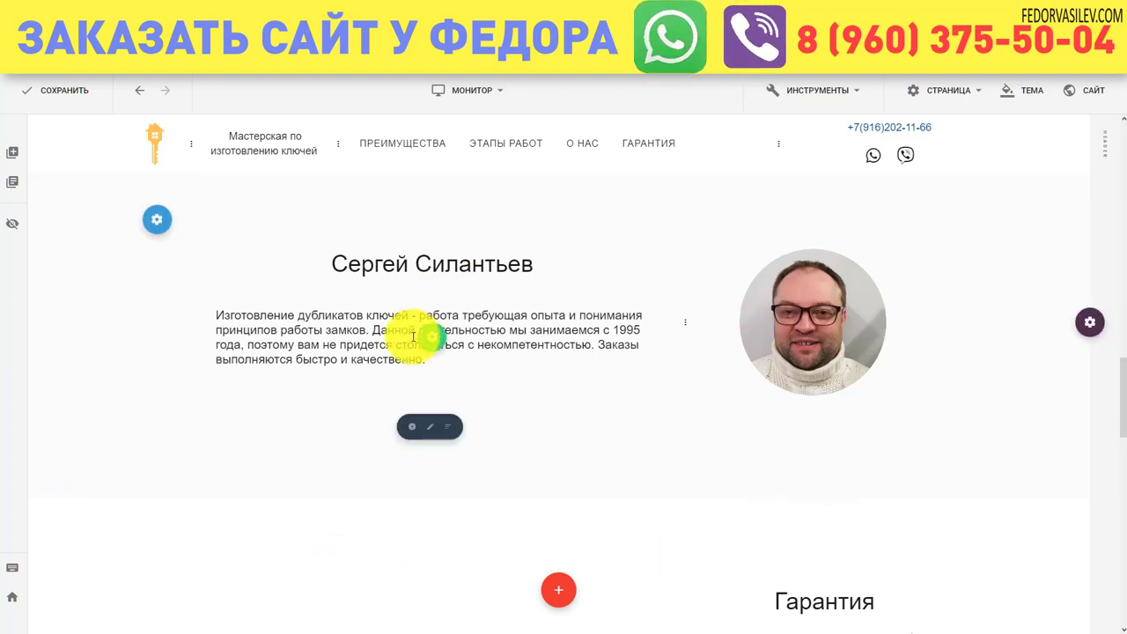
pyautogui.click(185, 220)
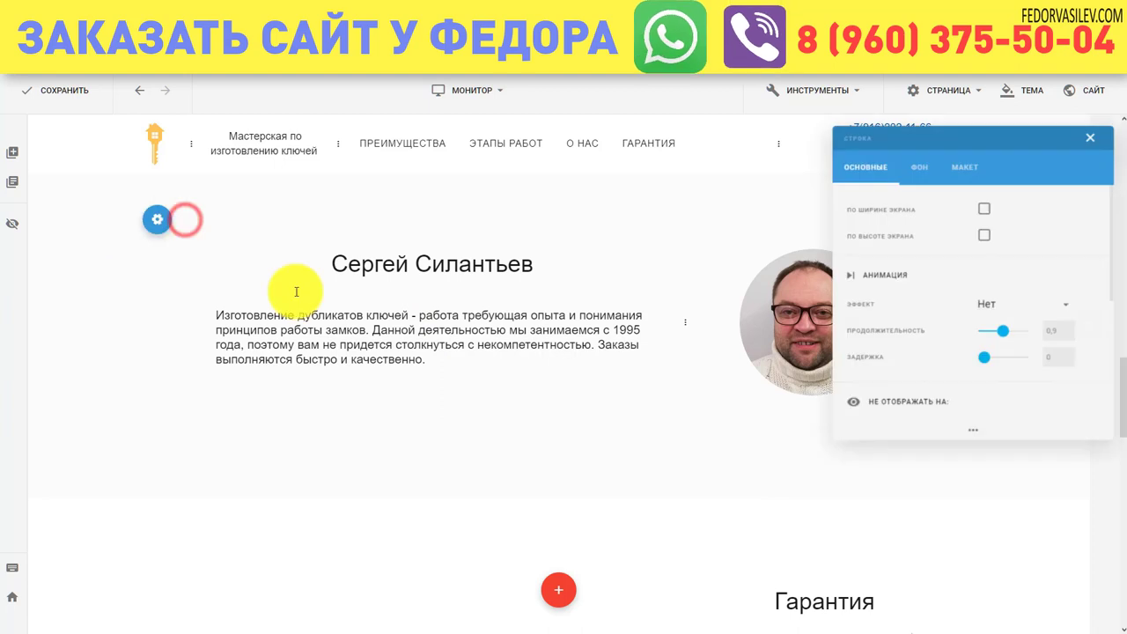
pyautogui.click(917, 97)
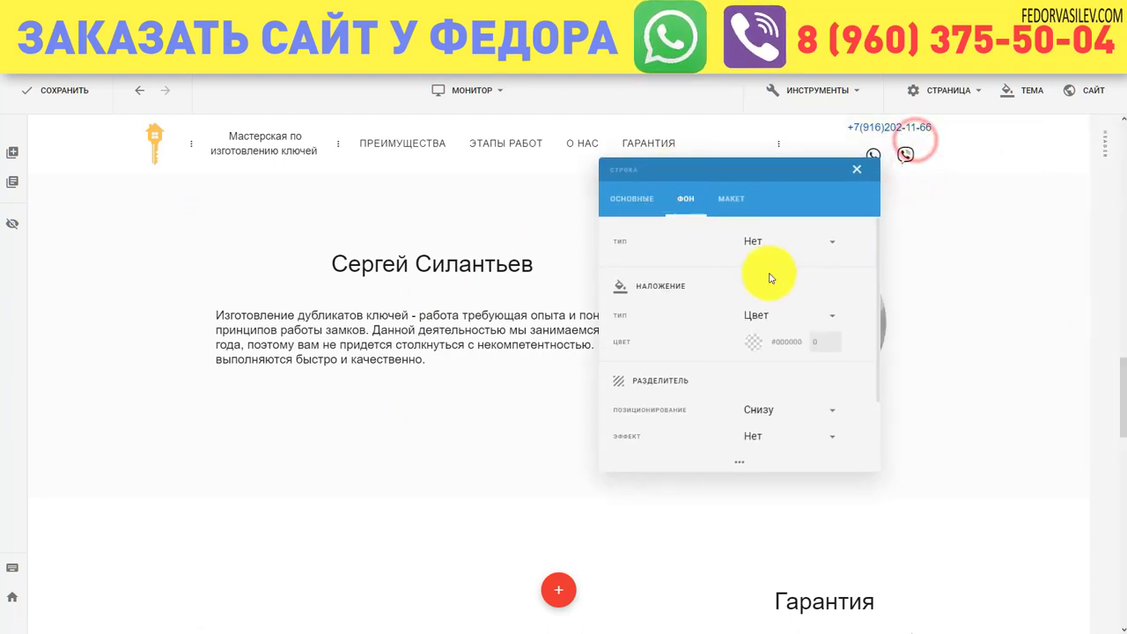
pyautogui.moveTo(855, 177); pyautogui.dragTo(850, 189)
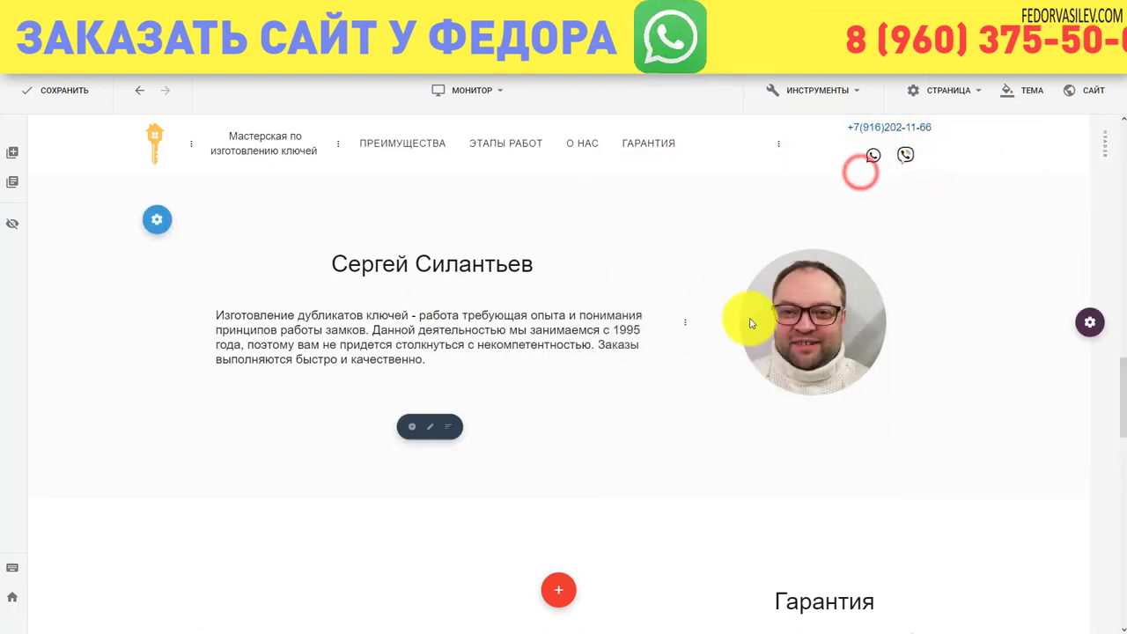
# Examine the background colour settings of the section containing the round portrait
pyautogui.moveTo(1087, 329)
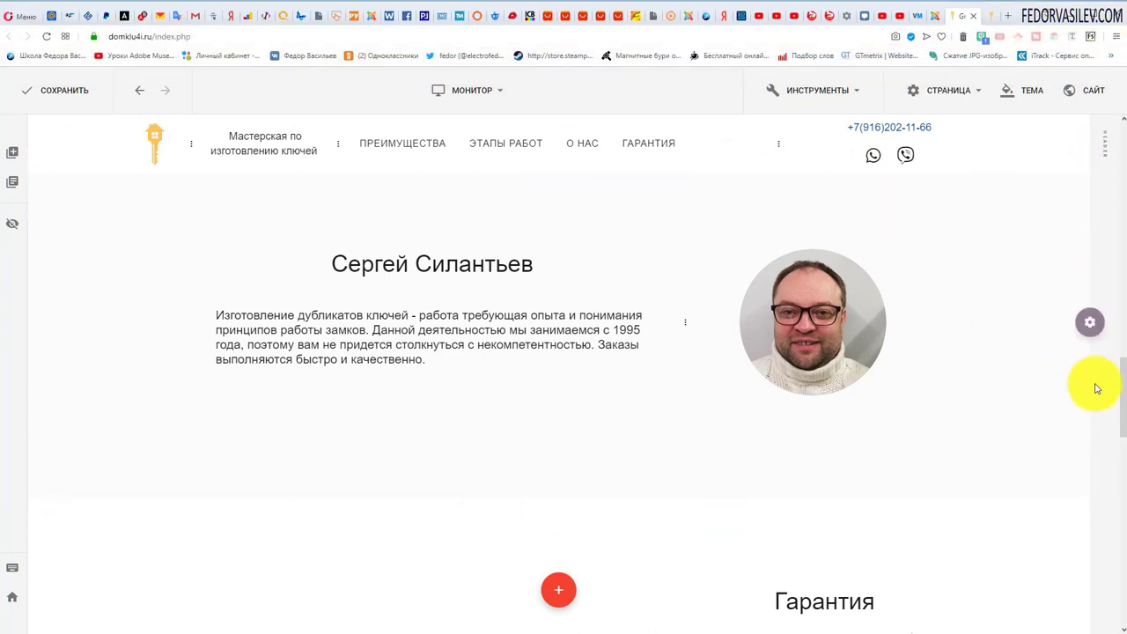
pyautogui.click(1013, 323)
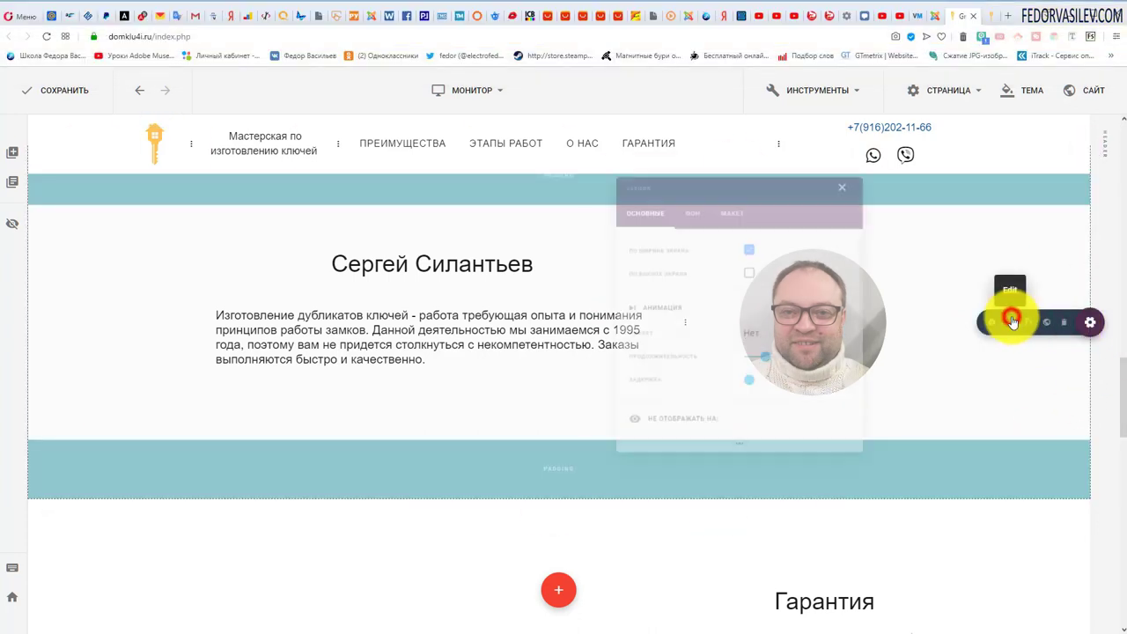
pyautogui.click(683, 197)
pyautogui.moveTo(365, 364); pyautogui.dragTo(289, 297)
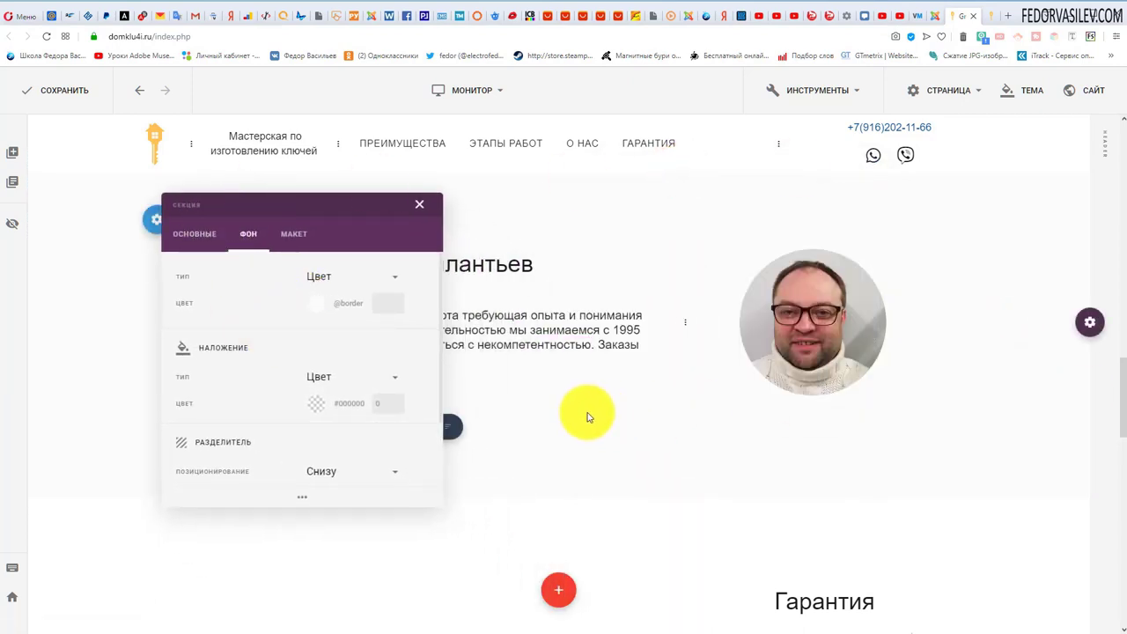
pyautogui.click(316, 308)
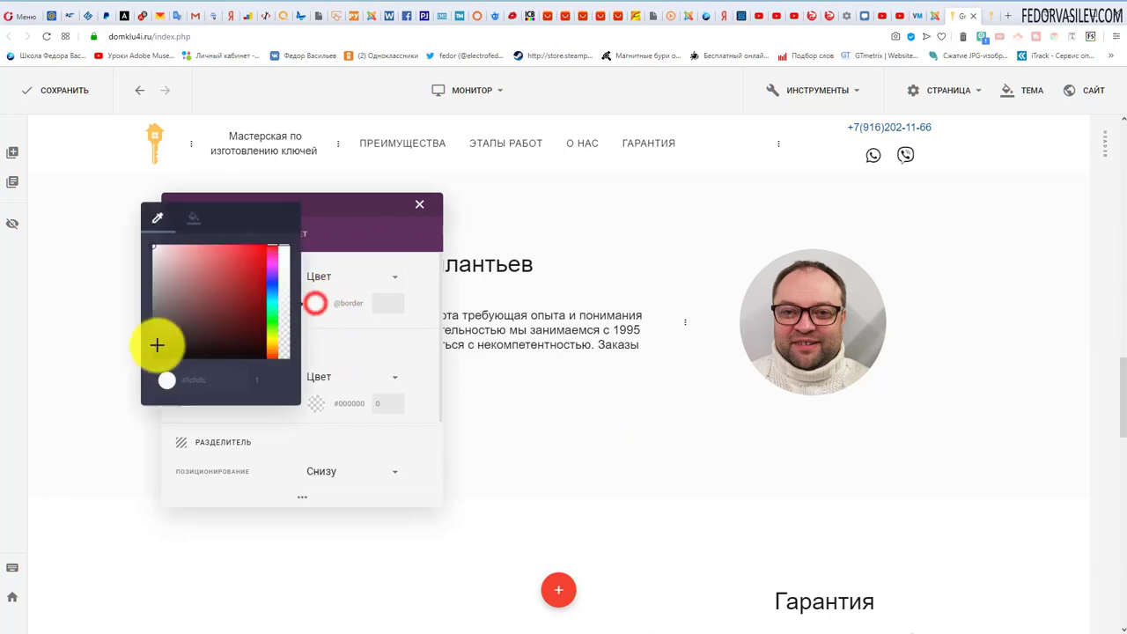
pyautogui.click(320, 208)
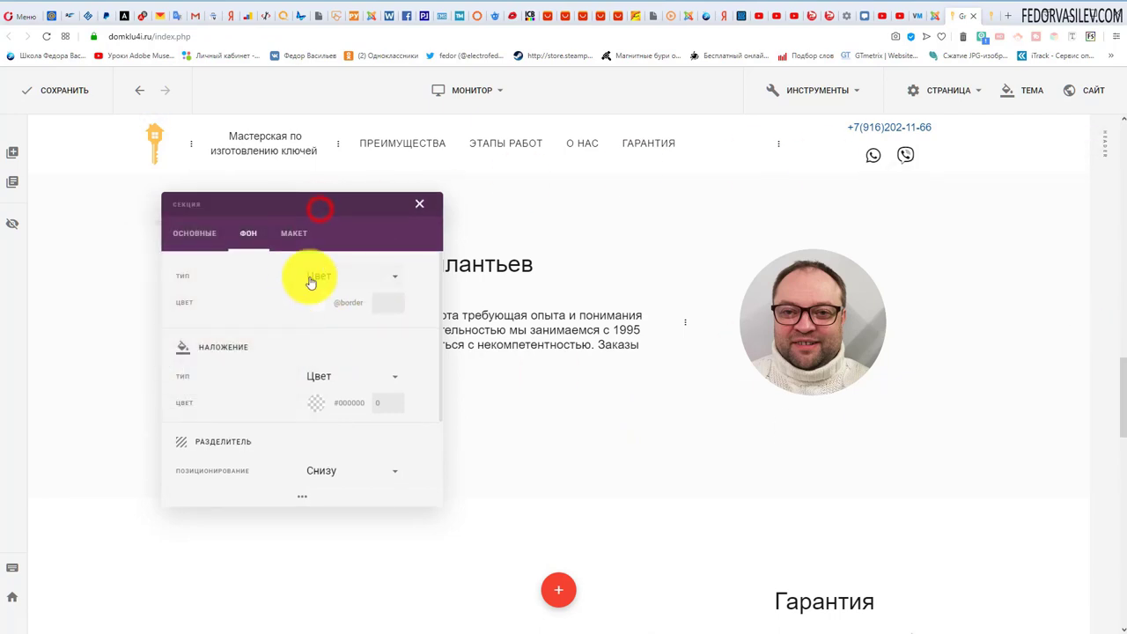
# Try switching the portrait section's background type to Изображение, and discard the change by reloading the page
pyautogui.click(317, 276)
pyautogui.click(331, 370)
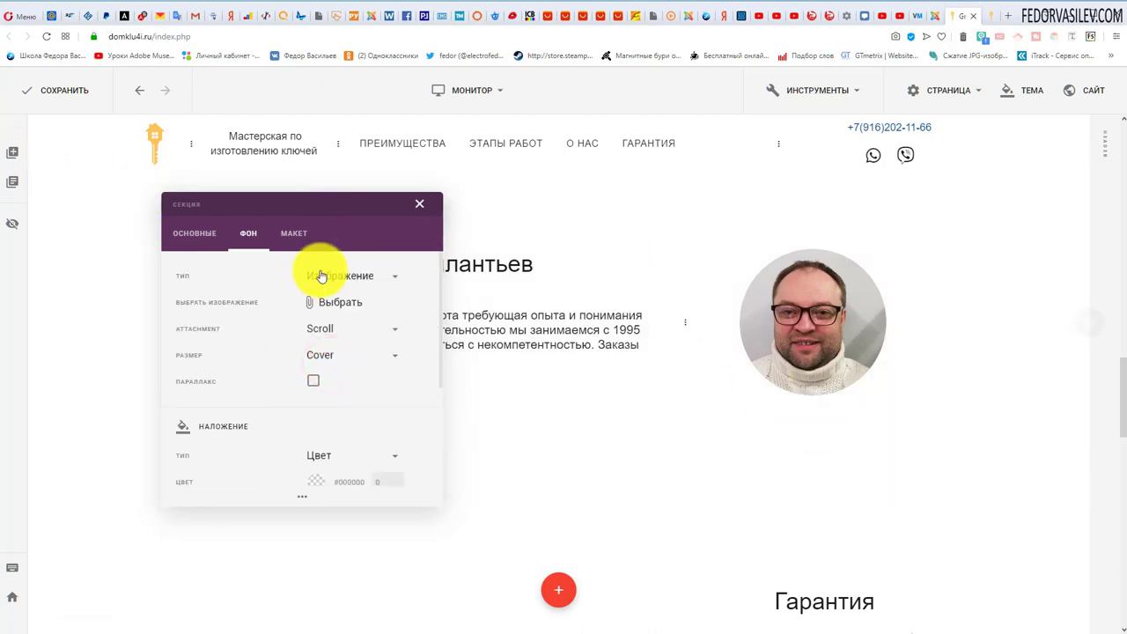
pyautogui.click(341, 302)
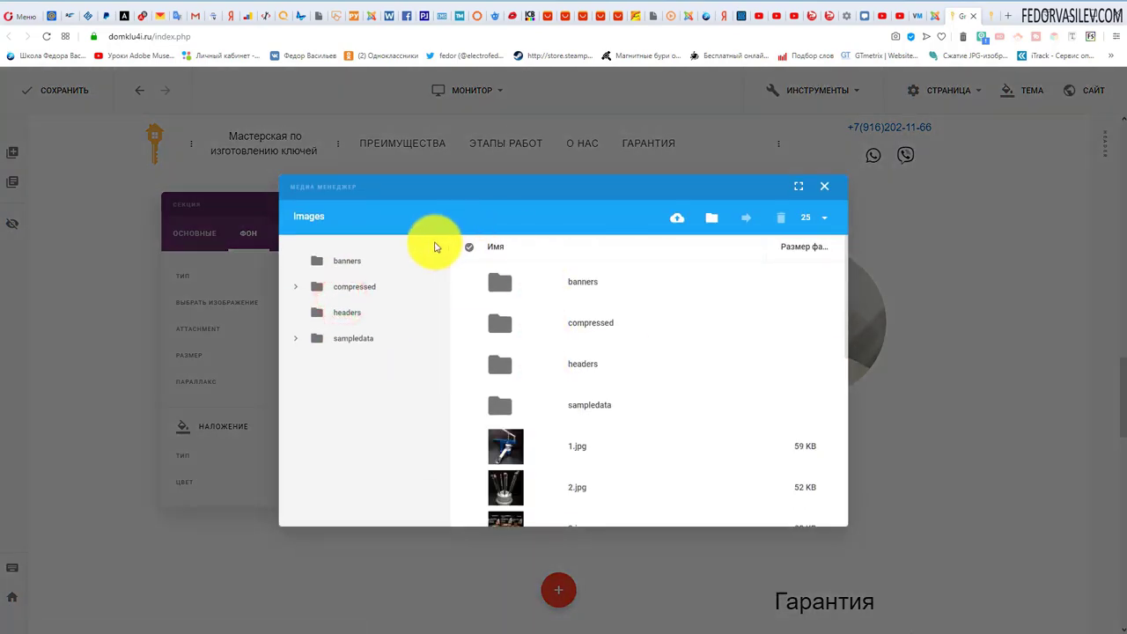
pyautogui.click(831, 186)
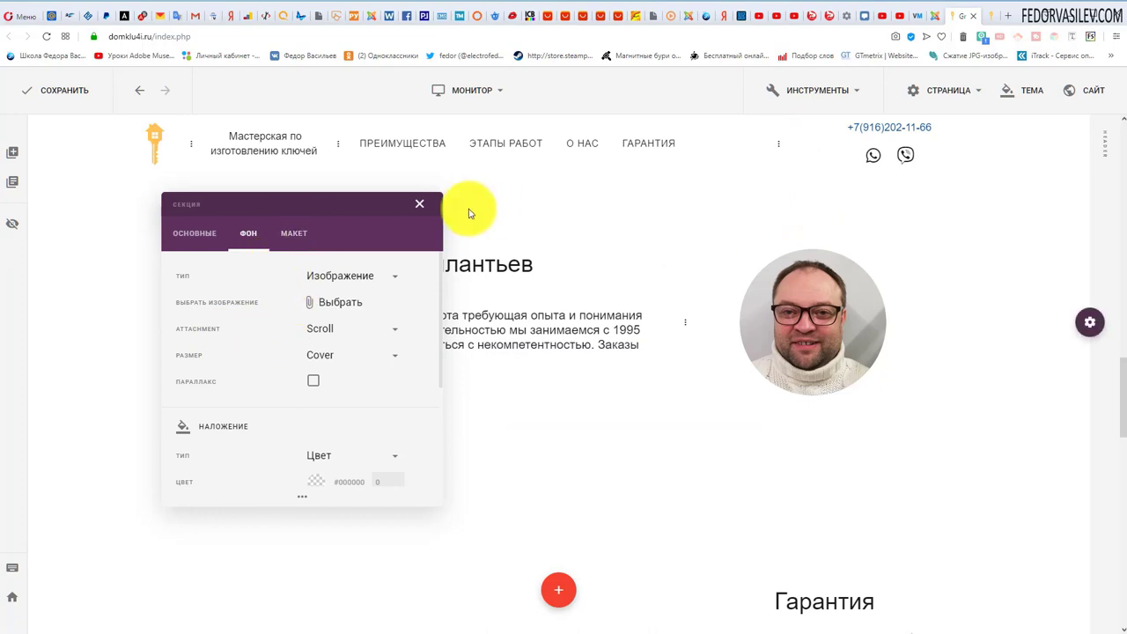
pyautogui.click(48, 38)
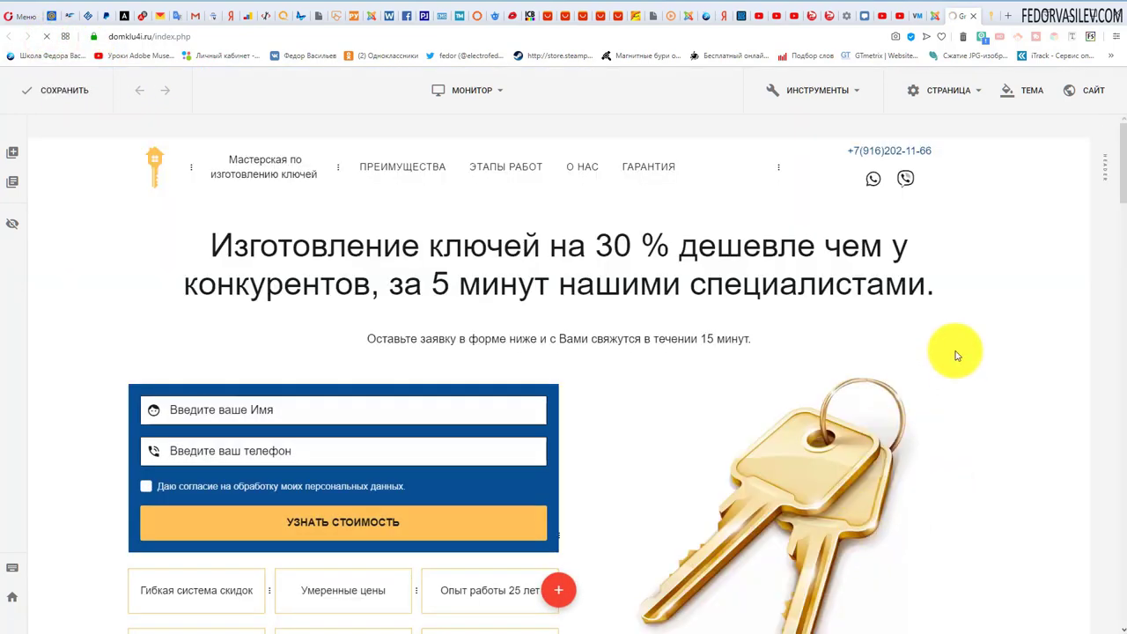
# Inspect the section, row and nested row controls around the request form and the feature boxes
pyautogui.scroll(-3, 957, 355)
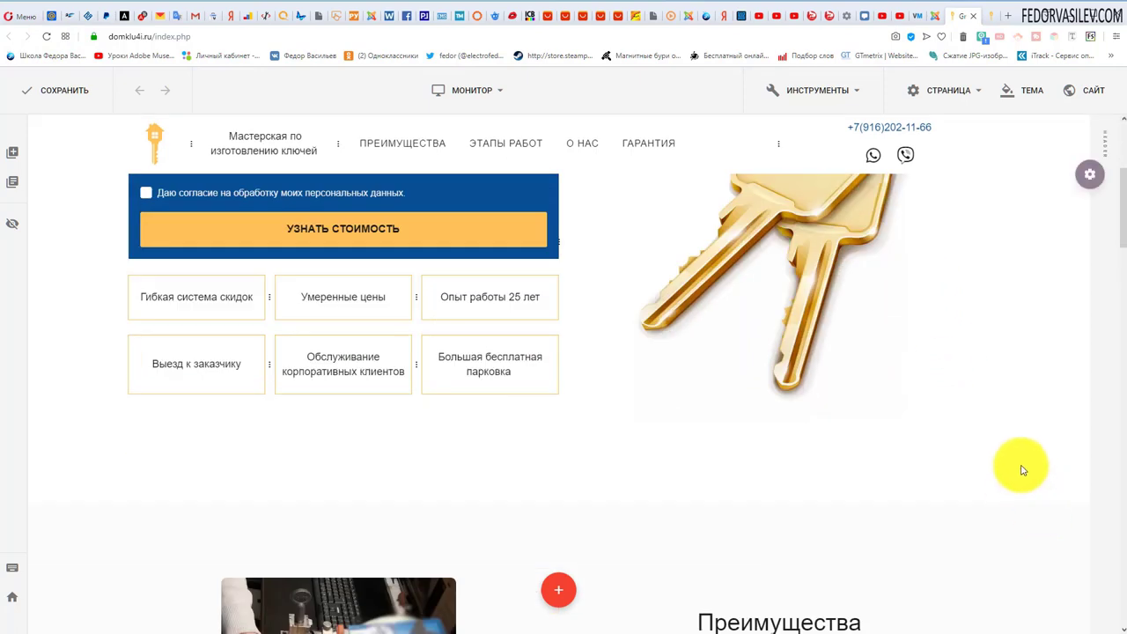
pyautogui.scroll(2, 1012, 379)
pyautogui.moveTo(1089, 350)
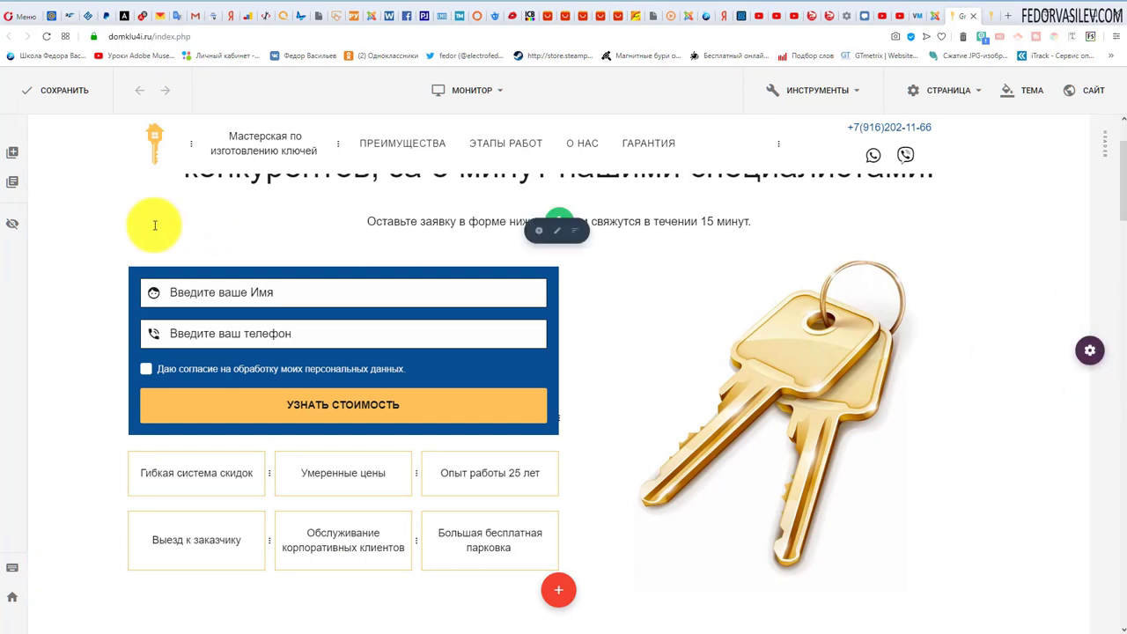
pyautogui.moveTo(157, 232)
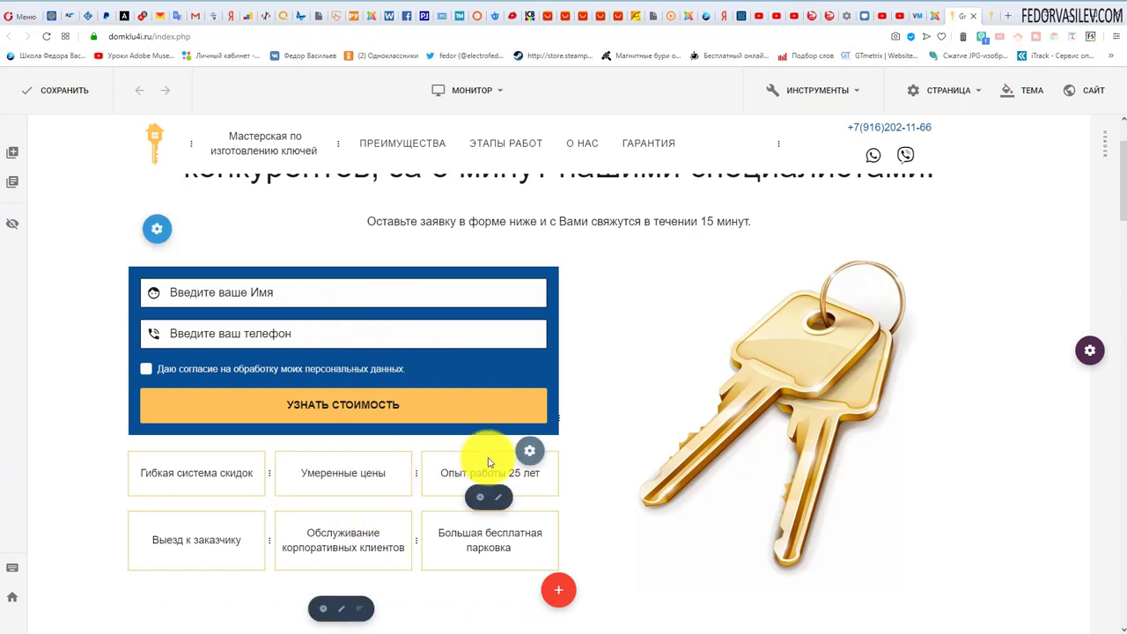
pyautogui.moveTo(529, 451)
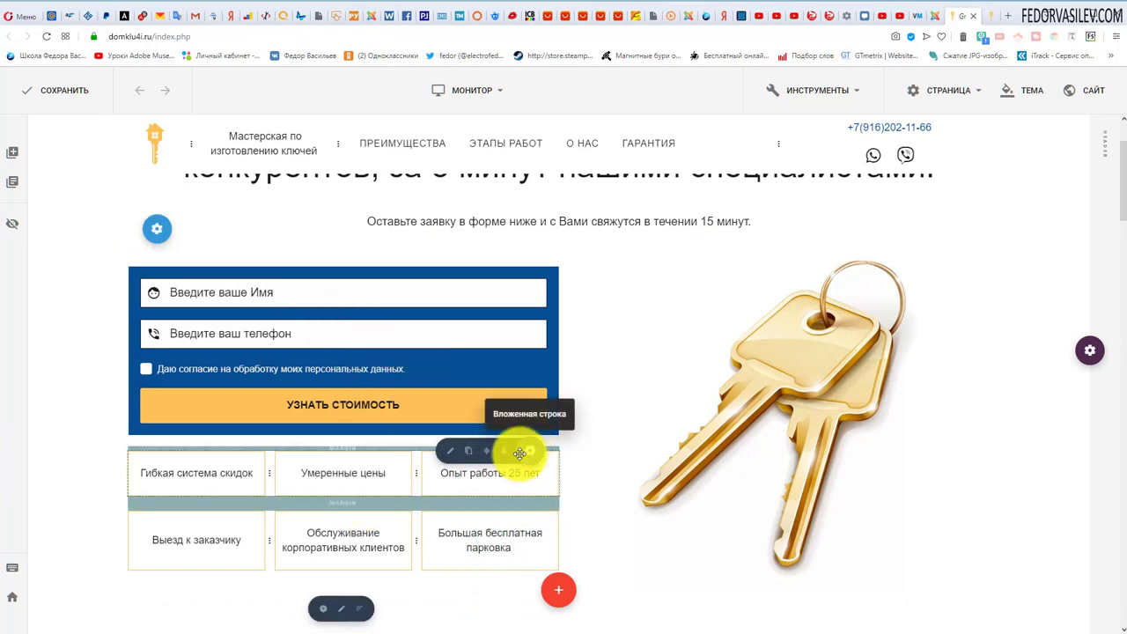
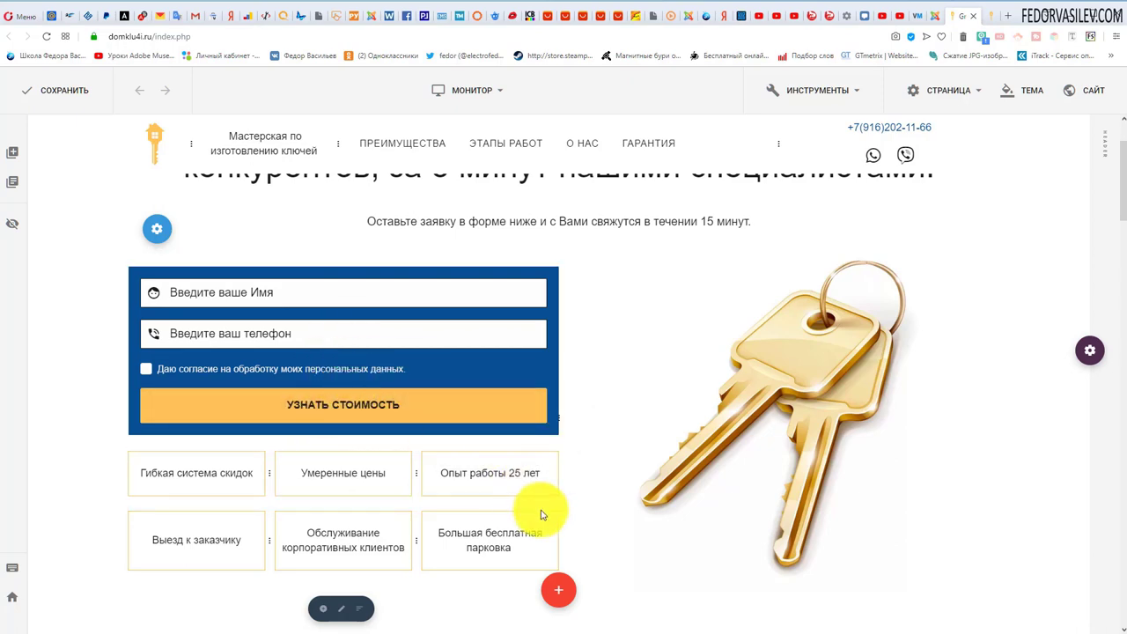
# Look through the page down to the map block and check the image settings of the storefront photo
pyautogui.scroll(-15, 528, 453)
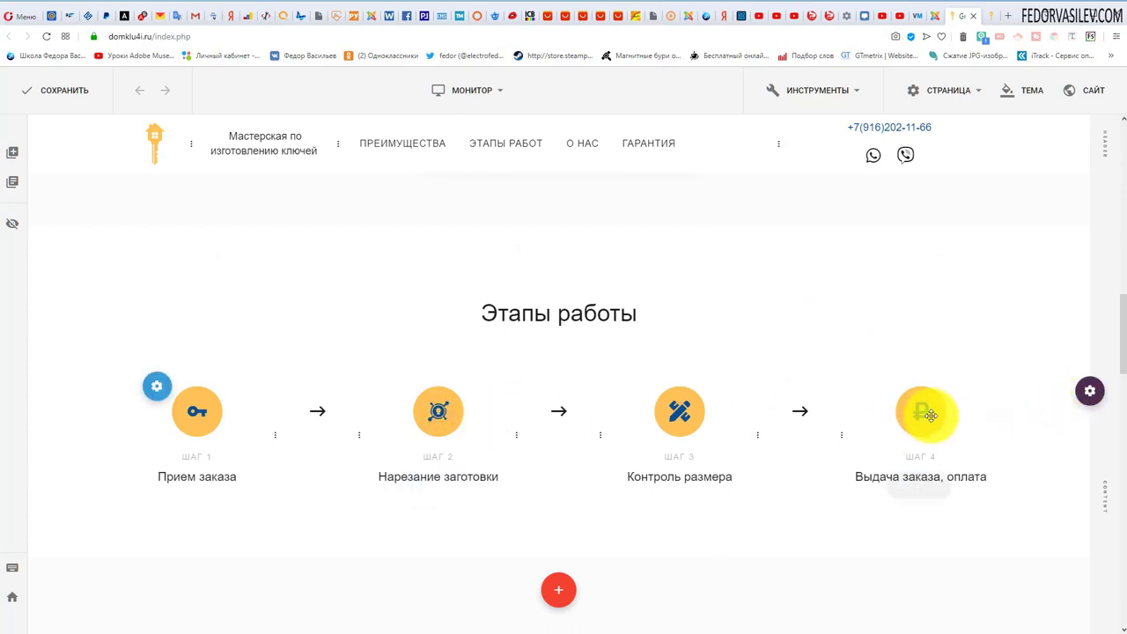
pyautogui.scroll(-10, 264, 299)
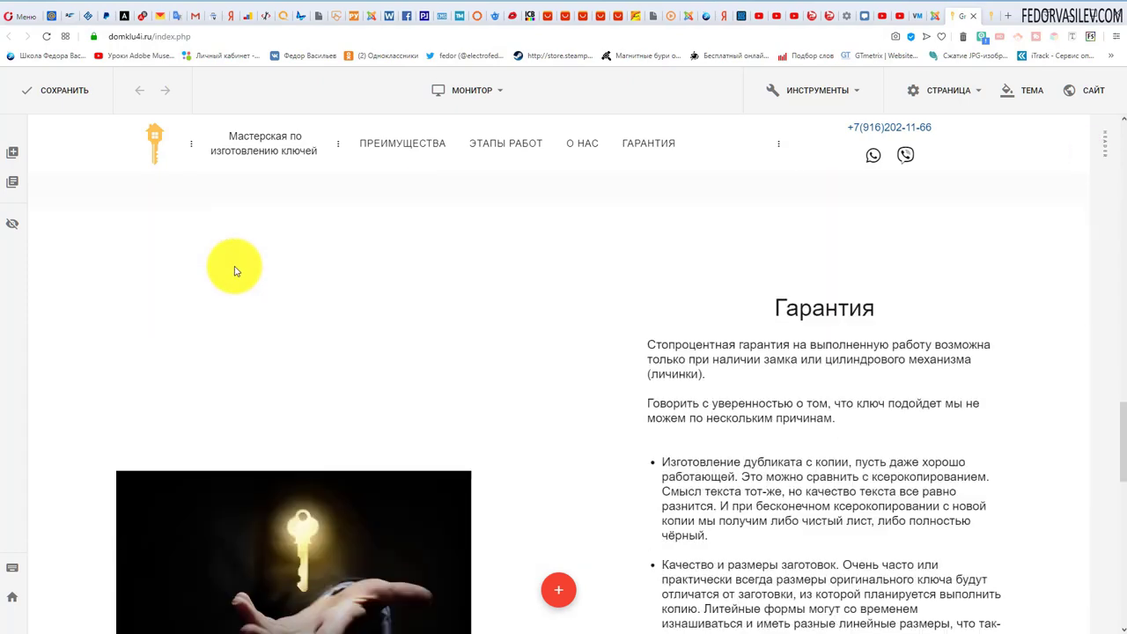
pyautogui.scroll(-2, 264, 265)
pyautogui.scroll(3, 396, 353)
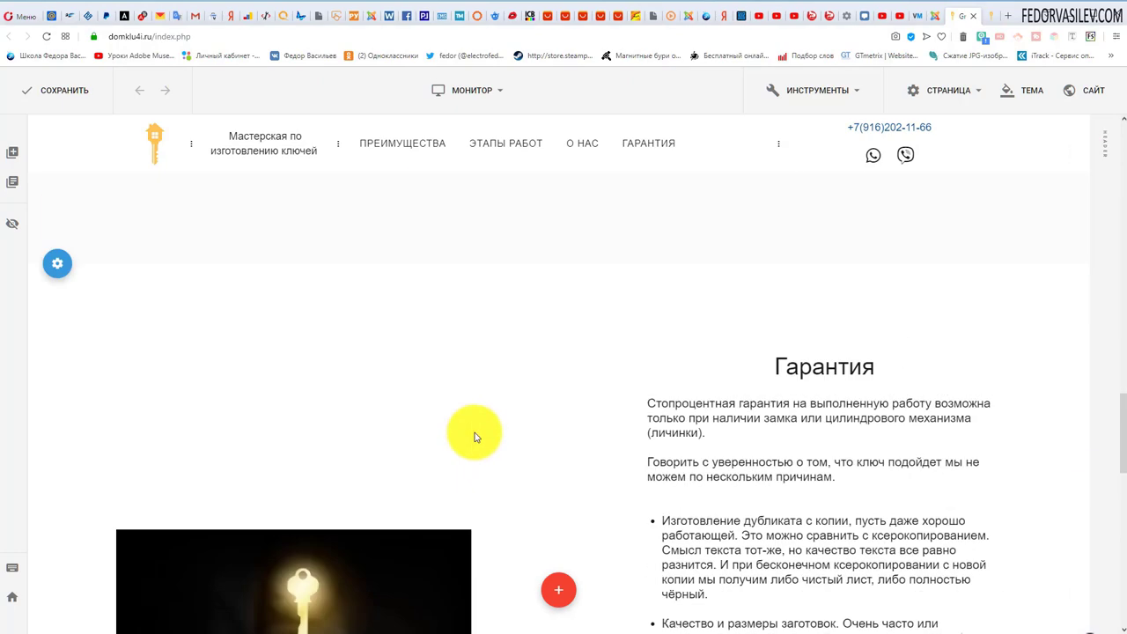
pyautogui.scroll(-2, 396, 414)
pyautogui.scroll(-7, 523, 408)
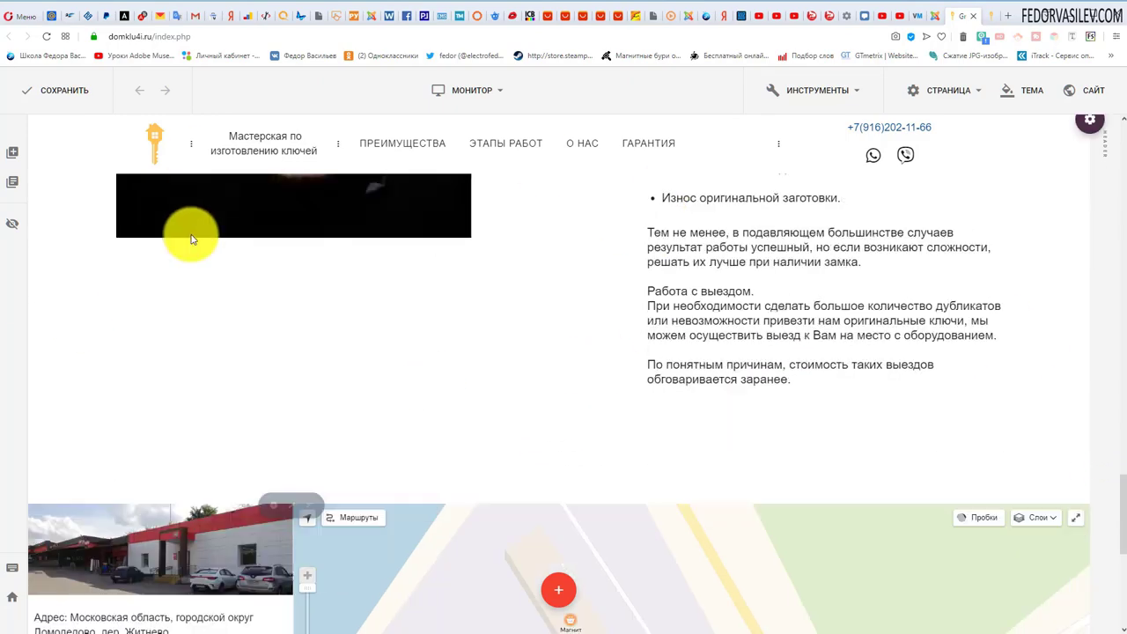
pyautogui.scroll(1, 170, 405)
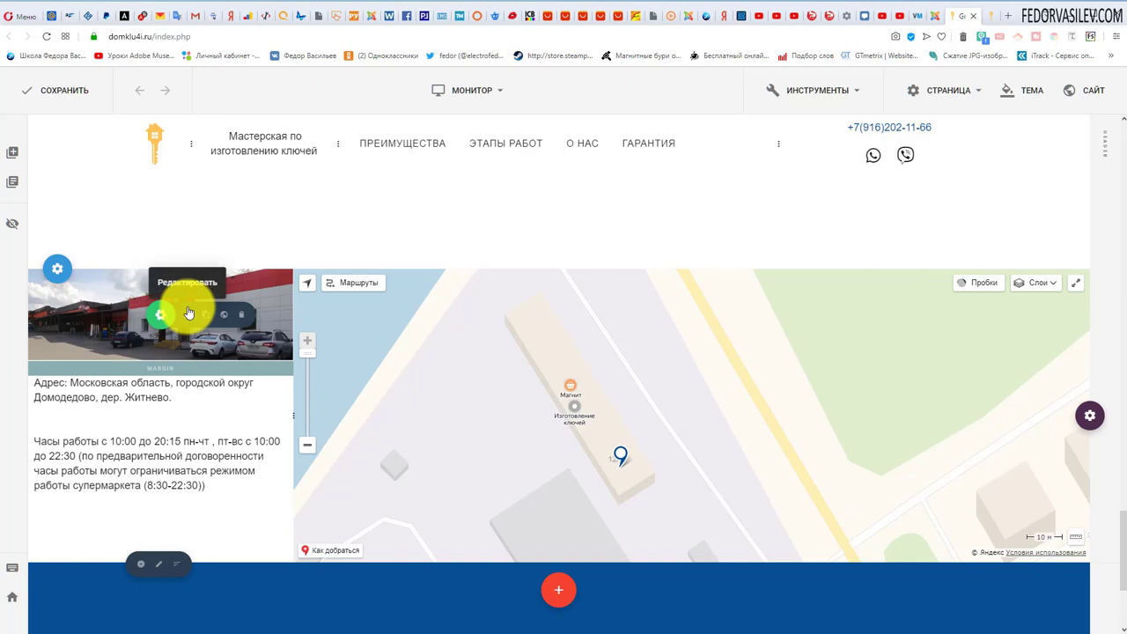
pyautogui.click(188, 313)
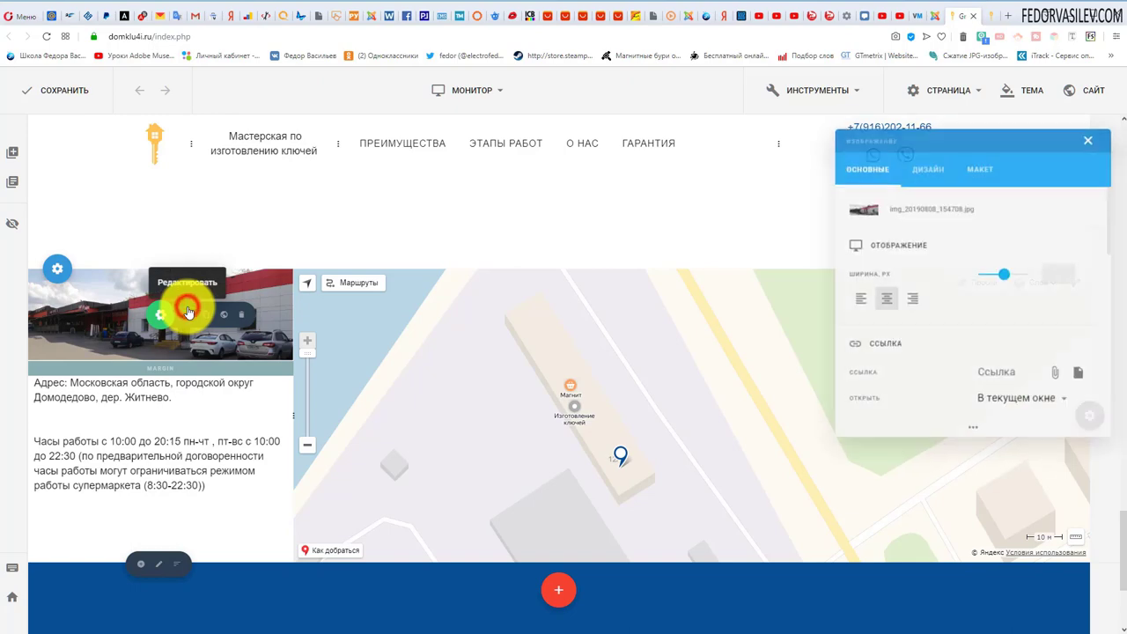
pyautogui.click(1098, 139)
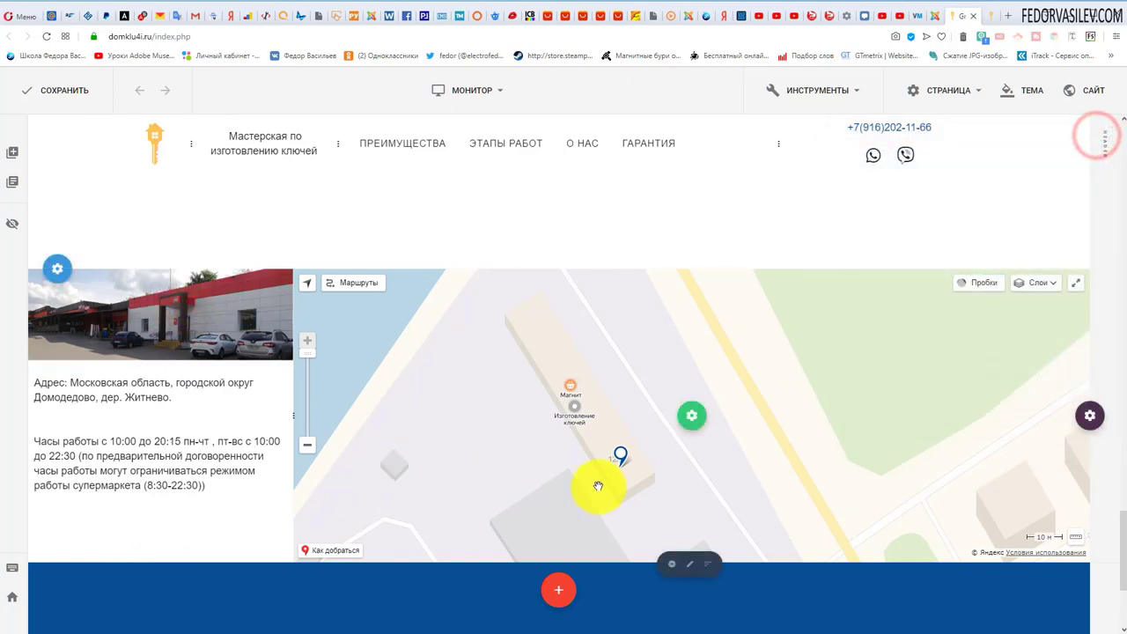
# Review the page blocks between Этапы работы and the map once more
pyautogui.scroll(5, 360, 493)
pyautogui.scroll(15, 374, 395)
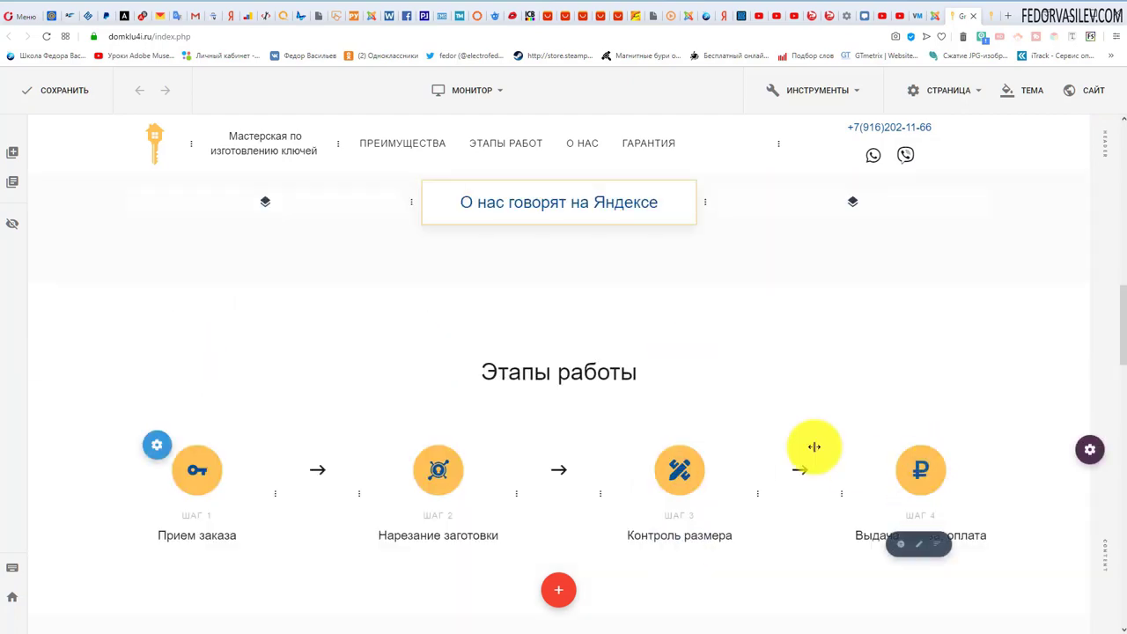
pyautogui.scroll(-5, 370, 304)
pyautogui.scroll(-10, 439, 310)
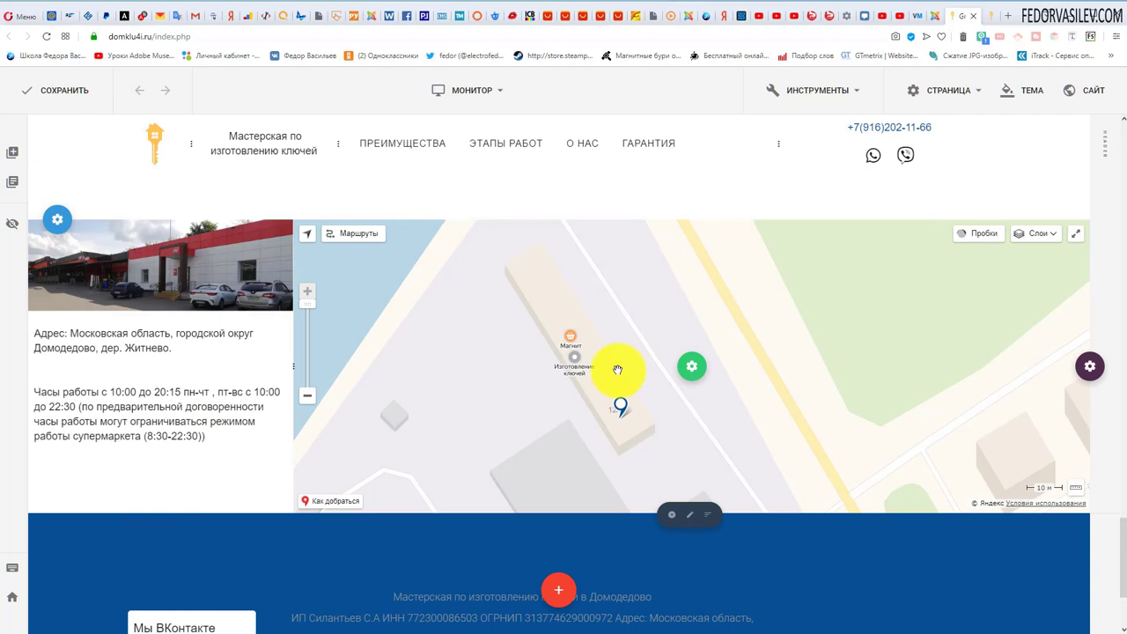
pyautogui.scroll(5, 124, 372)
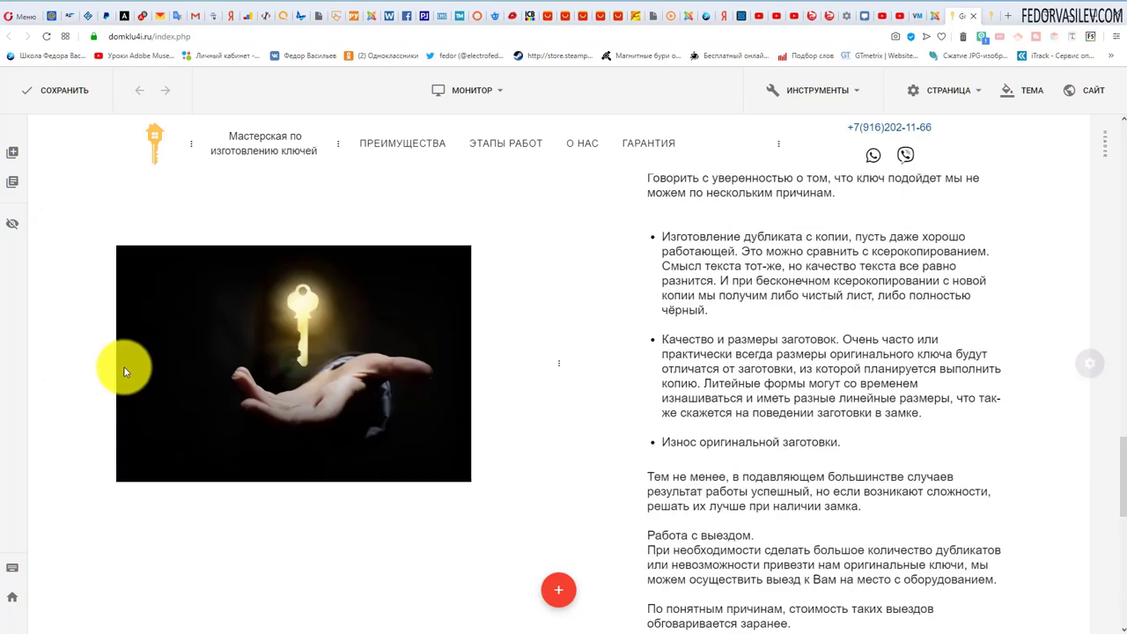
# Examine the main image settings of the round portrait, down to the presets and additional options
pyautogui.scroll(5, 937, 428)
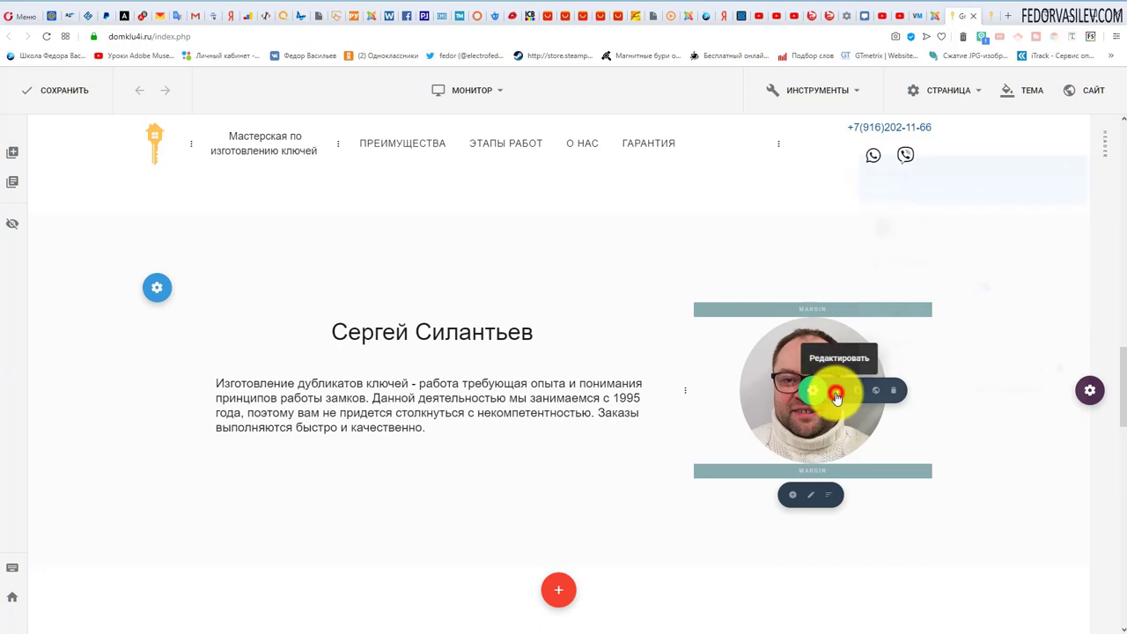
pyautogui.click(836, 398)
pyautogui.scroll(-5, 936, 277)
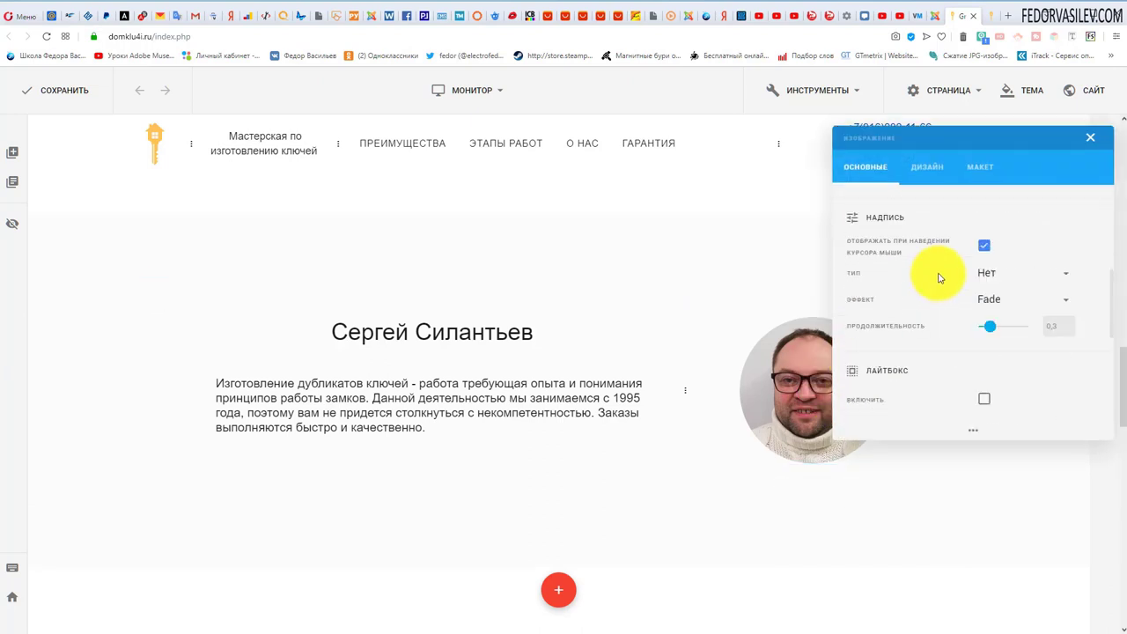
pyautogui.scroll(-5, 939, 279)
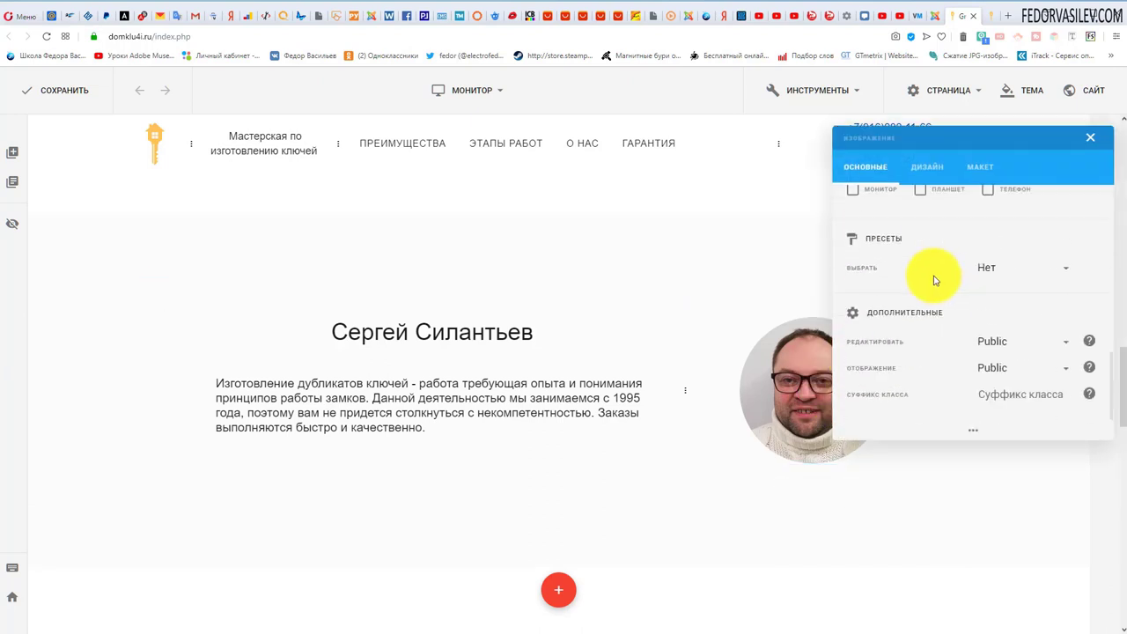
# Examine the portrait's design settings, covering title typography, outer margins and lightbox background
pyautogui.click(927, 167)
pyautogui.moveTo(926, 145); pyautogui.dragTo(461, 164)
pyautogui.scroll(-3, 462, 305)
pyautogui.scroll(2, 462, 305)
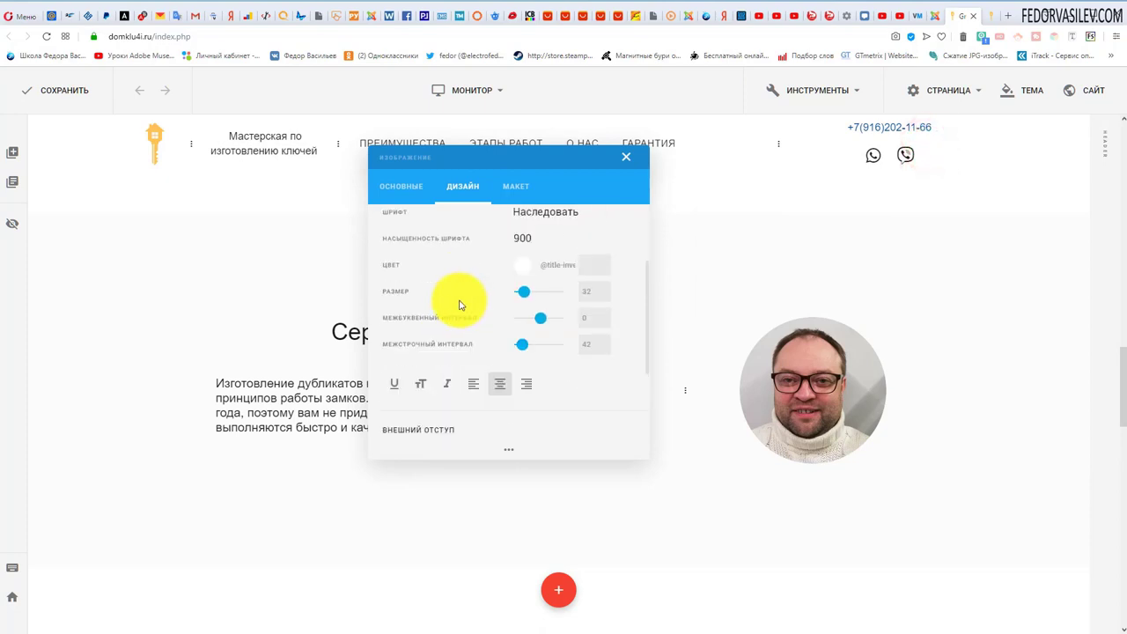
pyautogui.scroll(-2, 462, 305)
pyautogui.scroll(5, 459, 305)
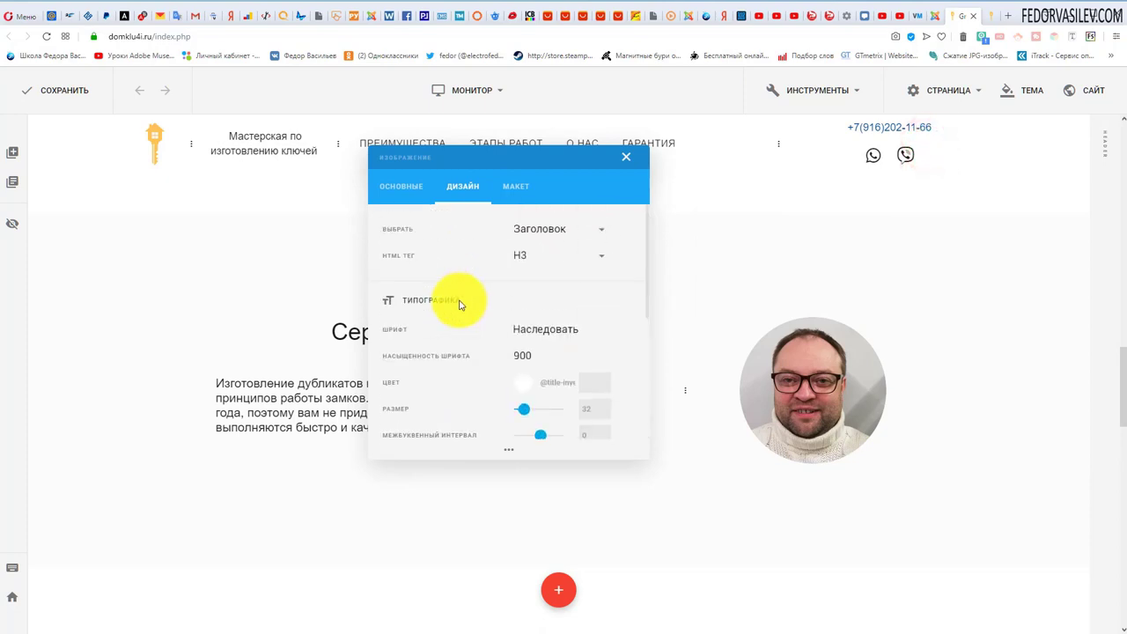
pyautogui.scroll(-3, 521, 321)
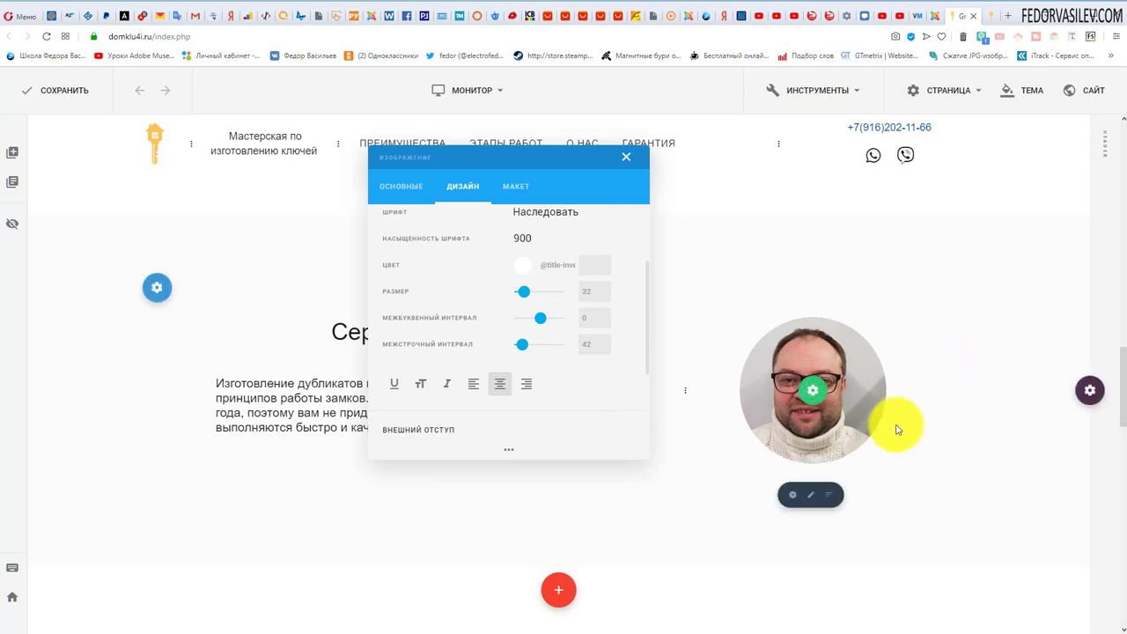
pyautogui.scroll(2, 459, 315)
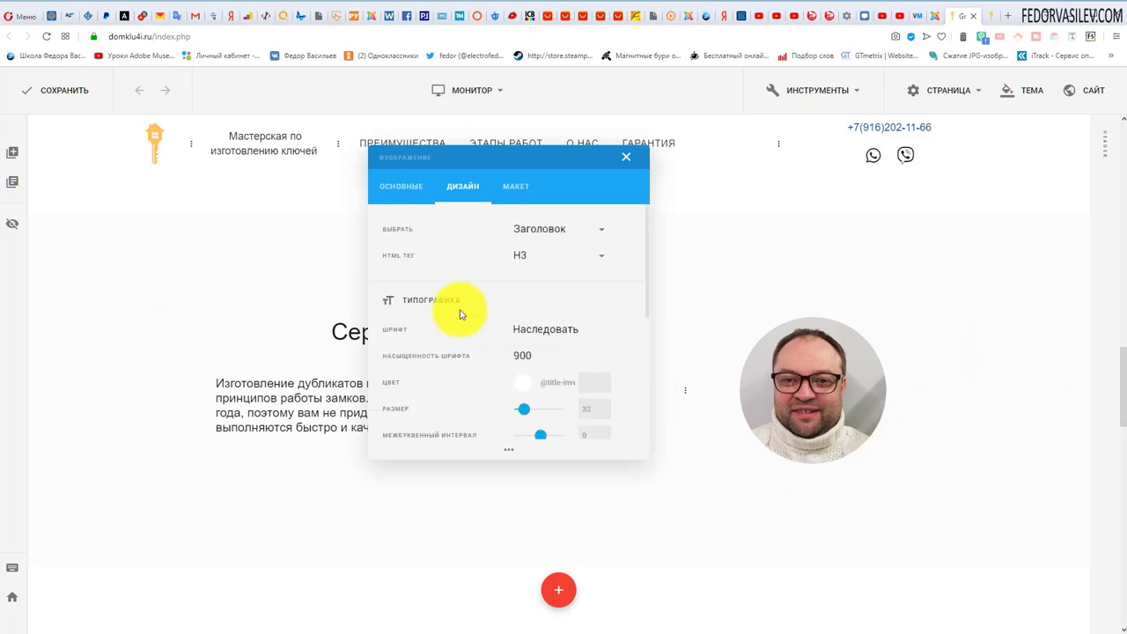
pyautogui.scroll(-4, 459, 315)
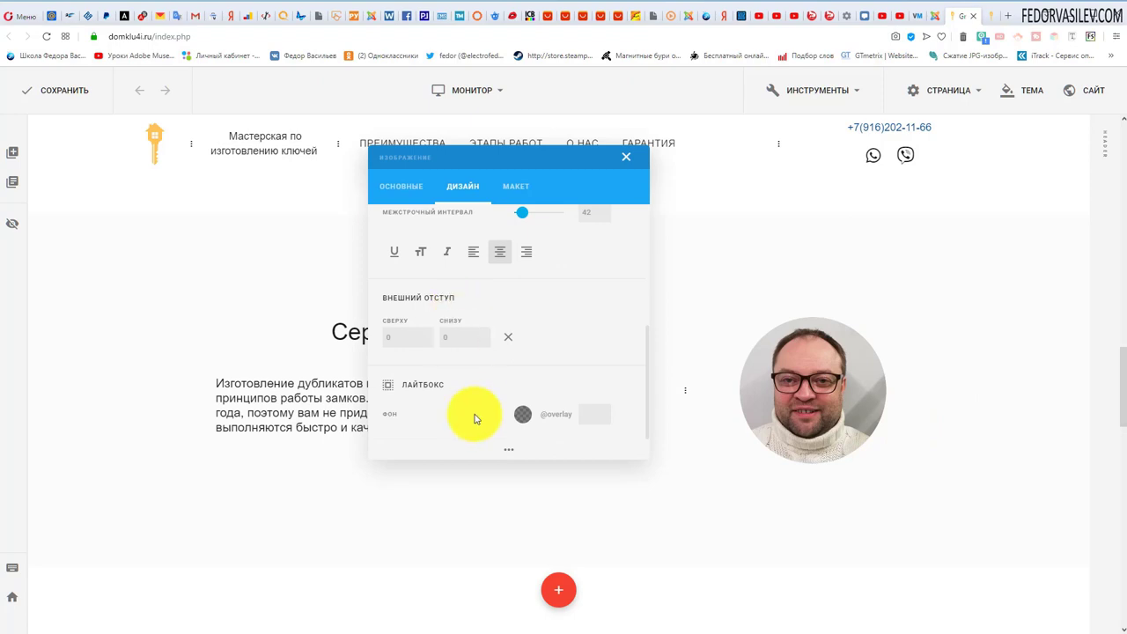
pyautogui.scroll(5, 479, 414)
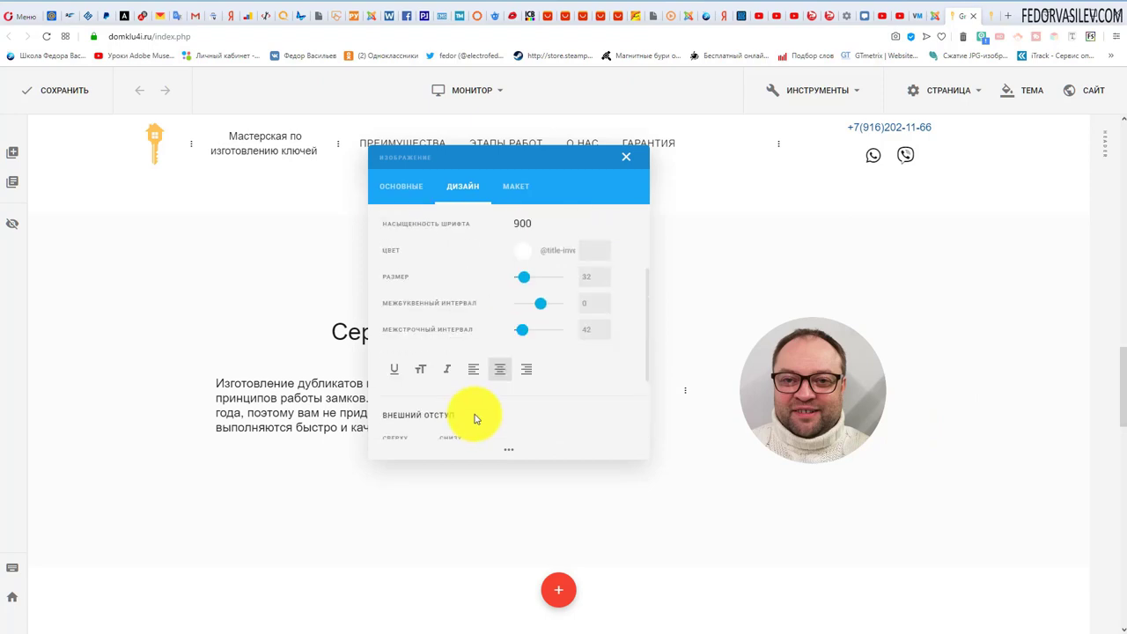
# Check the portrait's layout settings for margin and border radius, and close the image settings
pyautogui.click(517, 186)
pyautogui.scroll(-1, 437, 312)
pyautogui.scroll(1, 438, 312)
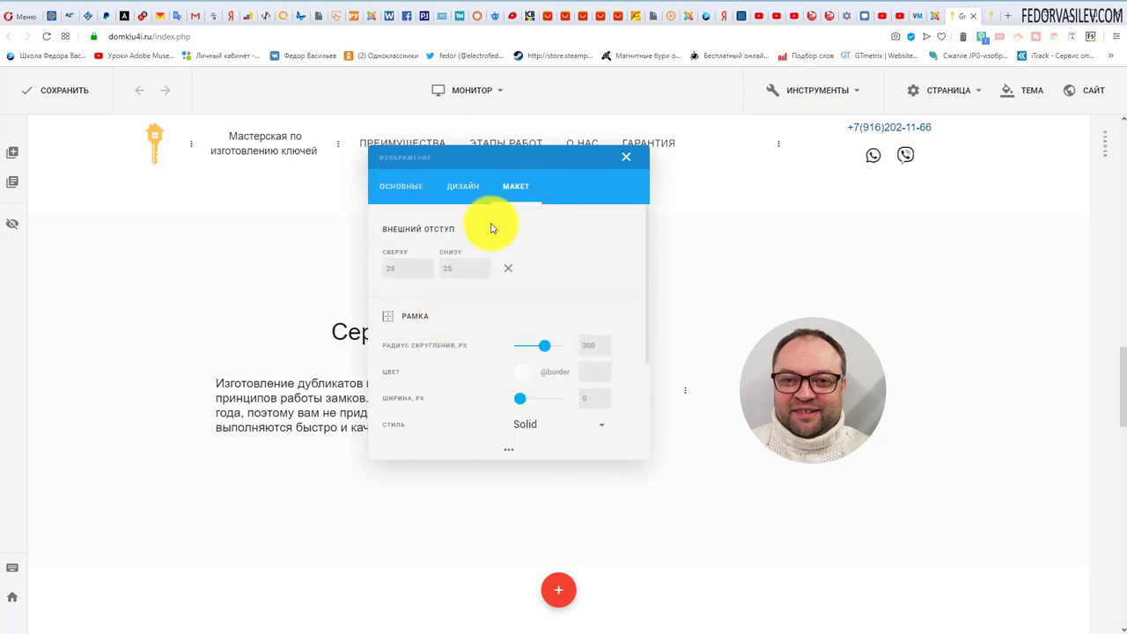
pyautogui.click(626, 157)
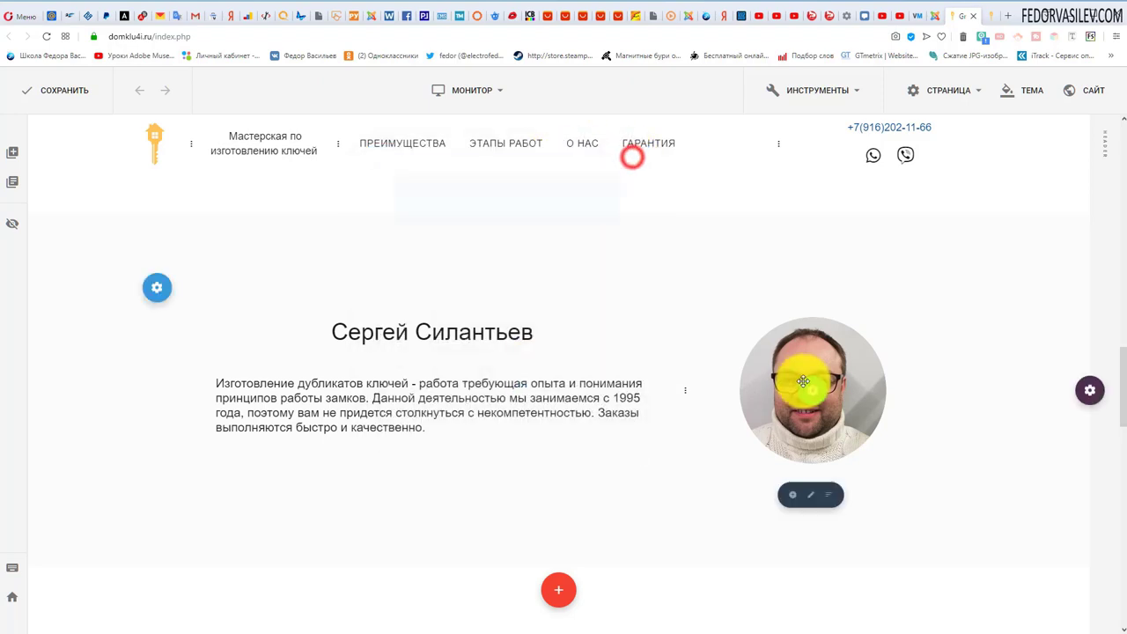
# Reduce the portrait's border radius to near zero, raise it to a fully round shape again, and close the image settings
pyautogui.click(839, 391)
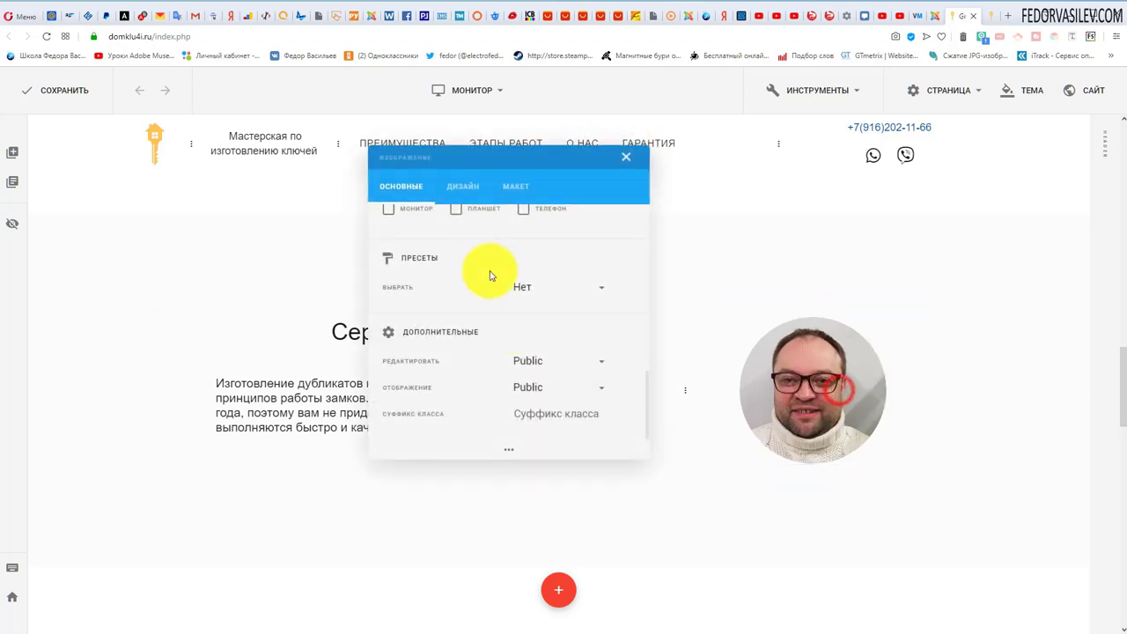
pyautogui.click(501, 184)
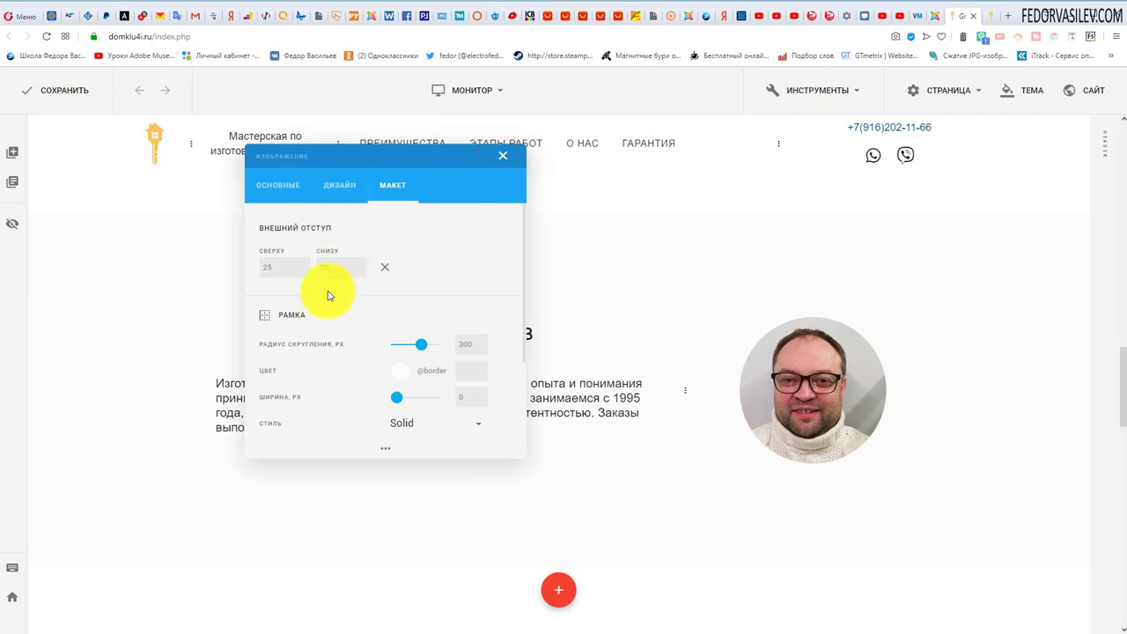
pyautogui.scroll(-1, 287, 296)
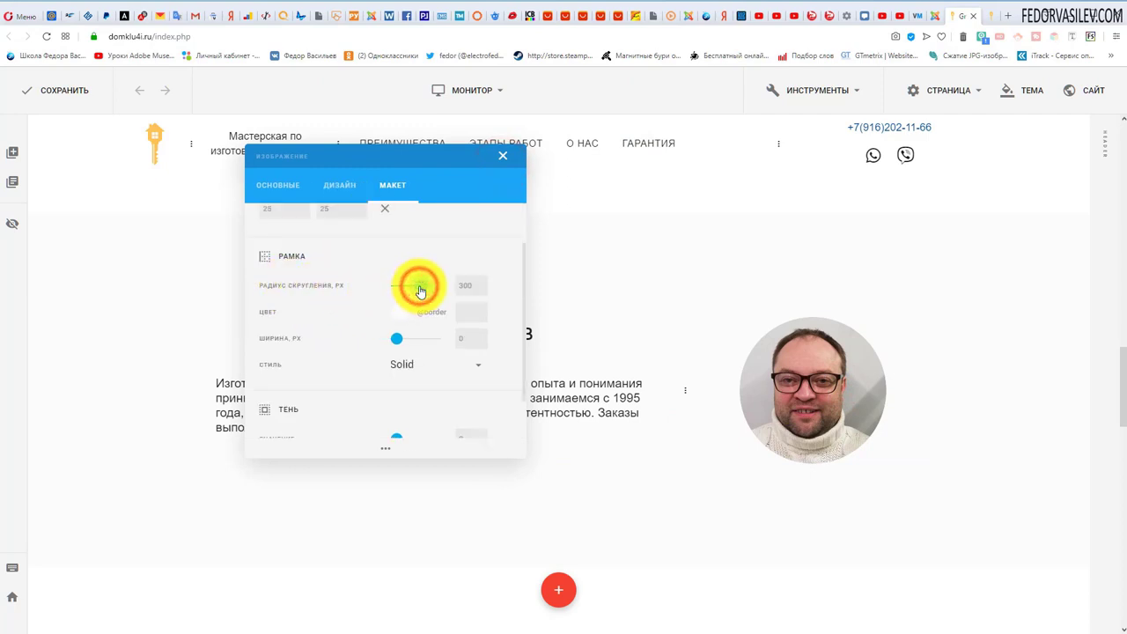
pyautogui.moveTo(398, 290); pyautogui.dragTo(270, 279)
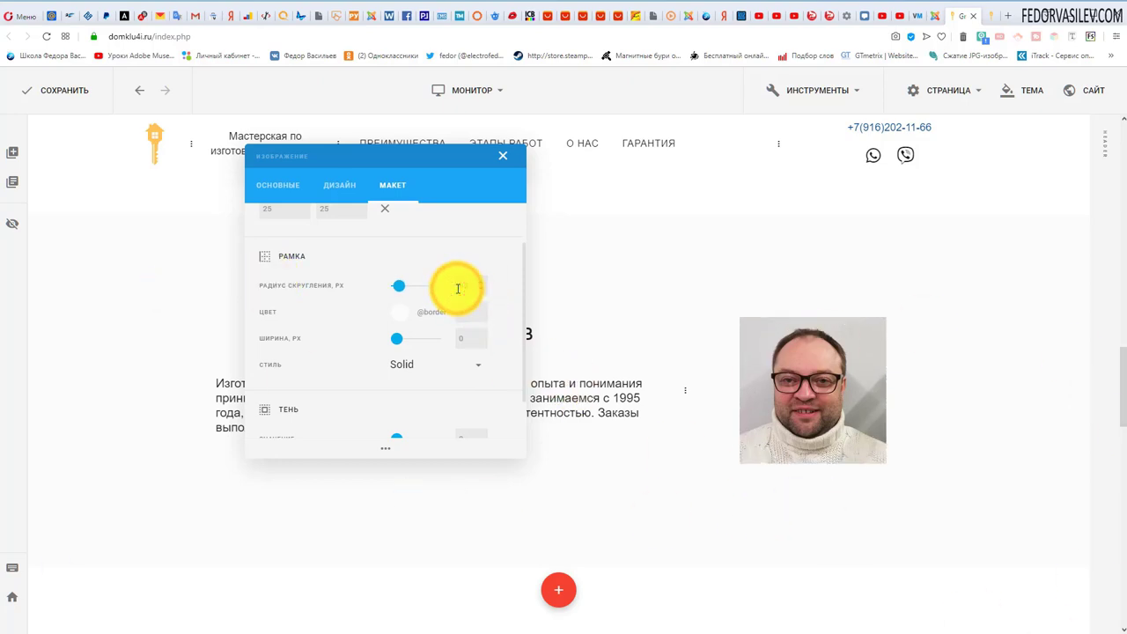
pyautogui.moveTo(458, 288); pyautogui.dragTo(445, 314)
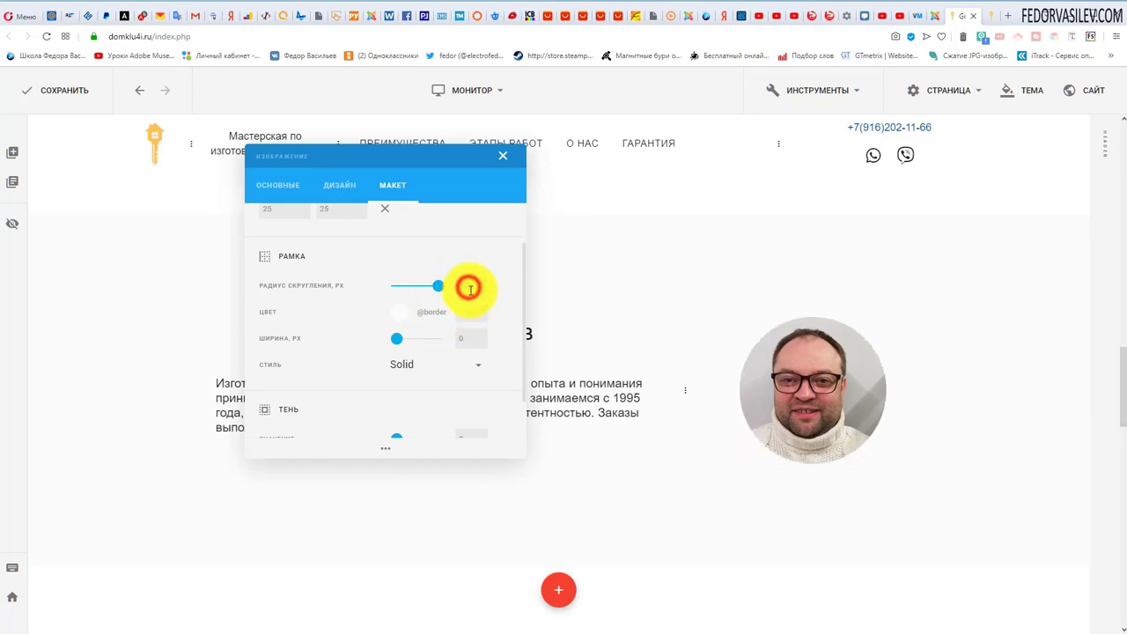
pyautogui.click(503, 155)
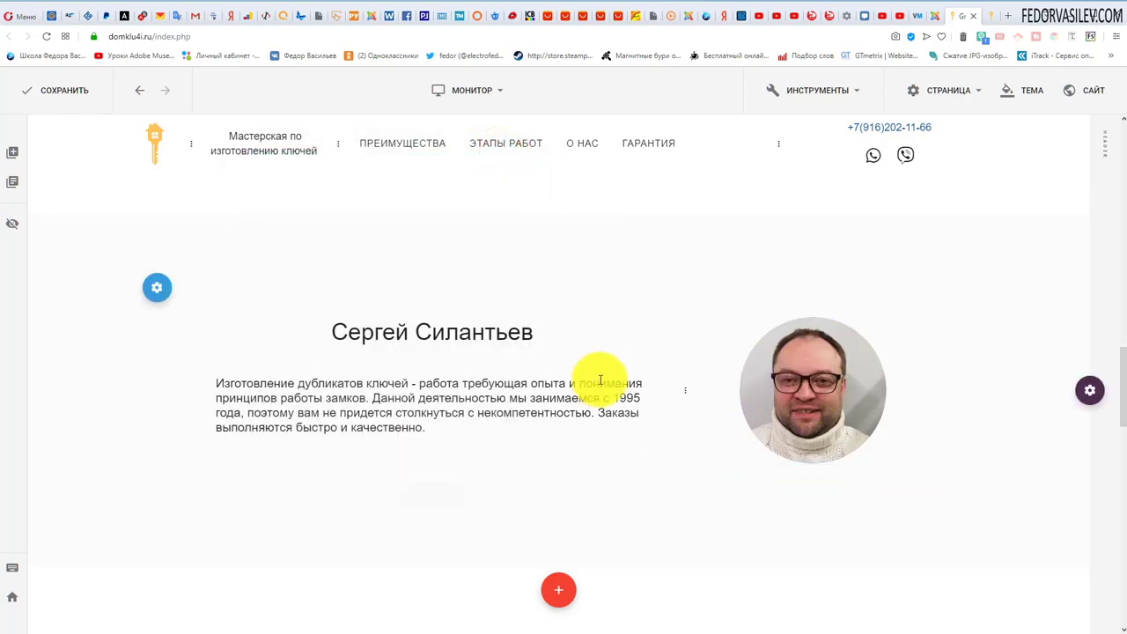
# Open the Yandex map's settings and examine its API key, location and display options
pyautogui.scroll(-15, 588, 363)
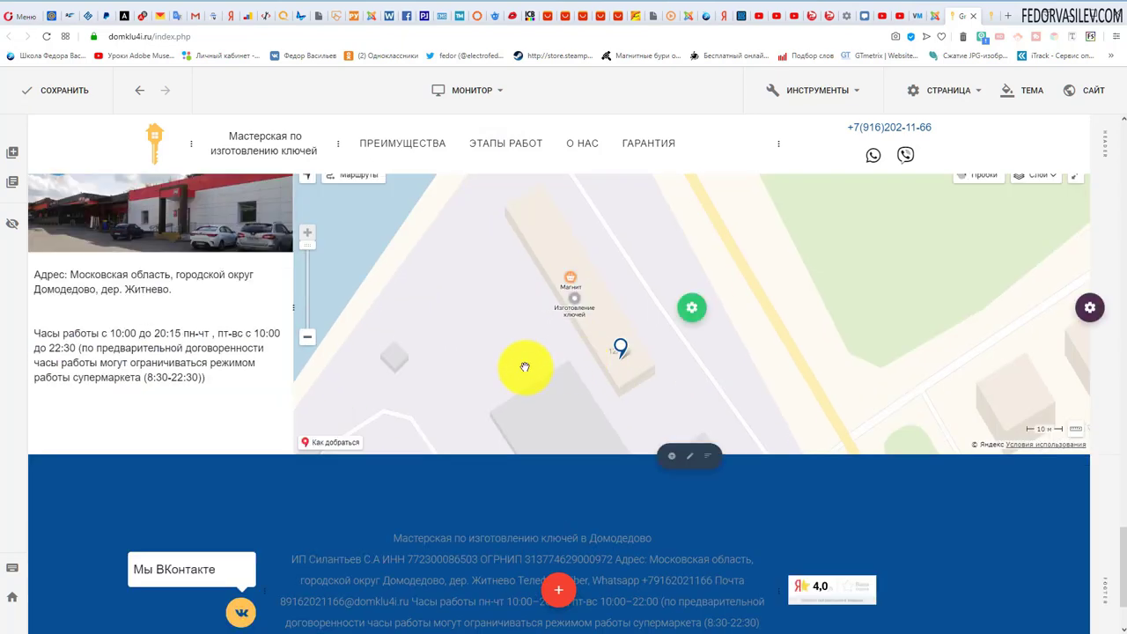
pyautogui.scroll(2, 805, 516)
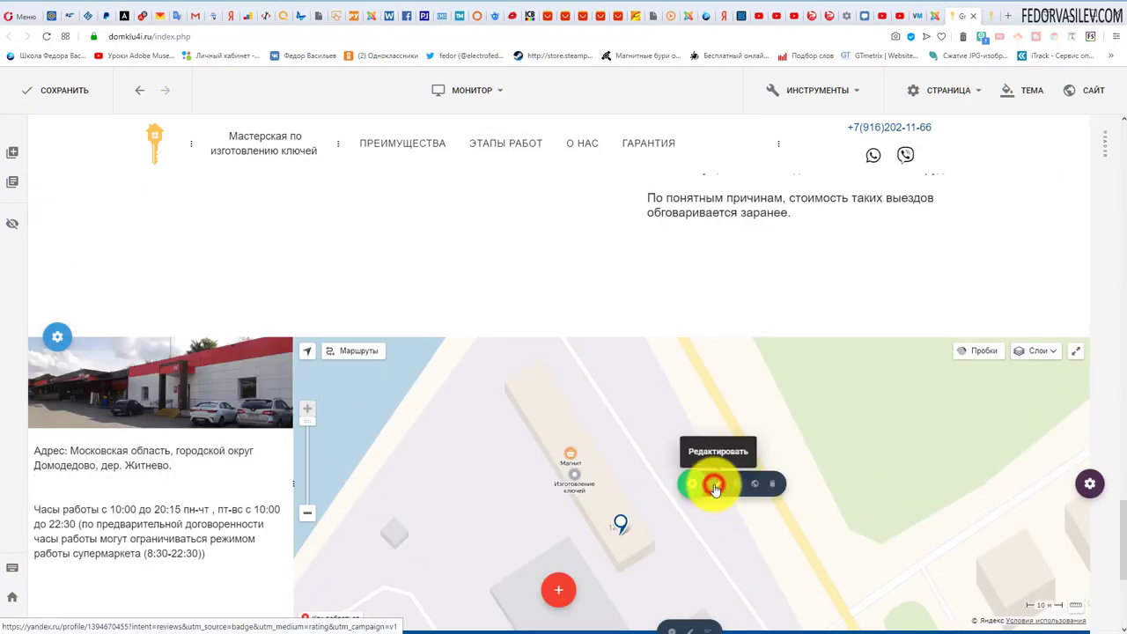
pyautogui.click(715, 487)
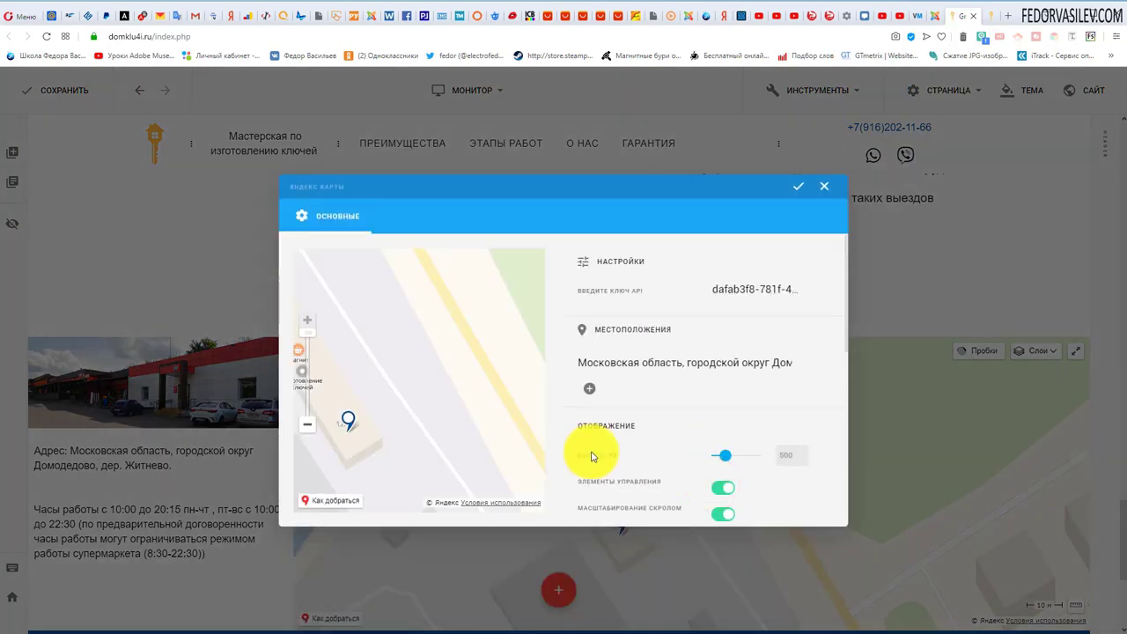
pyautogui.moveTo(749, 375)
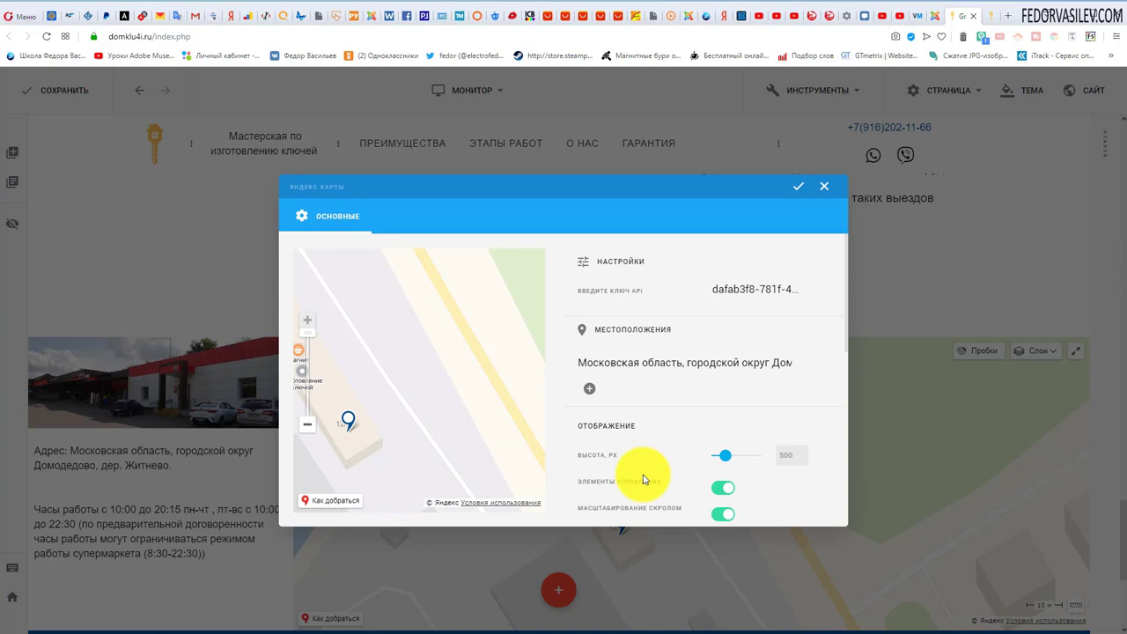
# Add an empty second location to the map, view its marker colour, title and description fields, and close the map settings
pyautogui.click(588, 392)
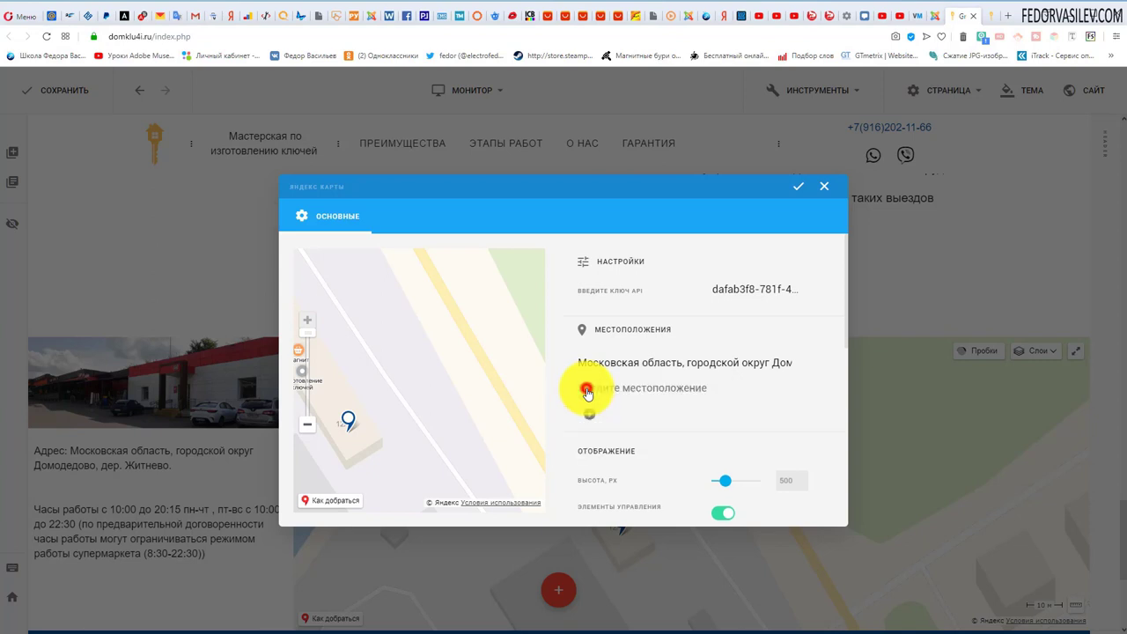
pyautogui.click(631, 388)
pyautogui.click(800, 389)
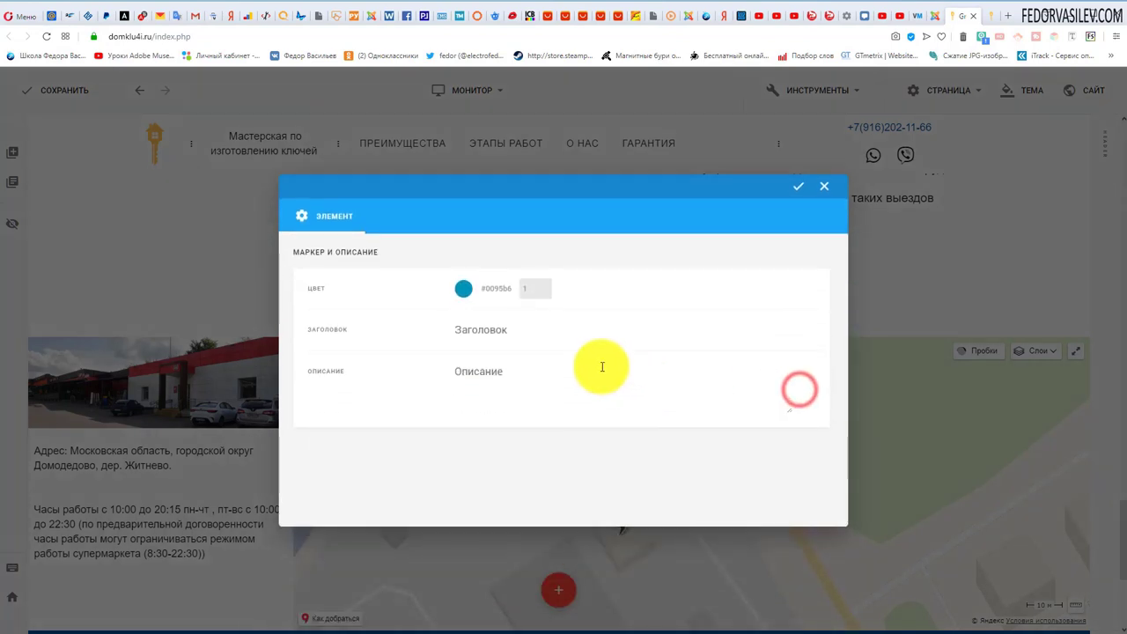
pyautogui.click(481, 329)
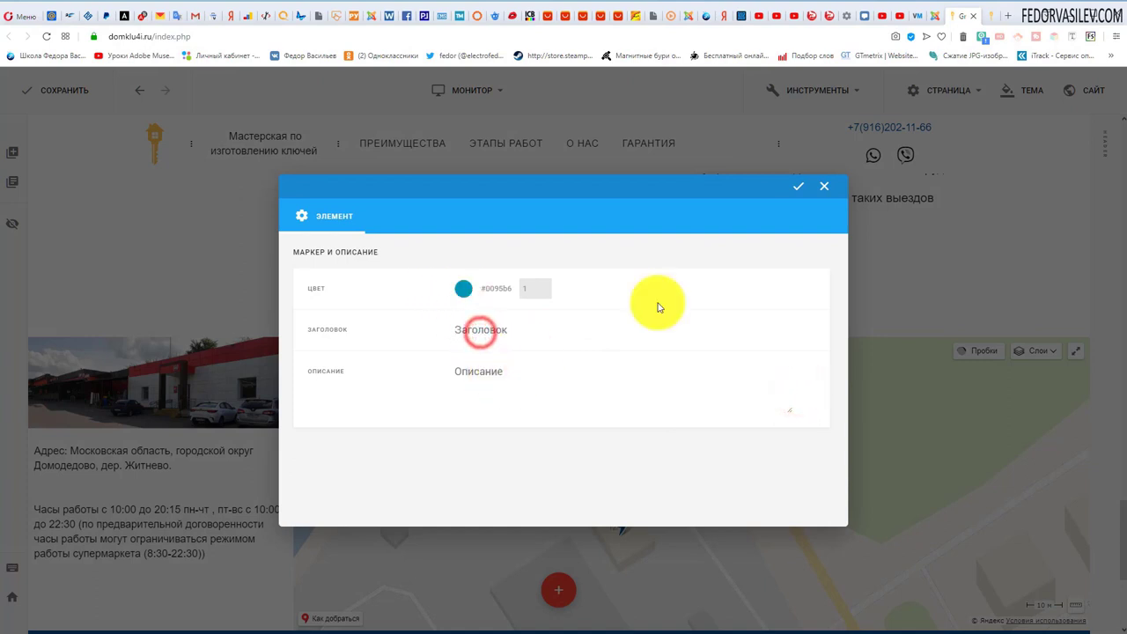
pyautogui.click(827, 193)
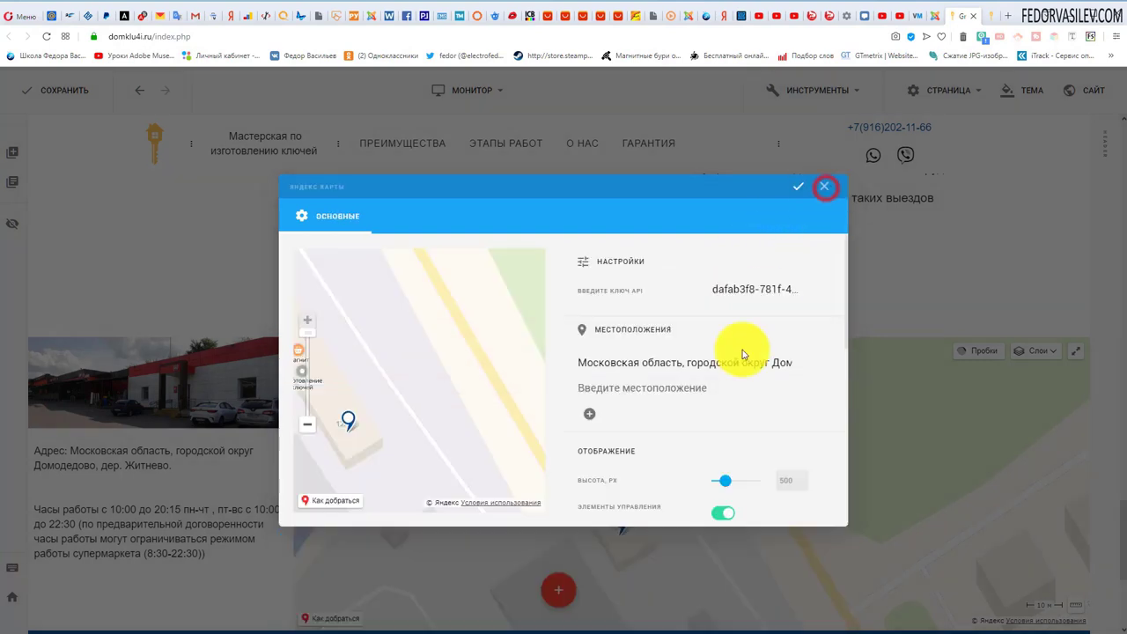
pyautogui.click(826, 184)
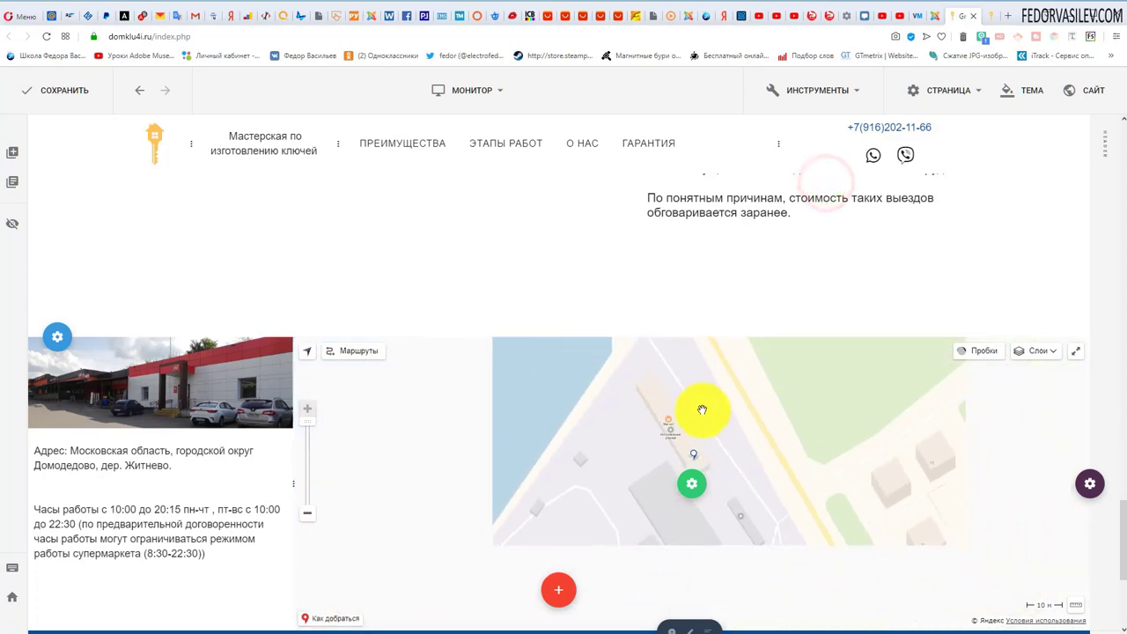
# Examine the marker on the editor's map and open its information balloon on the published page
pyautogui.scroll(2, 696, 450)
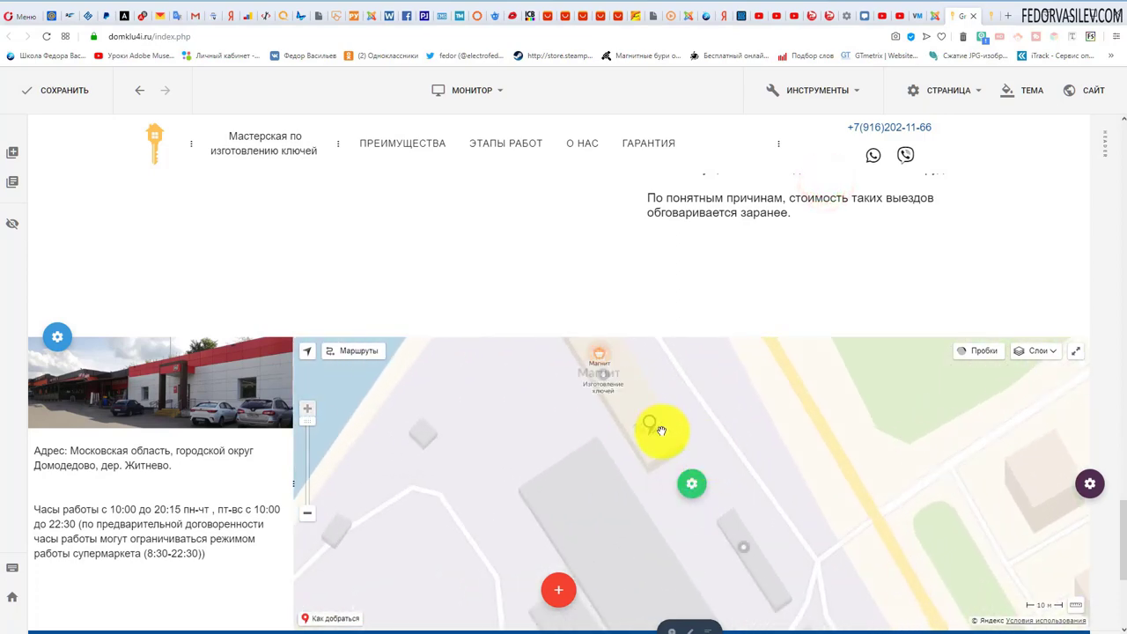
pyautogui.moveTo(590, 457); pyautogui.dragTo(587, 502)
pyautogui.click(547, 519)
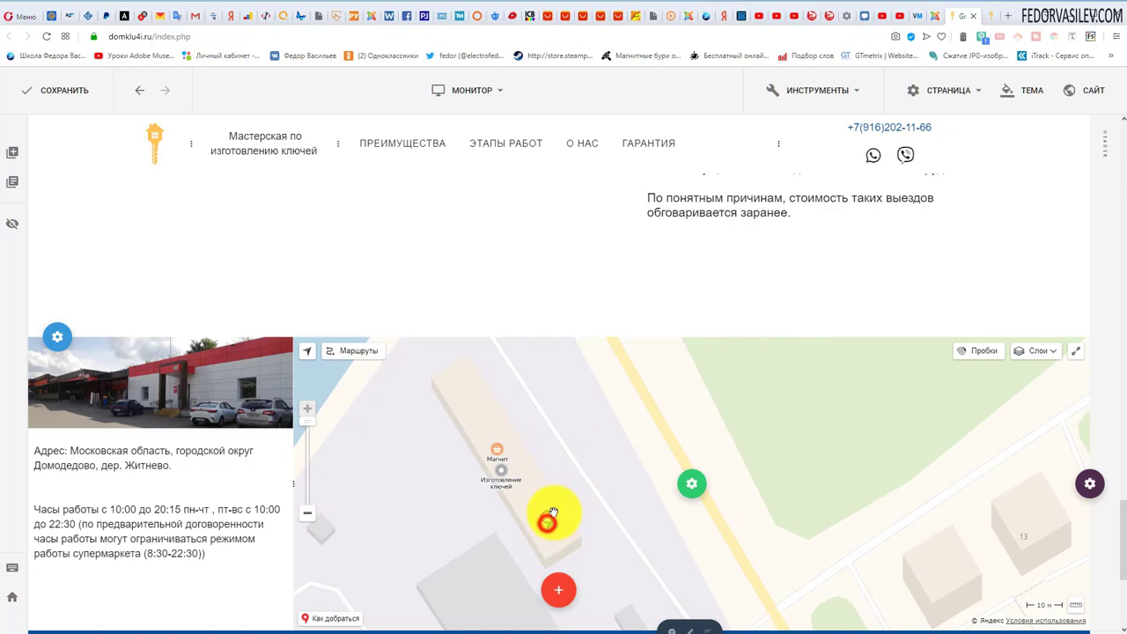
pyautogui.click(993, 18)
pyautogui.scroll(-5, 634, 370)
pyautogui.scroll(-12, 621, 388)
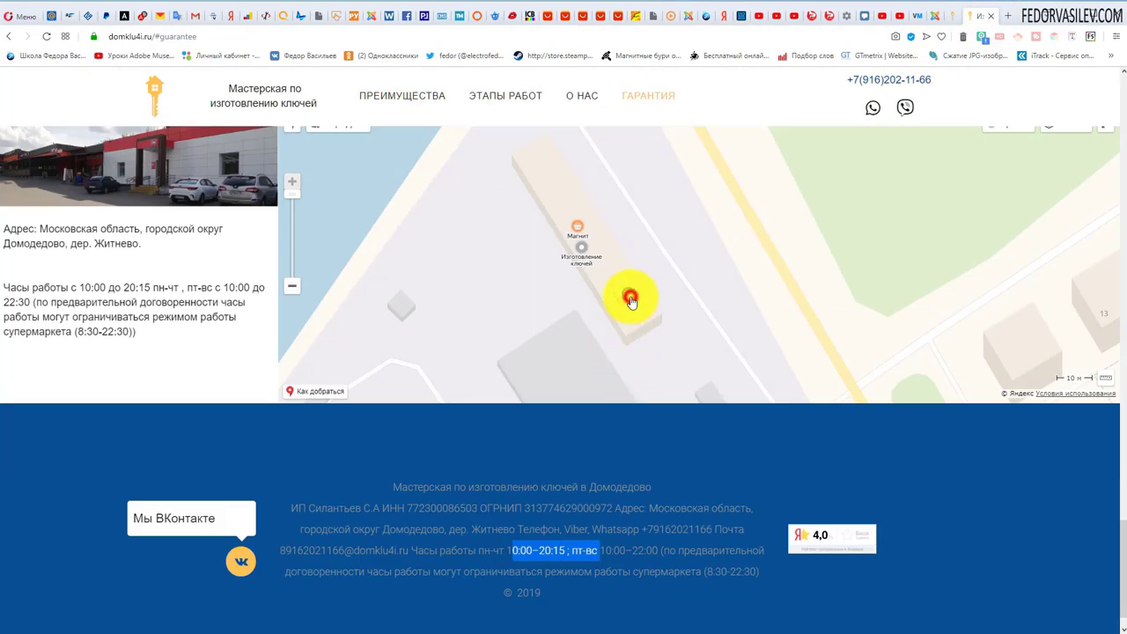
pyautogui.click(631, 300)
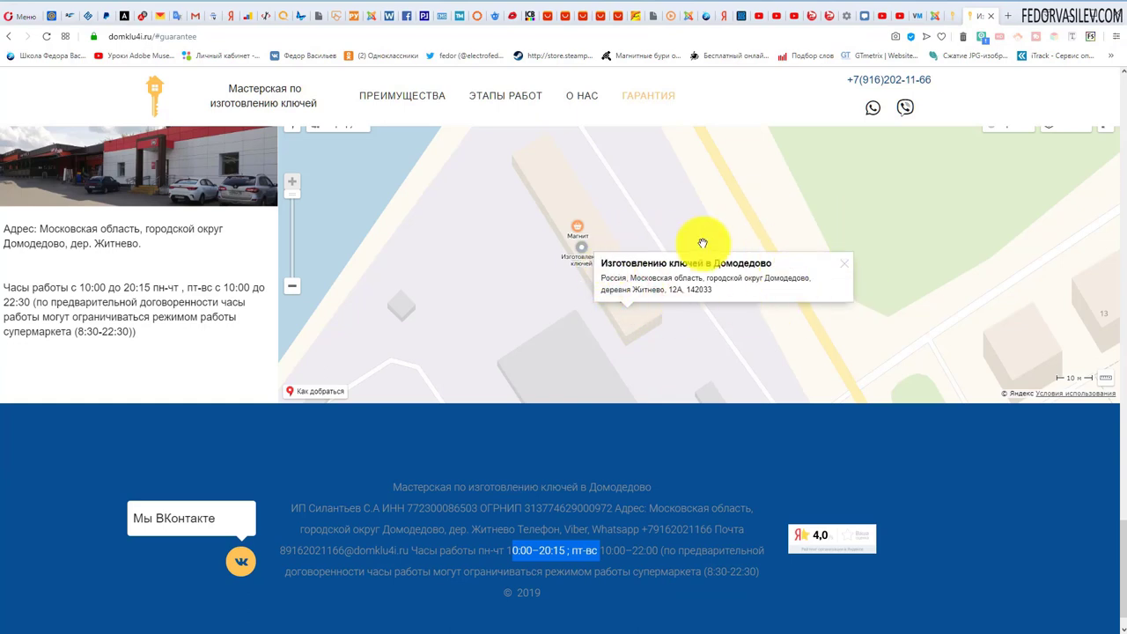
# Return to the page editor and review the marker colour, title and description of the map's first location
pyautogui.click(949, 22)
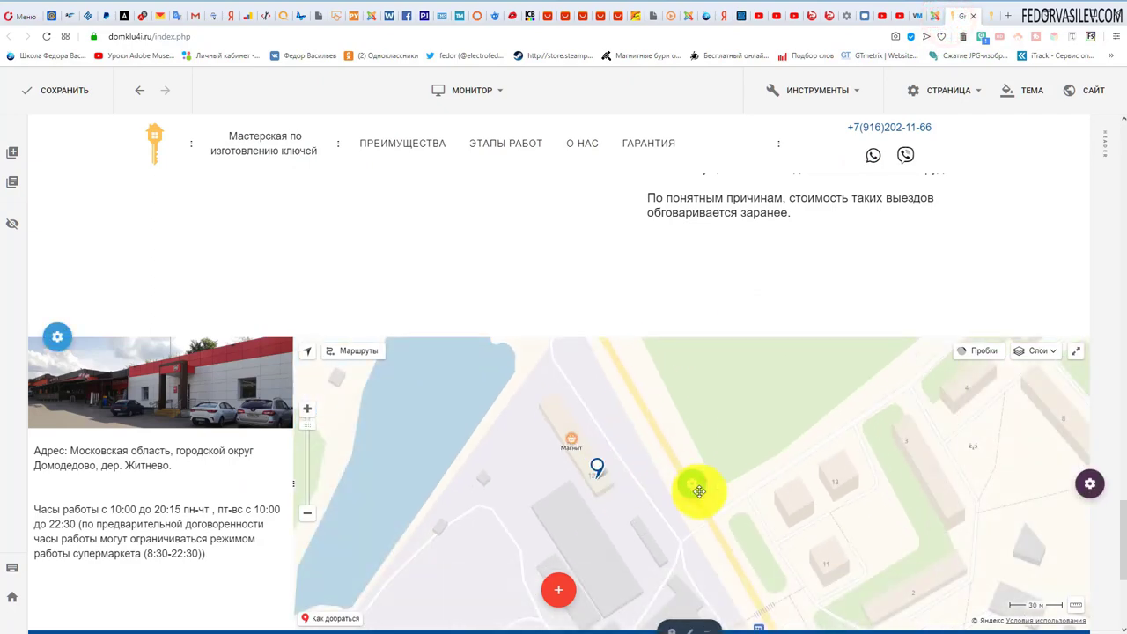
pyautogui.click(722, 487)
pyautogui.scroll(3, 734, 327)
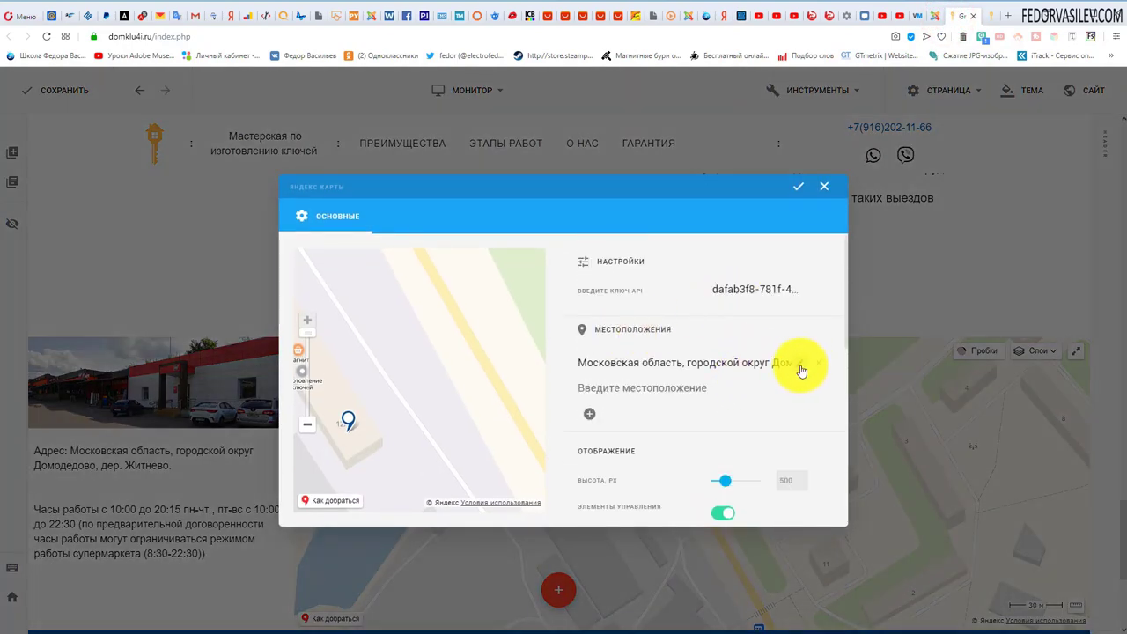
pyautogui.click(801, 369)
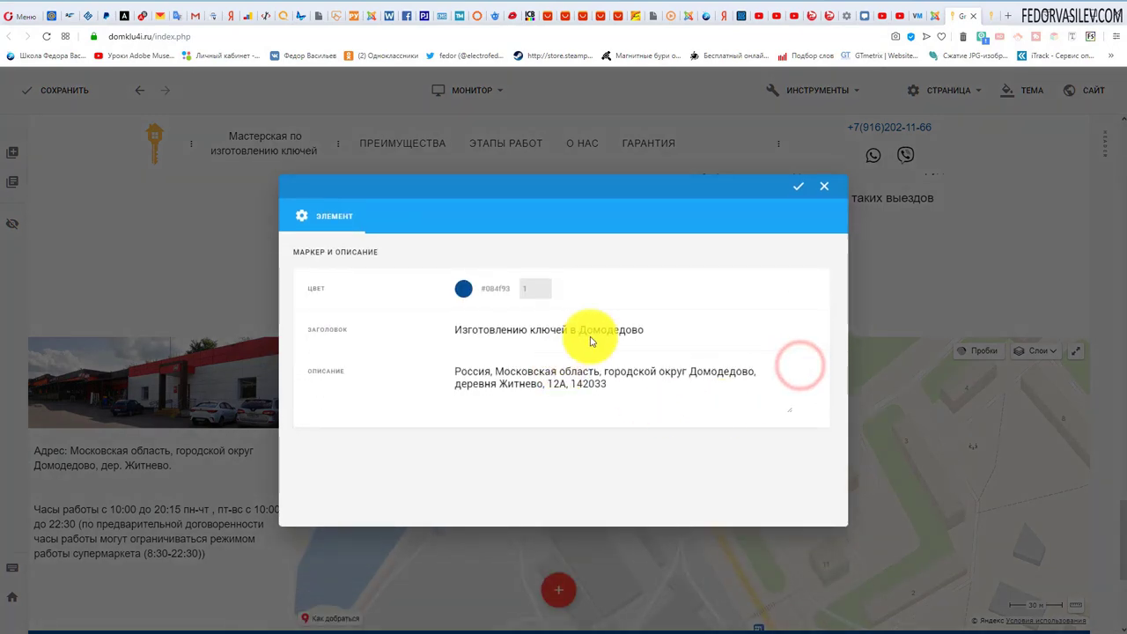
pyautogui.tripleClick(644, 328)
pyautogui.tripleClick(606, 381)
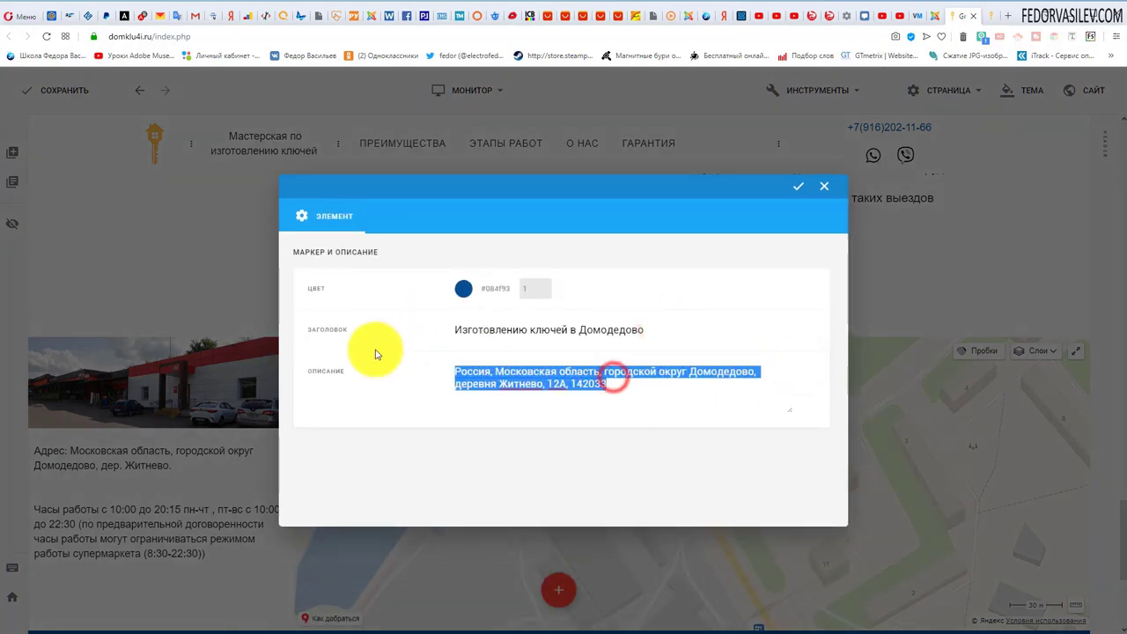
pyautogui.click(826, 189)
# Review the map's display options and the full address of its first location, and close the map settings
pyautogui.scroll(-4, 669, 376)
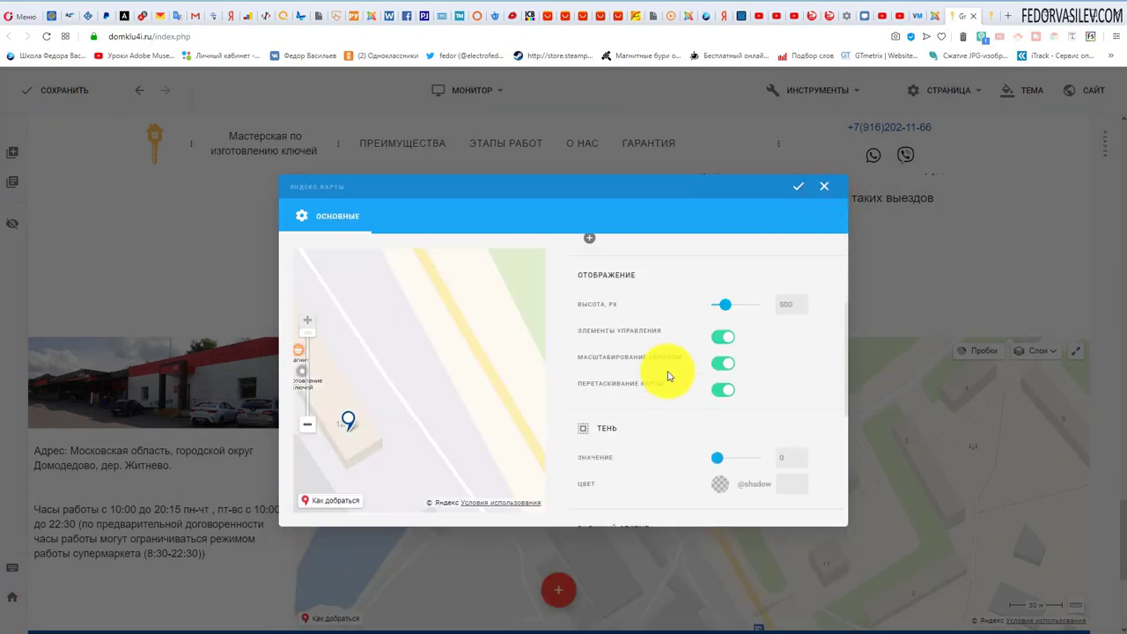
pyautogui.scroll(3, 668, 352)
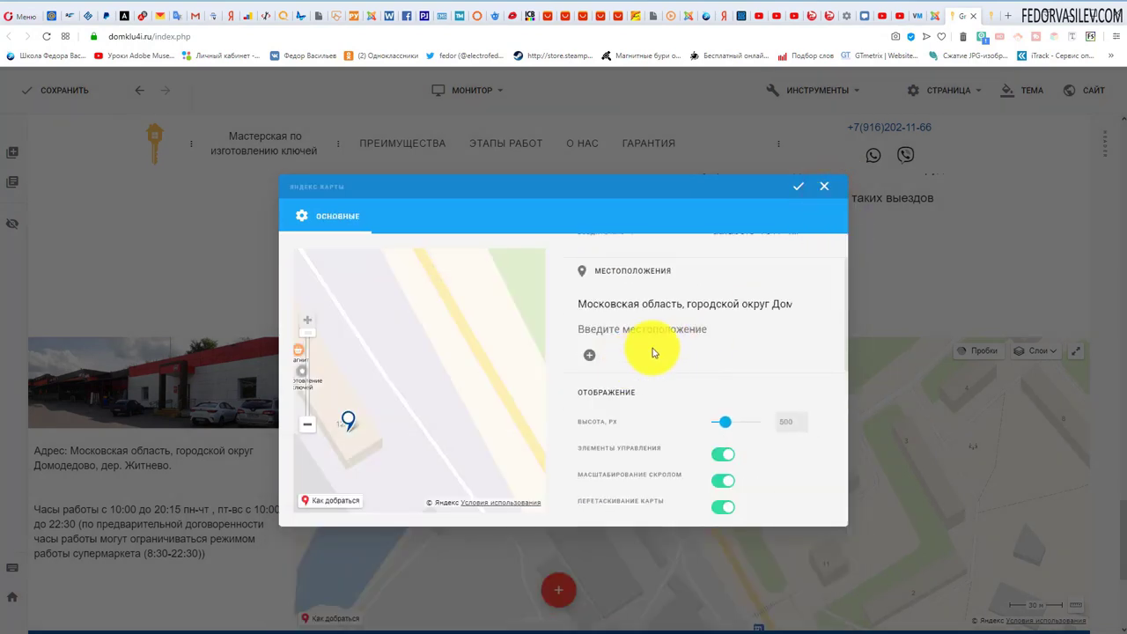
pyautogui.scroll(1, 653, 352)
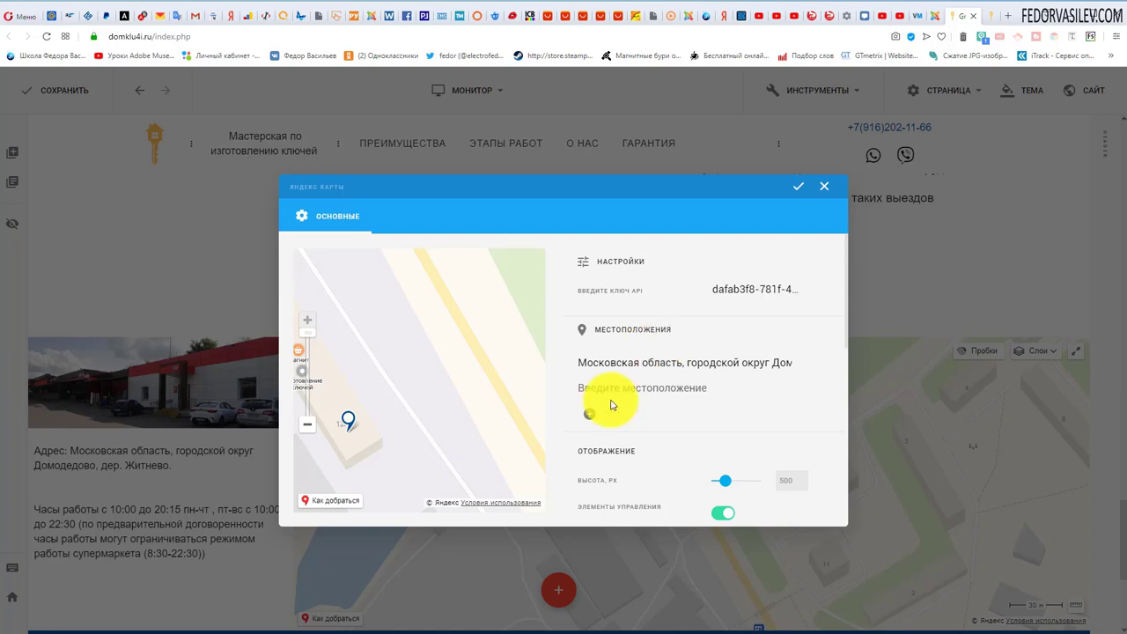
pyautogui.moveTo(598, 366)
pyautogui.moveTo(587, 363); pyautogui.dragTo(799, 364)
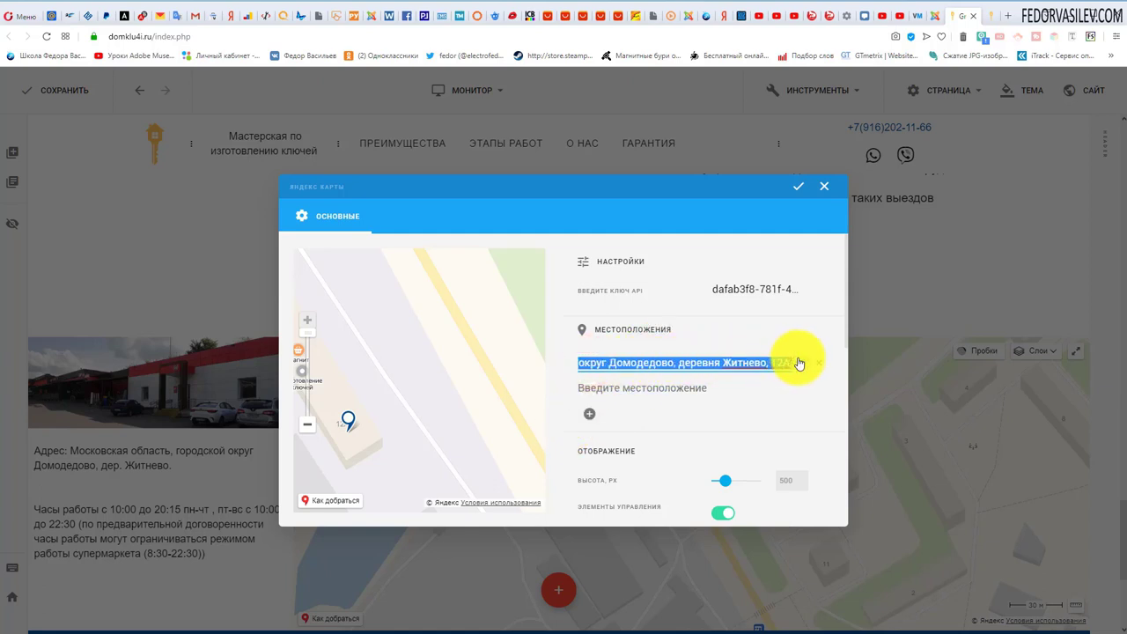
pyautogui.click(827, 183)
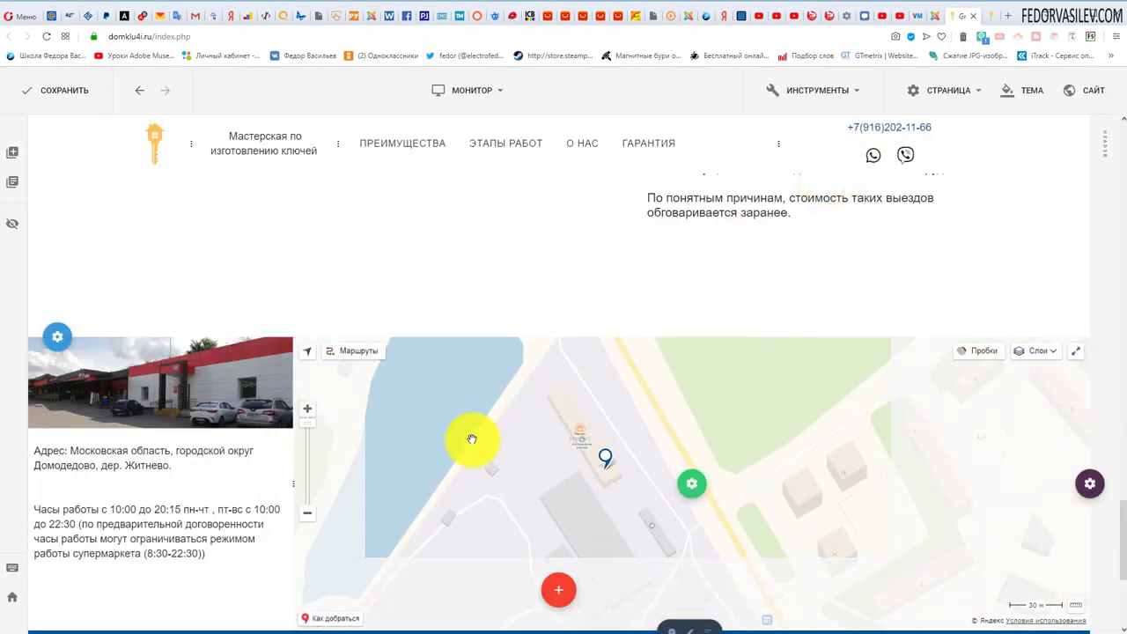
# Examine the footer text block and highlight part of its opening hours directly on the page
pyautogui.click(536, 272)
pyautogui.scroll(-1, 537, 272)
pyautogui.moveTo(546, 372); pyautogui.dragTo(625, 365)
pyautogui.scroll(-2, 373, 554)
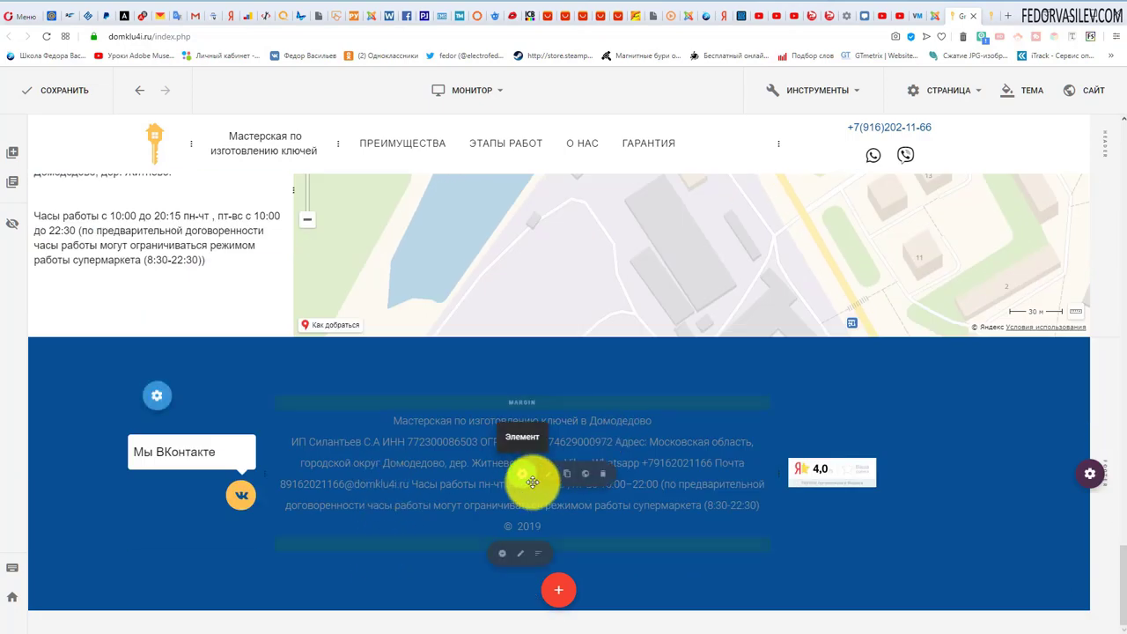
pyautogui.moveTo(532, 482); pyautogui.dragTo(559, 496)
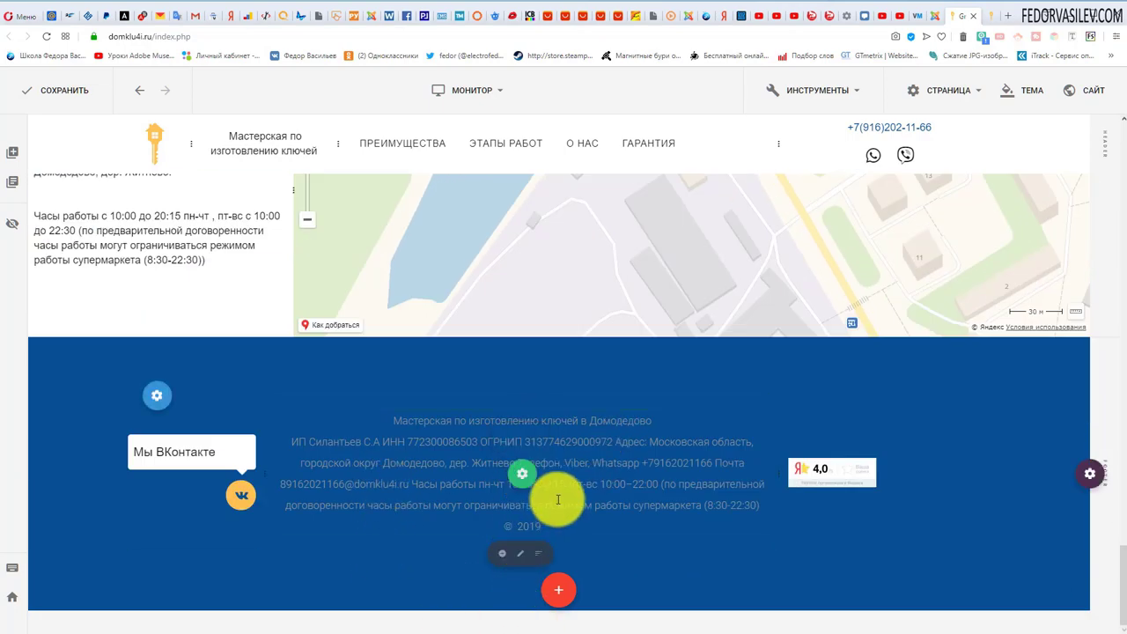
pyautogui.click(660, 483)
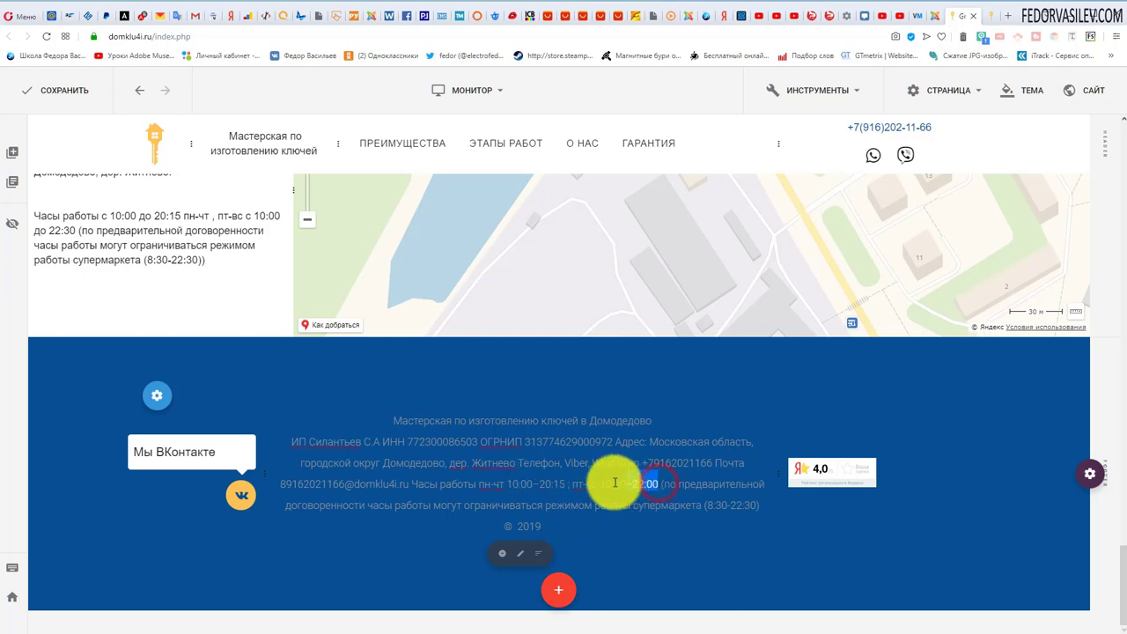
pyautogui.moveTo(614, 483); pyautogui.dragTo(566, 487)
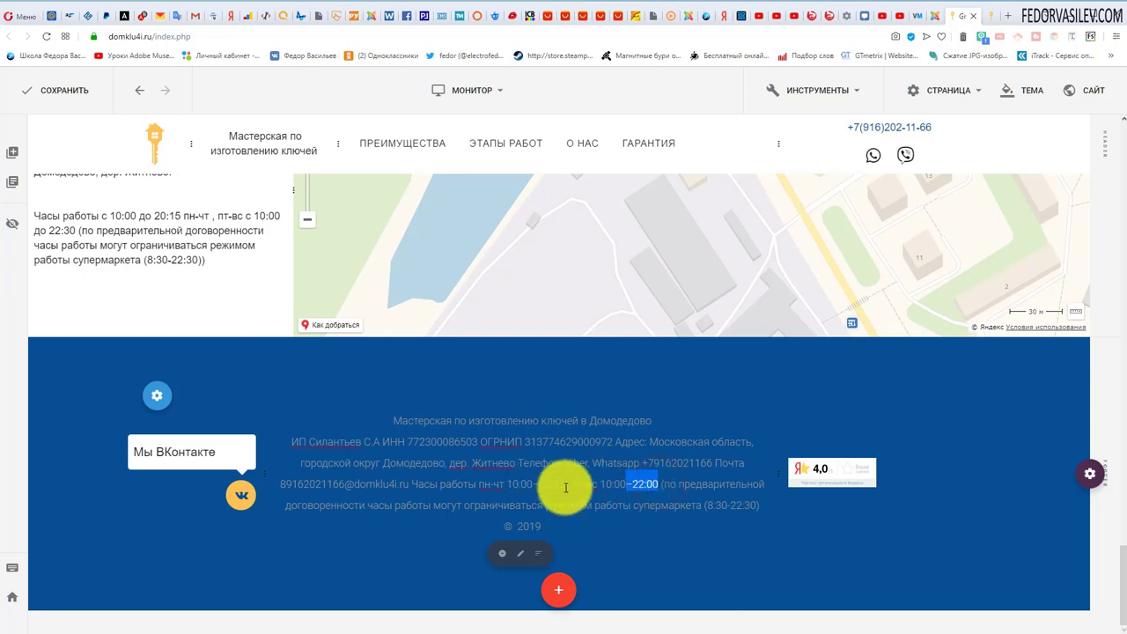
pyautogui.click(614, 495)
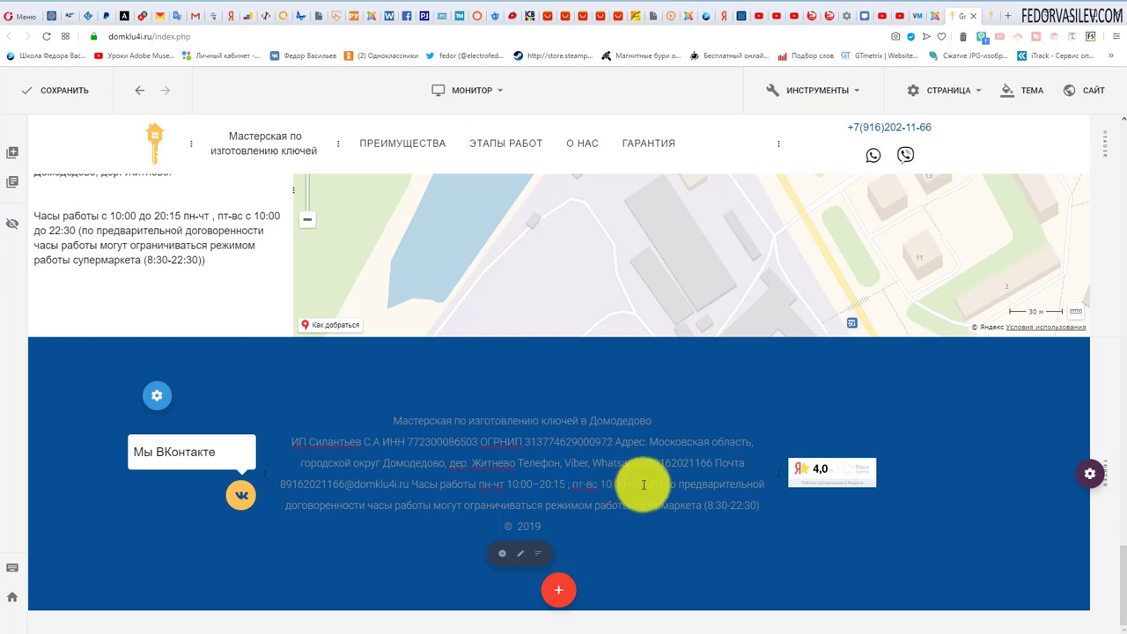
pyautogui.click(644, 485)
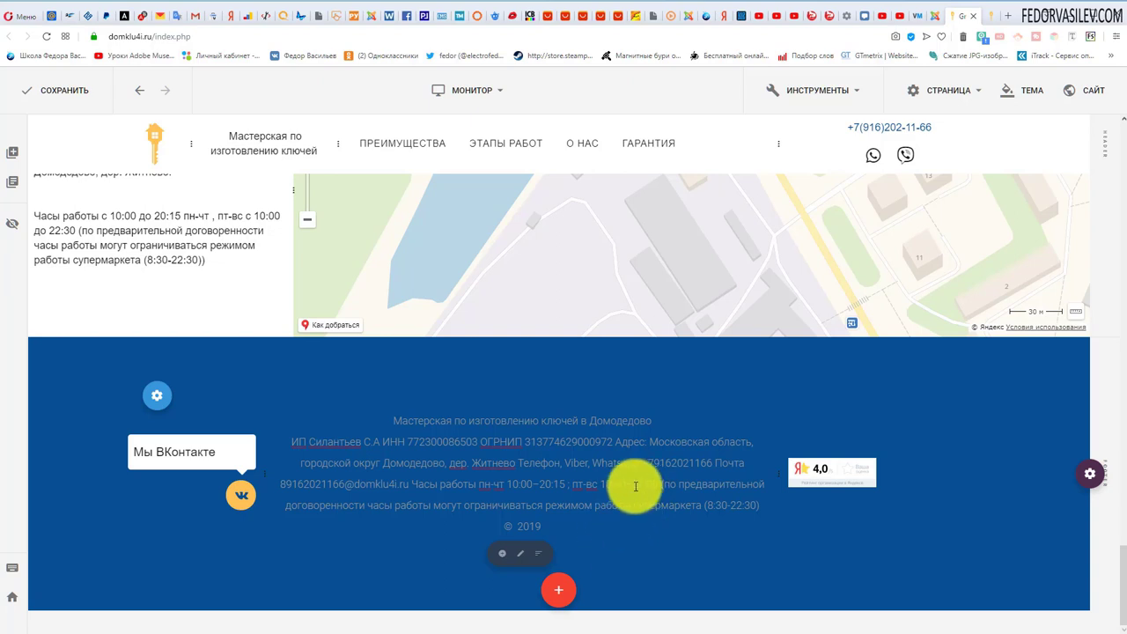
pyautogui.click(652, 548)
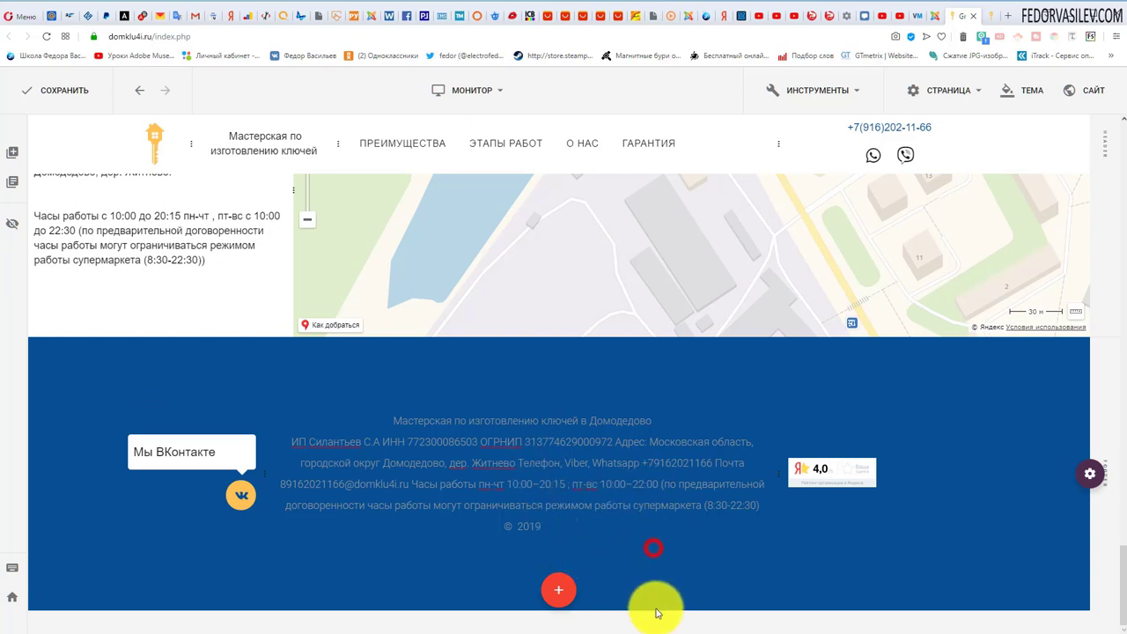
# Review the footer text in the enlarged text editor, close the editor and save the page
pyautogui.click(546, 476)
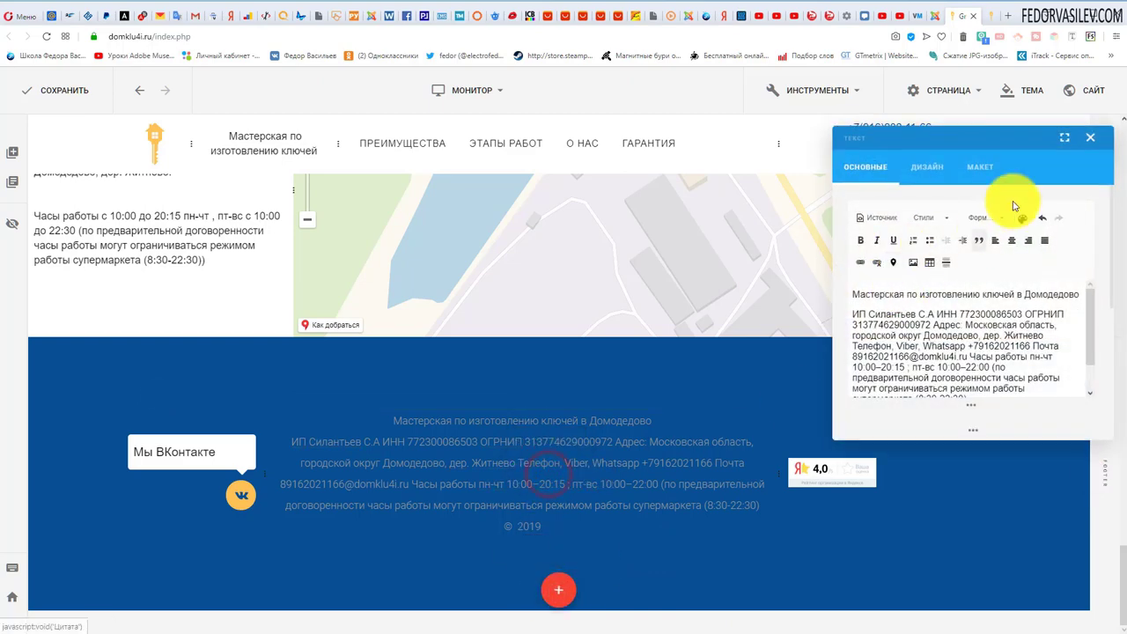
pyautogui.doubleClick(1011, 136)
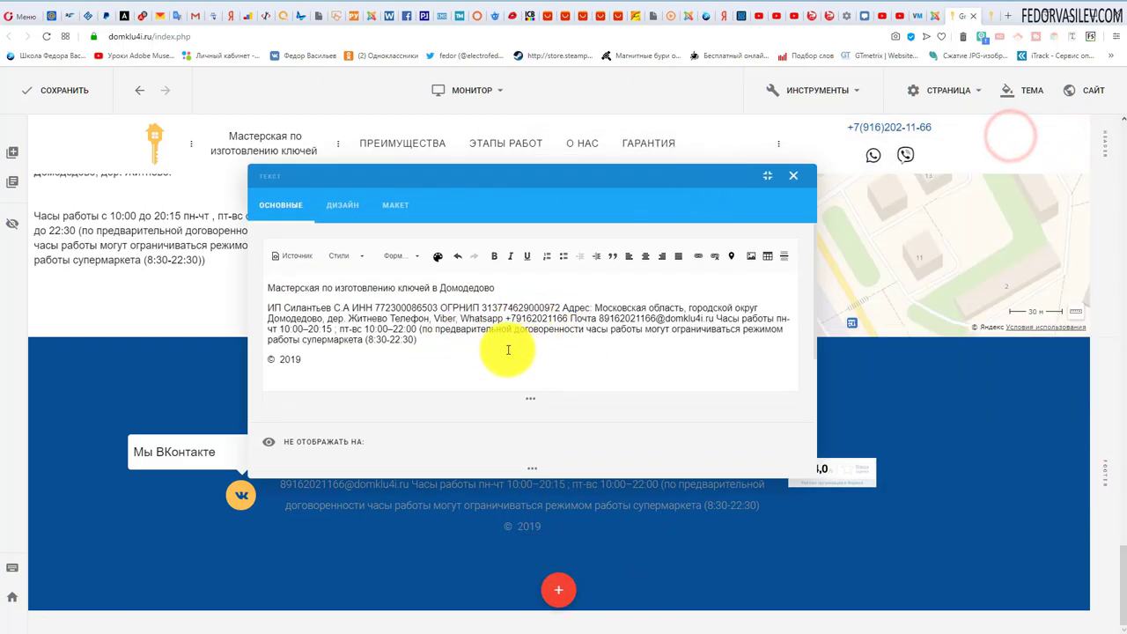
pyautogui.click(794, 182)
pyautogui.click(60, 106)
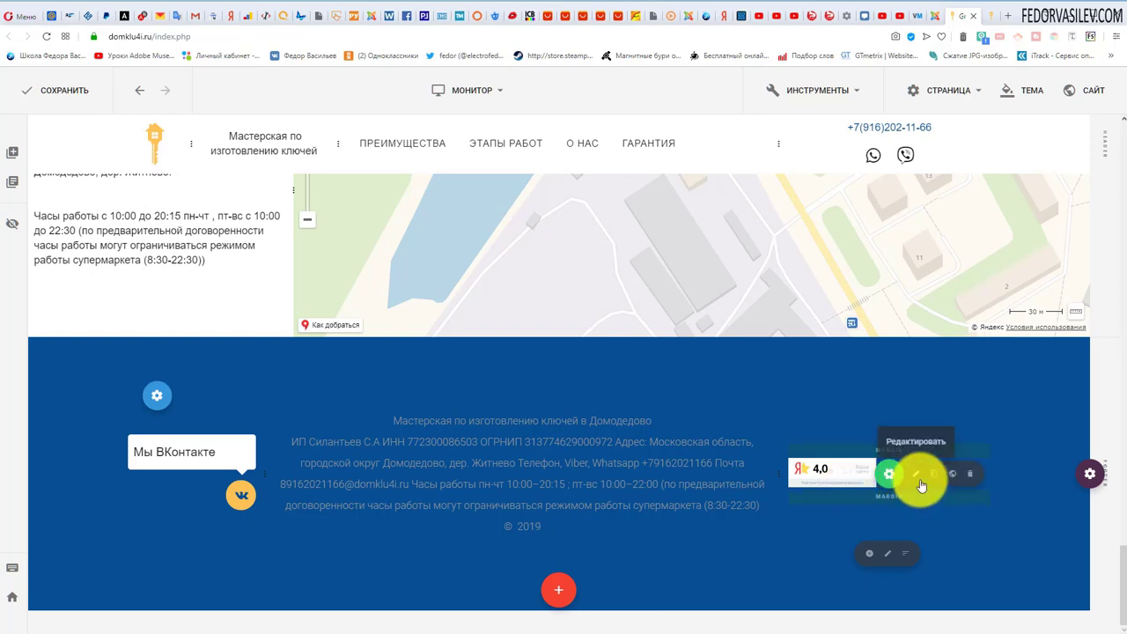
# Inspect the HTML code of the Yandex rating badge in the footer, highlight the iframe snippet and close the code editor
pyautogui.click(918, 479)
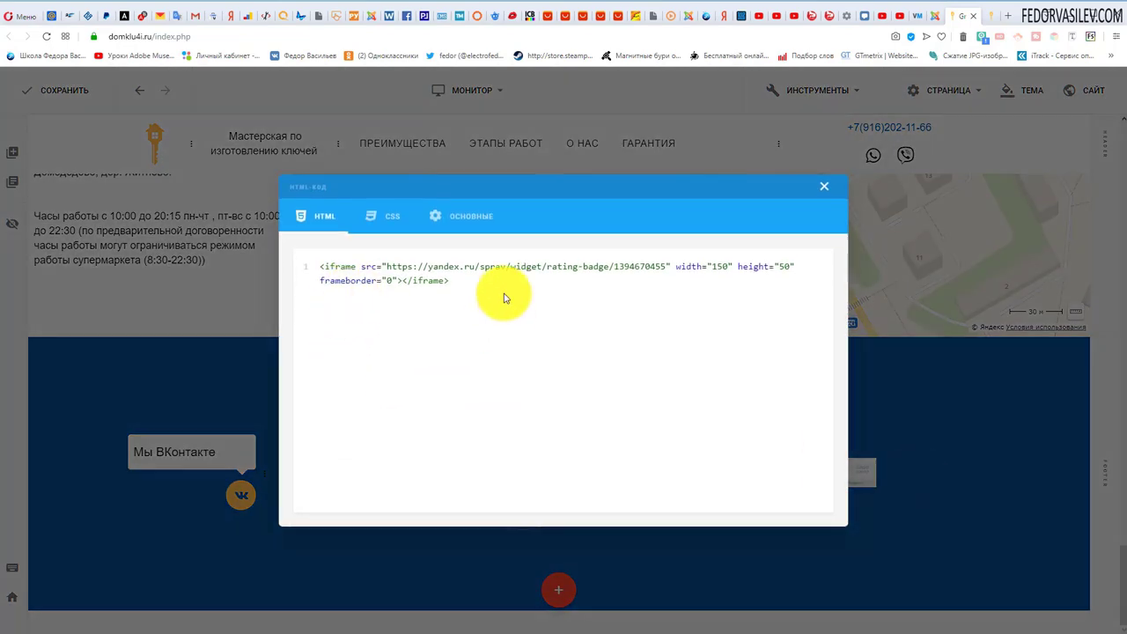
pyautogui.tripleClick(503, 291)
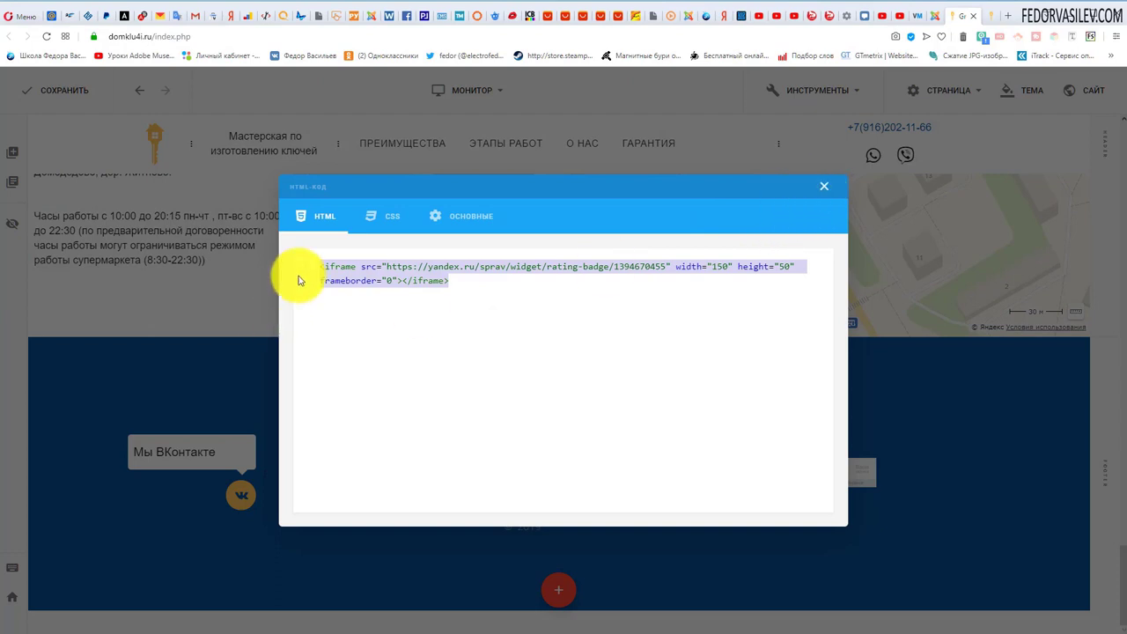
pyautogui.click(825, 189)
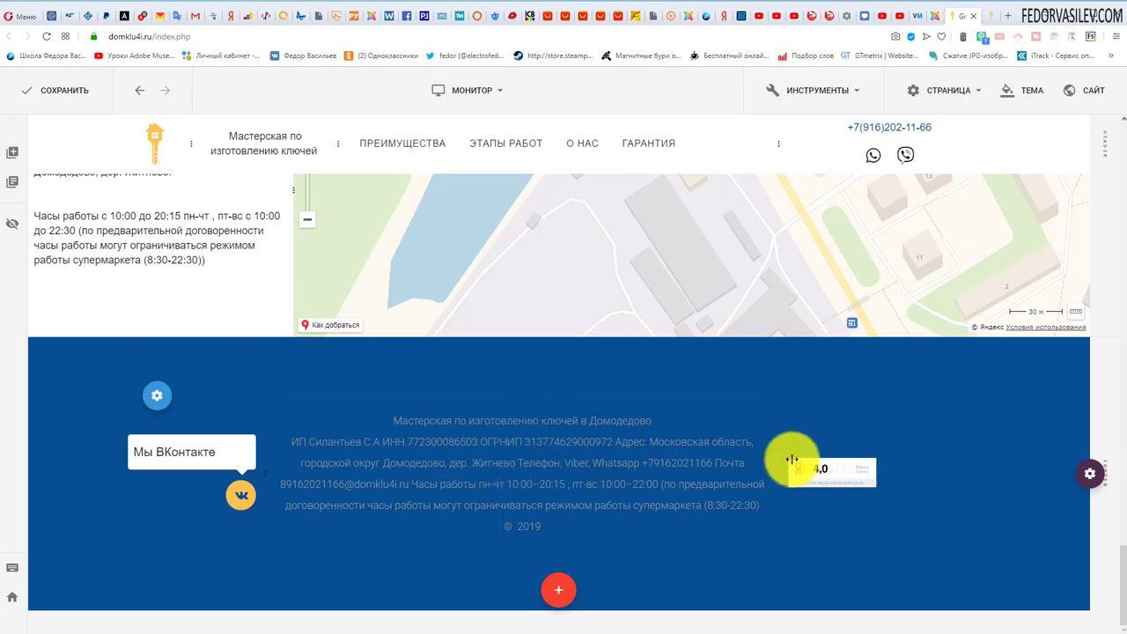
# Search Yandex in a new browser tab for the suggested query "школа федора васильева"
pyautogui.scroll(3, 511, 476)
pyautogui.scroll(20, 507, 474)
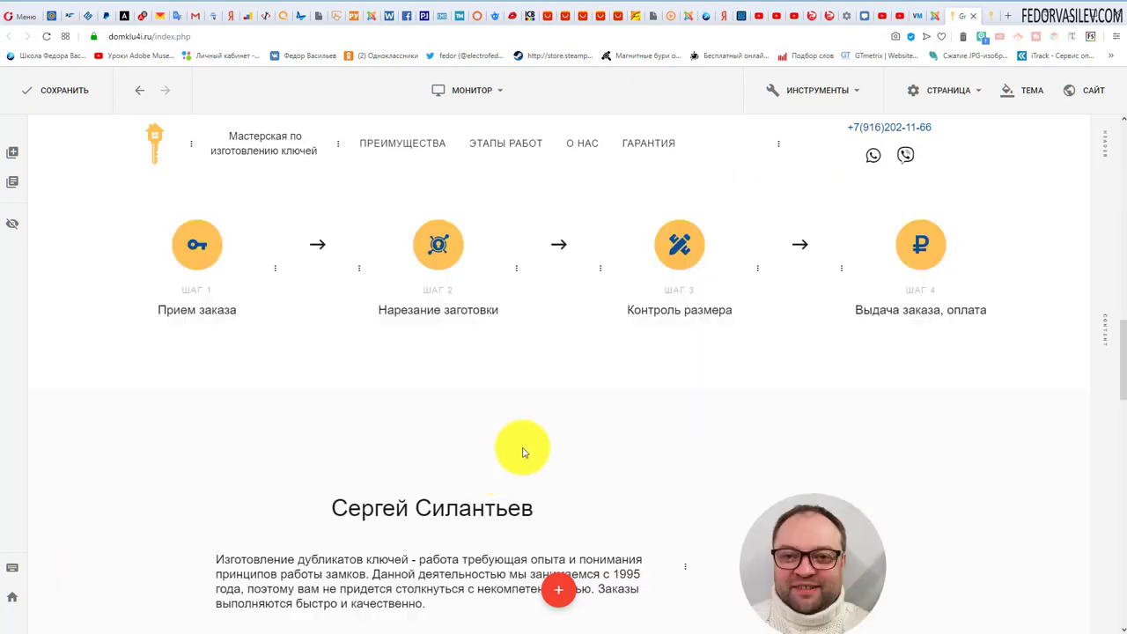
pyautogui.scroll(1, 405, 255)
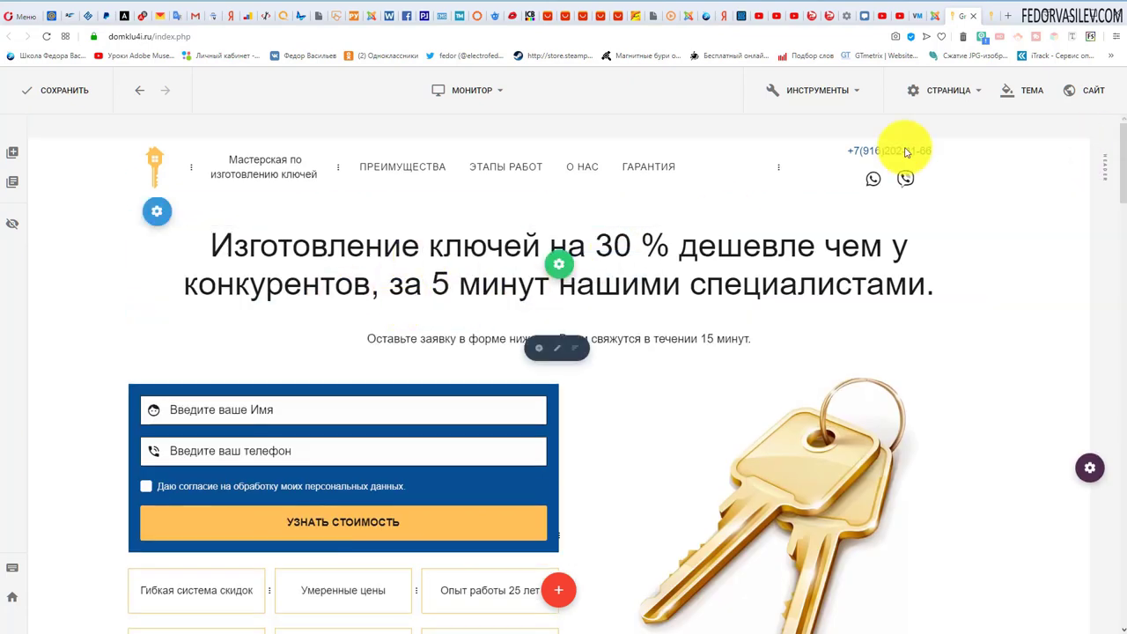
pyautogui.click(1008, 24)
pyautogui.click(398, 119)
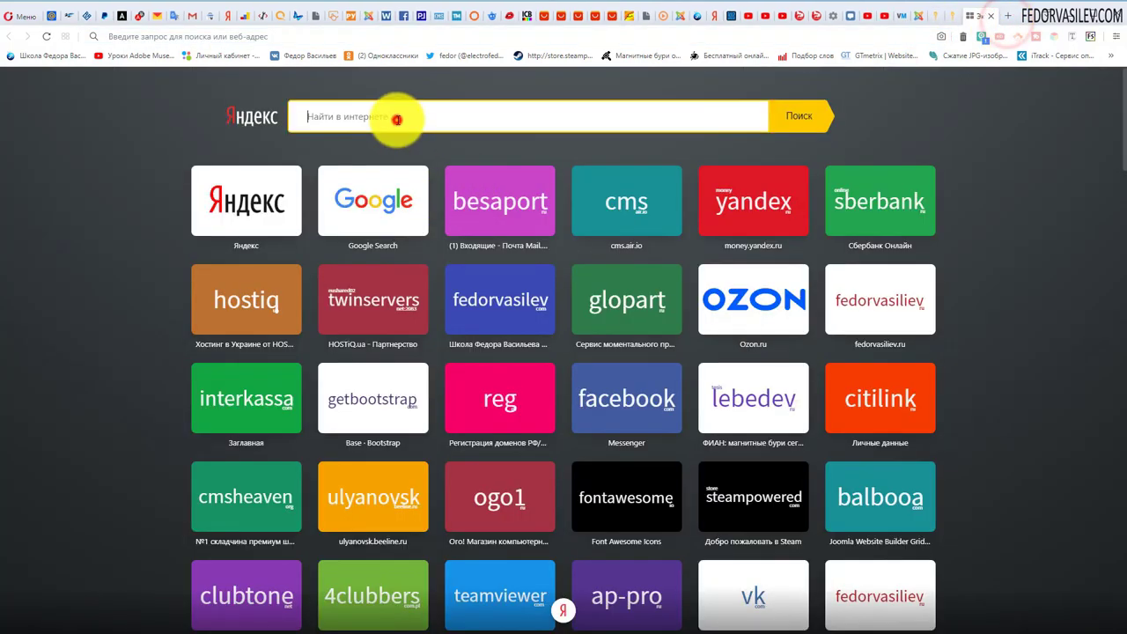
pyautogui.write('шко')
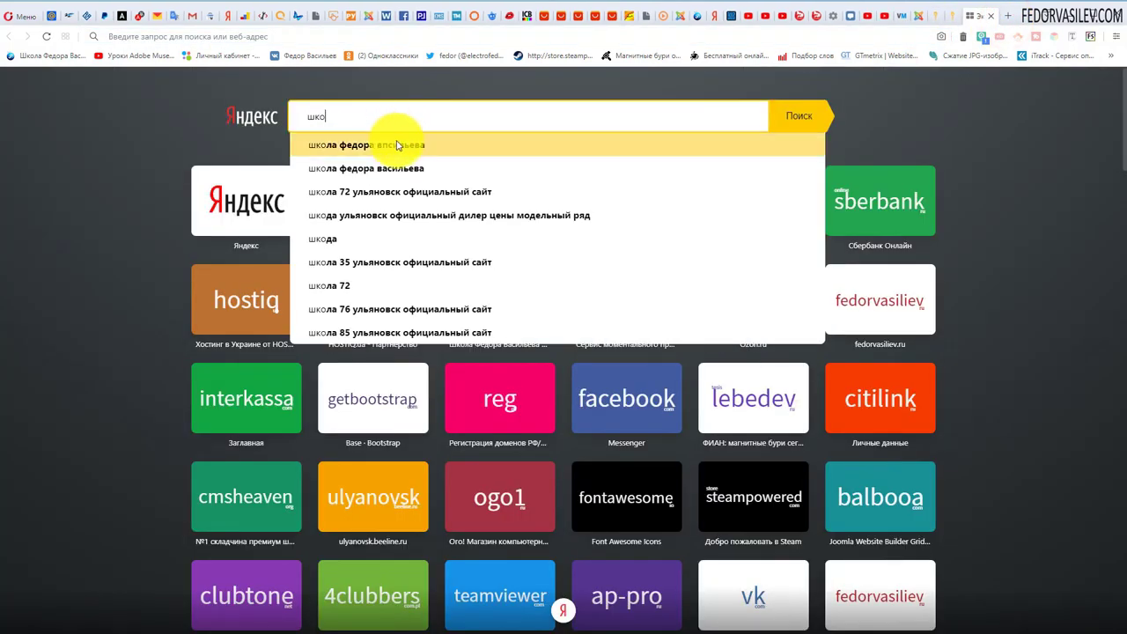
pyautogui.click(397, 144)
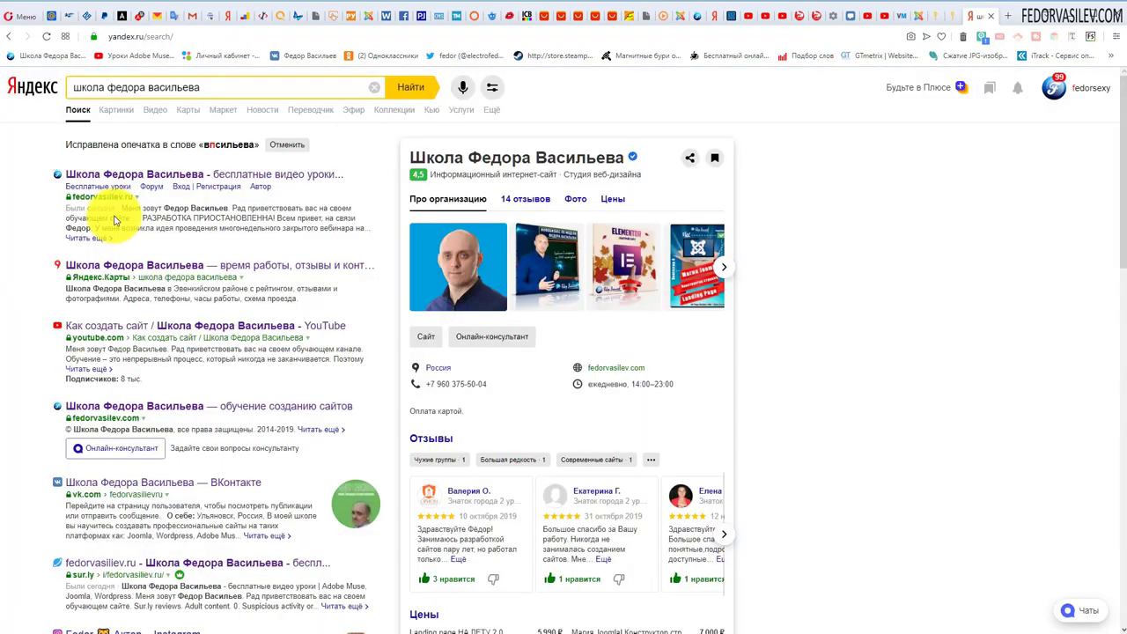
# Highlight the title and the description line of the fedorvasilev.com entry in the search results
pyautogui.scroll(-2, 13, 212)
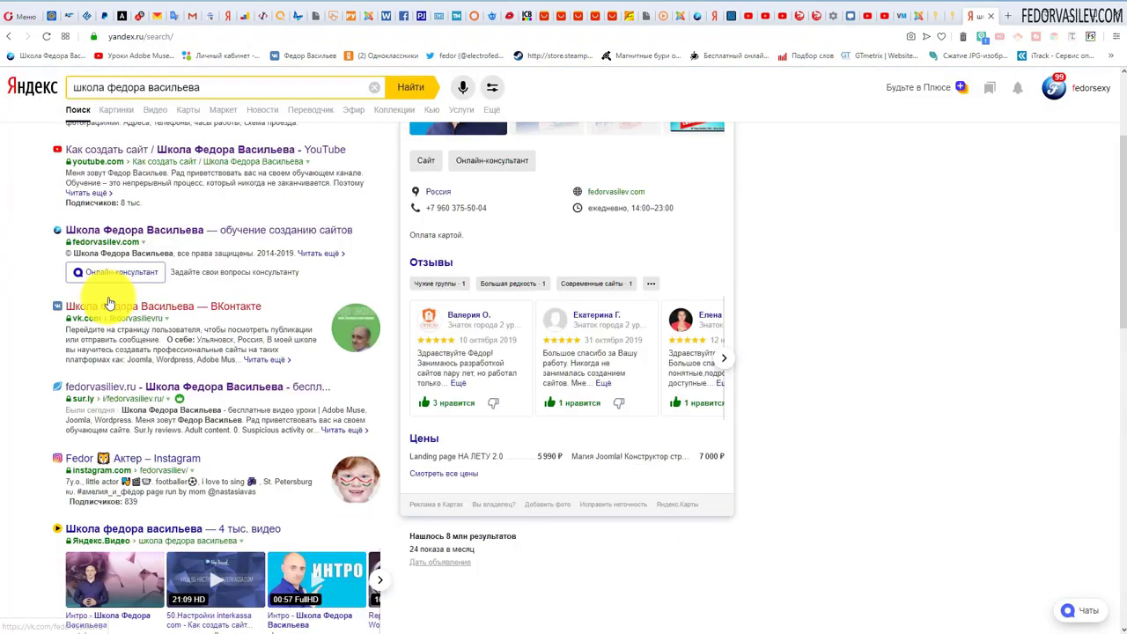
pyautogui.moveTo(57, 227); pyautogui.dragTo(278, 287)
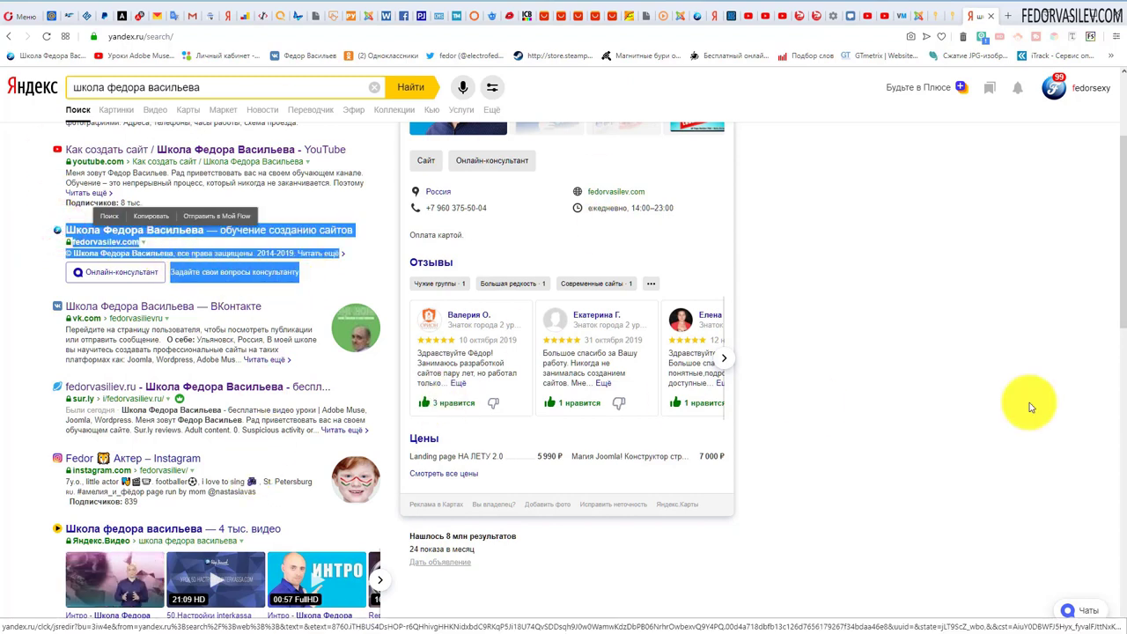
pyautogui.click(1008, 343)
pyautogui.moveTo(356, 230); pyautogui.dragTo(66, 230)
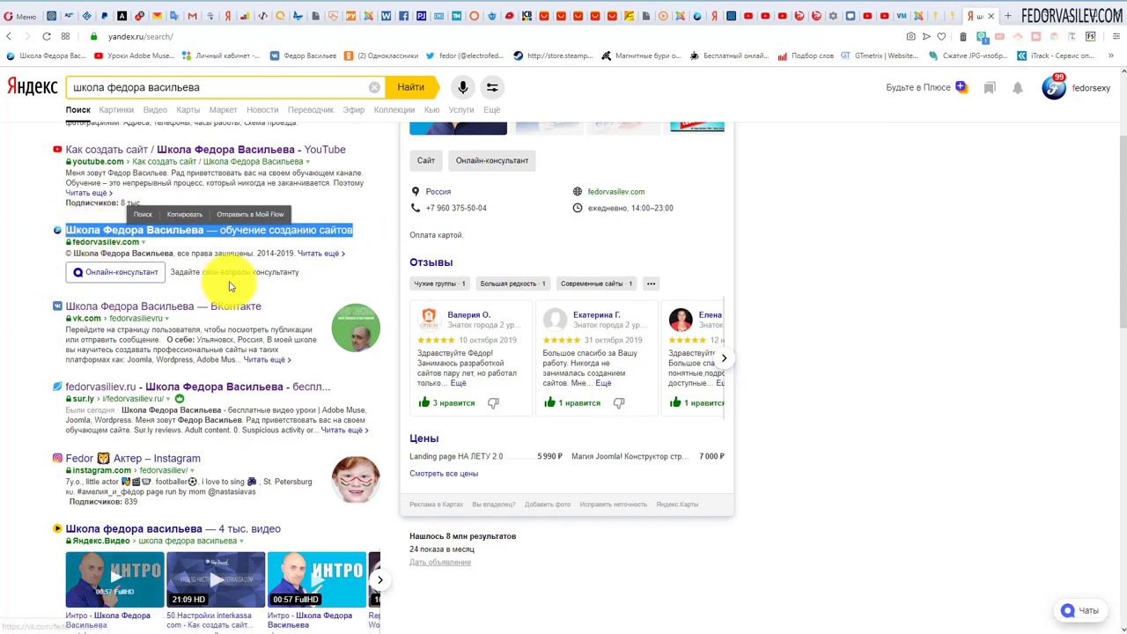
pyautogui.moveTo(357, 253); pyautogui.dragTo(69, 264)
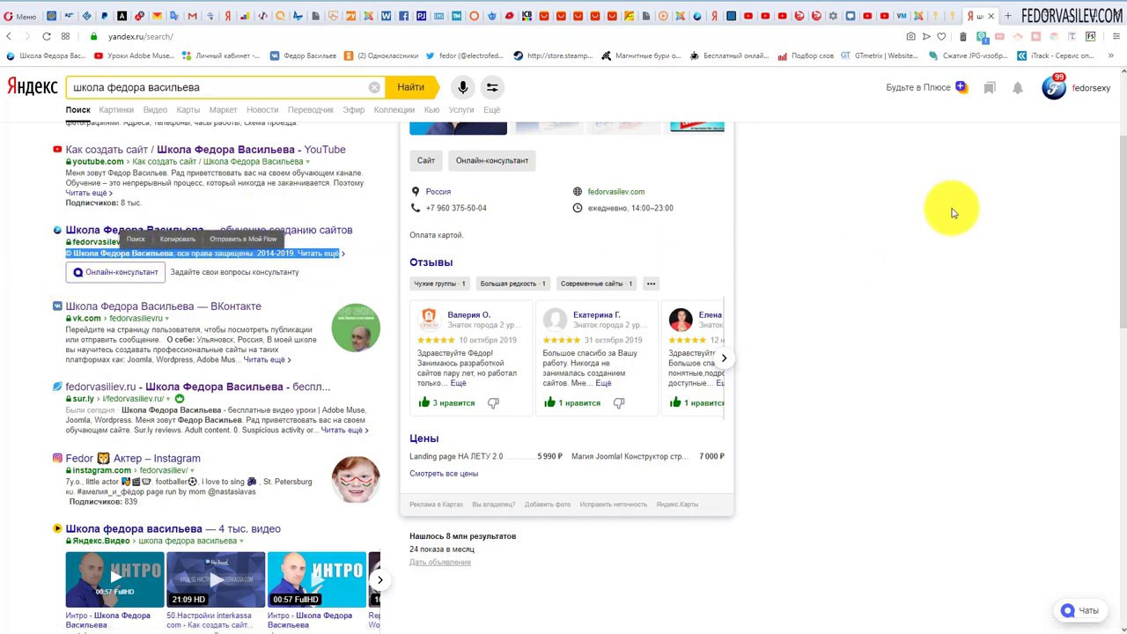
# Return to the page editor and open the SEO section of the home page's settings
pyautogui.click(933, 15)
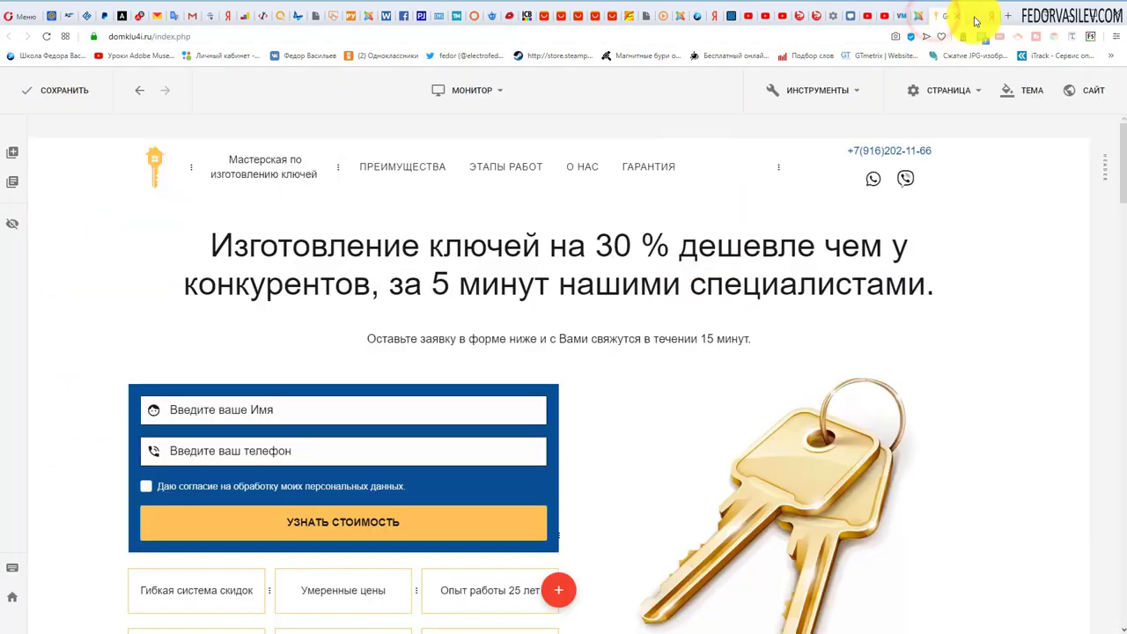
pyautogui.click(990, 19)
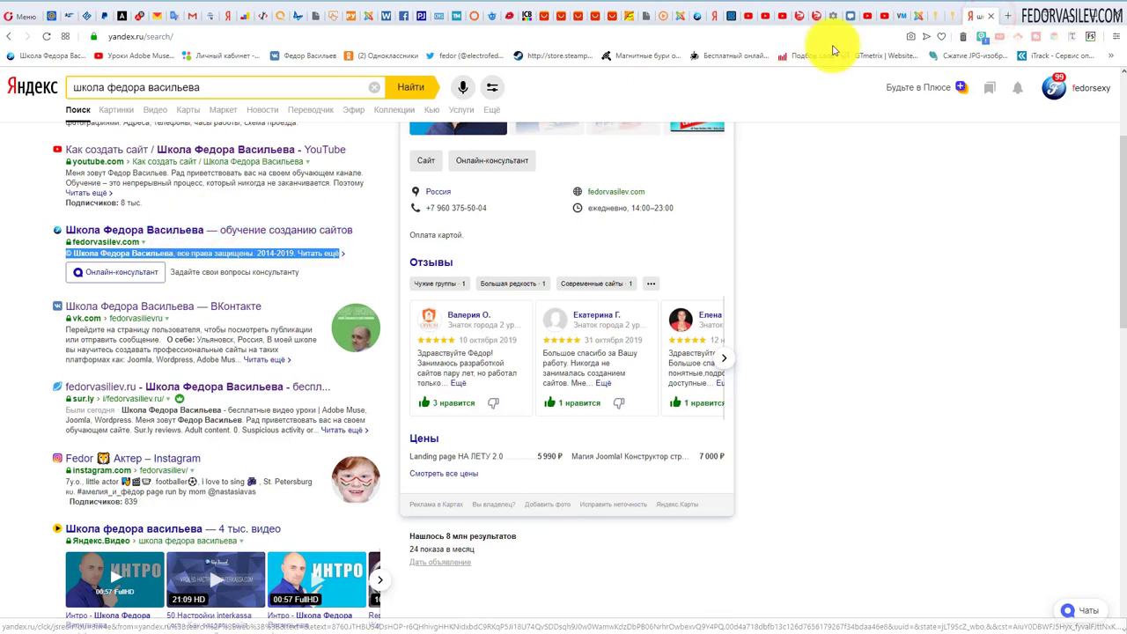
pyautogui.click(935, 21)
pyautogui.scroll(-5, 420, 352)
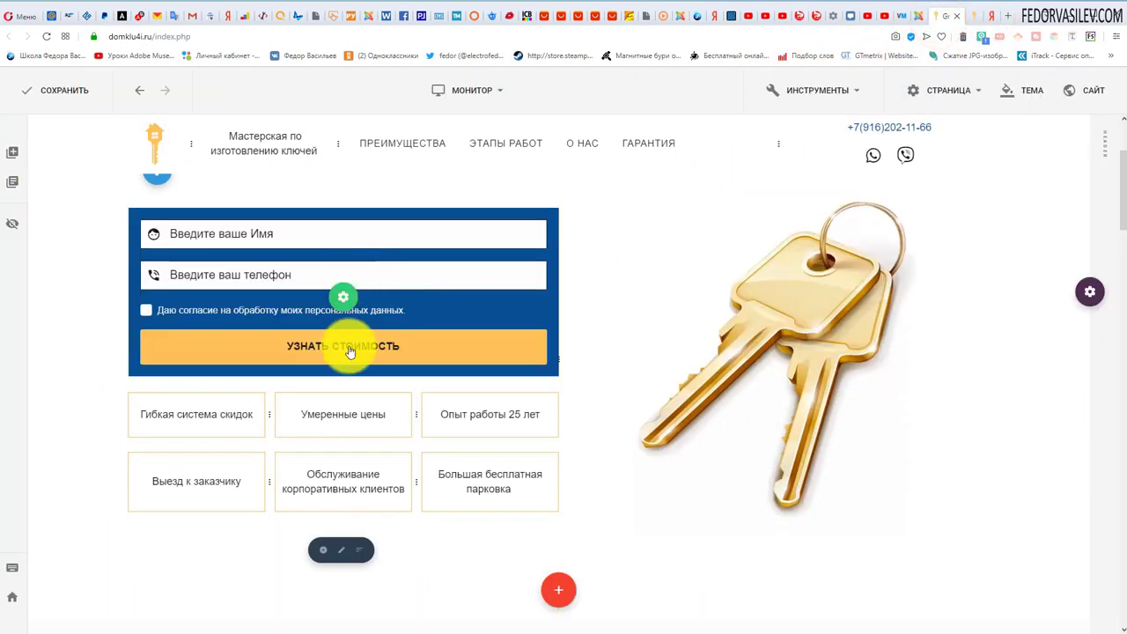
pyautogui.scroll(10, 378, 378)
pyautogui.click(825, 180)
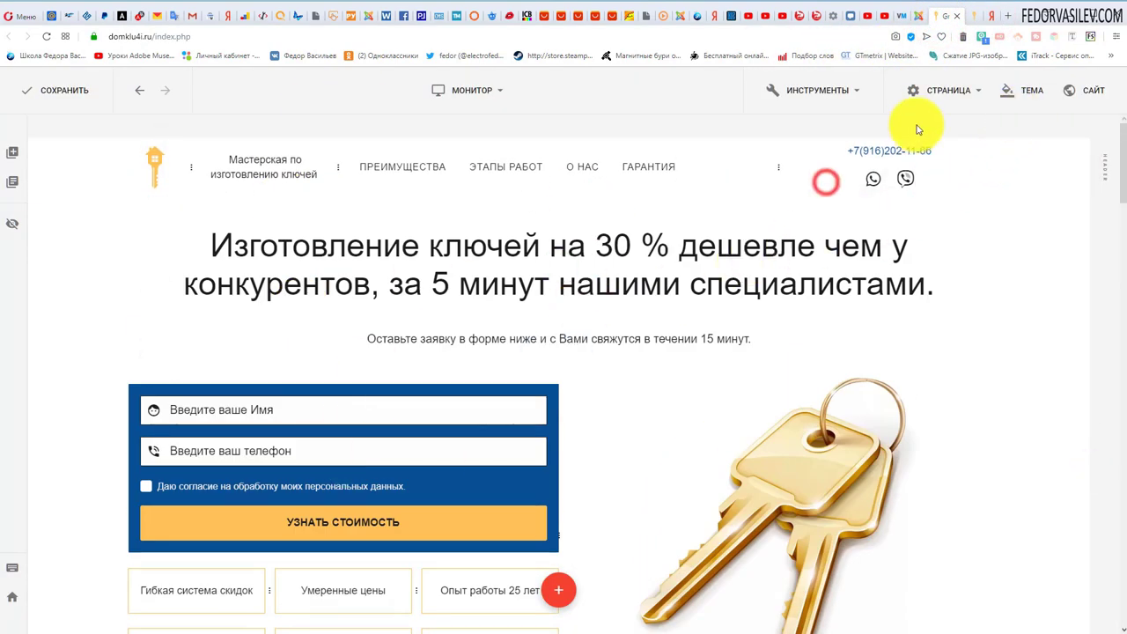
pyautogui.click(943, 95)
pyautogui.click(915, 123)
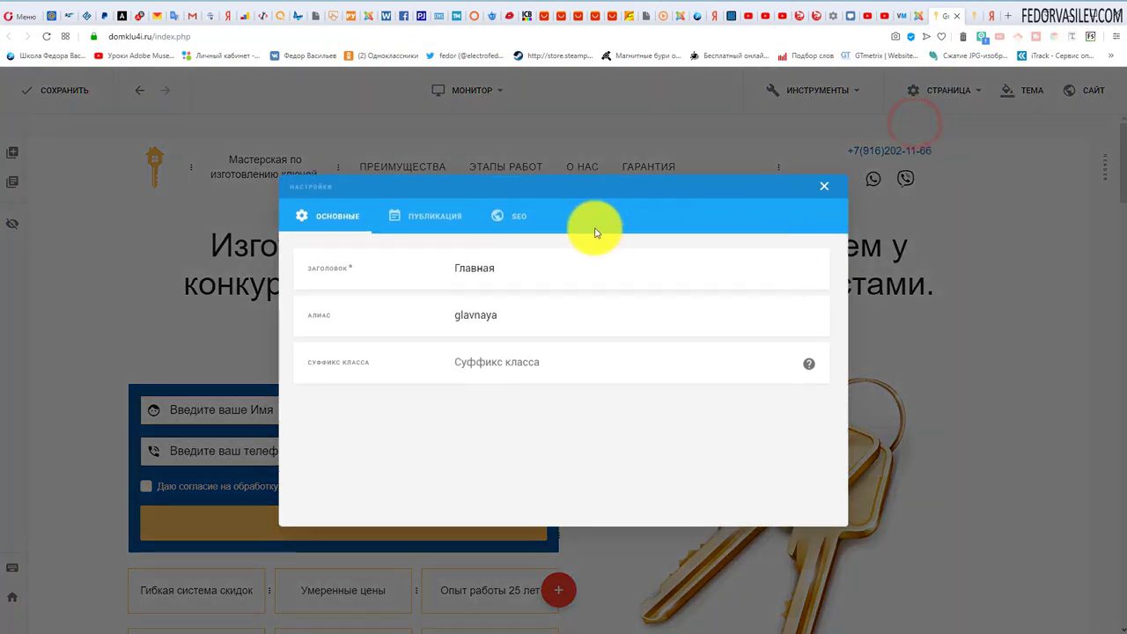
pyautogui.click(504, 214)
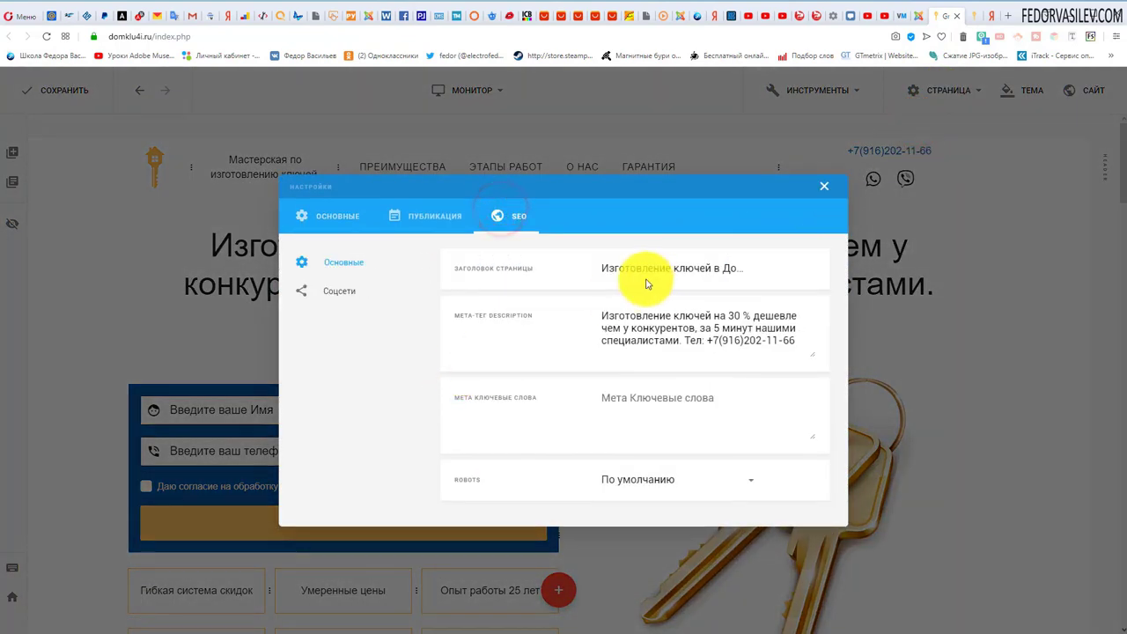
# Highlight the page title in the SEO settings, compare it with the title in the Yandex search result, and return to the editor
pyautogui.moveTo(603, 270); pyautogui.dragTo(760, 275)
pyautogui.click(727, 269)
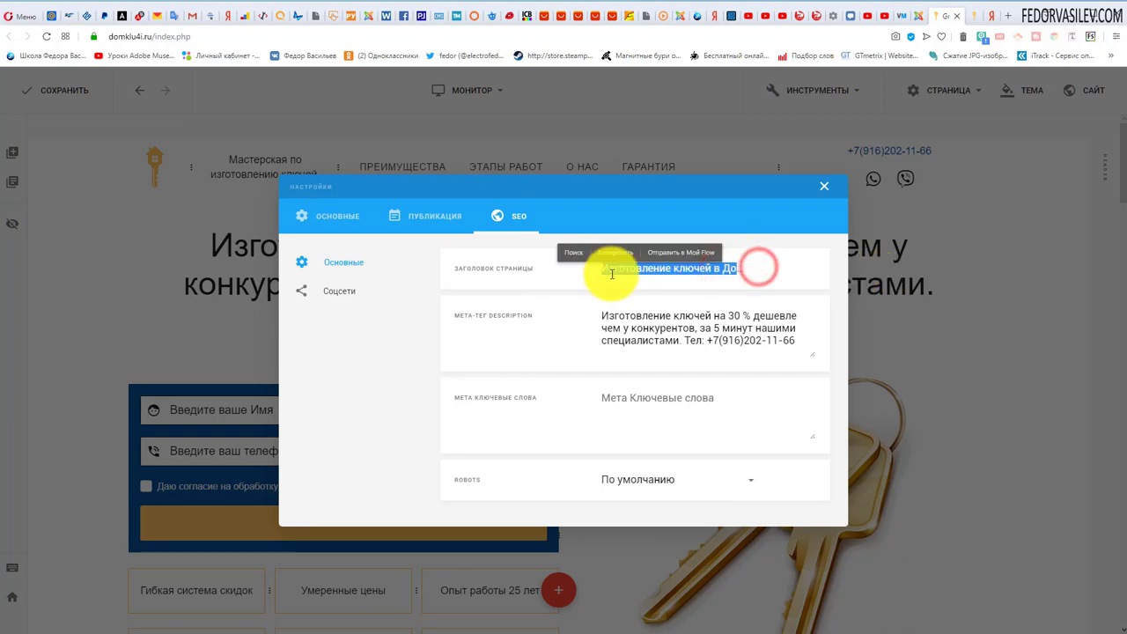
pyautogui.moveTo(608, 264); pyautogui.dragTo(755, 282)
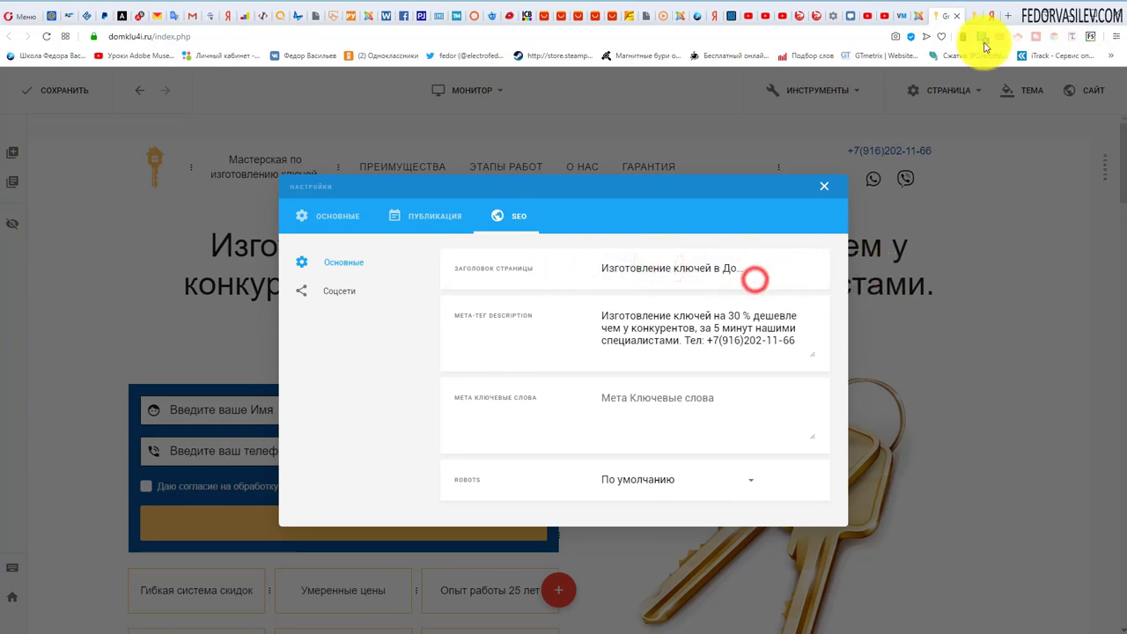
pyautogui.click(991, 16)
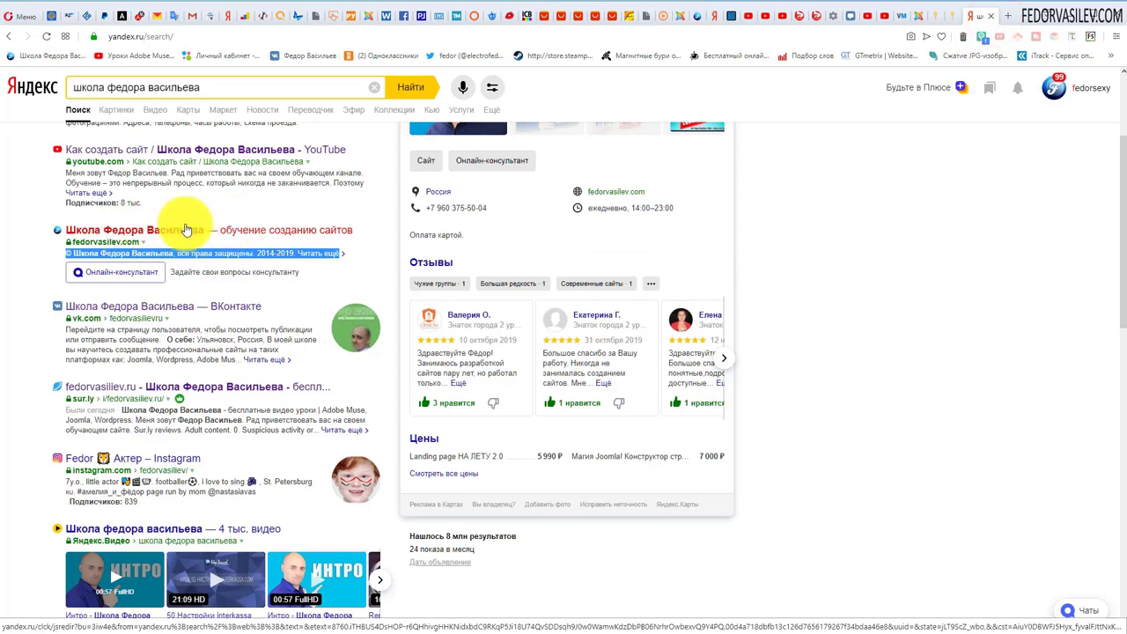
pyautogui.click(956, 16)
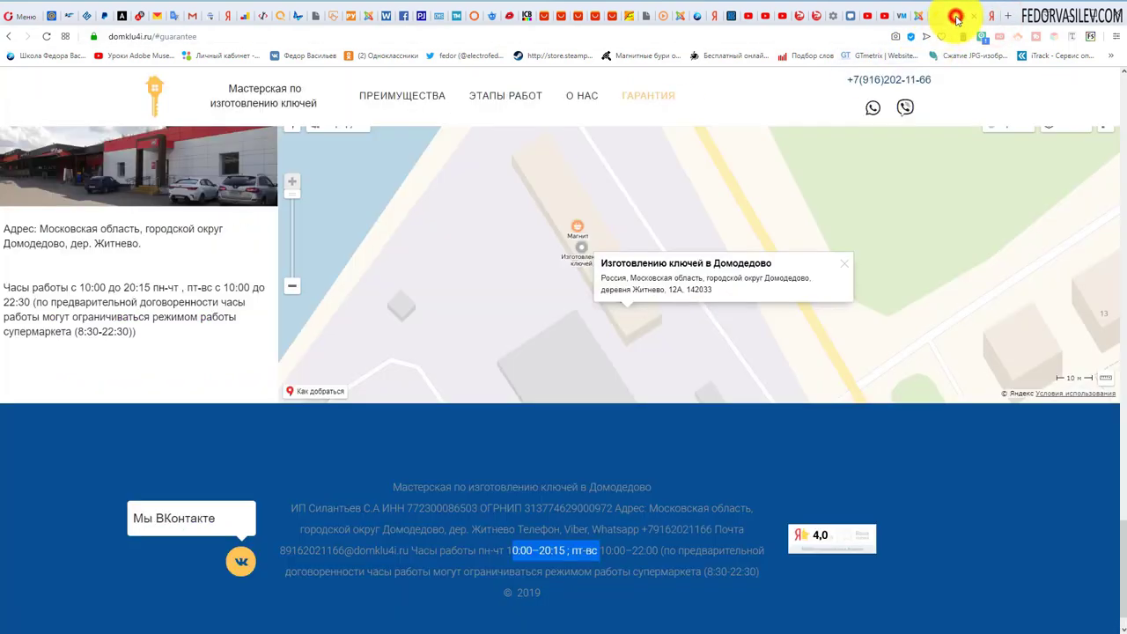
pyautogui.click(936, 16)
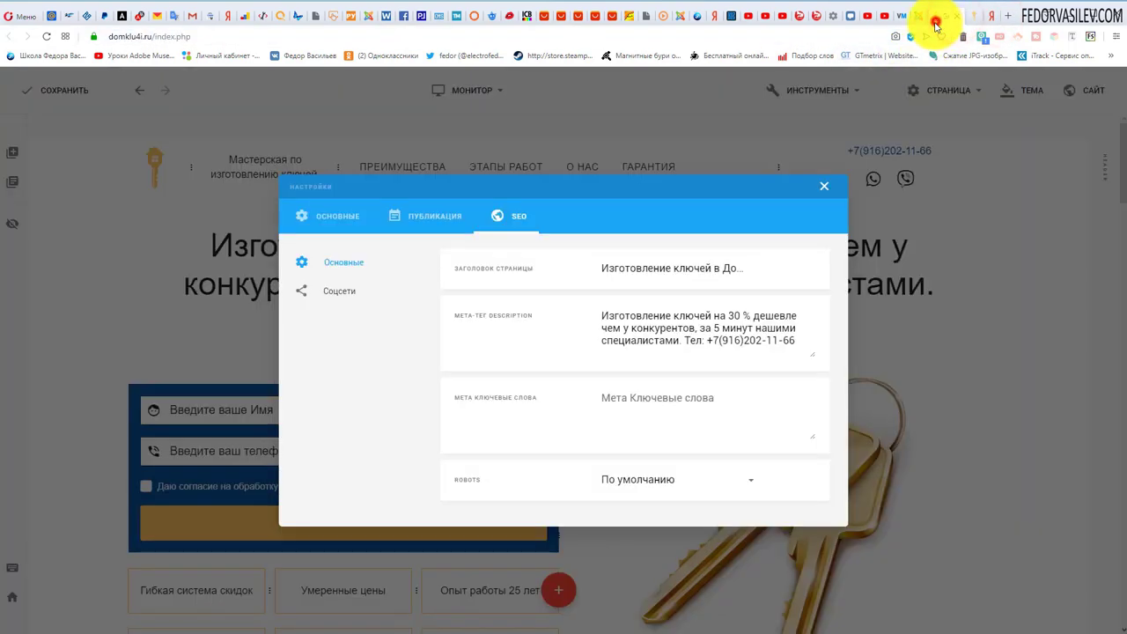
# Examine the page's meta description, highlighting its full text and the phone number at its end, and close the settings
pyautogui.click(638, 331)
pyautogui.moveTo(605, 313); pyautogui.dragTo(804, 345)
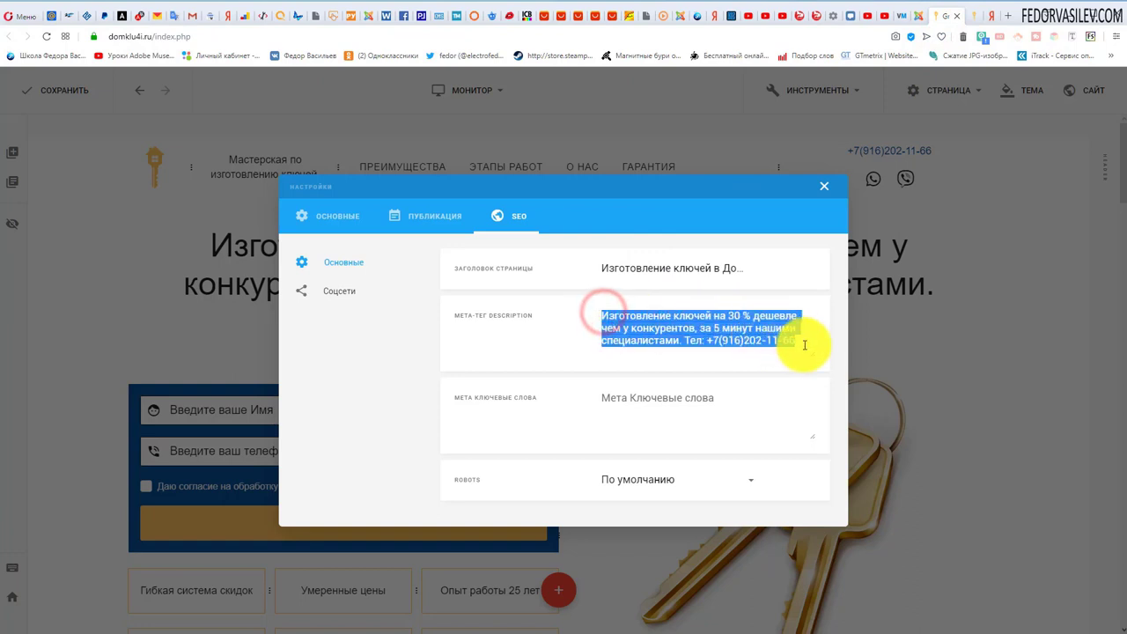
pyautogui.click(708, 343)
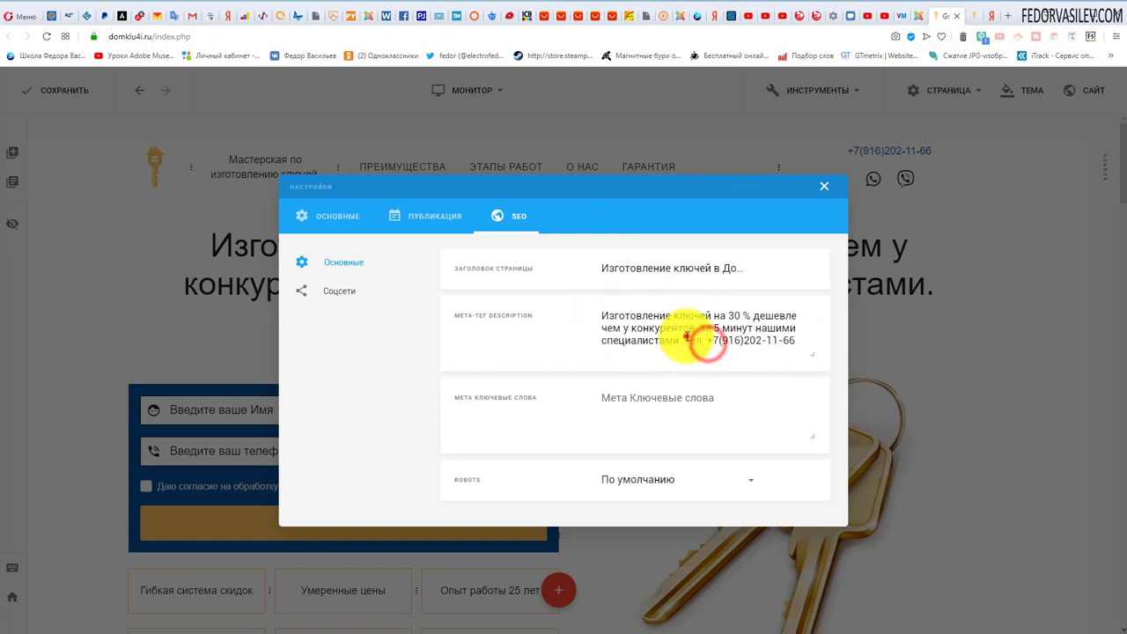
pyautogui.moveTo(687, 338); pyautogui.dragTo(802, 345)
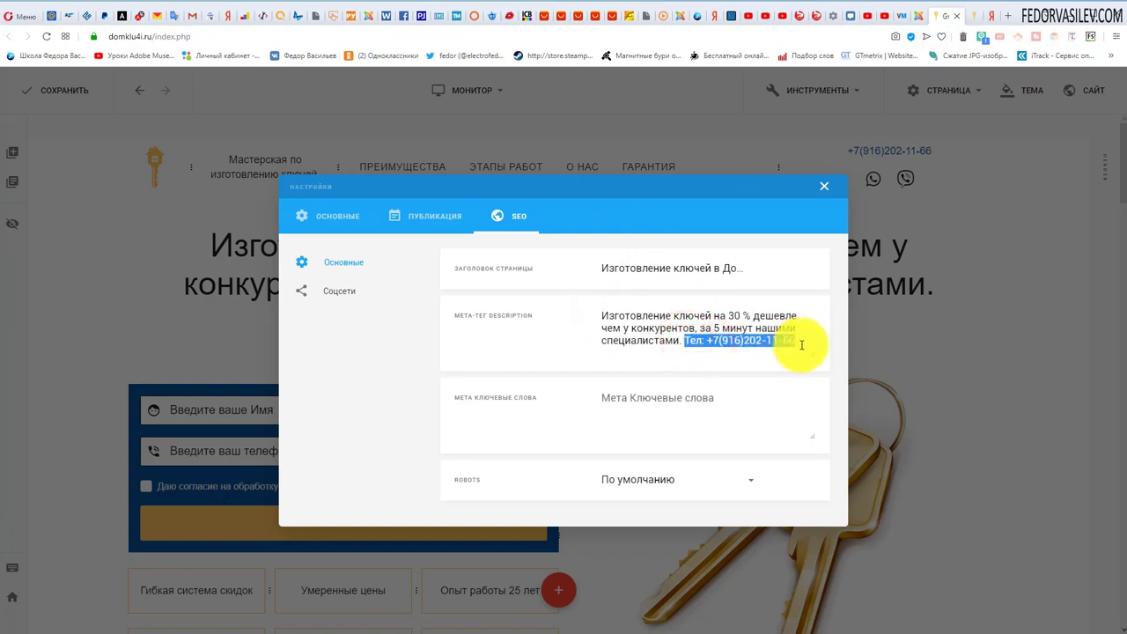
pyautogui.click(661, 345)
pyautogui.moveTo(798, 341); pyautogui.dragTo(617, 313)
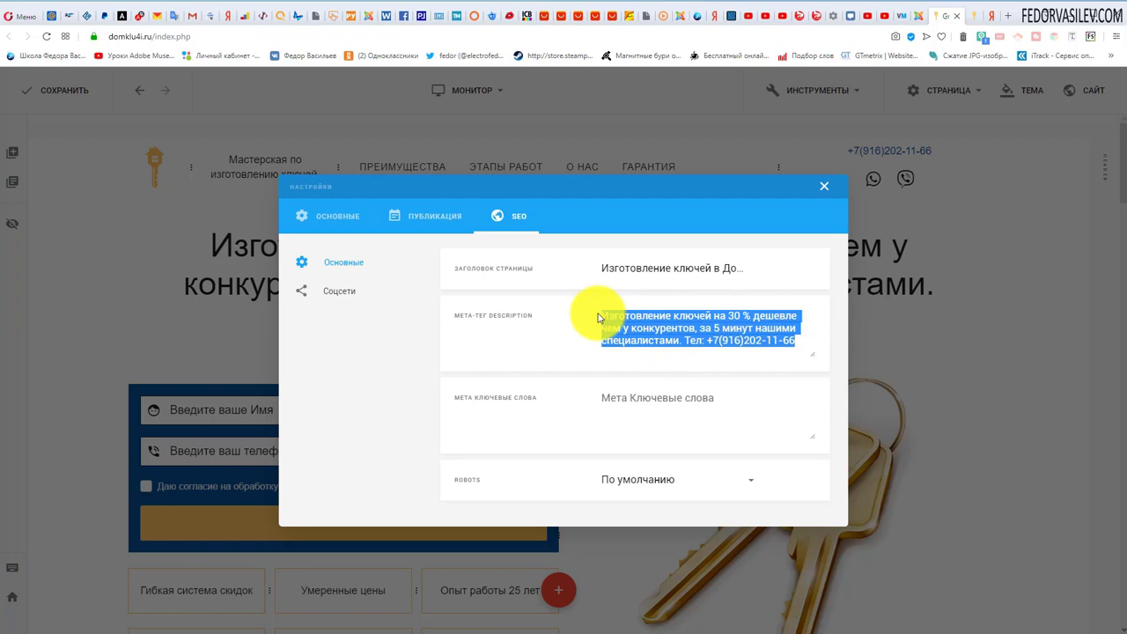
pyautogui.click(826, 186)
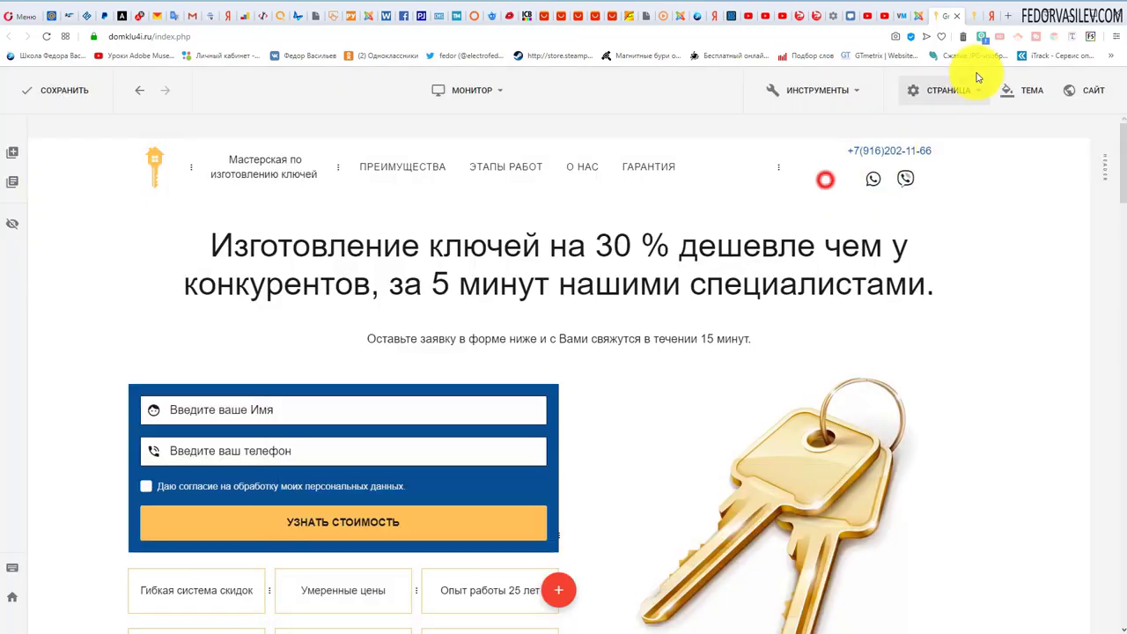
# Review the page's SEO settings once more, close them and close the page editor's browser tab
pyautogui.click(916, 95)
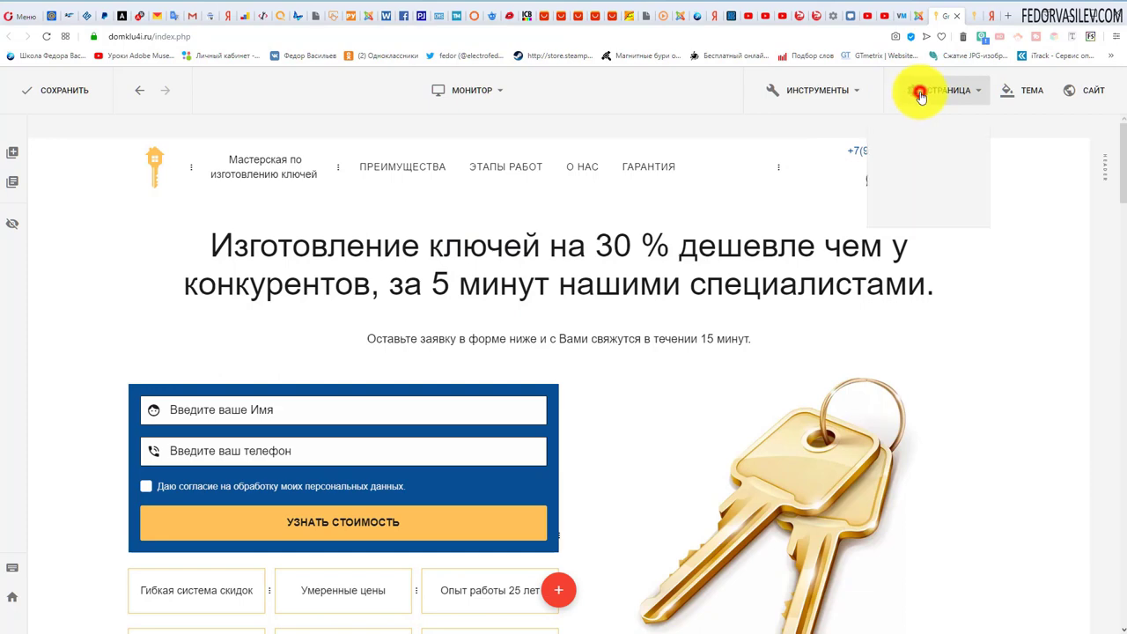
pyautogui.click(890, 120)
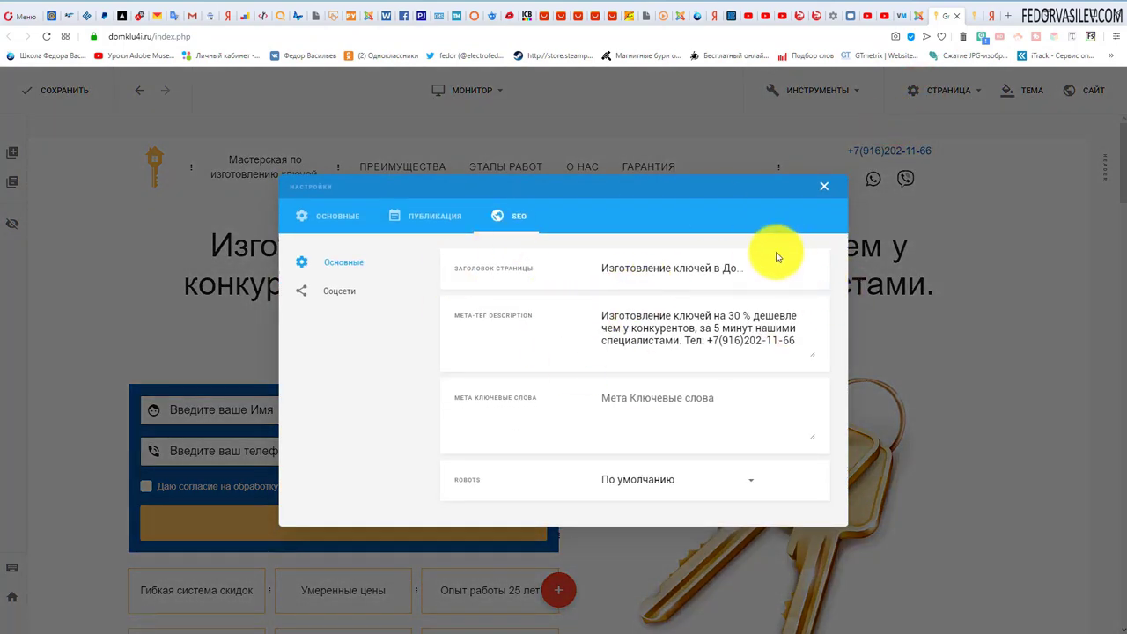
pyautogui.click(824, 186)
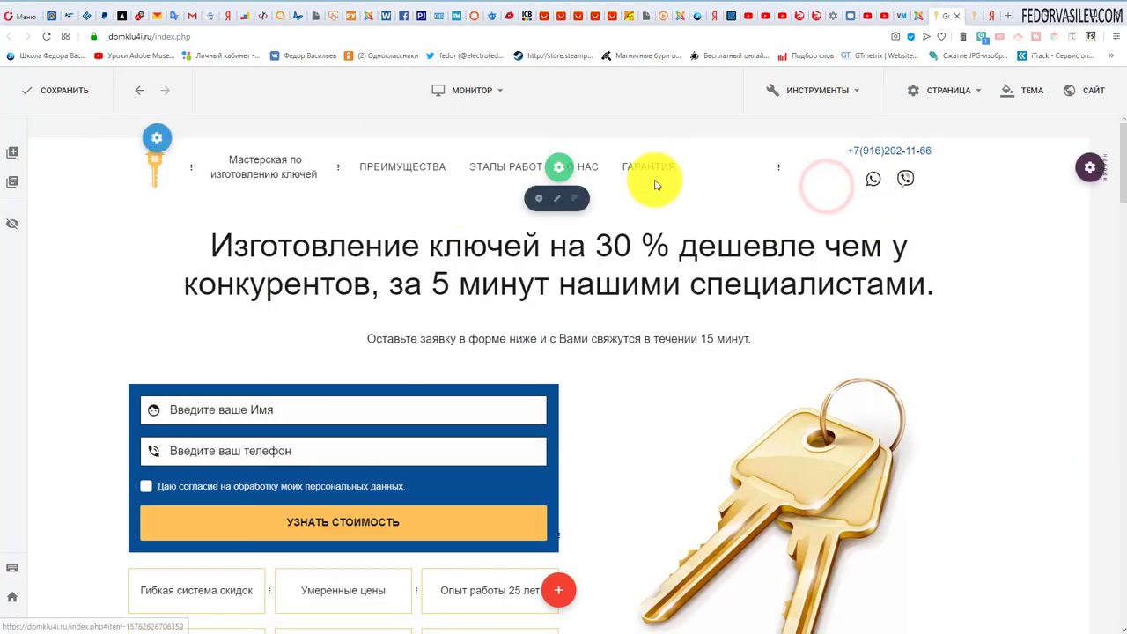
pyautogui.click(957, 18)
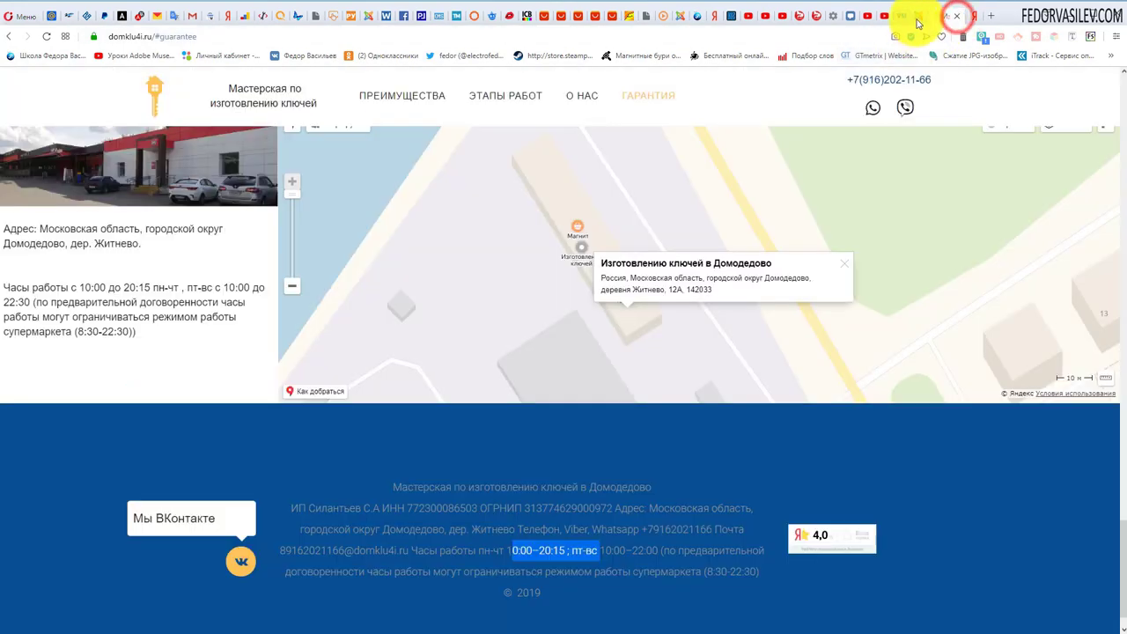
# Switch to the Joomla administration, open the page builder's dashboard and open the page «Политика конфиденциальности» for editing
pyautogui.click(916, 18)
pyautogui.click(474, 349)
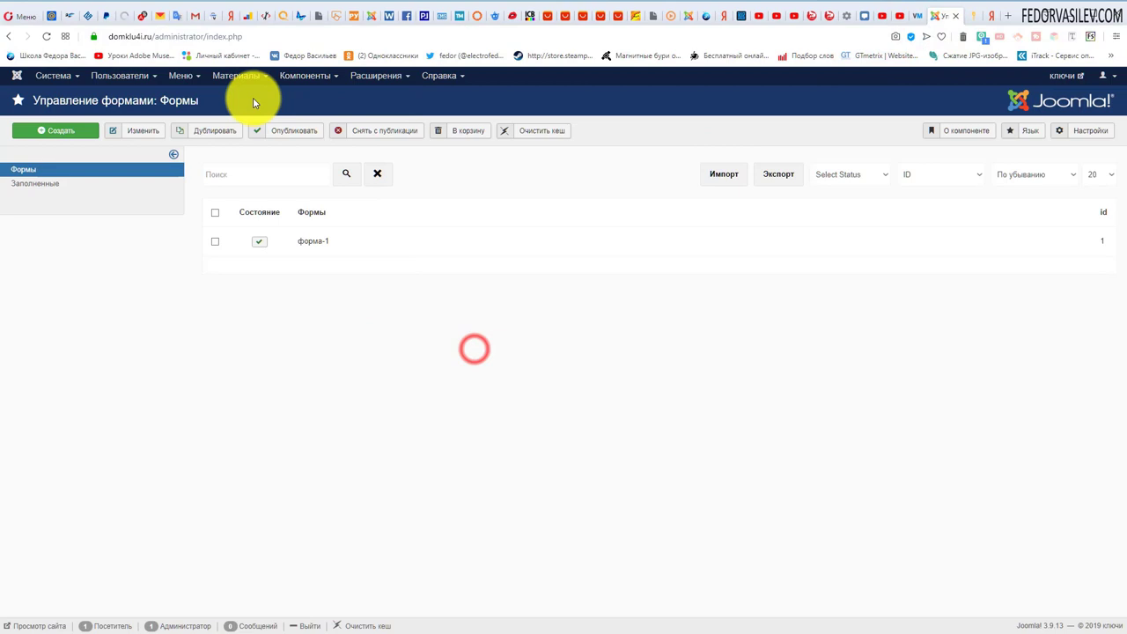
pyautogui.click(299, 75)
pyautogui.click(299, 99)
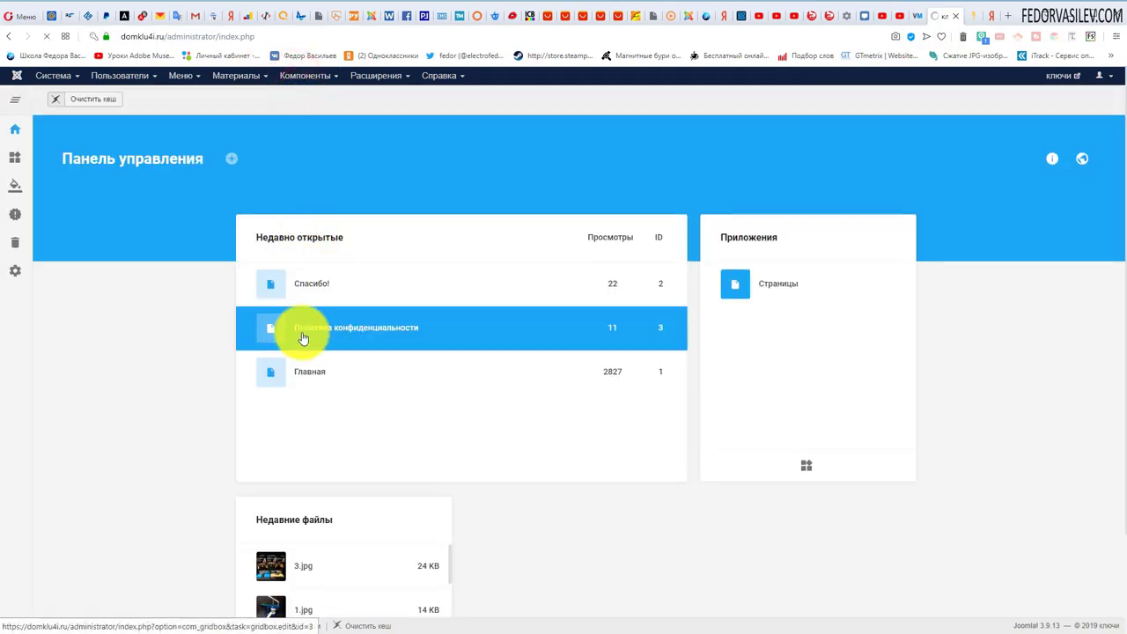
pyautogui.click(357, 328)
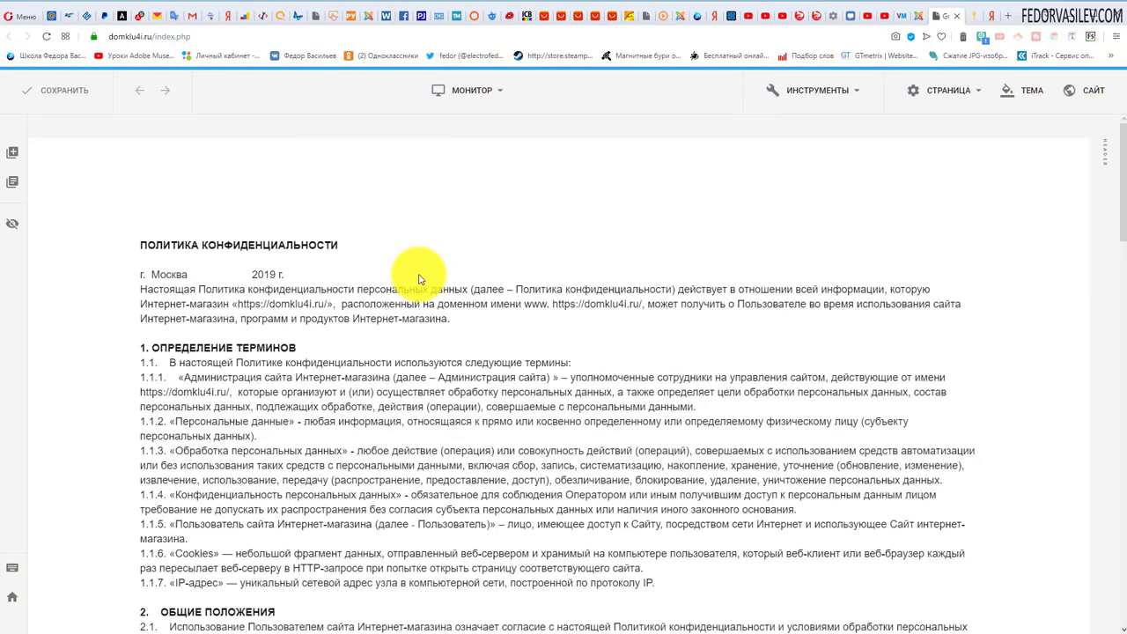
# Read through the privacy policy page, examining its numbered sections and the places where the site address is mentioned
pyautogui.scroll(-20, 582, 349)
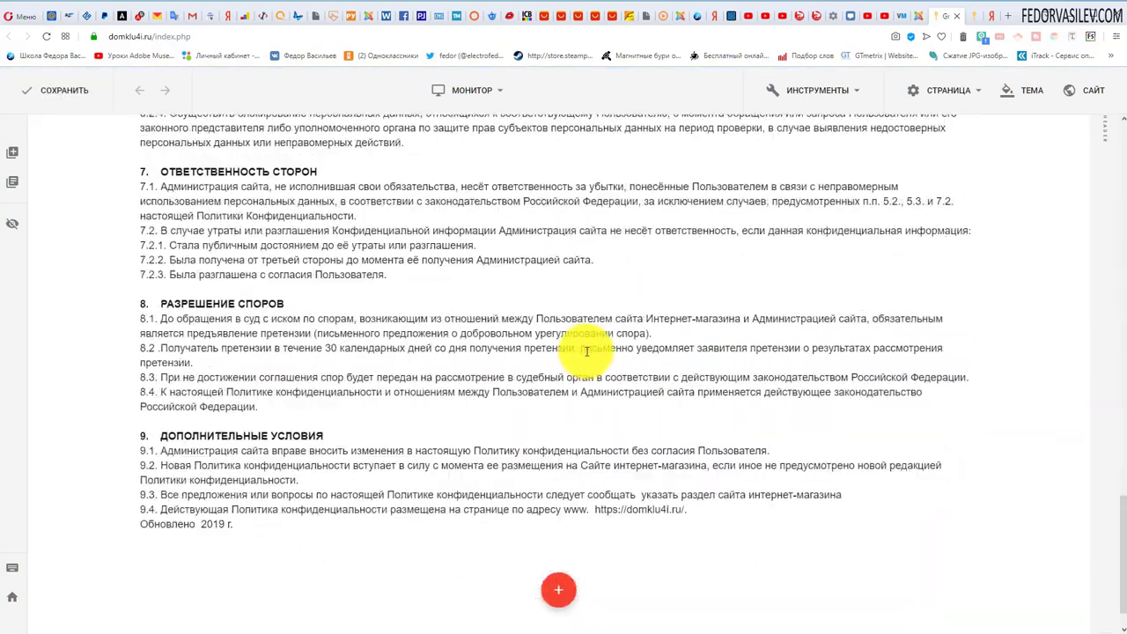
pyautogui.scroll(10, 583, 353)
pyautogui.scroll(15, 436, 414)
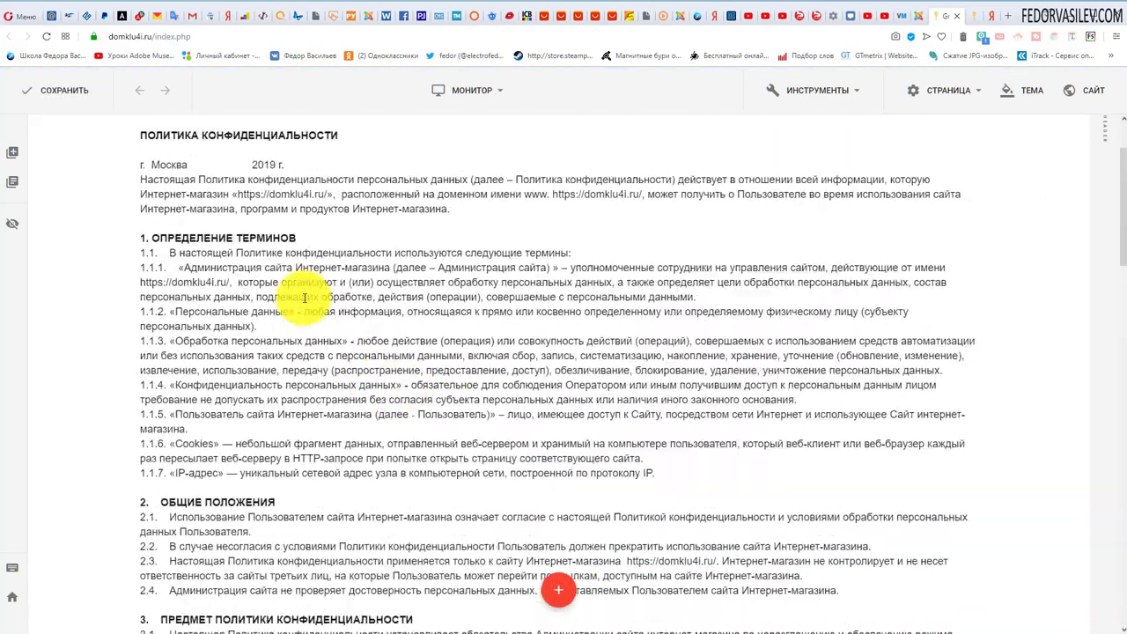
pyautogui.scroll(-10, 516, 323)
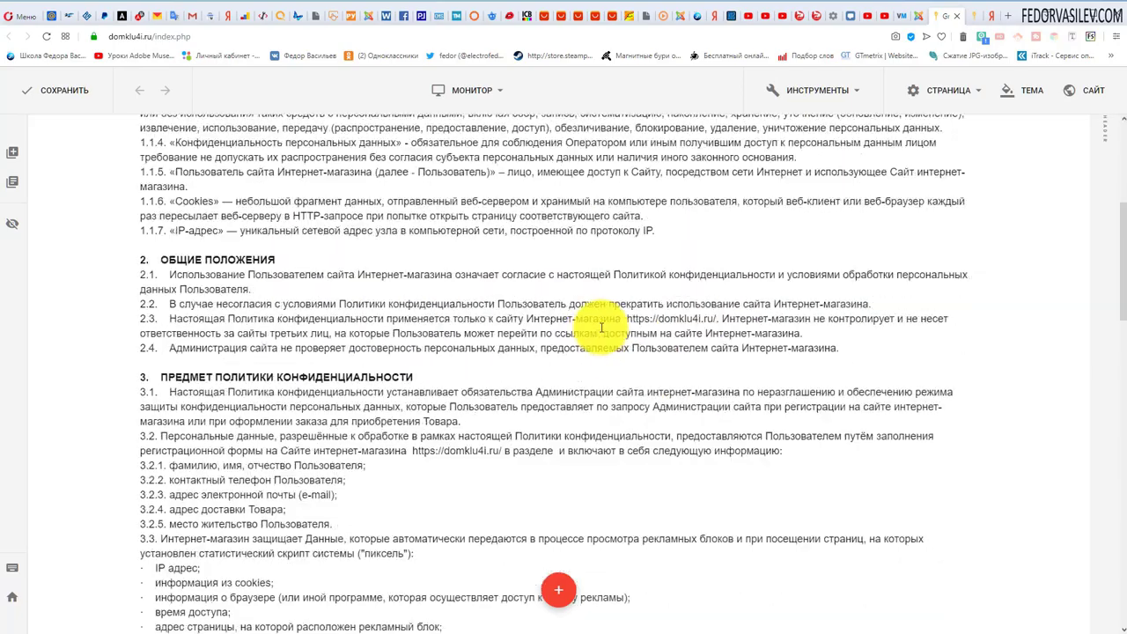
pyautogui.scroll(-10, 581, 449)
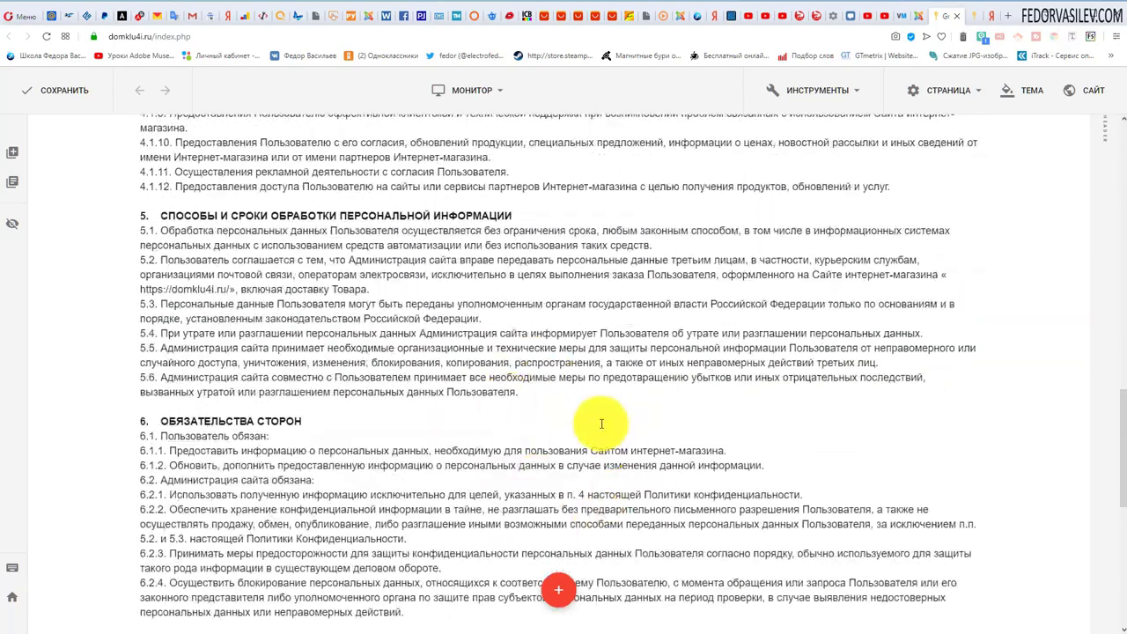
pyautogui.scroll(8, 549, 444)
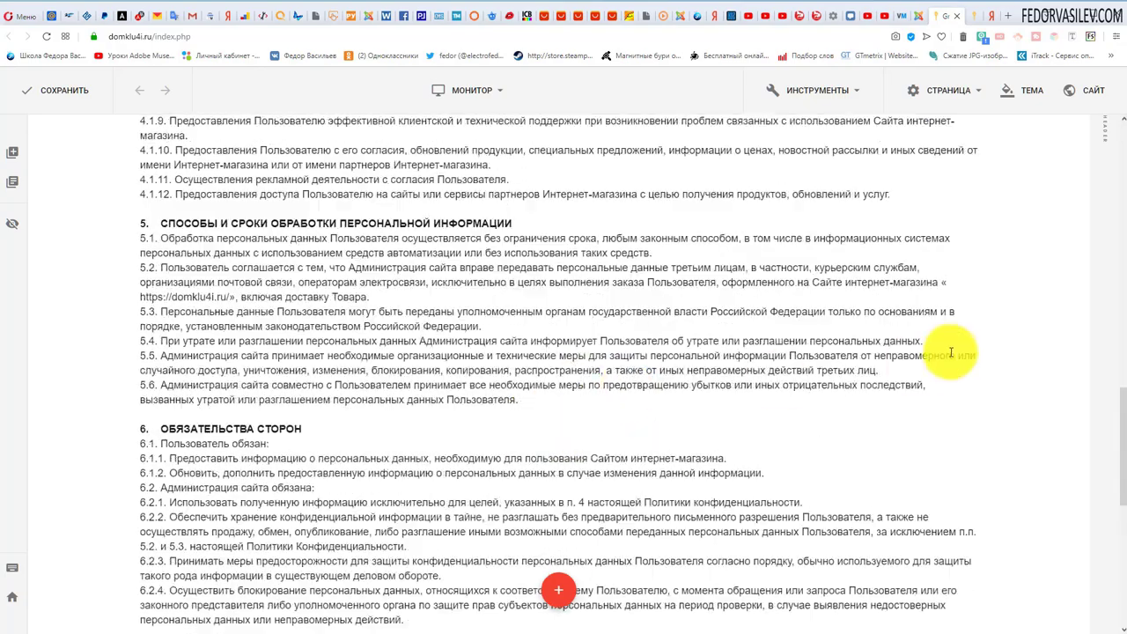
pyautogui.click(1039, 338)
pyautogui.scroll(5, 544, 411)
pyautogui.scroll(-3, 544, 411)
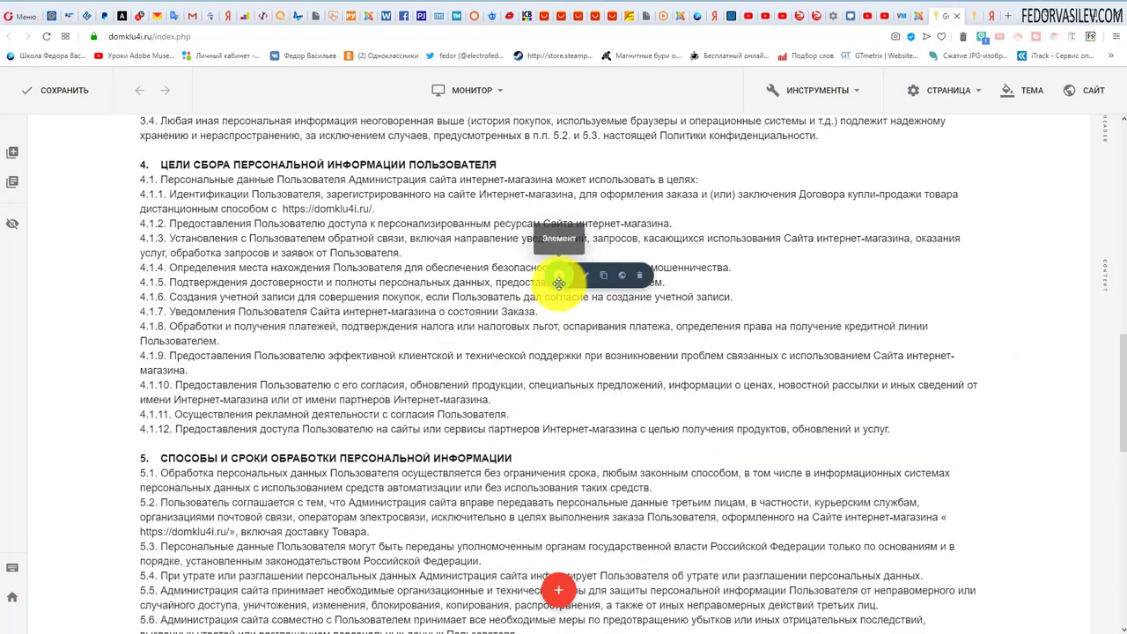
pyautogui.scroll(1, 556, 377)
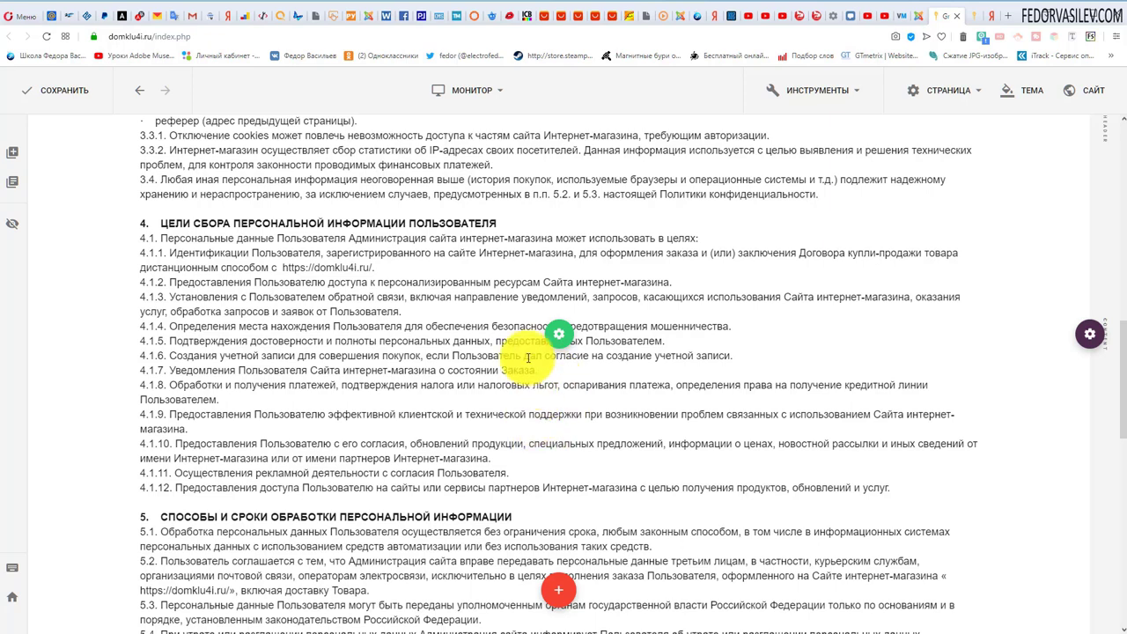
# Examine the privacy policy text element in an enlarged text editor, close it and close the page's browser tab
pyautogui.click(587, 336)
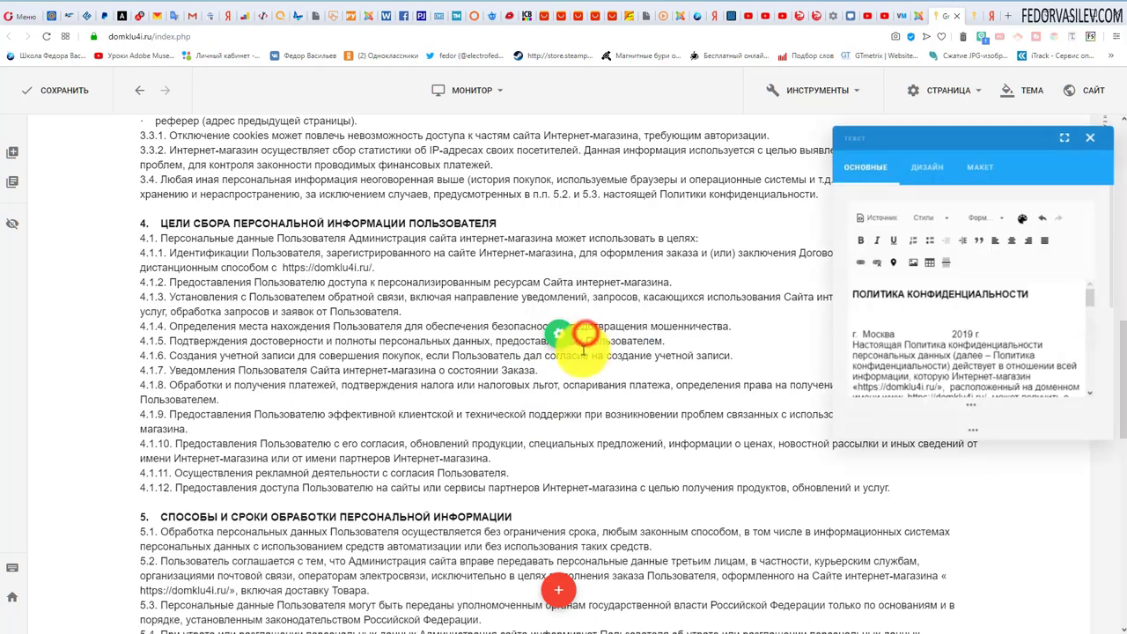
pyautogui.click(1063, 134)
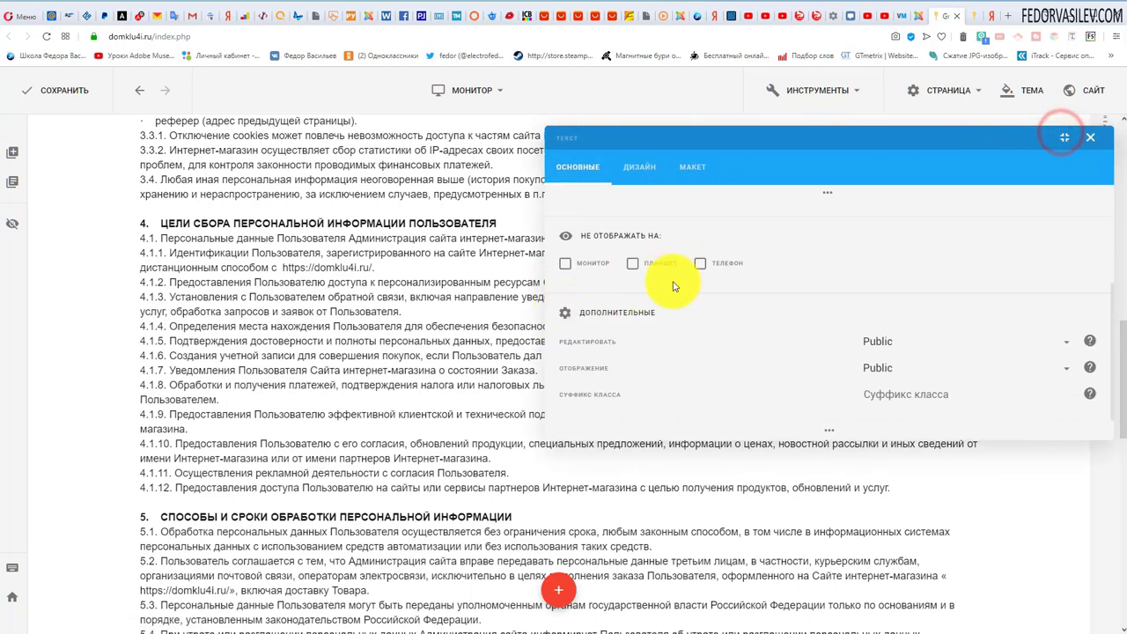
pyautogui.moveTo(828, 359); pyautogui.dragTo(696, 299)
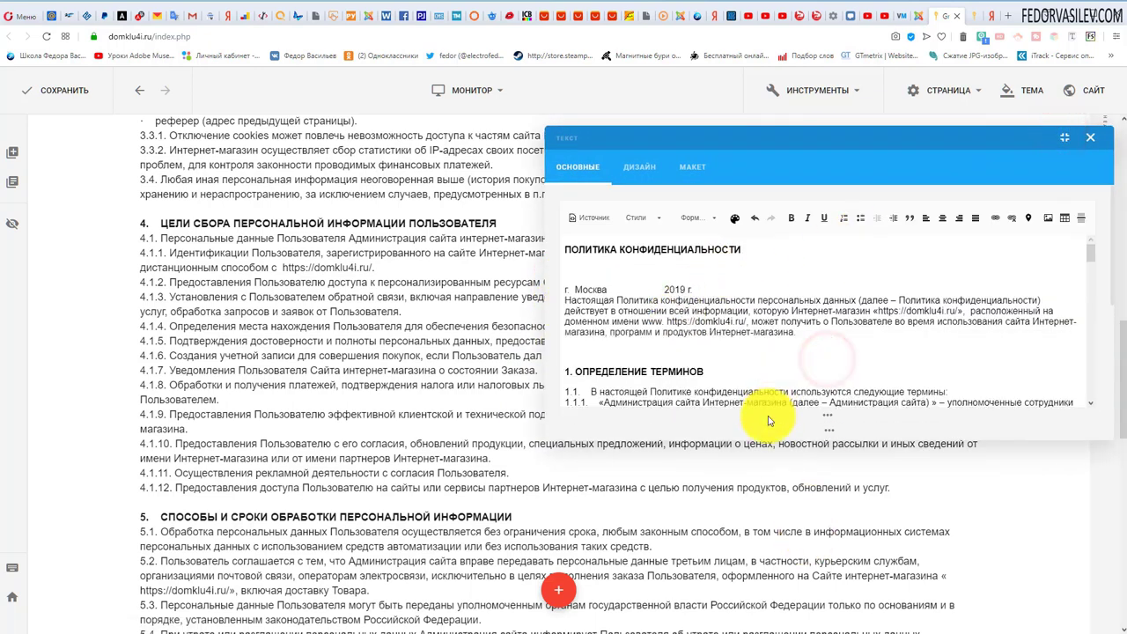
pyautogui.click(754, 415)
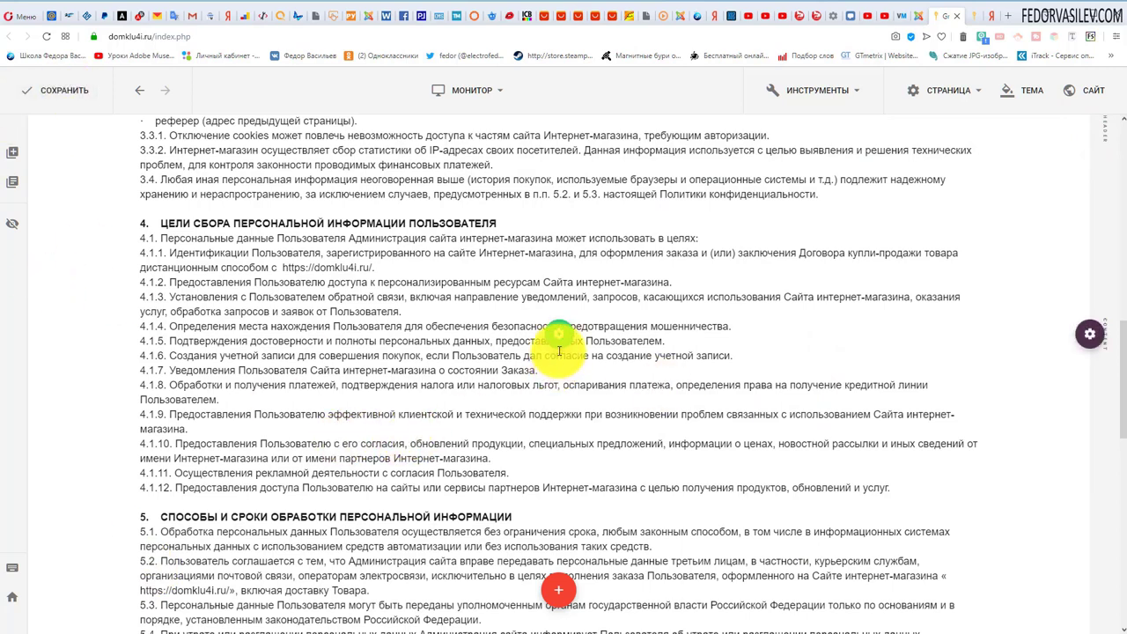
pyautogui.moveTo(555, 328)
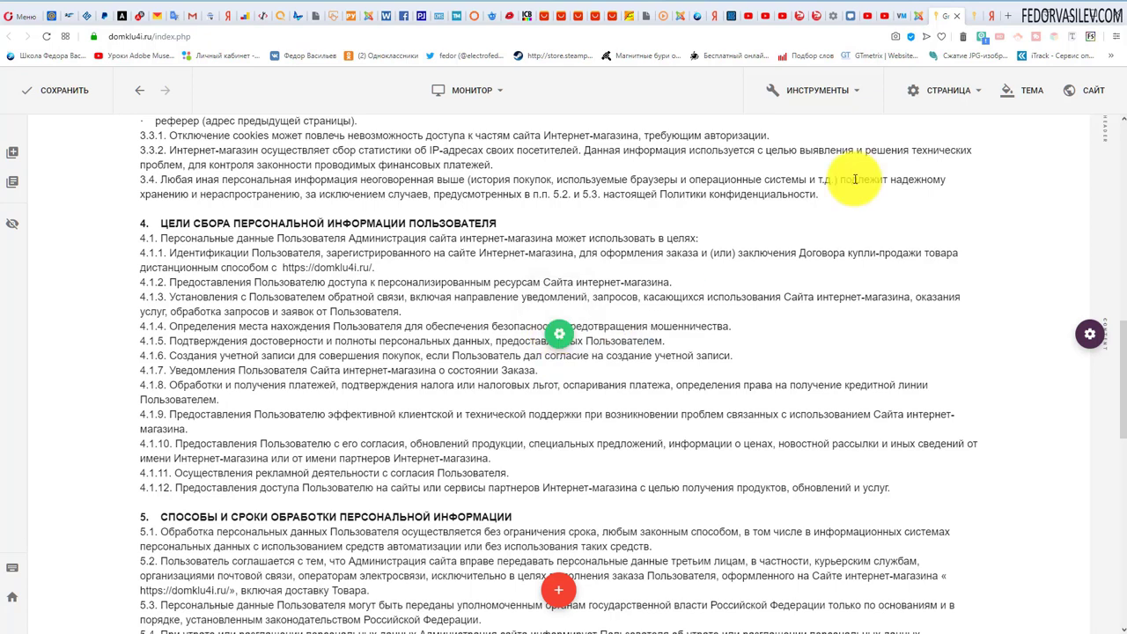
pyautogui.click(959, 19)
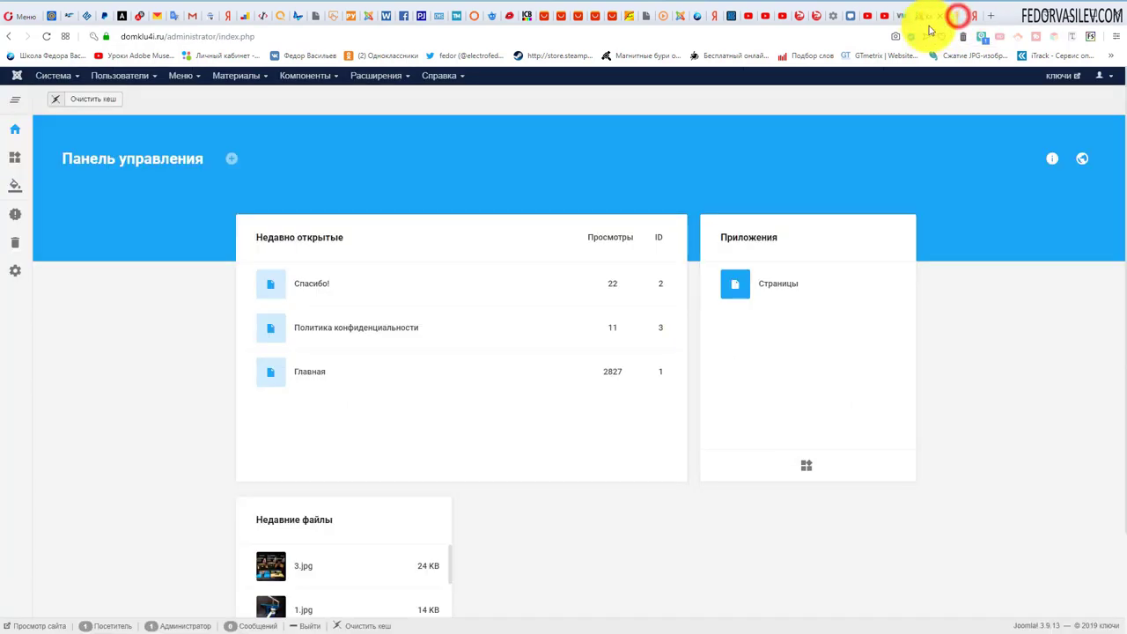
# Open the «Спасибо!» page in the editor and look through its thank-you message, service columns and closing text
pyautogui.click(317, 284)
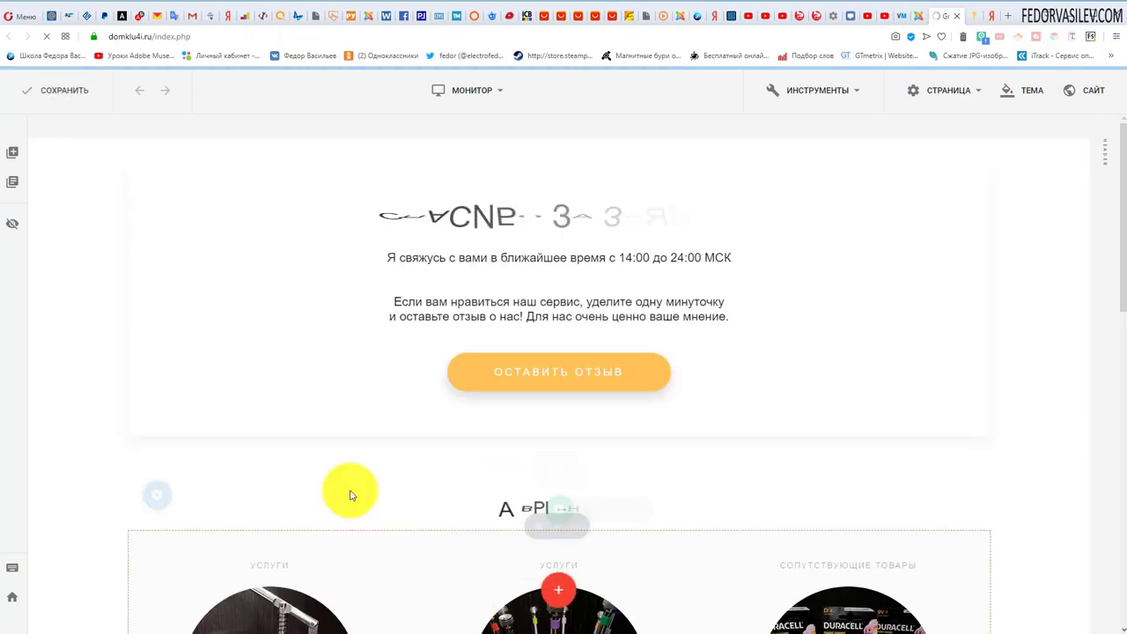
pyautogui.scroll(-3, 595, 378)
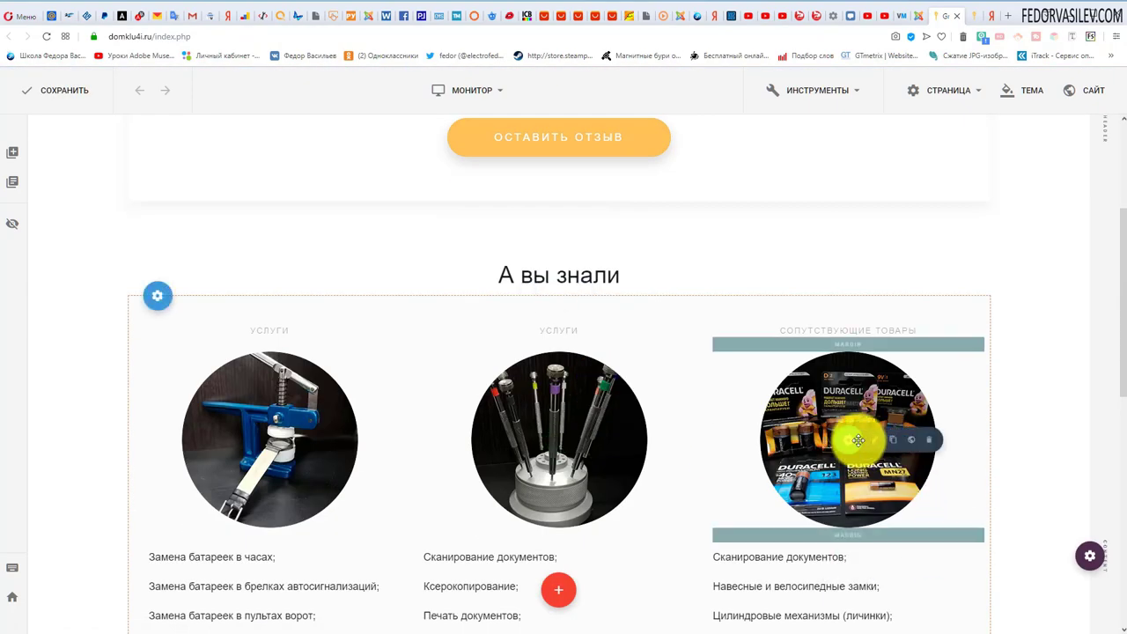
pyautogui.click(872, 440)
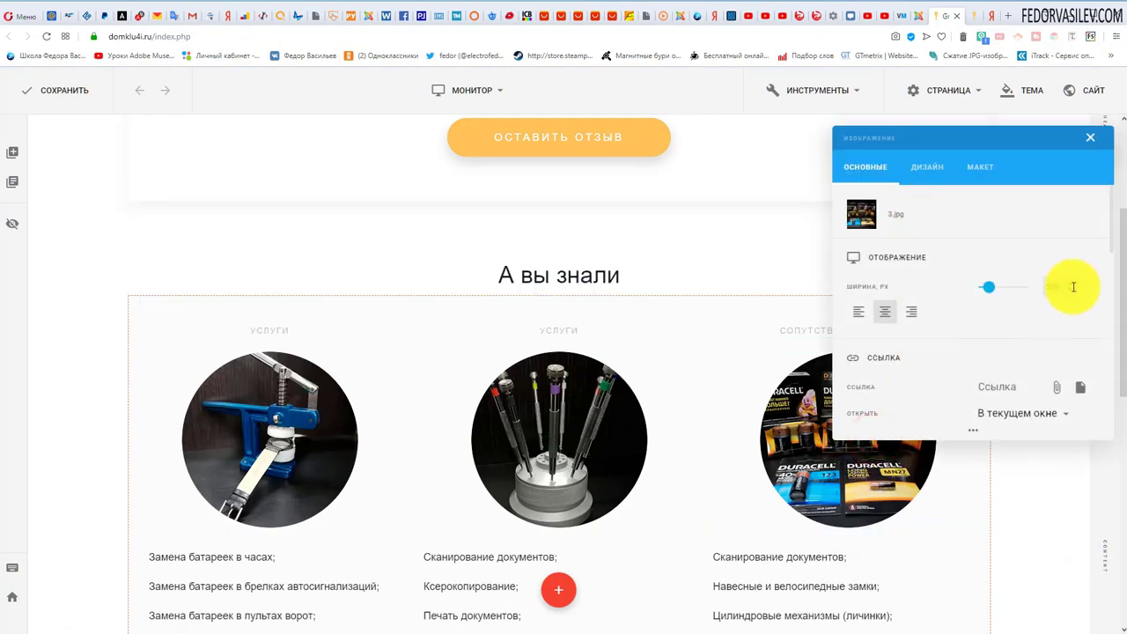
pyautogui.click(1097, 143)
pyautogui.scroll(3, 738, 403)
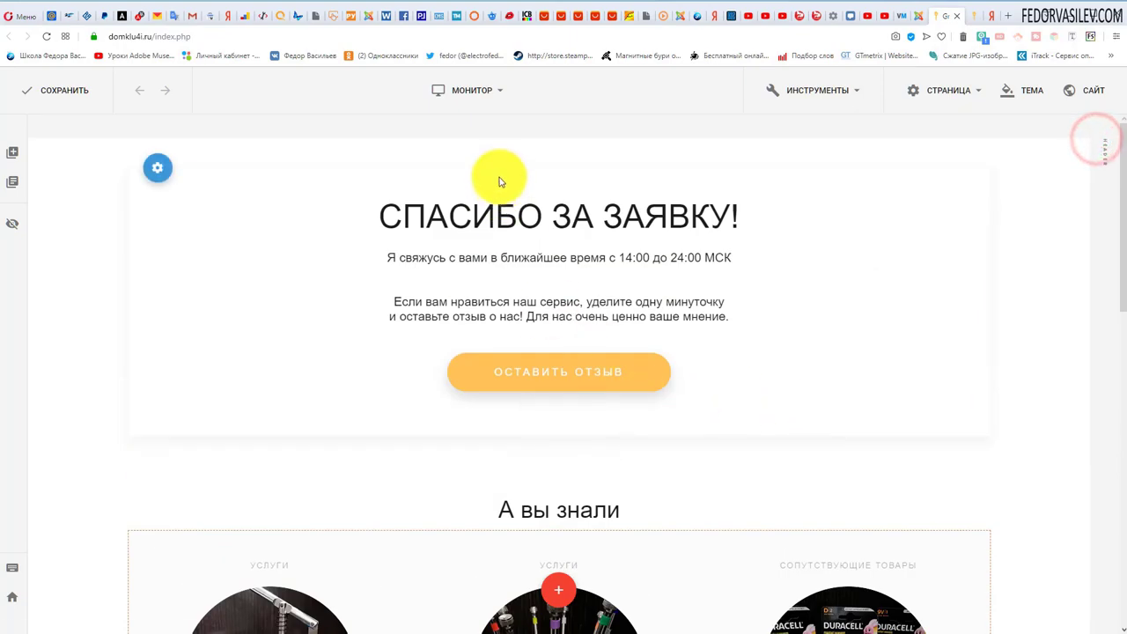
pyautogui.scroll(-6, 398, 296)
pyautogui.scroll(-5, 398, 296)
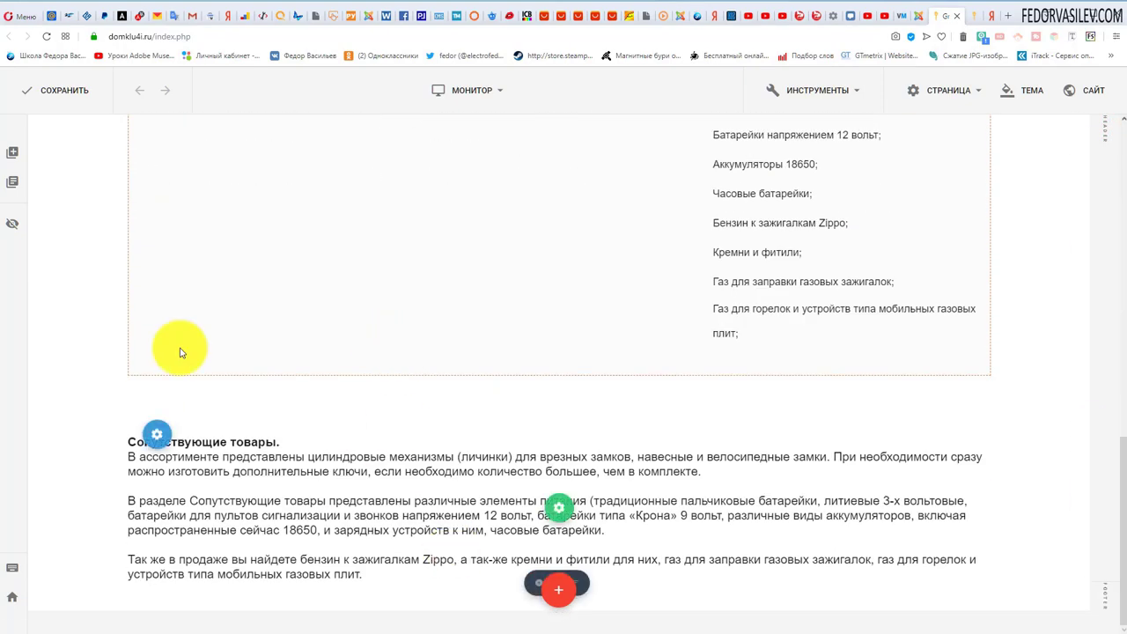
pyautogui.scroll(8, 176, 352)
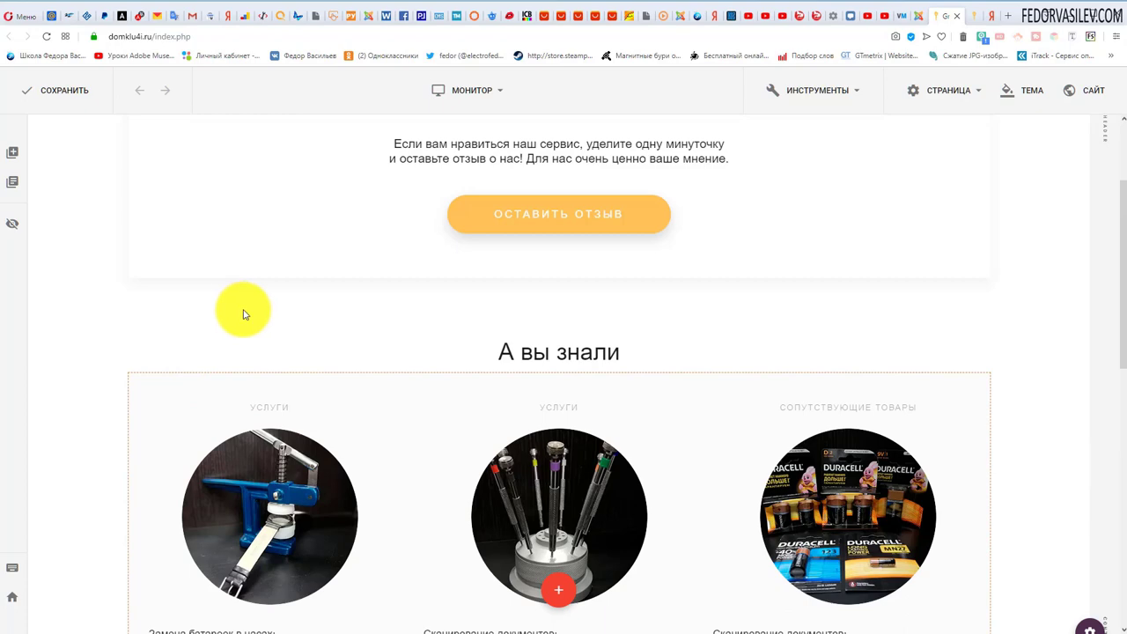
# Inspect the corner radius in the layout settings of the batteries image under «Сопутствующие товары» and close the settings
pyautogui.scroll(-3, 245, 314)
pyautogui.click(876, 284)
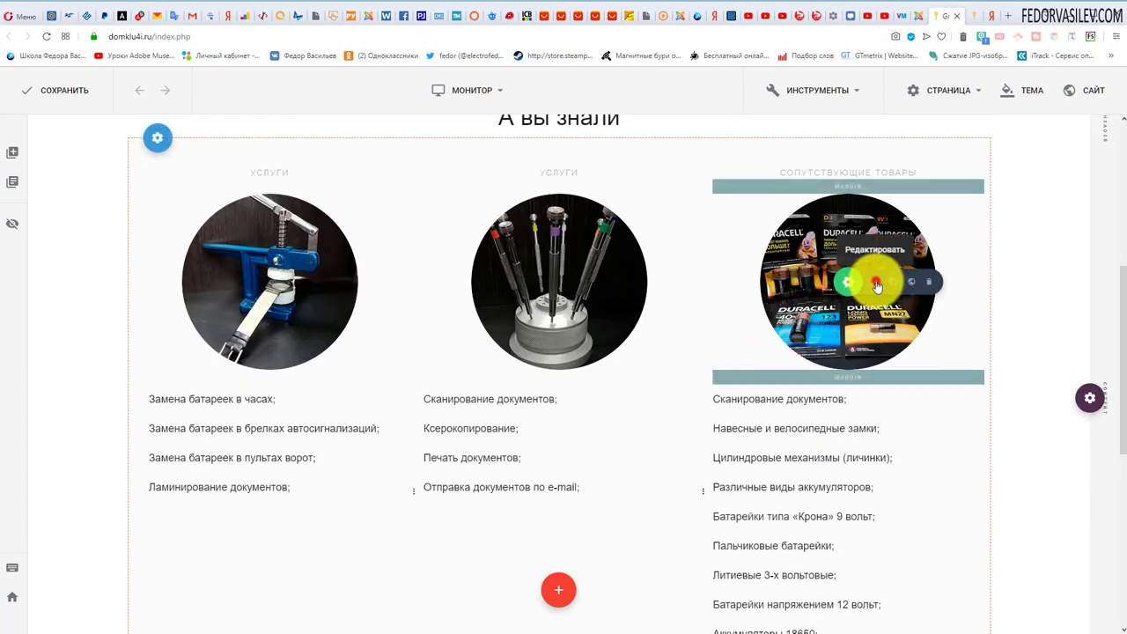
pyautogui.click(978, 168)
pyautogui.moveTo(969, 134); pyautogui.dragTo(617, 155)
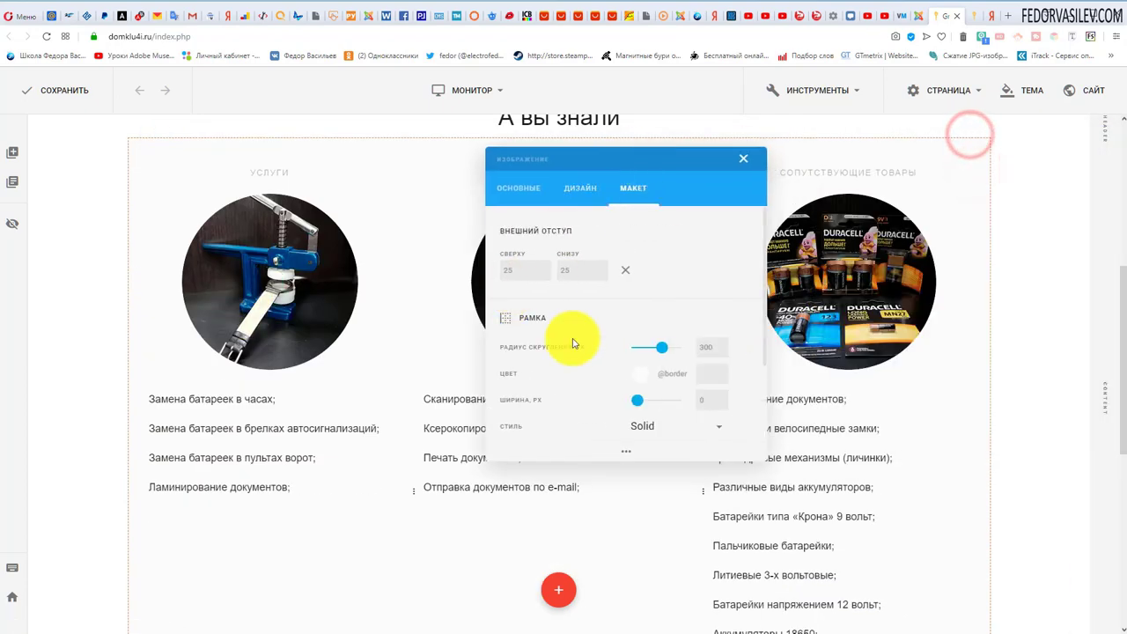
pyautogui.click(710, 346)
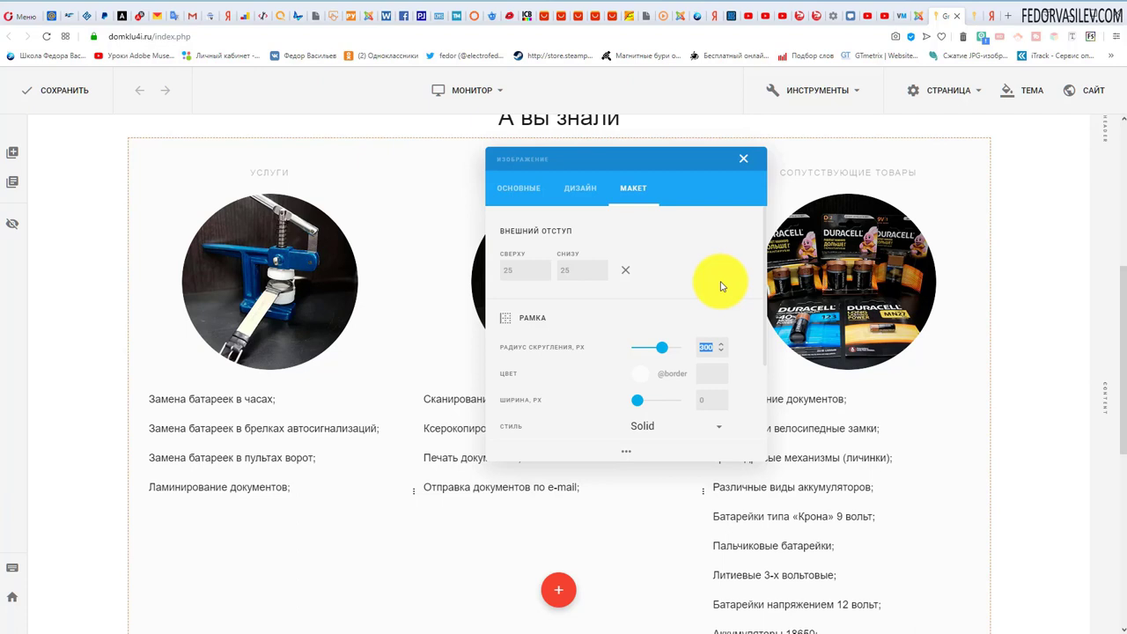
pyautogui.click(740, 160)
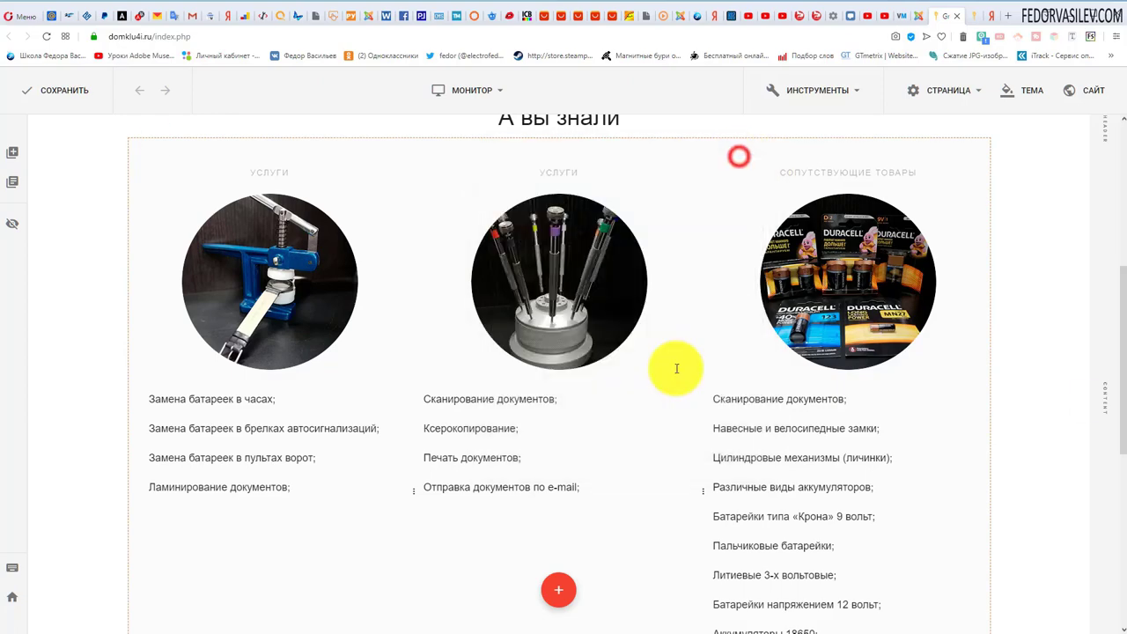
# Look over the «А вы знали» section again and check the basic settings of the batteries image
pyautogui.scroll(-5, 611, 365)
pyautogui.scroll(6, 499, 433)
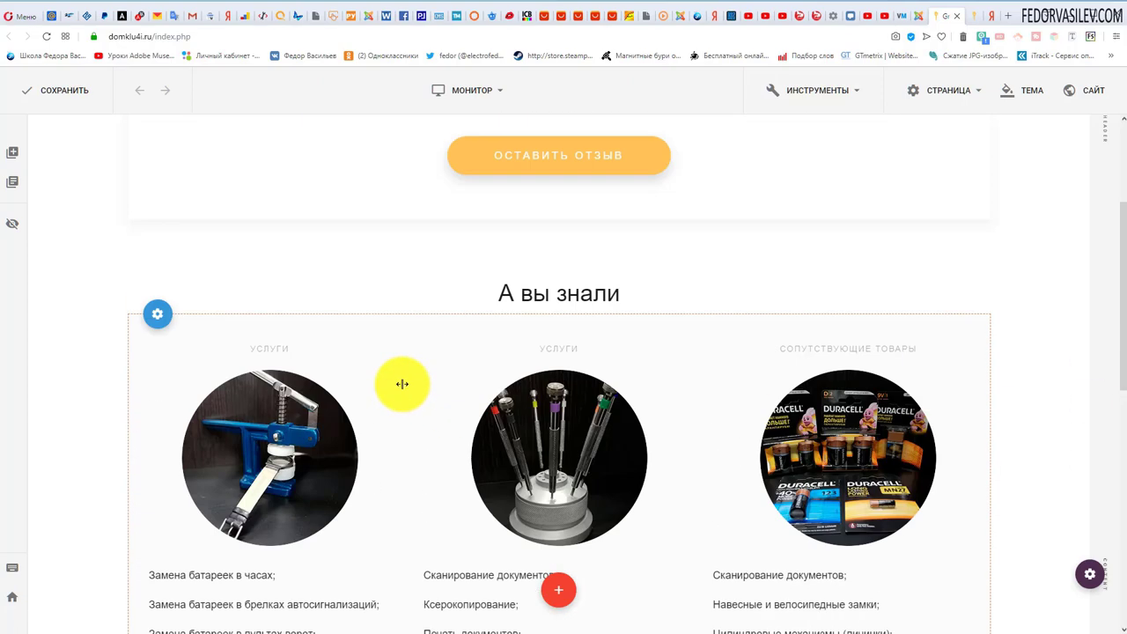
pyautogui.scroll(3, 402, 384)
pyautogui.scroll(-3, 496, 390)
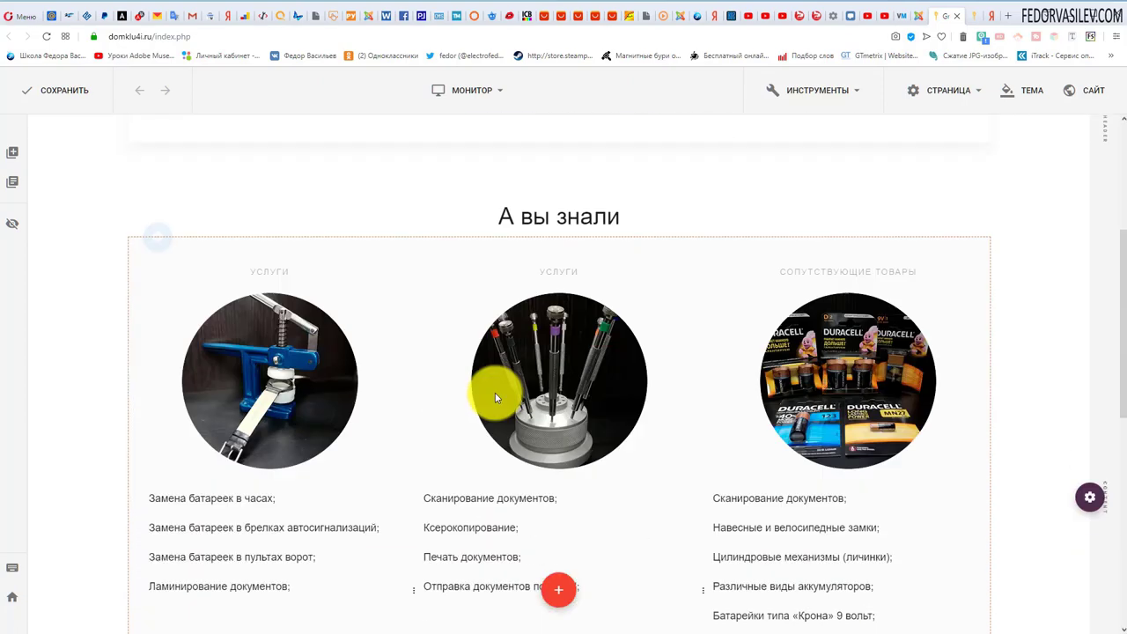
pyautogui.click(846, 379)
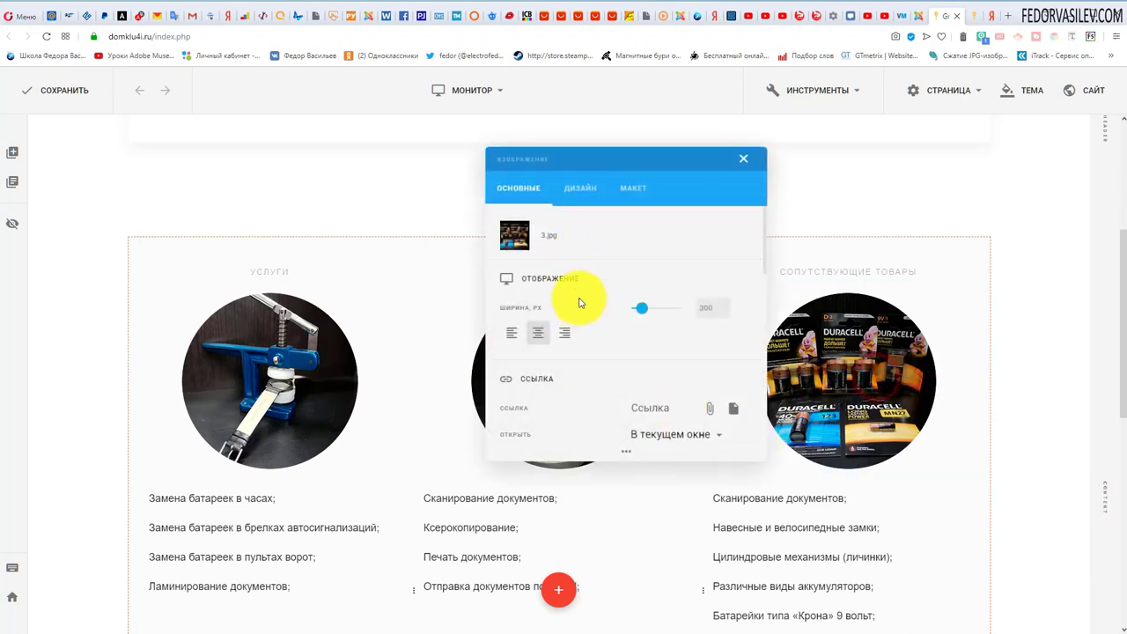
pyautogui.click(745, 158)
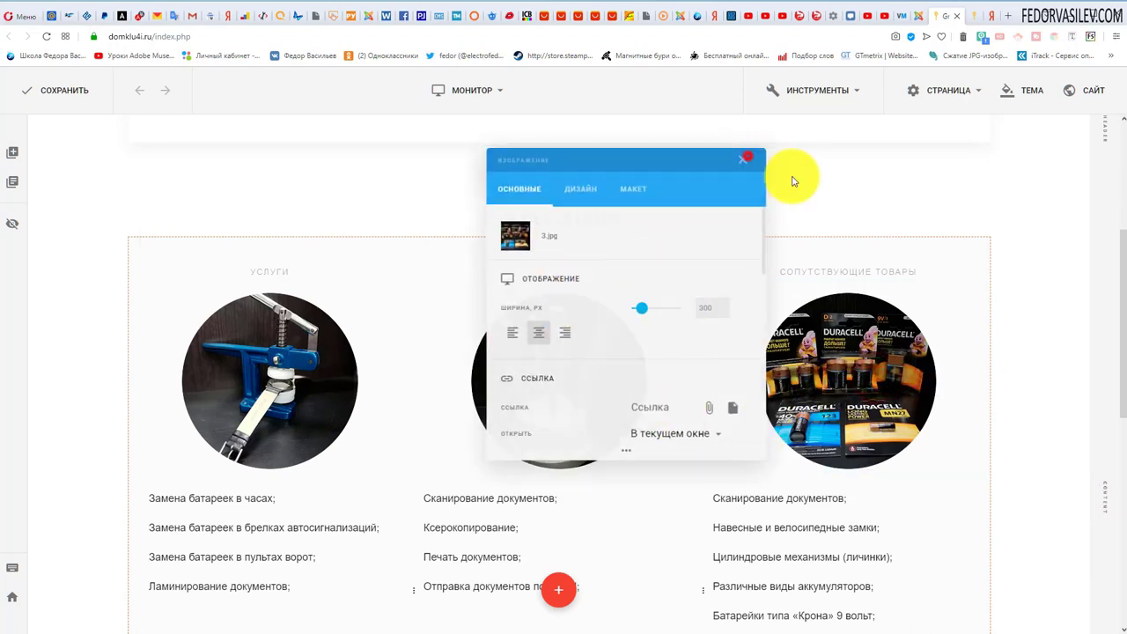
# View the live site's map zoomed out and return to the thank-you page editor
pyautogui.click(975, 18)
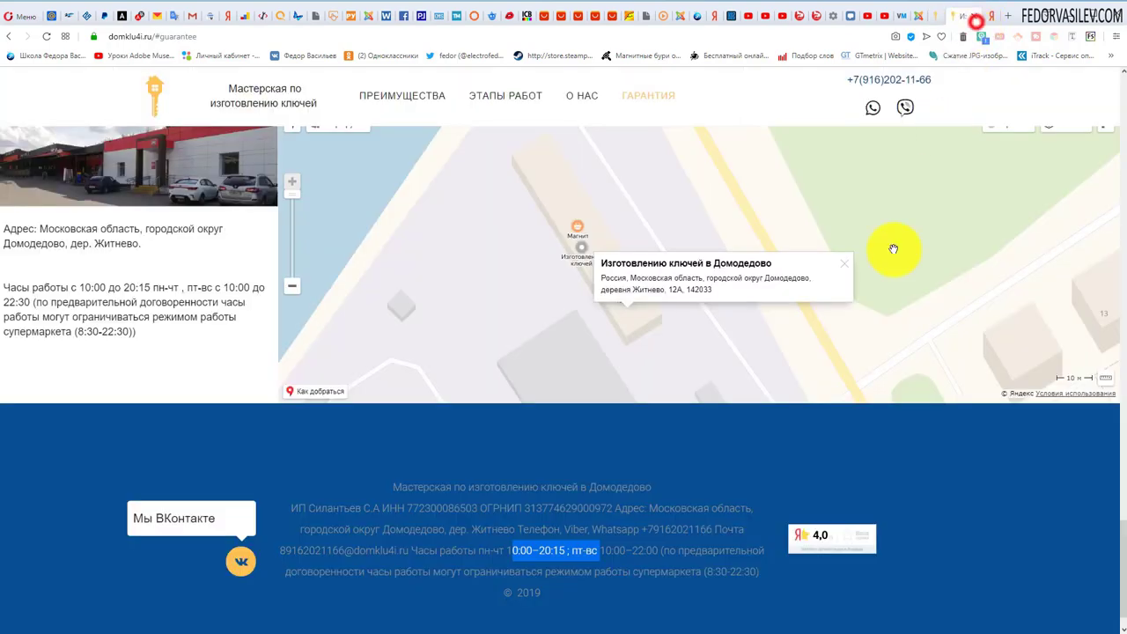
pyautogui.scroll(-1, 942, 177)
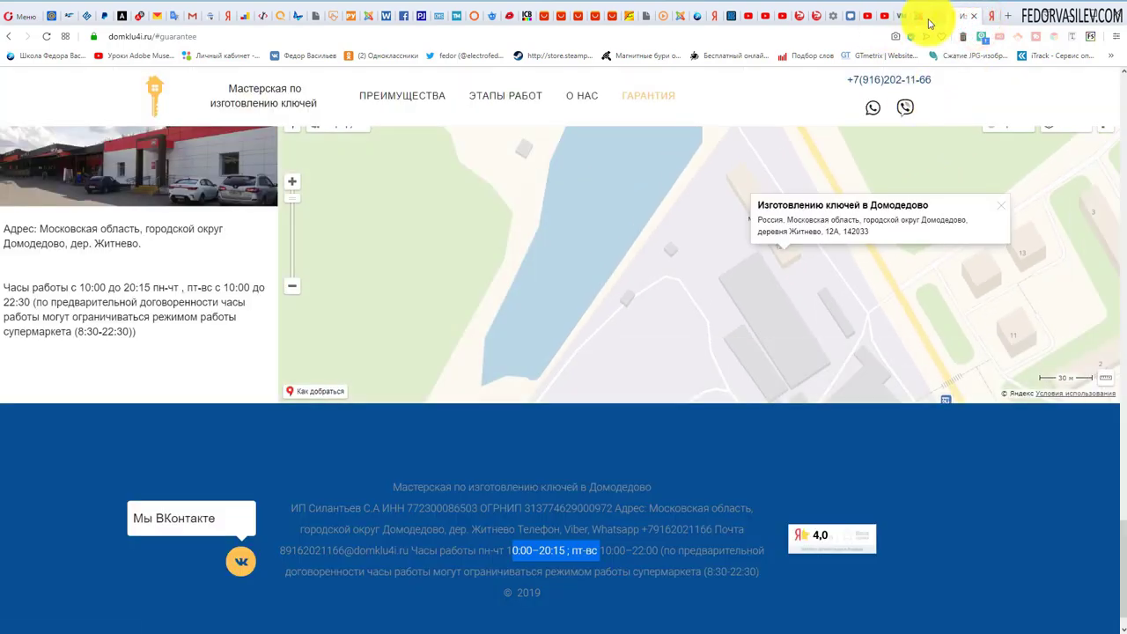
pyautogui.click(934, 16)
# Open the image chooser from the batteries image's settings and browse the files in the Images folder
pyautogui.click(868, 386)
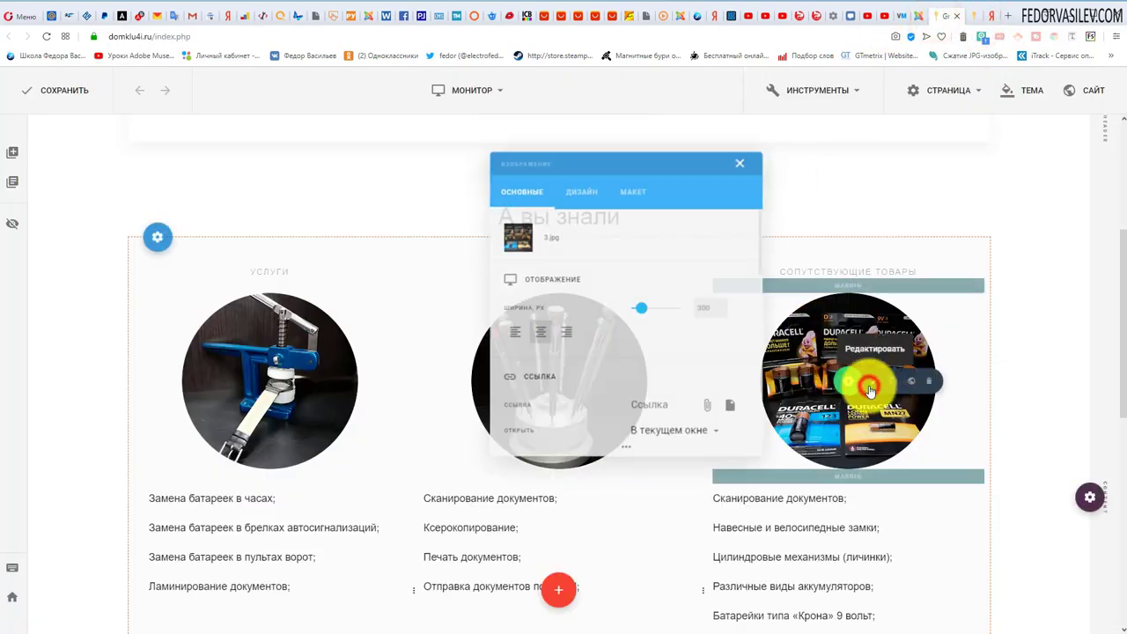
pyautogui.click(740, 236)
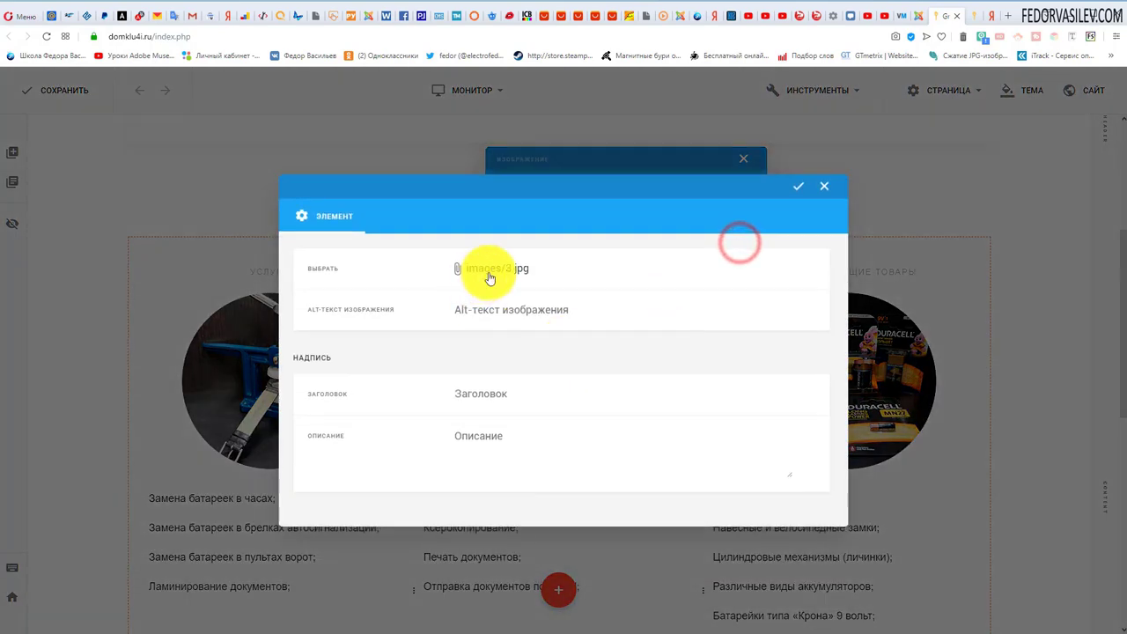
pyautogui.click(514, 268)
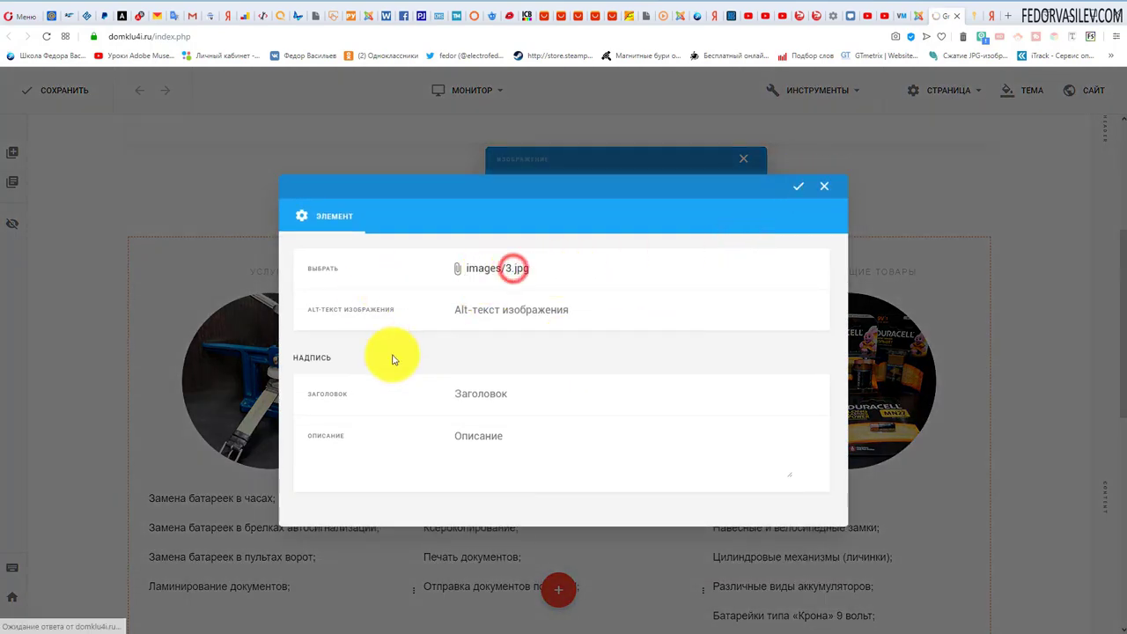
pyautogui.scroll(-5, 616, 423)
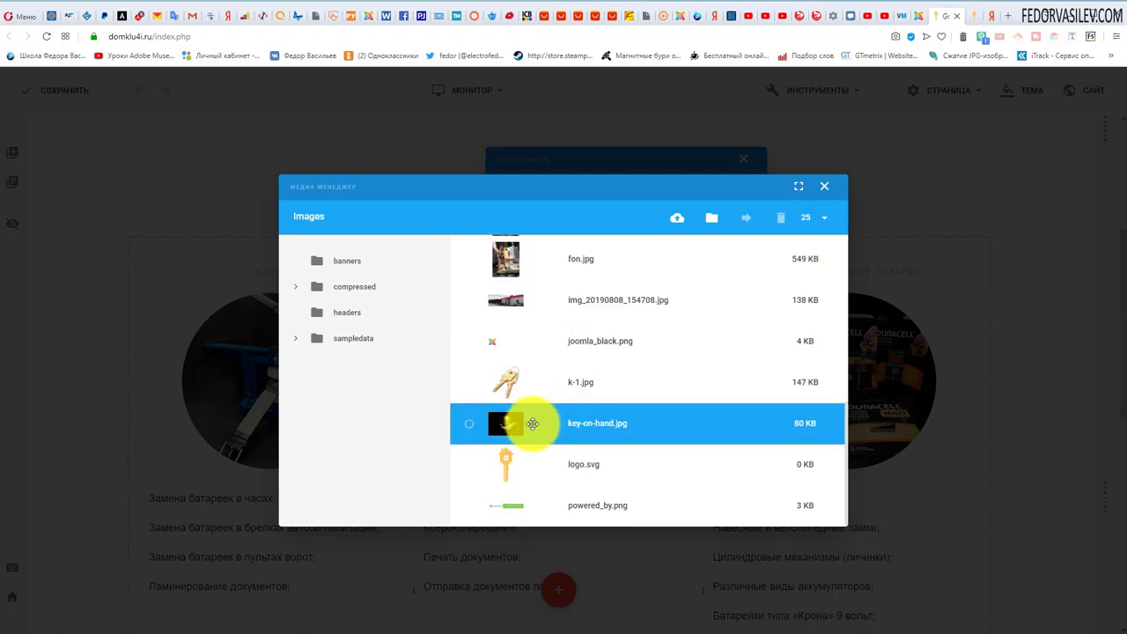
# View the file actions available for key-on-hand.jpg, deselect the file, and close the media manager and image settings
pyautogui.click(473, 431)
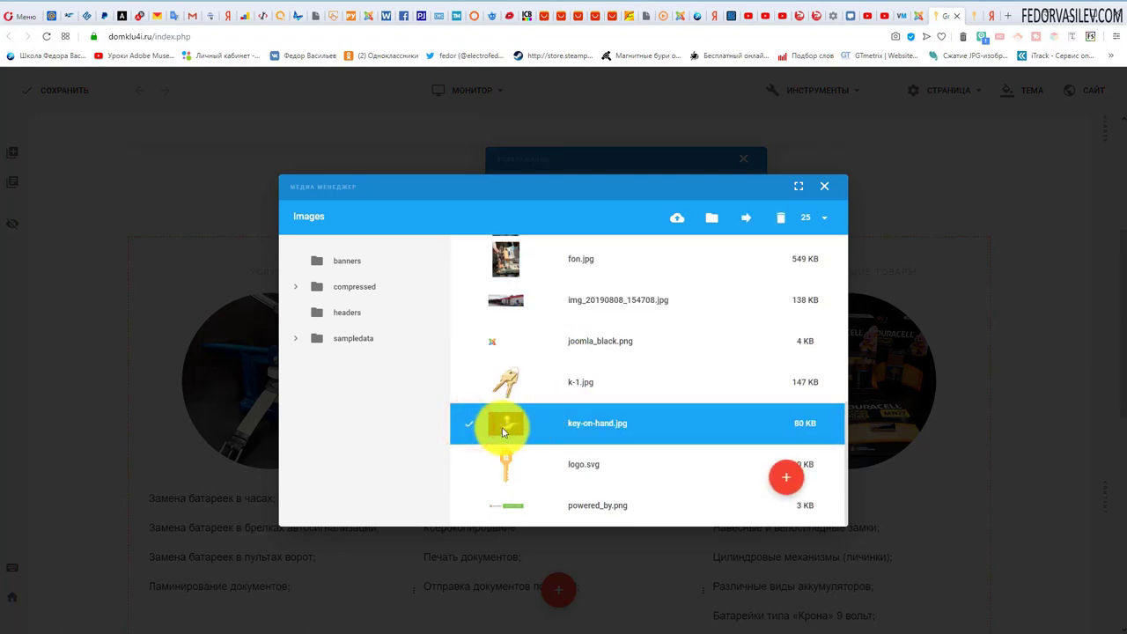
pyautogui.rightClick(509, 417)
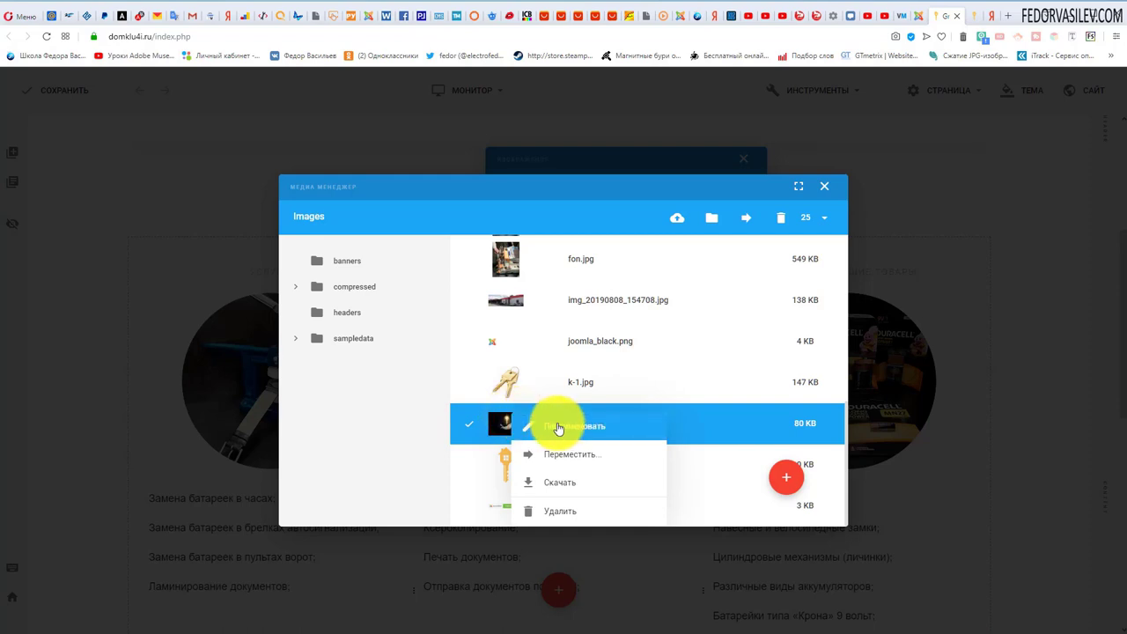
pyautogui.click(457, 434)
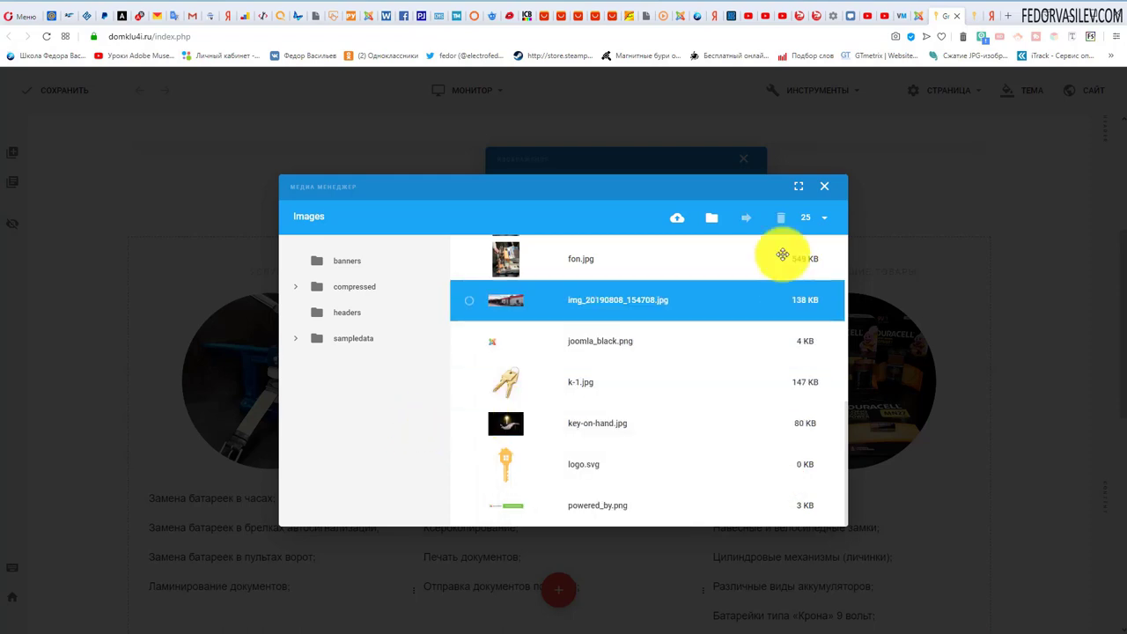
pyautogui.click(824, 186)
pyautogui.click(824, 186)
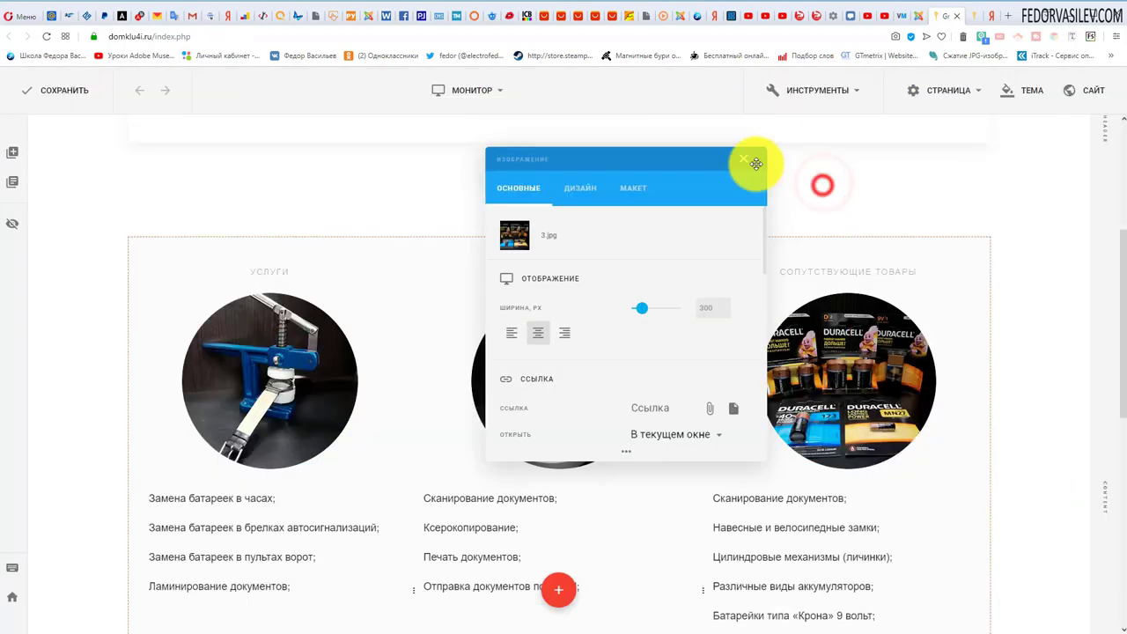
pyautogui.click(738, 158)
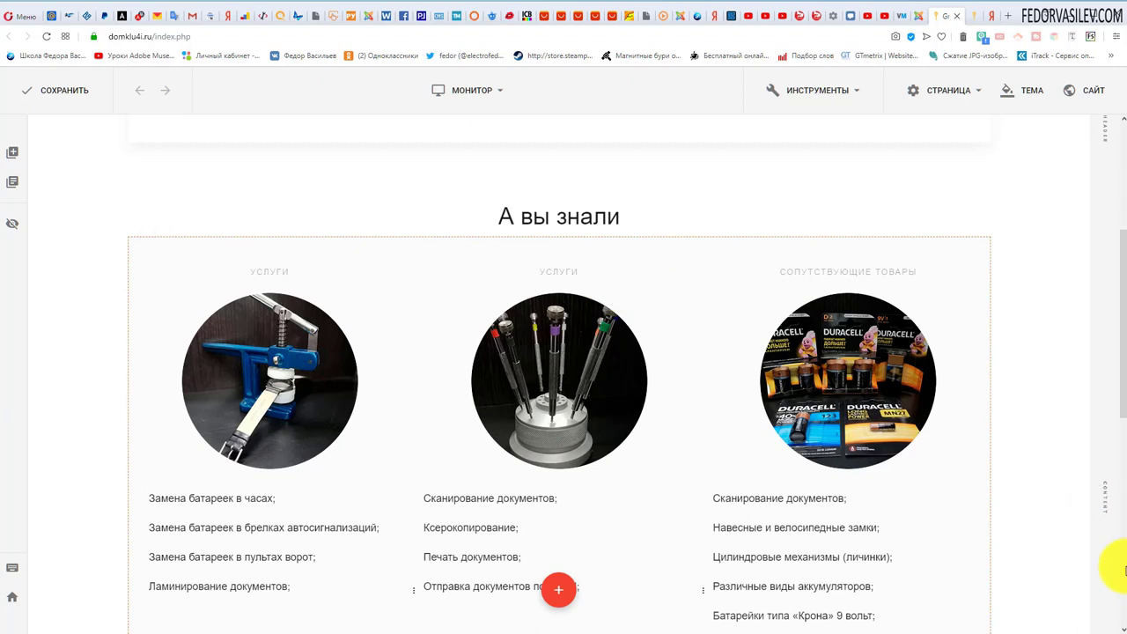
# Check the browser's options for the hand image on the live site and return to the thank-you page editor
pyautogui.moveTo(838, 378)
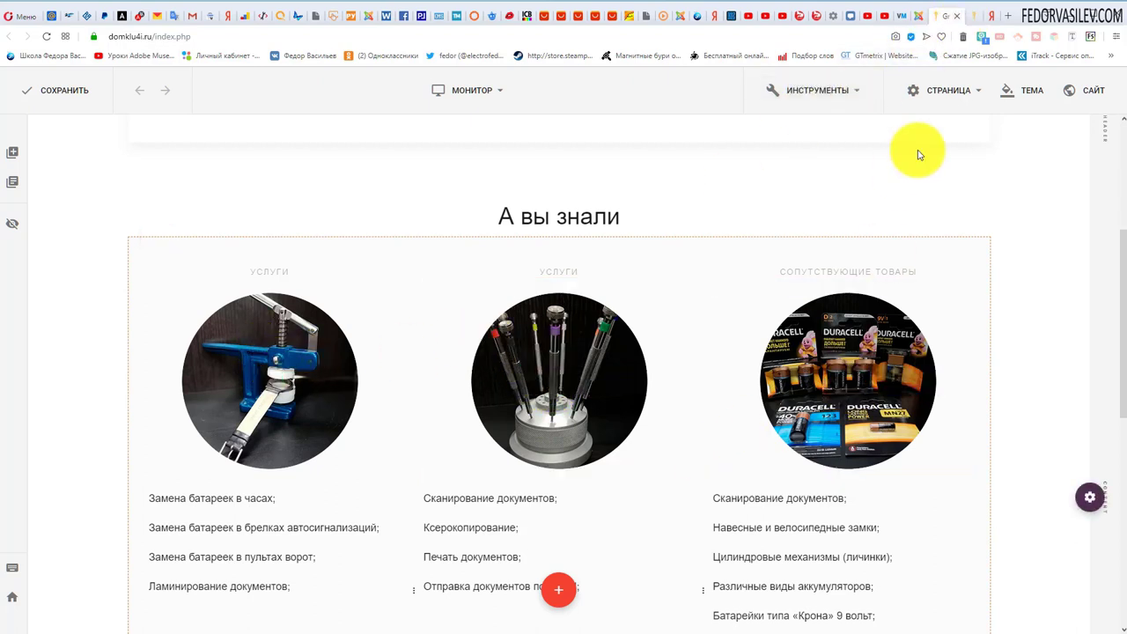
pyautogui.click(975, 23)
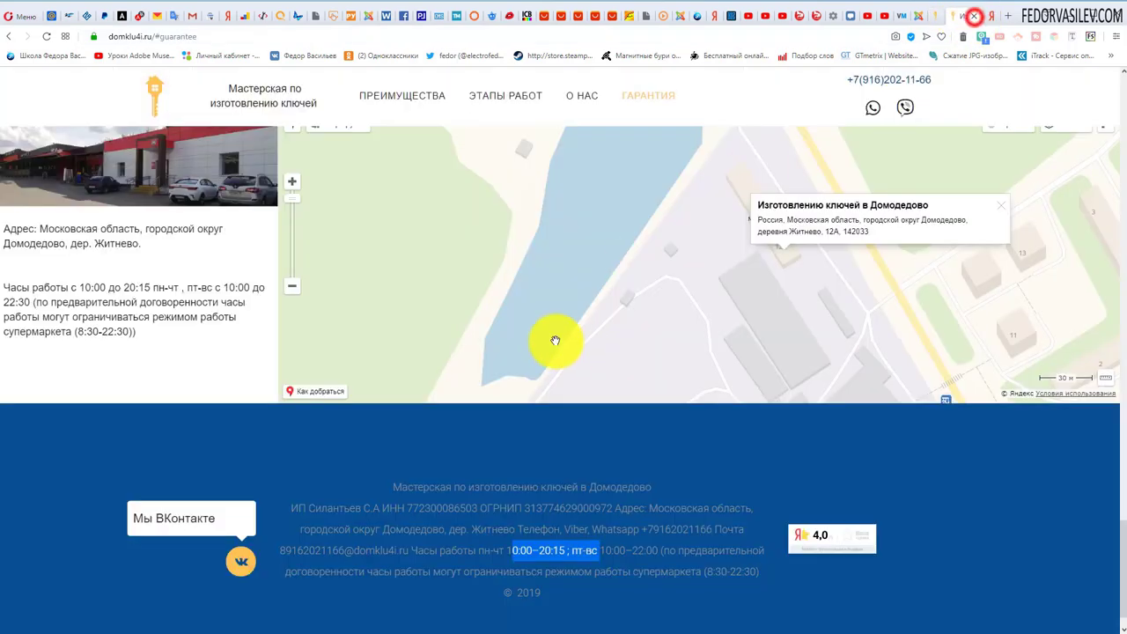
pyautogui.scroll(5, 503, 453)
pyautogui.rightClick(317, 208)
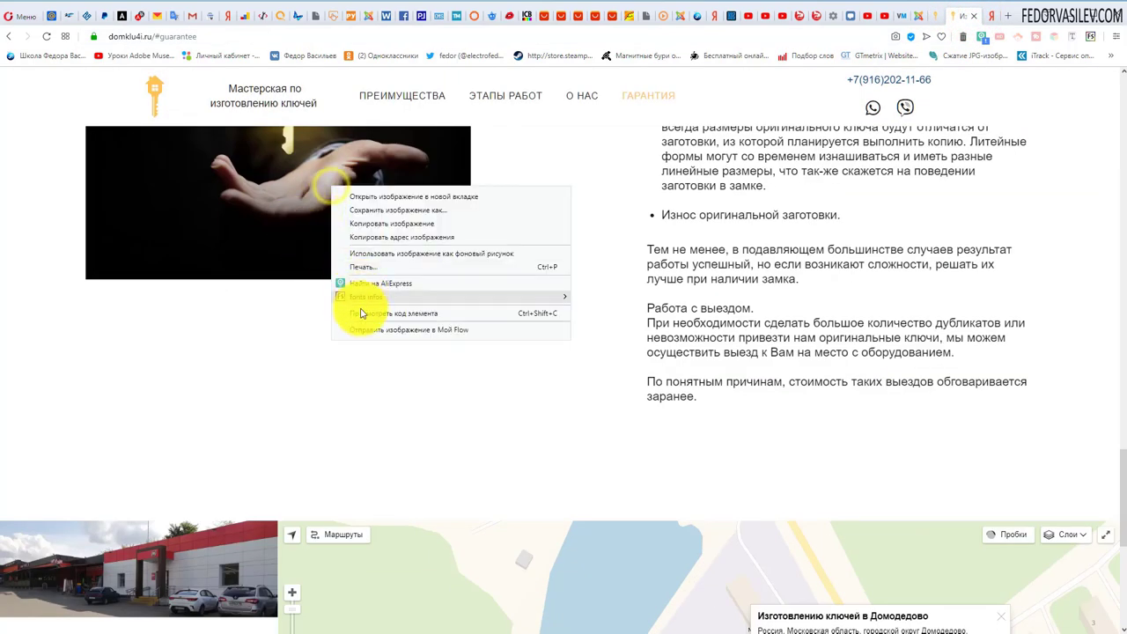
pyautogui.click(942, 18)
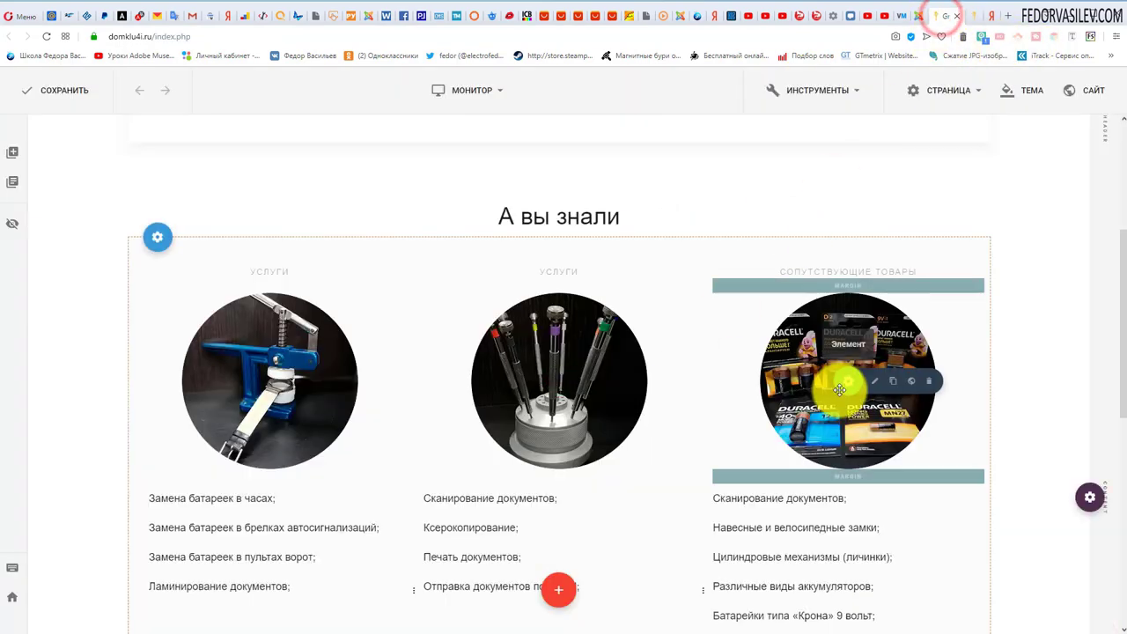
# Look over the thank-you page's service lists, «А вы знали» section and request confirmation block
pyautogui.scroll(-6, 509, 356)
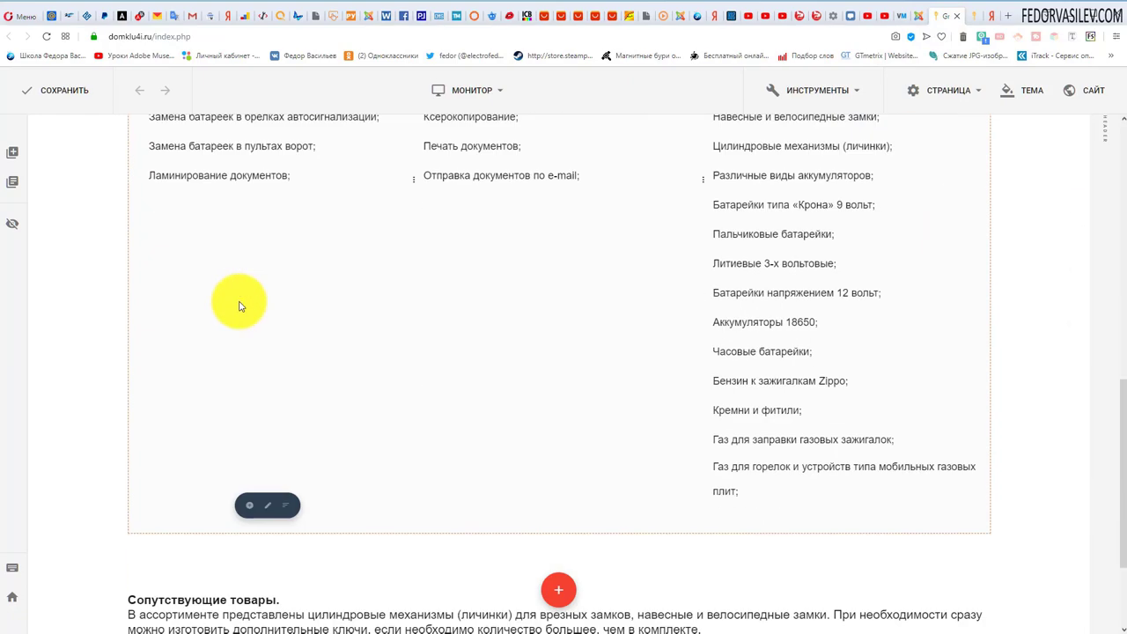
pyautogui.scroll(6, 370, 314)
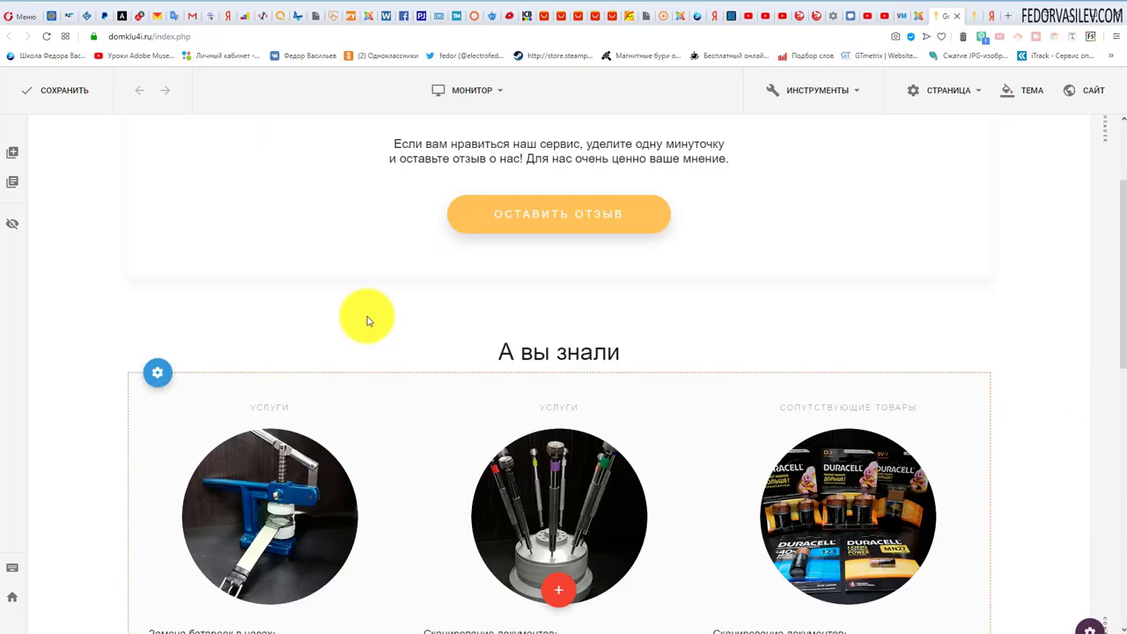
pyautogui.scroll(-1, 529, 247)
pyautogui.scroll(-2, 495, 263)
pyautogui.scroll(3, 397, 327)
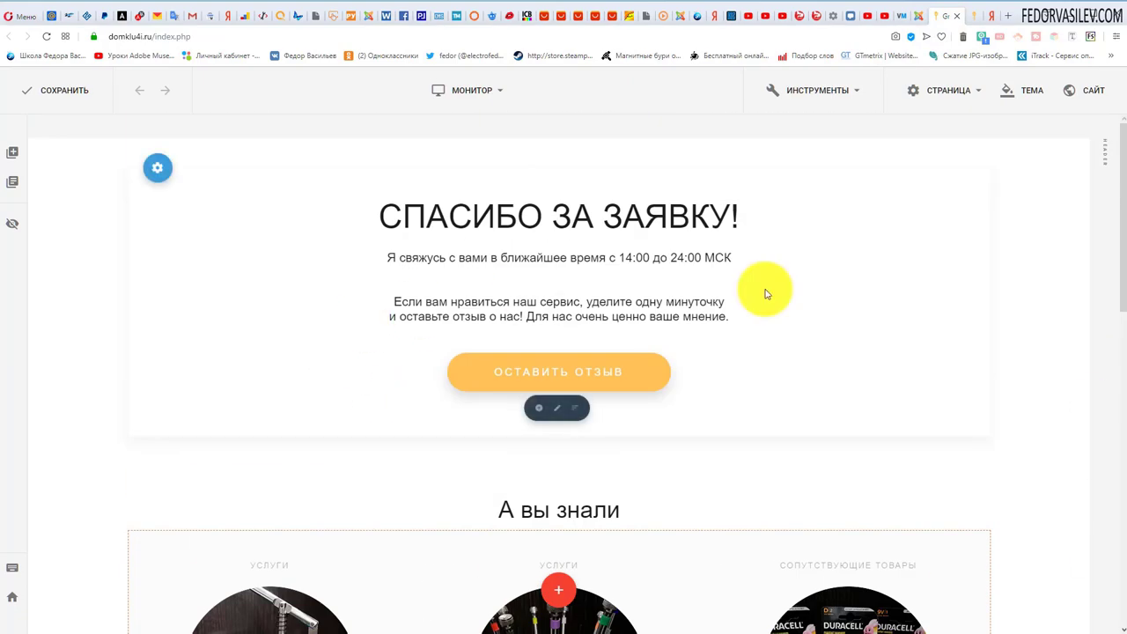
# Close the thank-you page editor and view the «Материалы» and «Система» options in the site administration
pyautogui.click(957, 18)
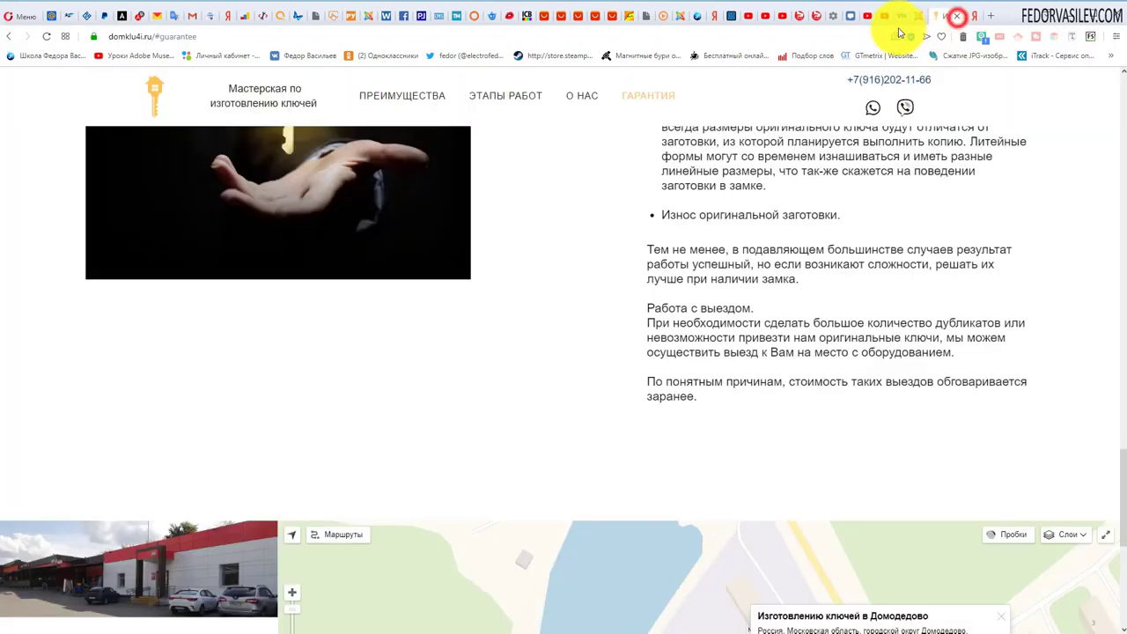
pyautogui.click(935, 16)
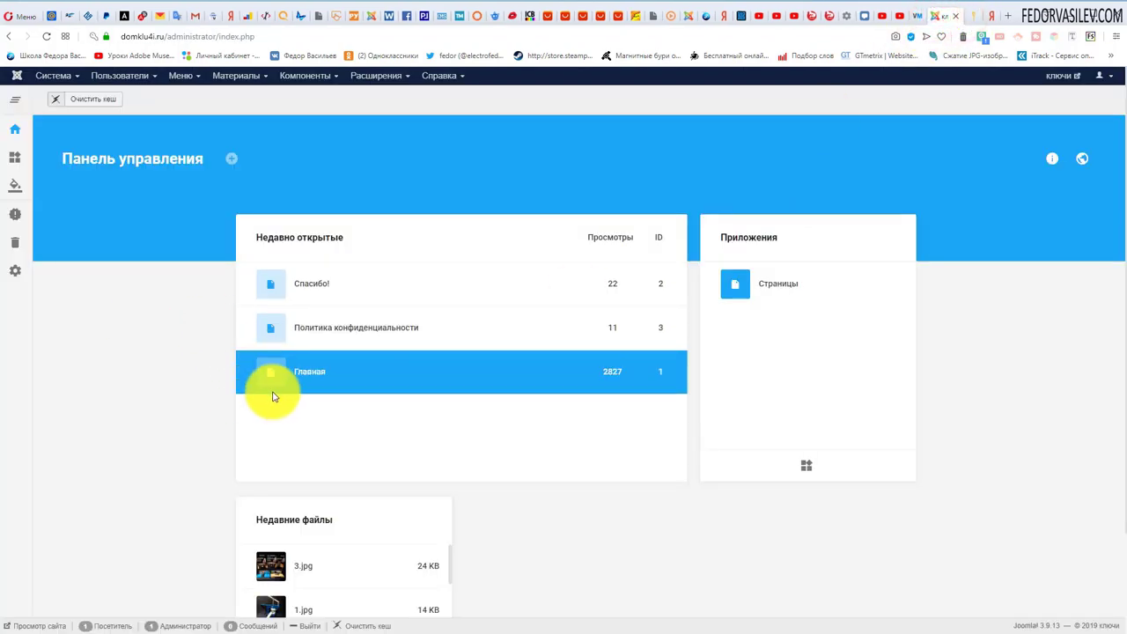
pyautogui.click(238, 81)
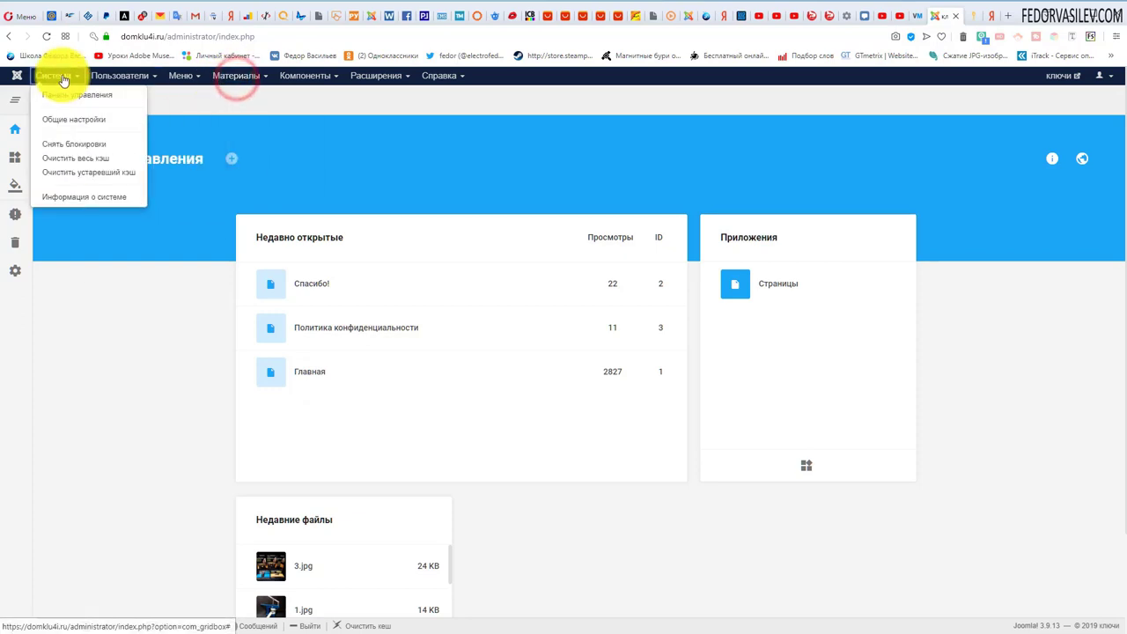
# Look over the request form, advantage boxes and keys image on the live landing page
pyautogui.hotkey('ctrl', 'Tab')
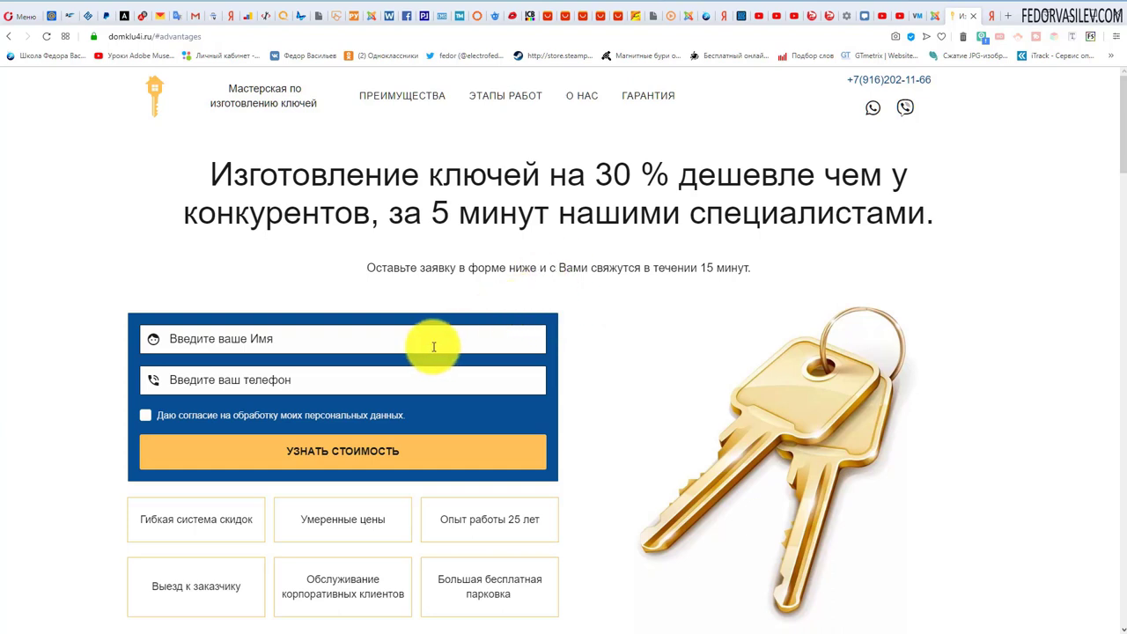
pyautogui.scroll(-5, 434, 347)
pyautogui.scroll(4, 370, 405)
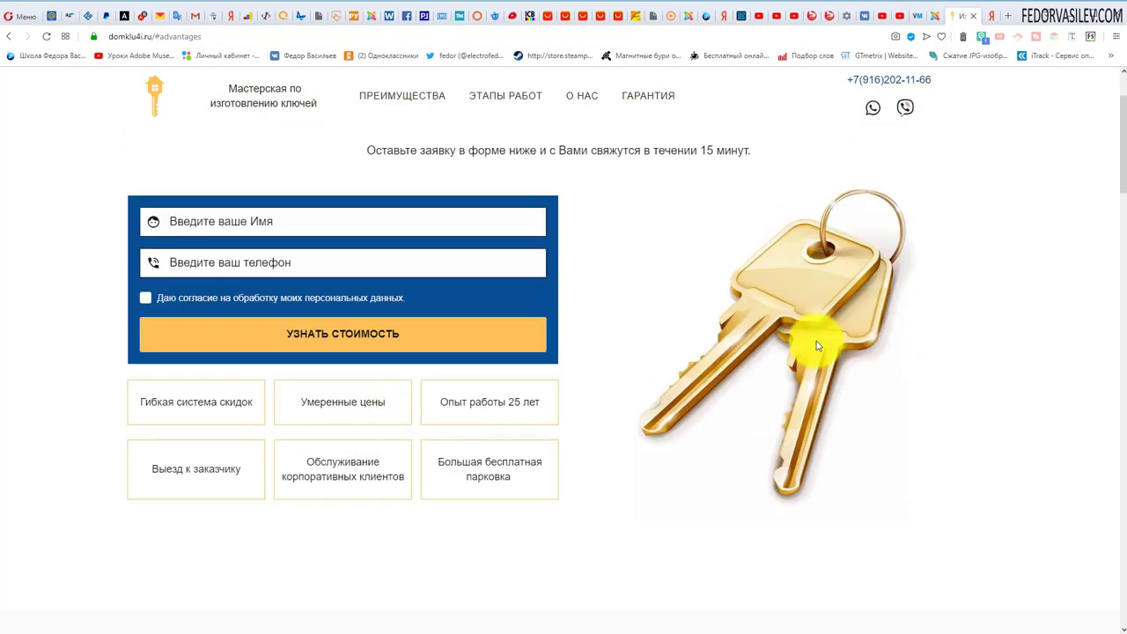
# Open the «Главная» page in the page builder from the recently opened pages and view its keys image
pyautogui.click(938, 16)
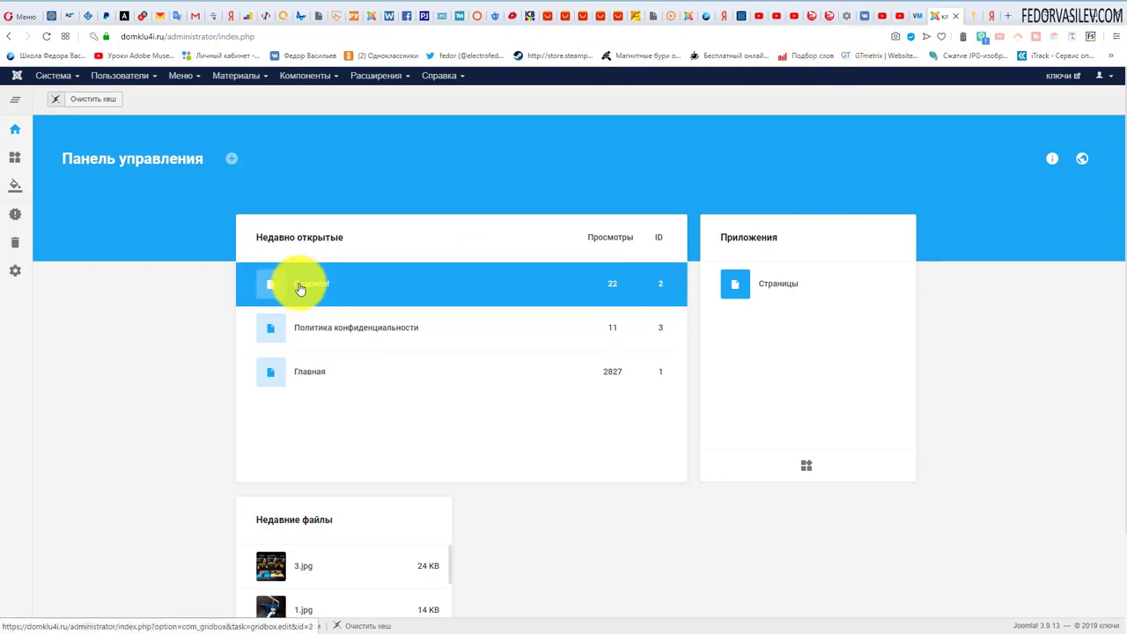
pyautogui.click(308, 377)
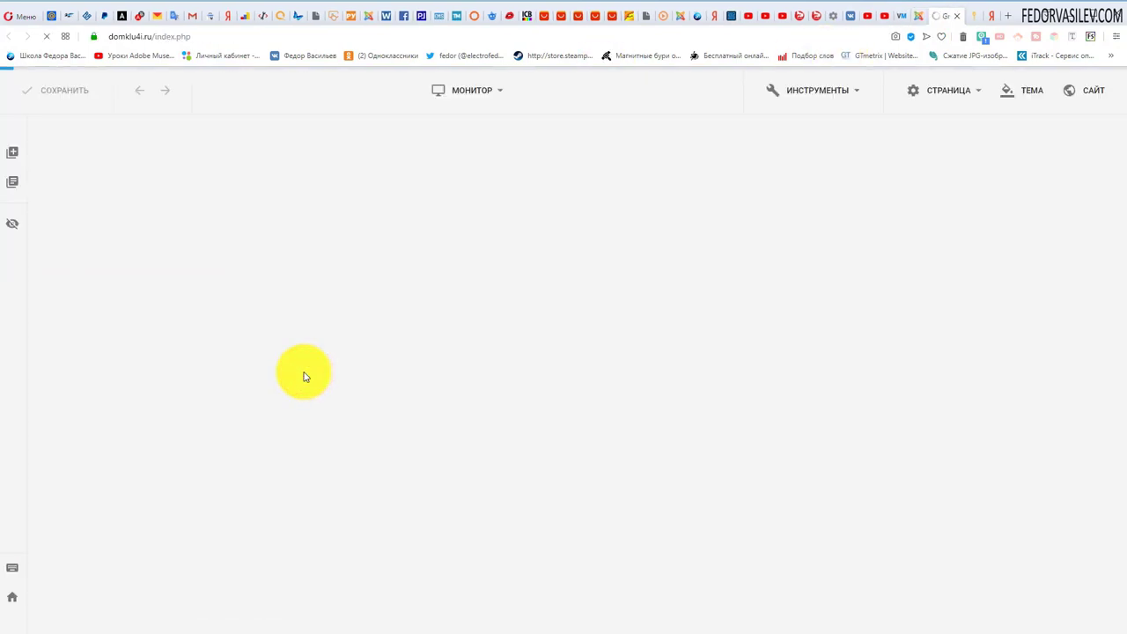
pyautogui.scroll(-2, 541, 345)
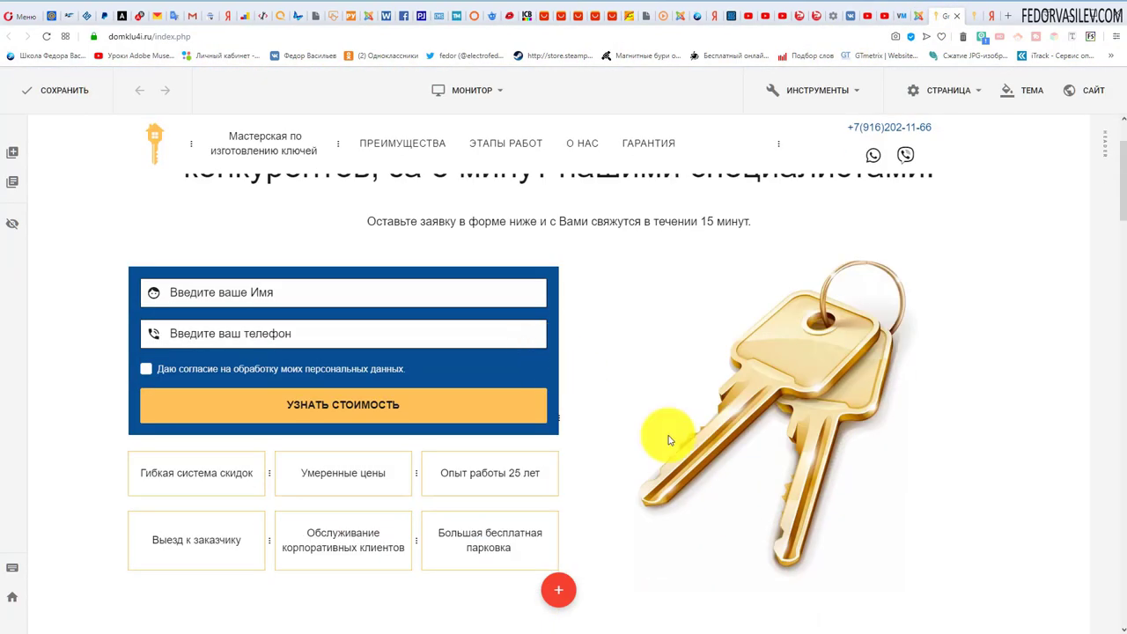
pyautogui.moveTo(780, 420)
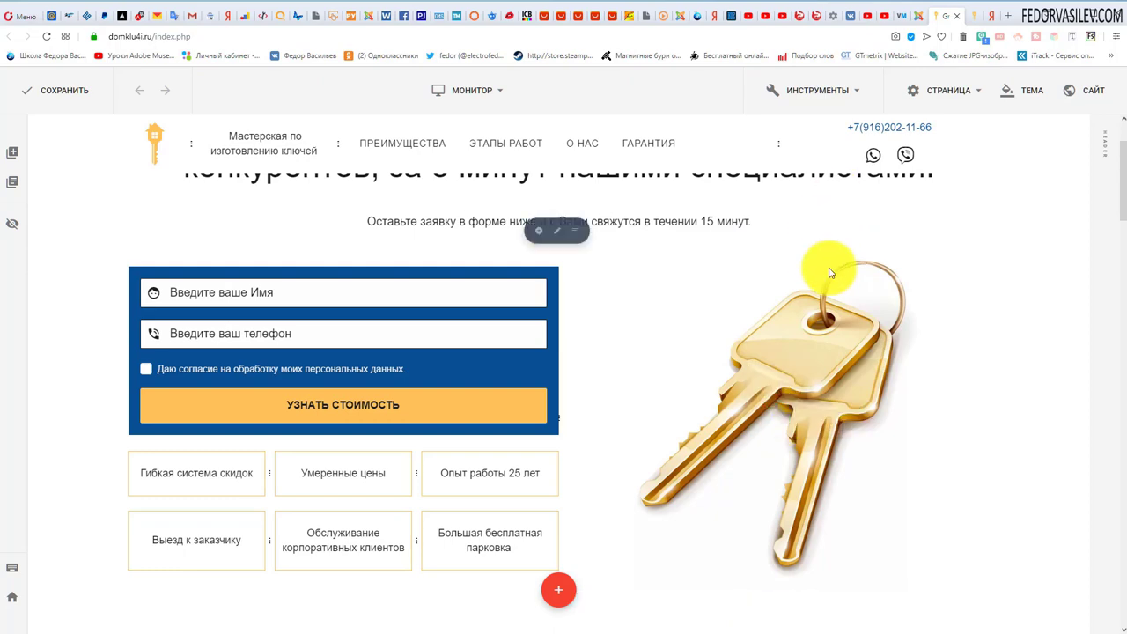
# Review the SEO page title and meta description in the «Главная» page settings and close the settings
pyautogui.scroll(1, 837, 220)
pyautogui.click(964, 90)
pyautogui.click(908, 131)
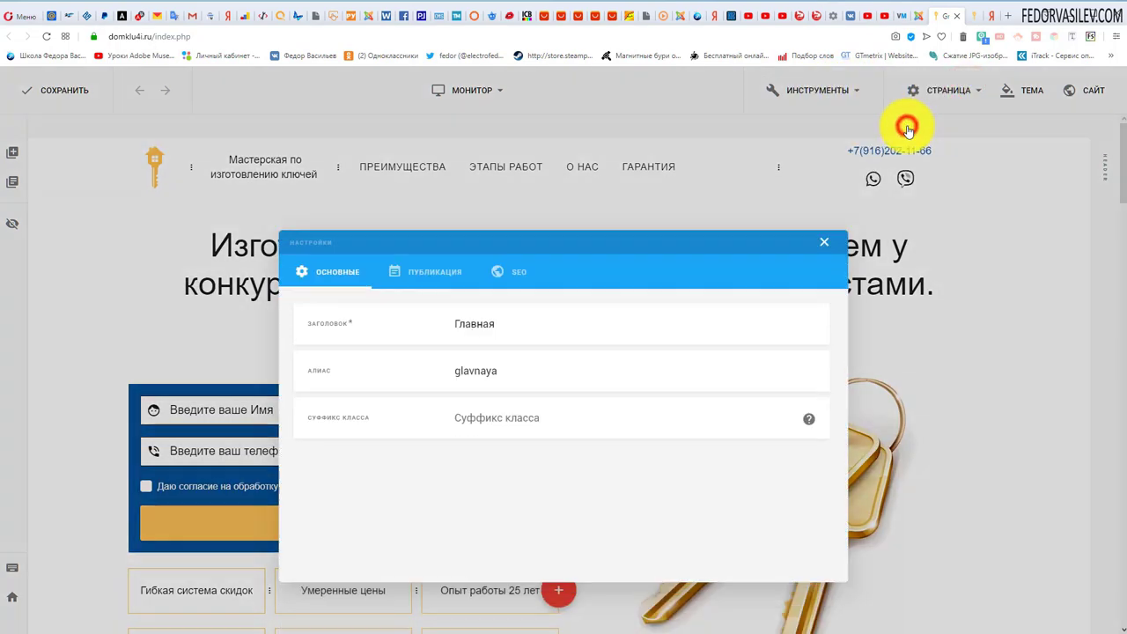
pyautogui.click(504, 219)
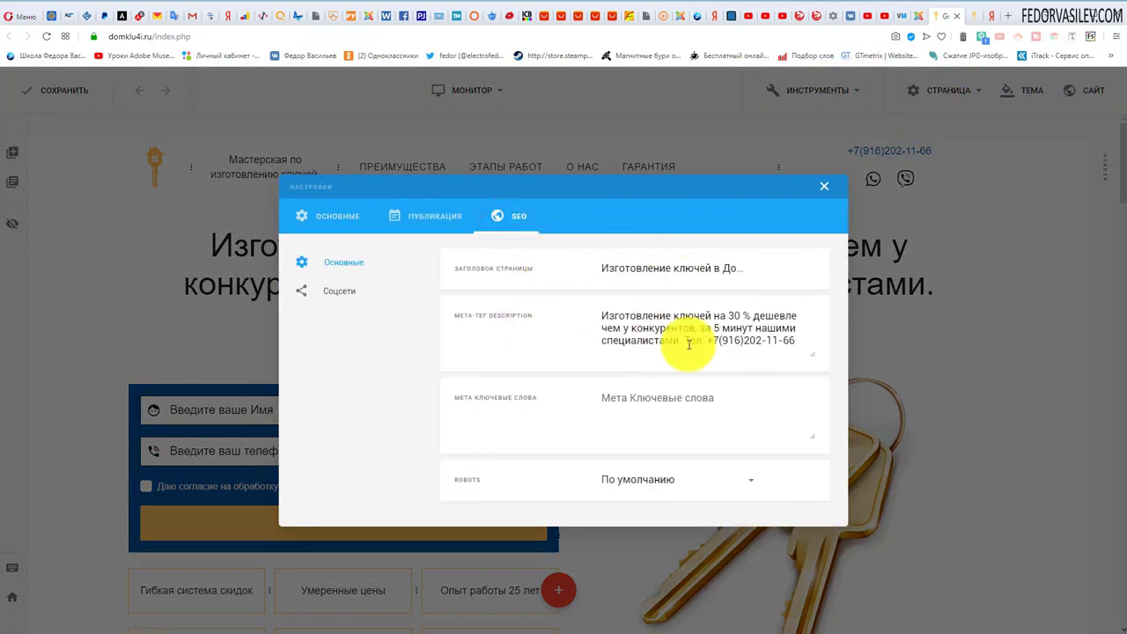
pyautogui.click(823, 183)
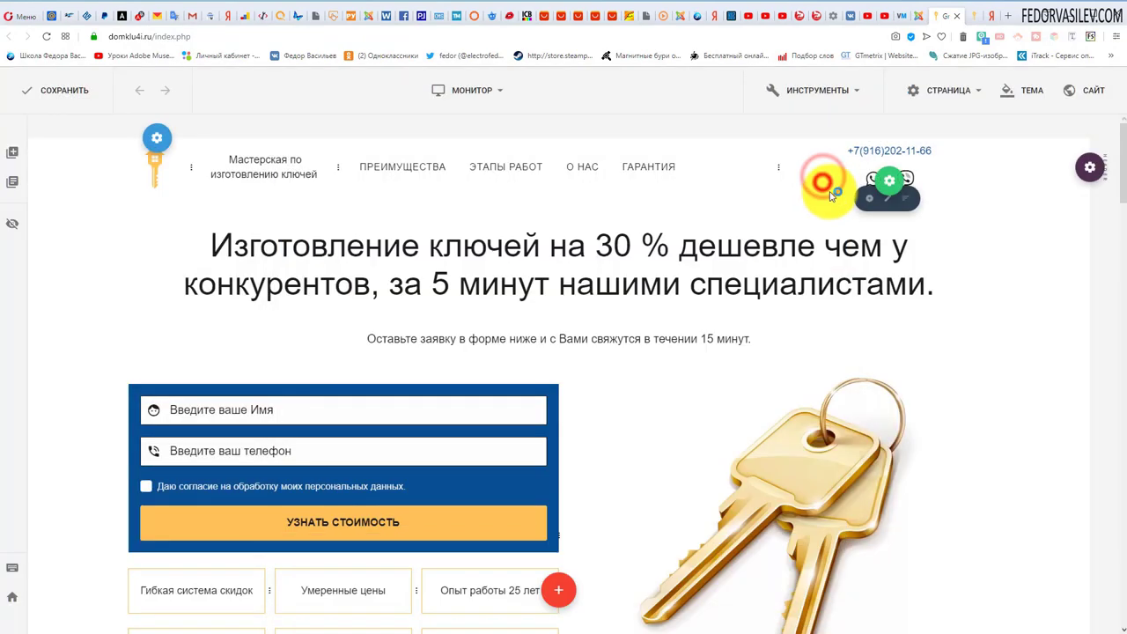
# Enter sample alt text for the golden keys image k-1.jpg in its image properties
pyautogui.scroll(-2, 792, 282)
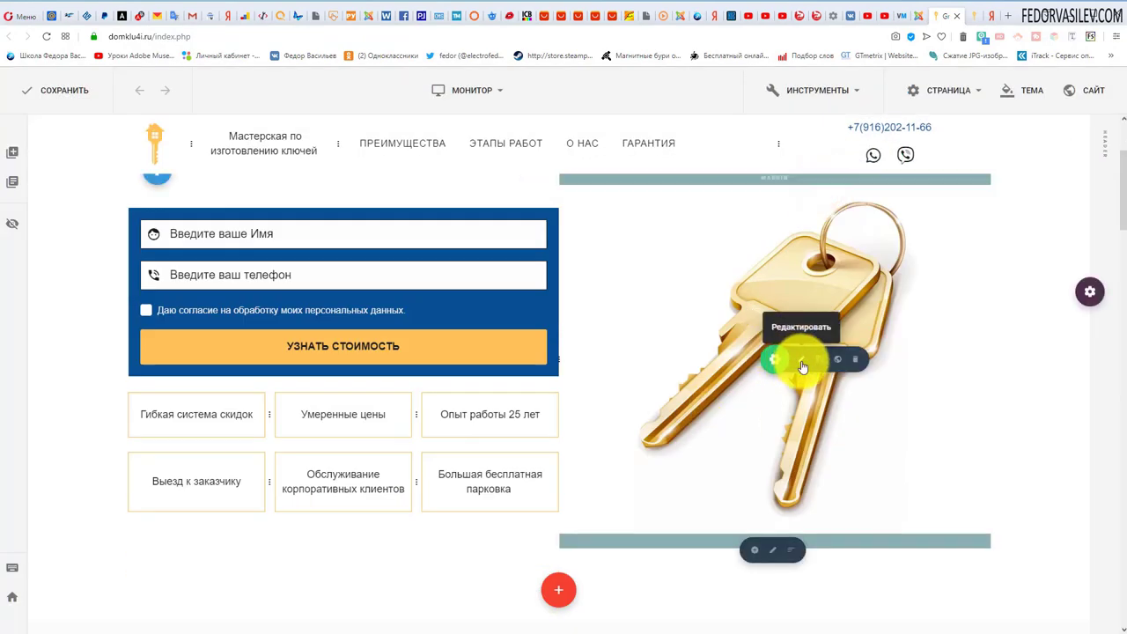
pyautogui.click(802, 364)
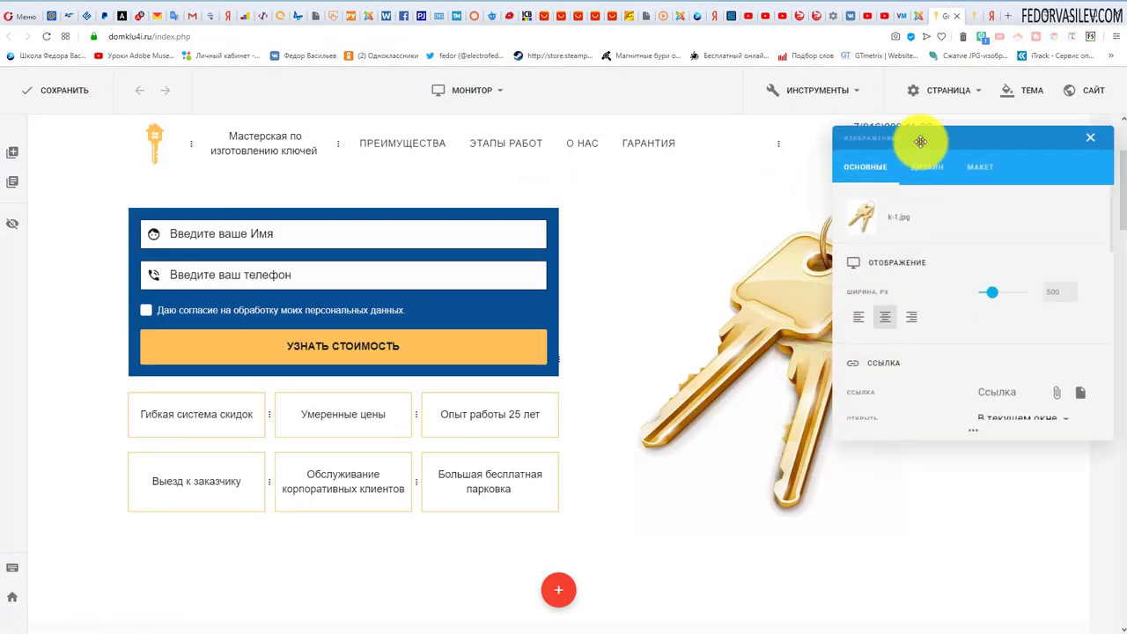
pyautogui.moveTo(920, 140); pyautogui.dragTo(363, 168)
pyautogui.click(519, 241)
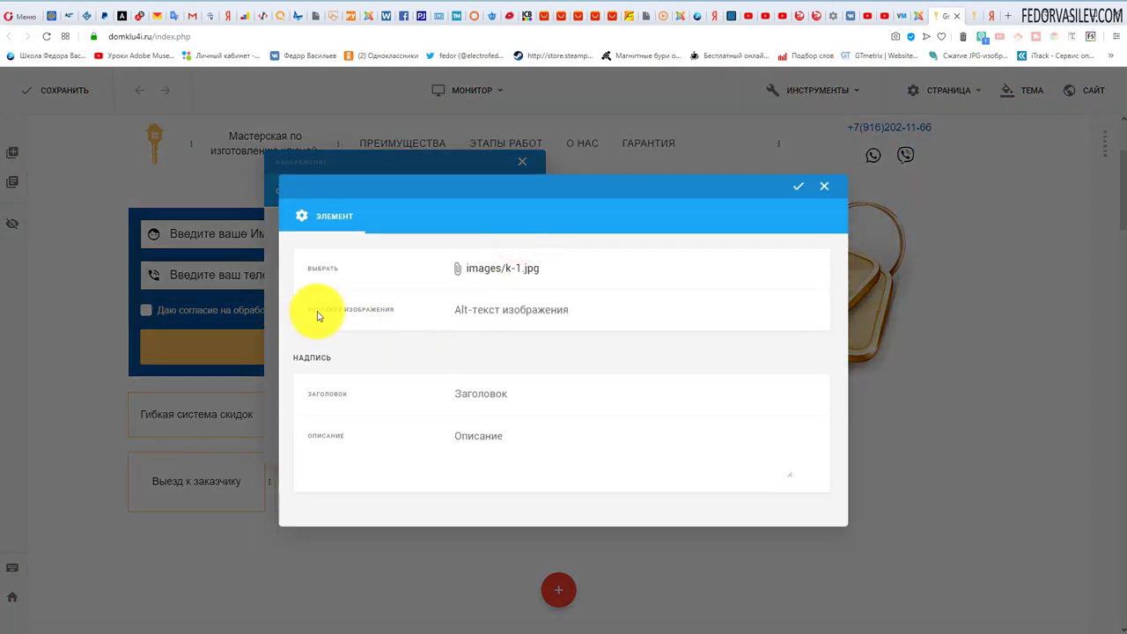
pyautogui.click(493, 313)
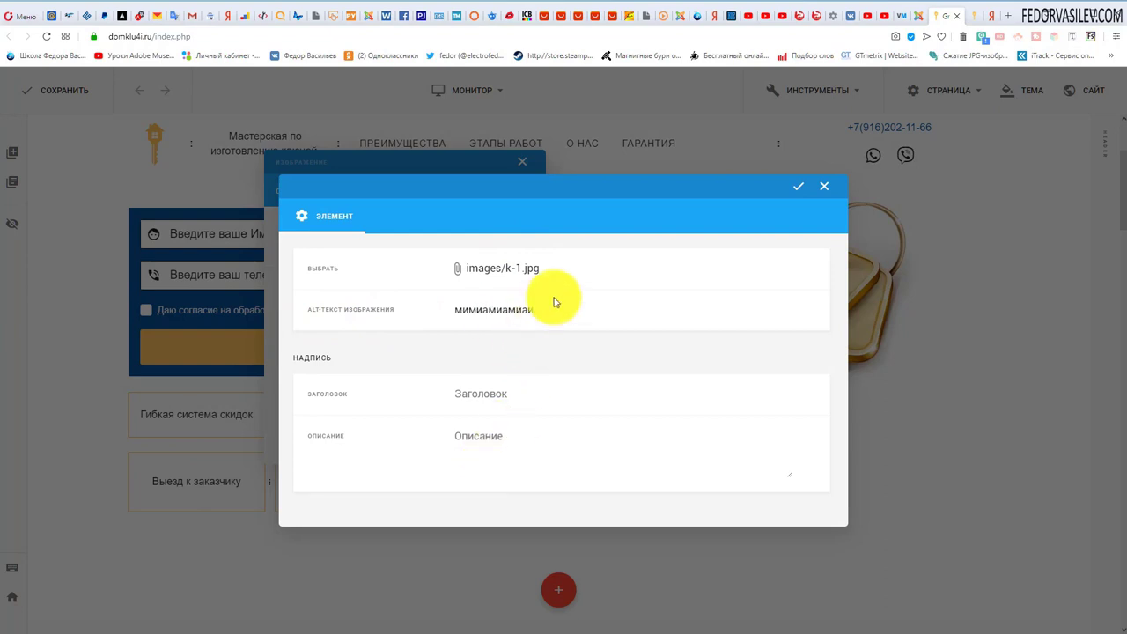
# Clear the sample alt text of the golden keys image and close its properties and settings without applying
pyautogui.moveTo(549, 308); pyautogui.dragTo(403, 308)
pyautogui.press('BackSpace')
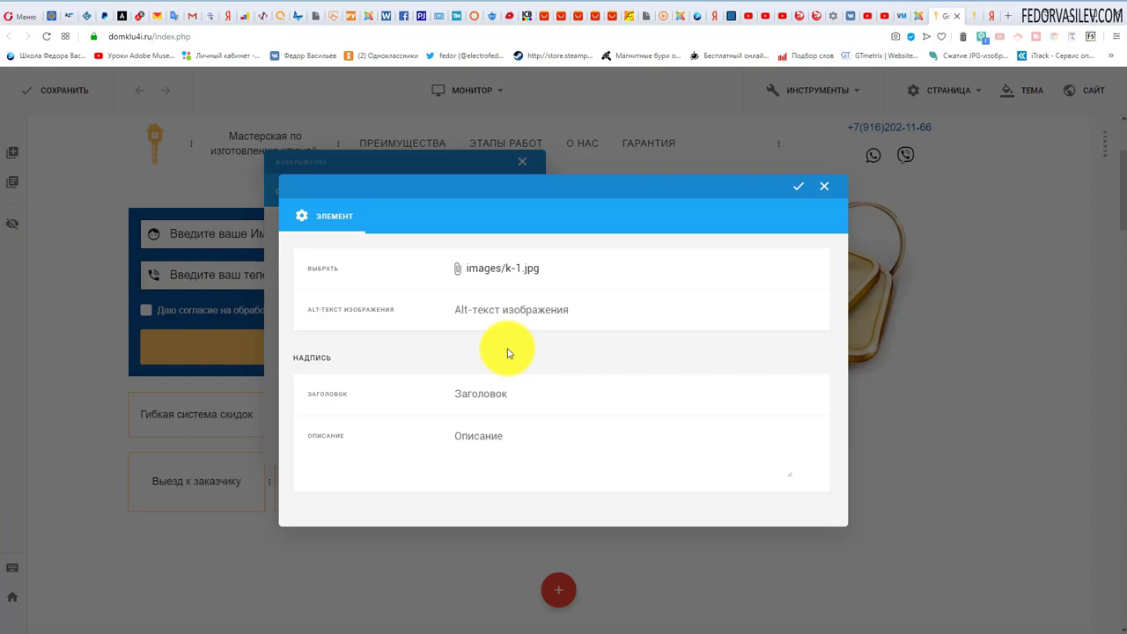
pyautogui.click(821, 186)
pyautogui.click(522, 162)
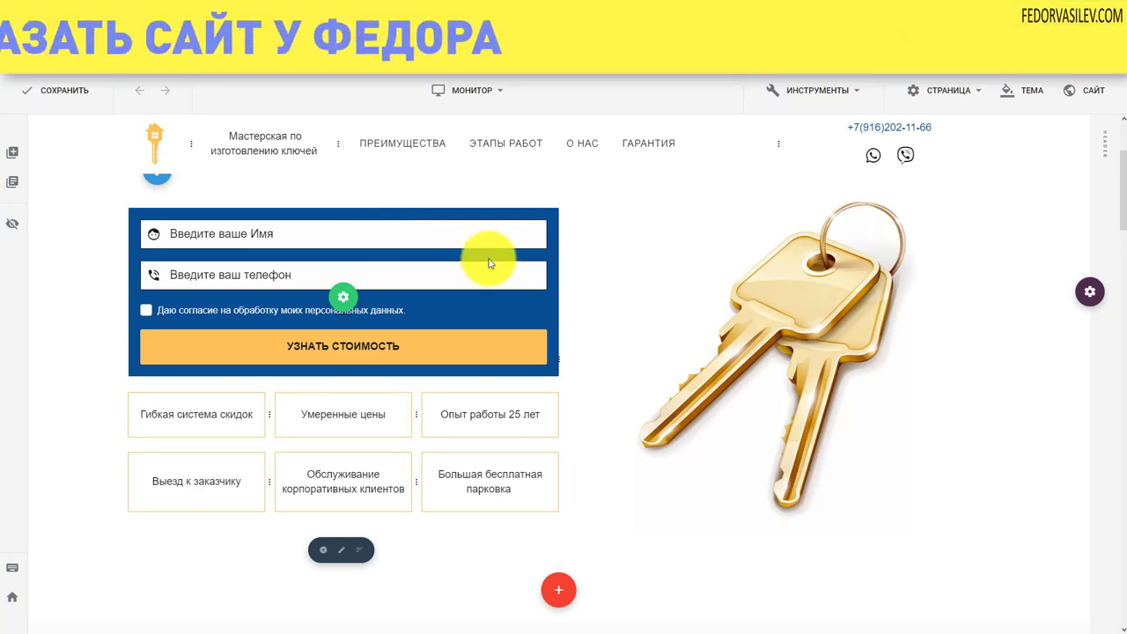
pyautogui.scroll(2, 644, 447)
pyautogui.scroll(-2, 576, 374)
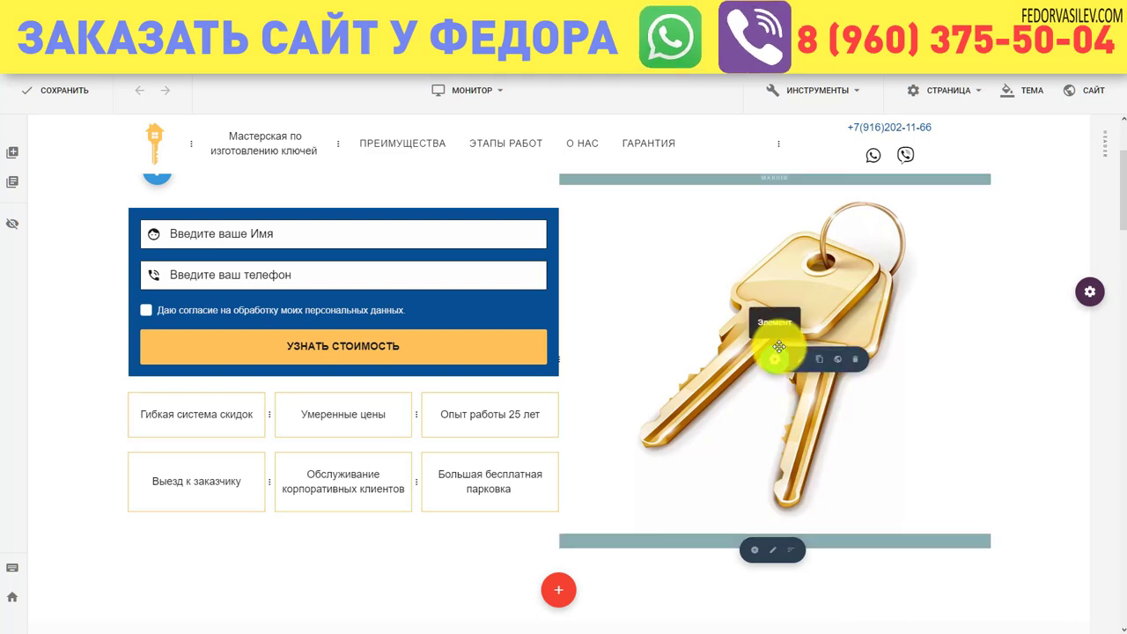
# View the golden keys image's basic properties in the page builder and close them without changes
pyautogui.moveTo(777, 373)
pyautogui.scroll(-5, 608, 347)
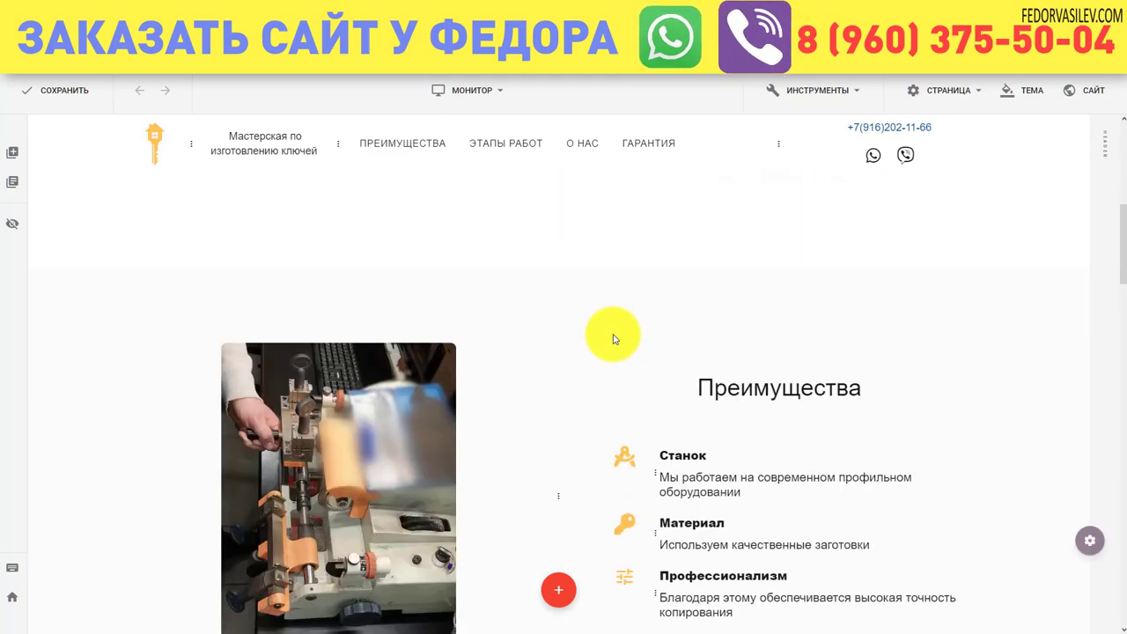
pyautogui.scroll(5, 614, 339)
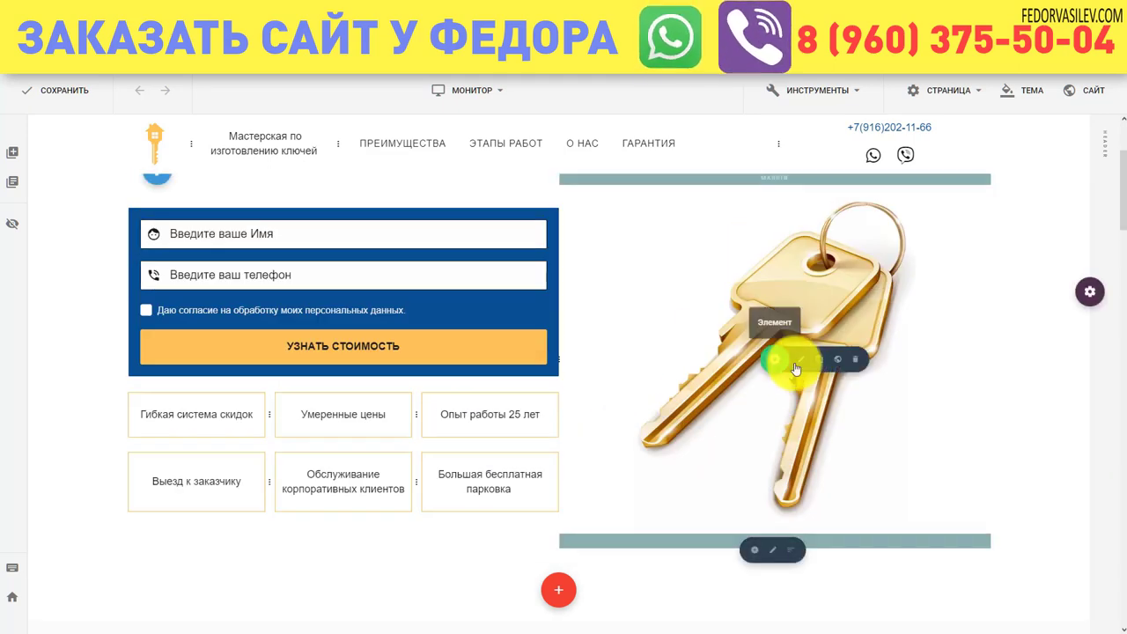
pyautogui.click(807, 361)
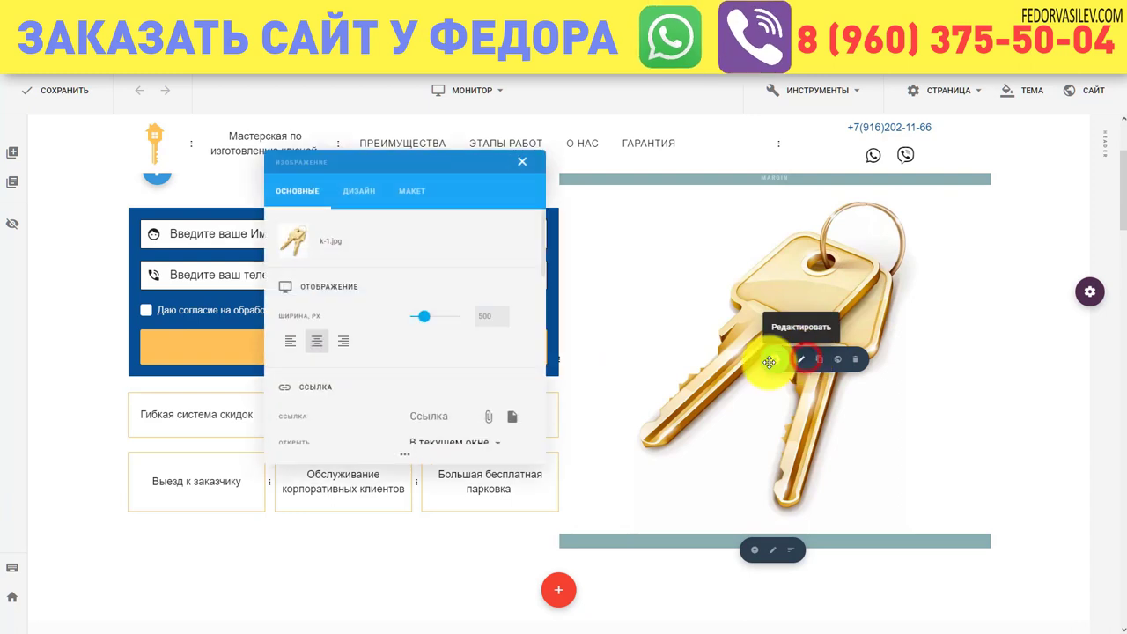
pyautogui.click(528, 165)
pyautogui.moveTo(826, 322)
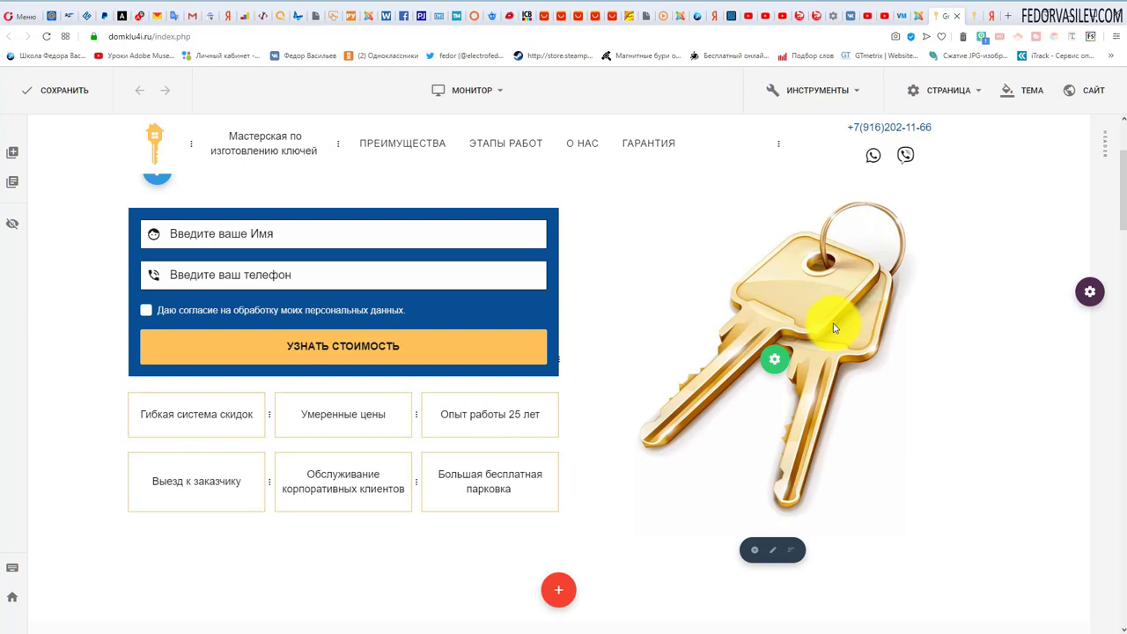
# Switch to the Yandex results for «пластиковые окна» and view the image search results
pyautogui.click(982, 15)
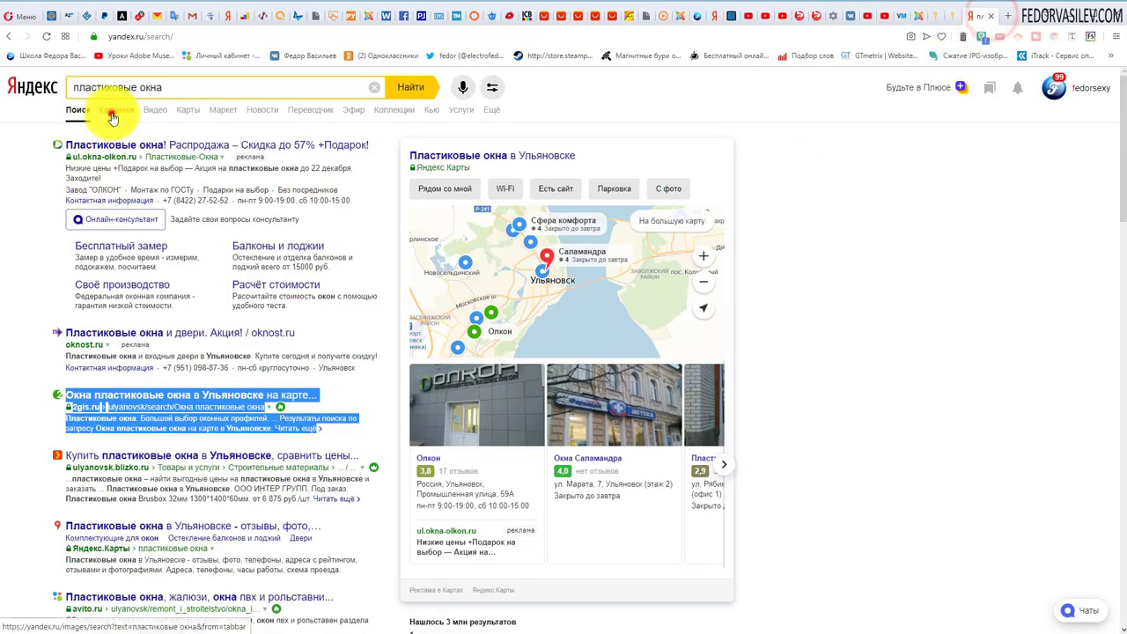
pyautogui.click(112, 118)
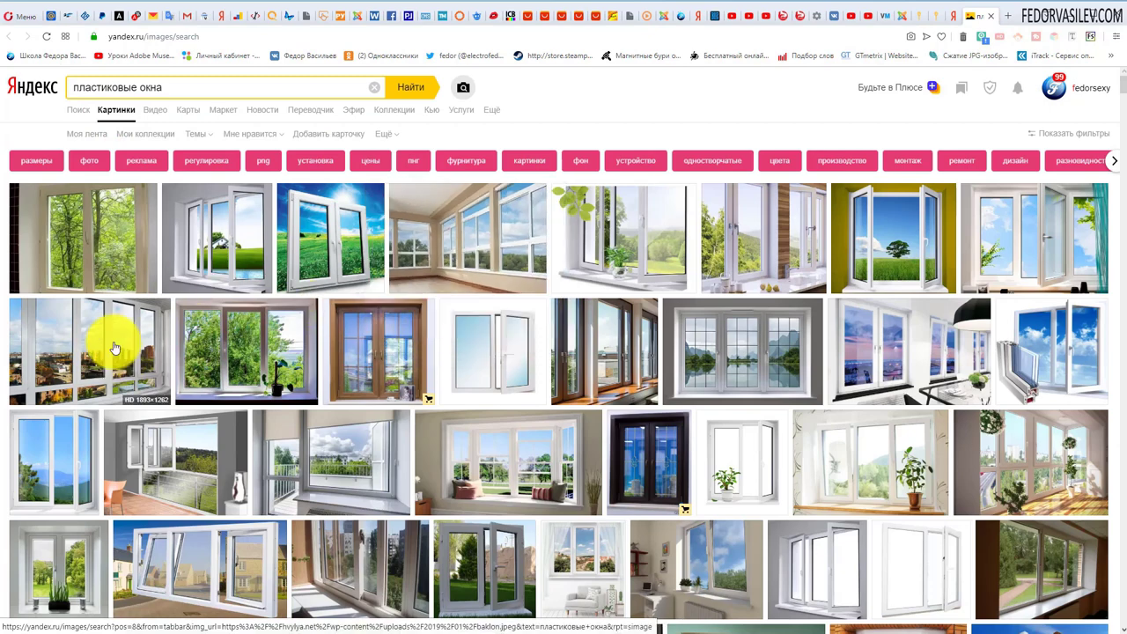
pyautogui.moveTo(308, 201)
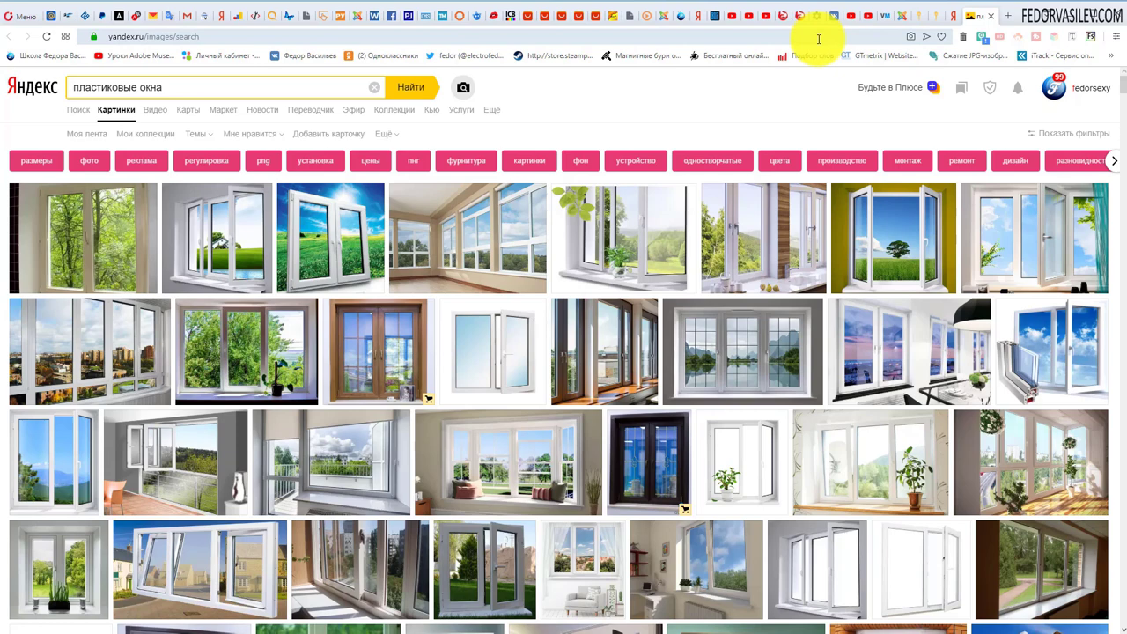
# View the keys image on the live site, return to the page builder and examine the «Преимущества» section's machine photo
pyautogui.click(934, 24)
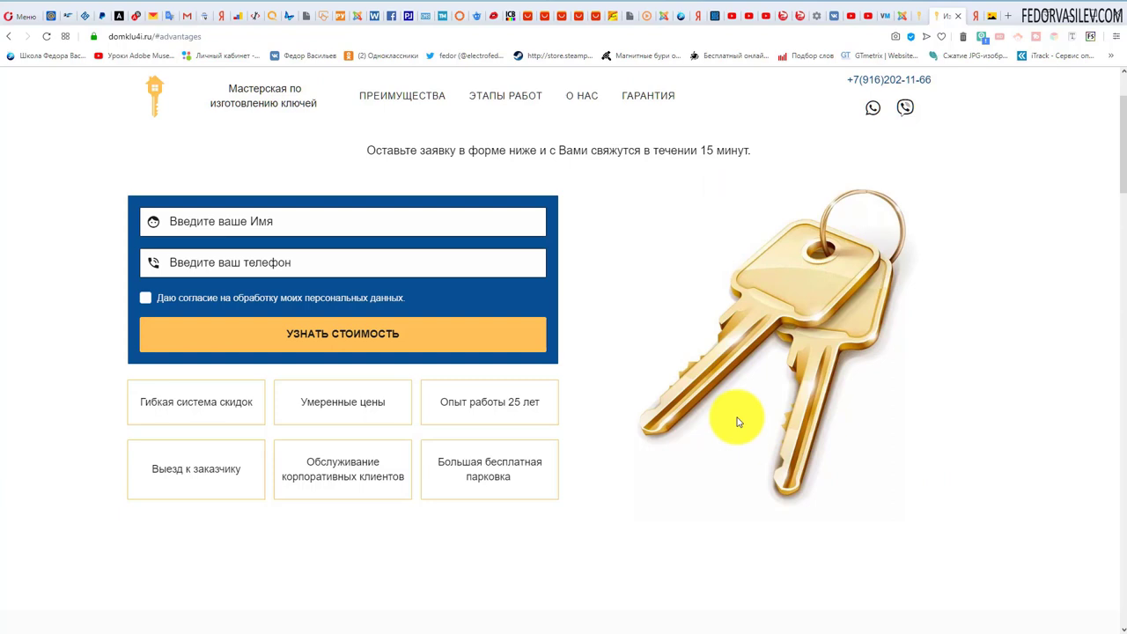
pyautogui.scroll(-2, 704, 379)
pyautogui.scroll(3, 793, 202)
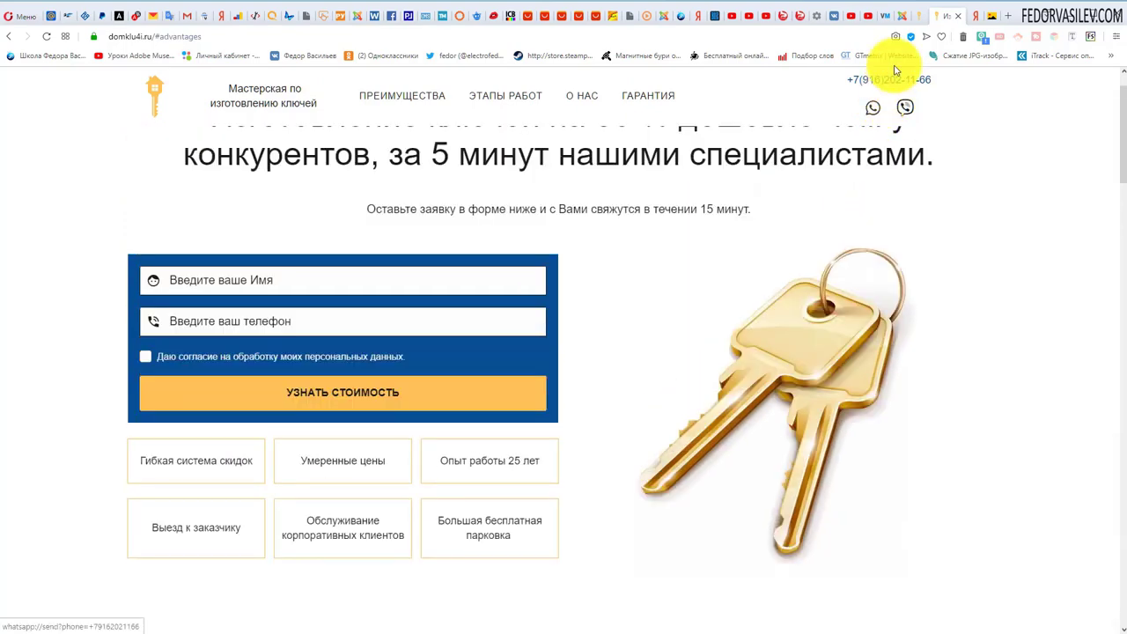
pyautogui.click(921, 16)
pyautogui.scroll(3, 520, 330)
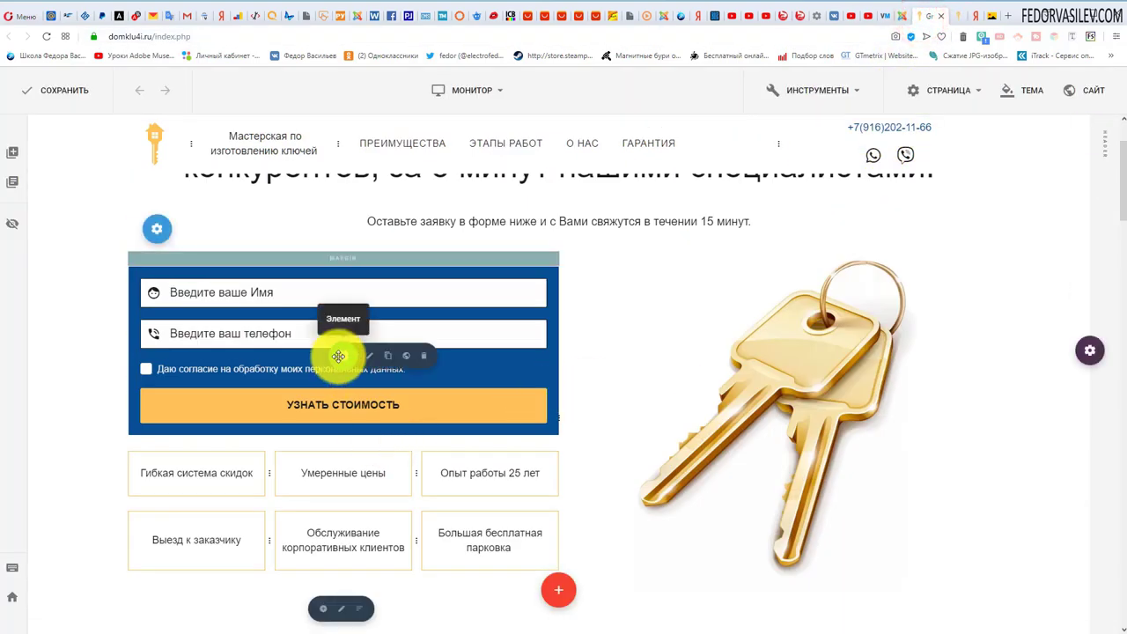
pyautogui.scroll(-2, 351, 351)
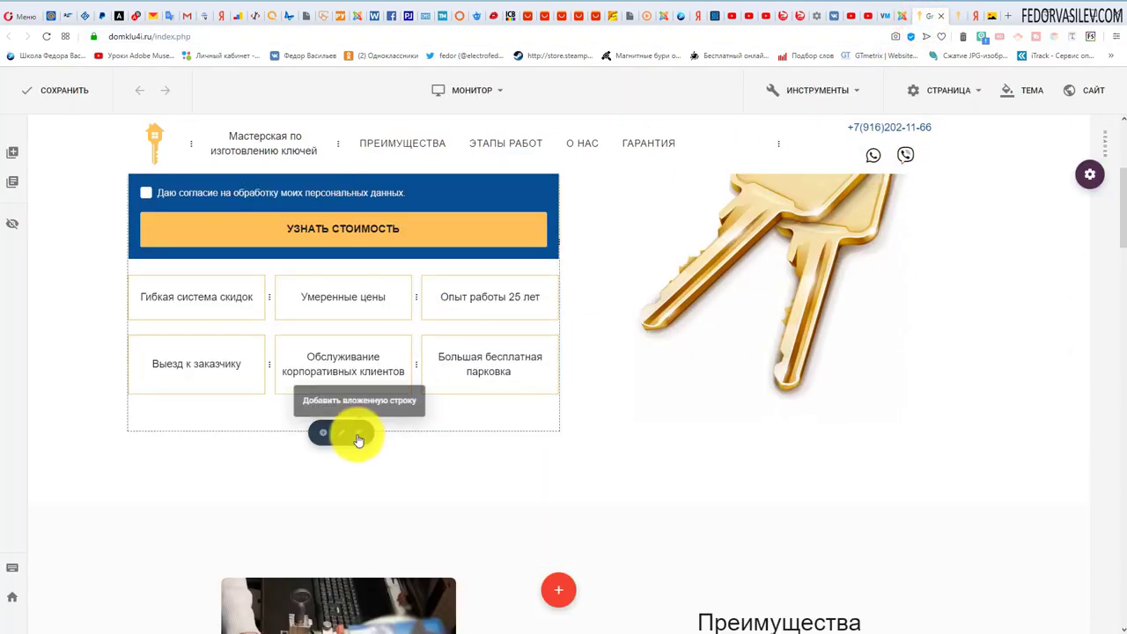
pyautogui.scroll(-4, 403, 415)
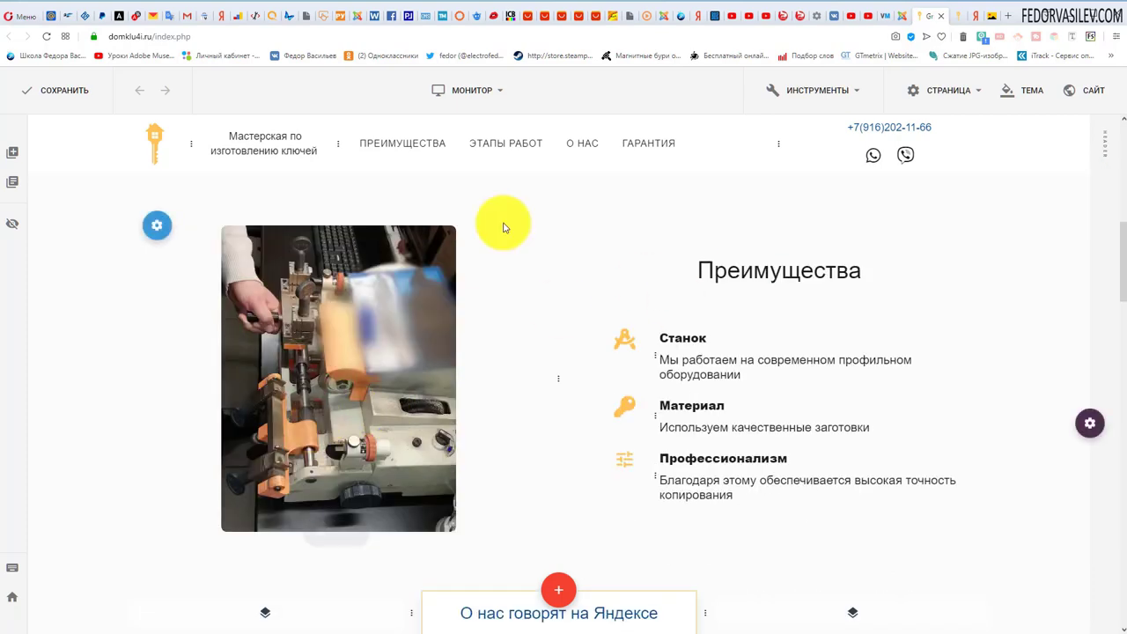
pyautogui.scroll(5, 382, 378)
pyautogui.scroll(-5, 543, 373)
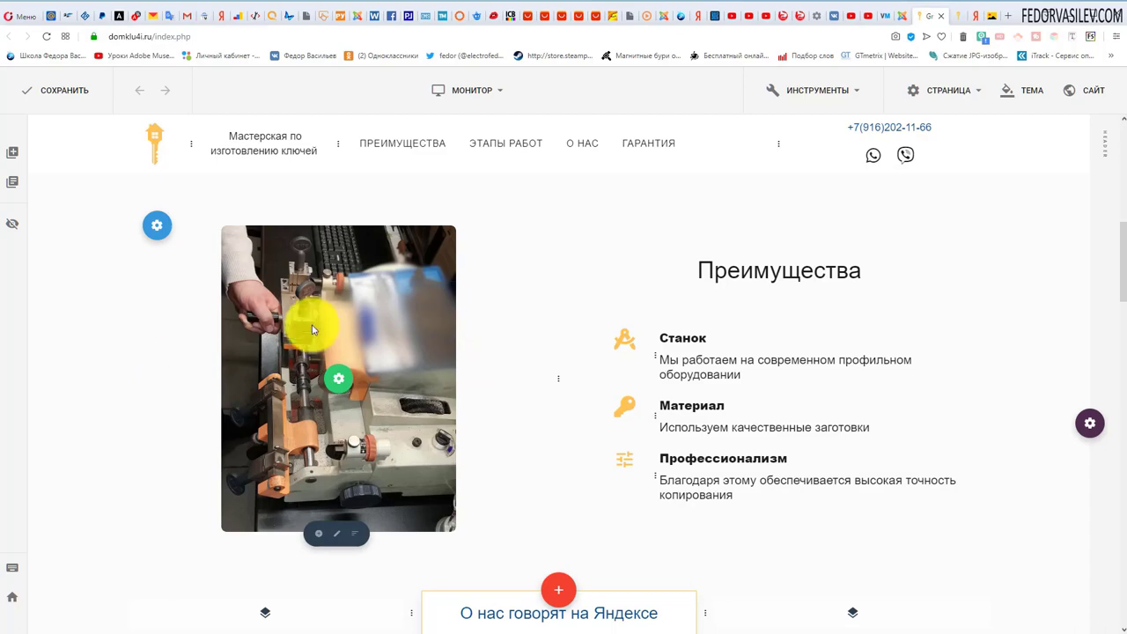
pyautogui.scroll(-11, 313, 329)
pyautogui.scroll(9, 442, 402)
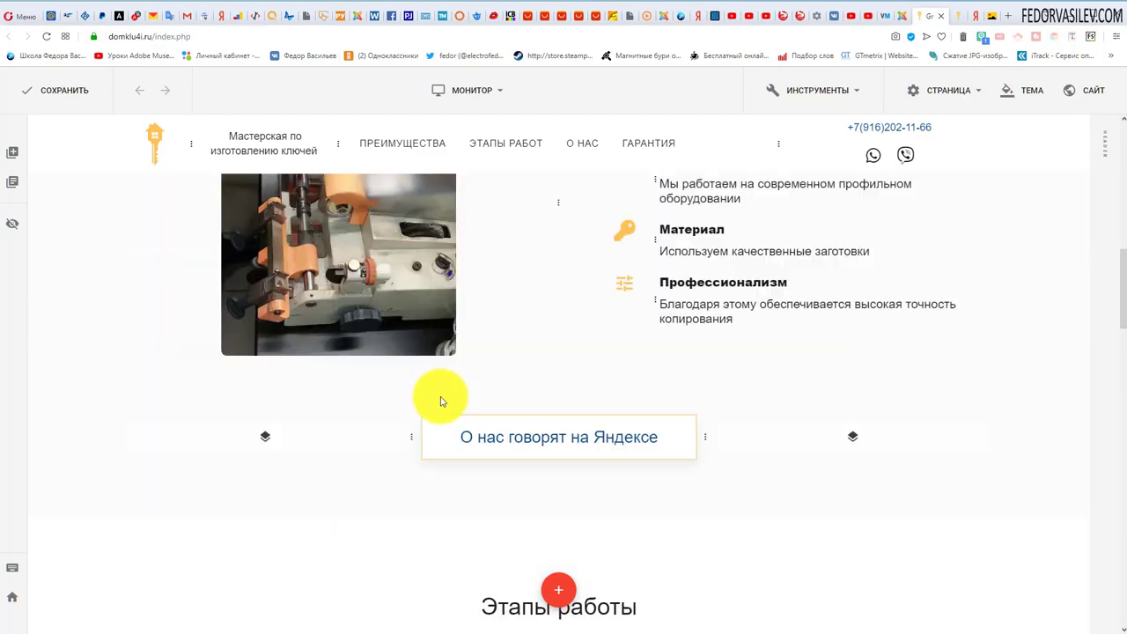
pyautogui.scroll(6, 442, 402)
pyautogui.scroll(-5, 326, 408)
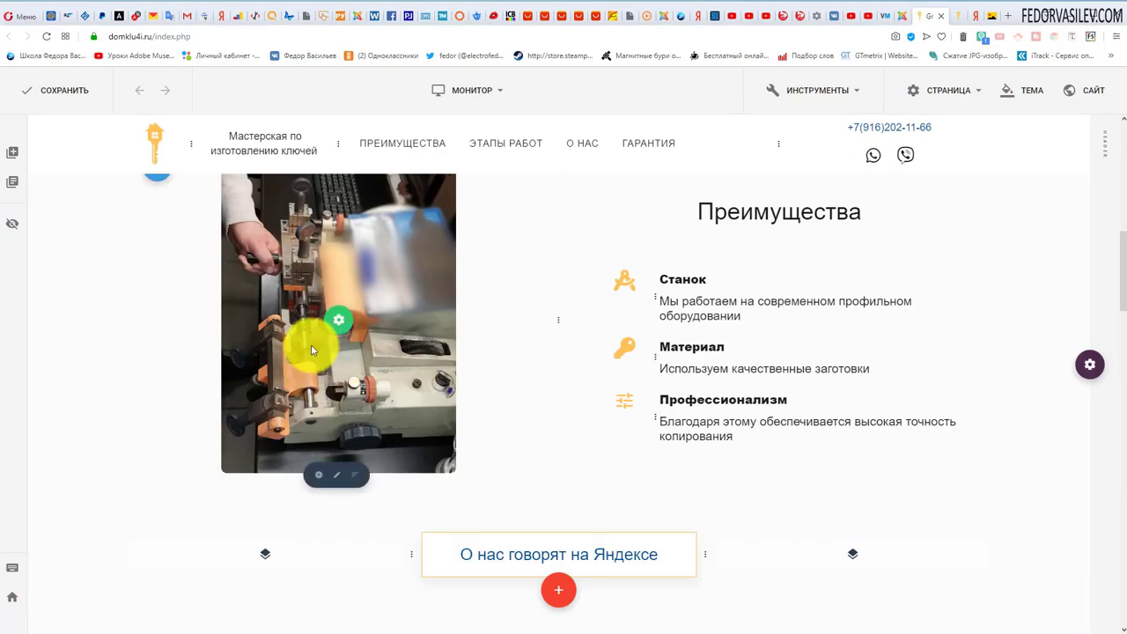
pyautogui.scroll(2, 725, 443)
pyautogui.scroll(-2, 382, 453)
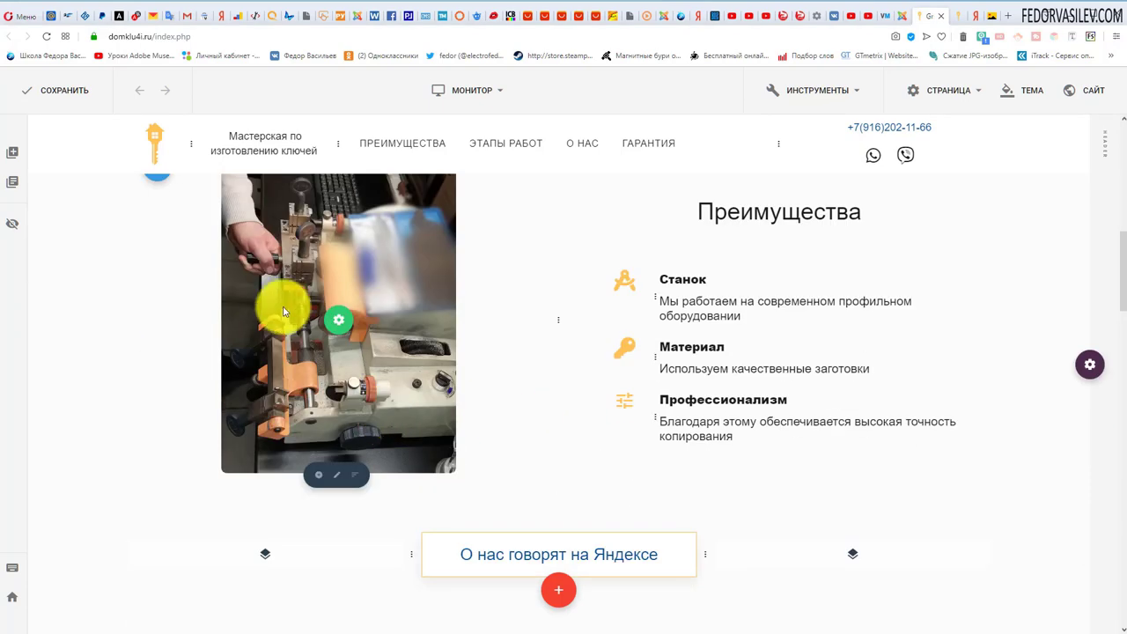
# Reload the page builder and delete the machine photo from the «Преимущества» section
pyautogui.click(47, 36)
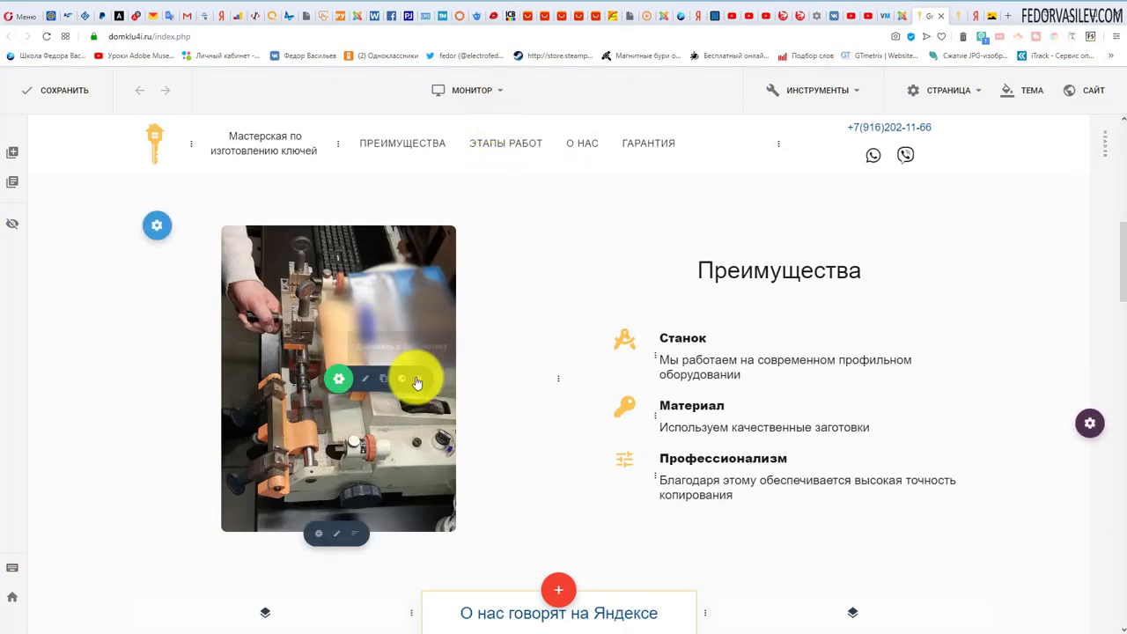
pyautogui.click(421, 377)
pyautogui.click(620, 352)
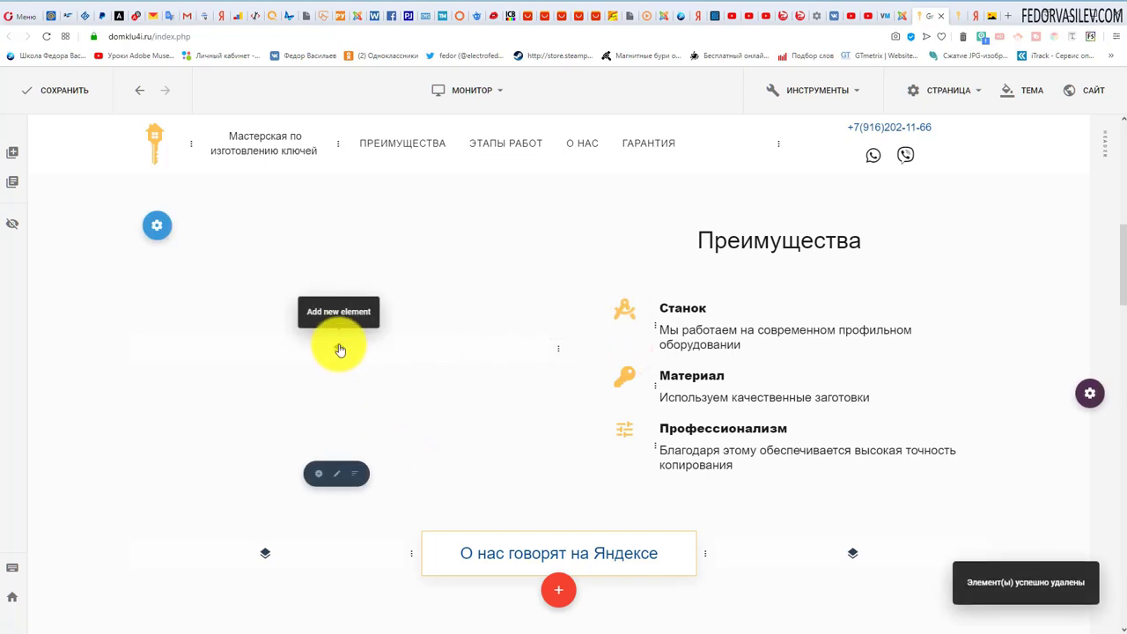
# Add a «Видео» element to the empty column beside the «Преимущества» list
pyautogui.click(339, 352)
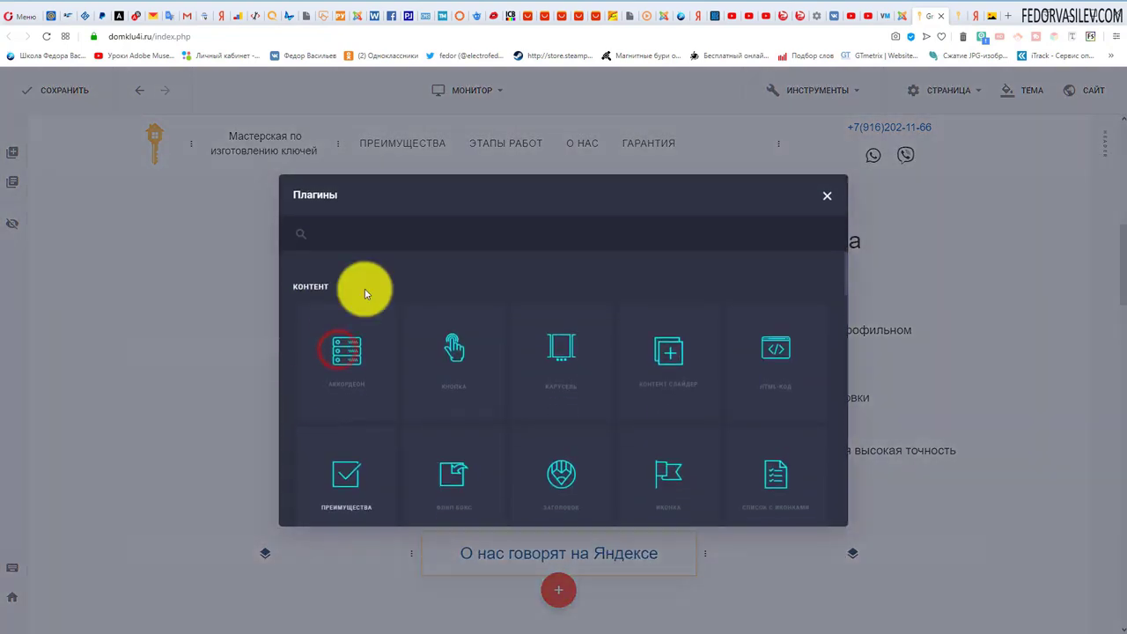
pyautogui.scroll(-2, 485, 359)
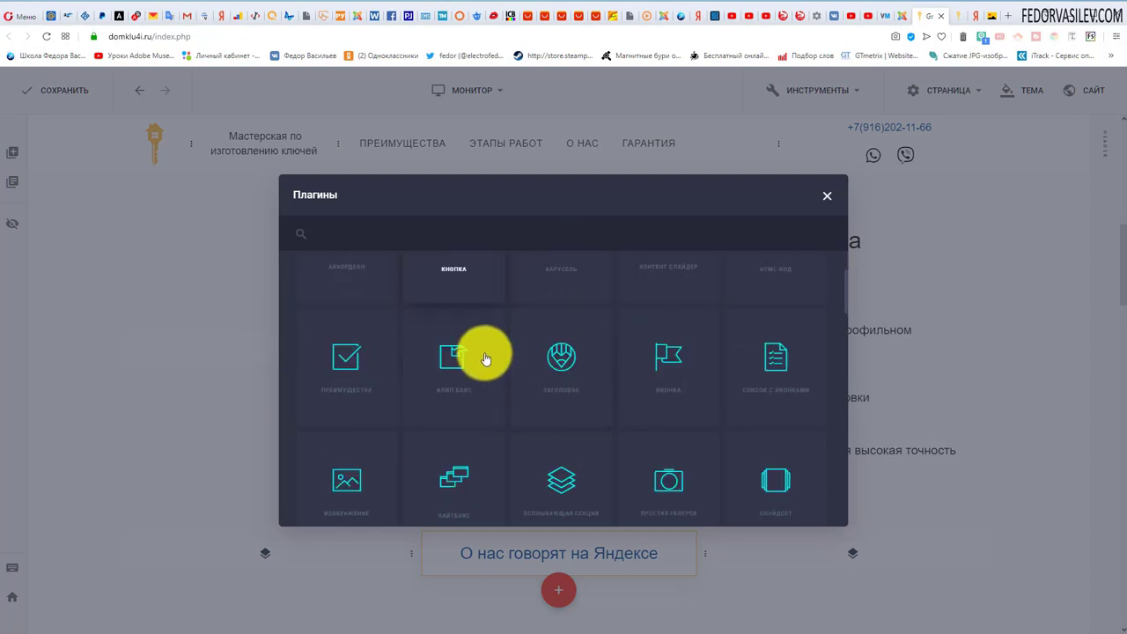
pyautogui.scroll(-1, 404, 351)
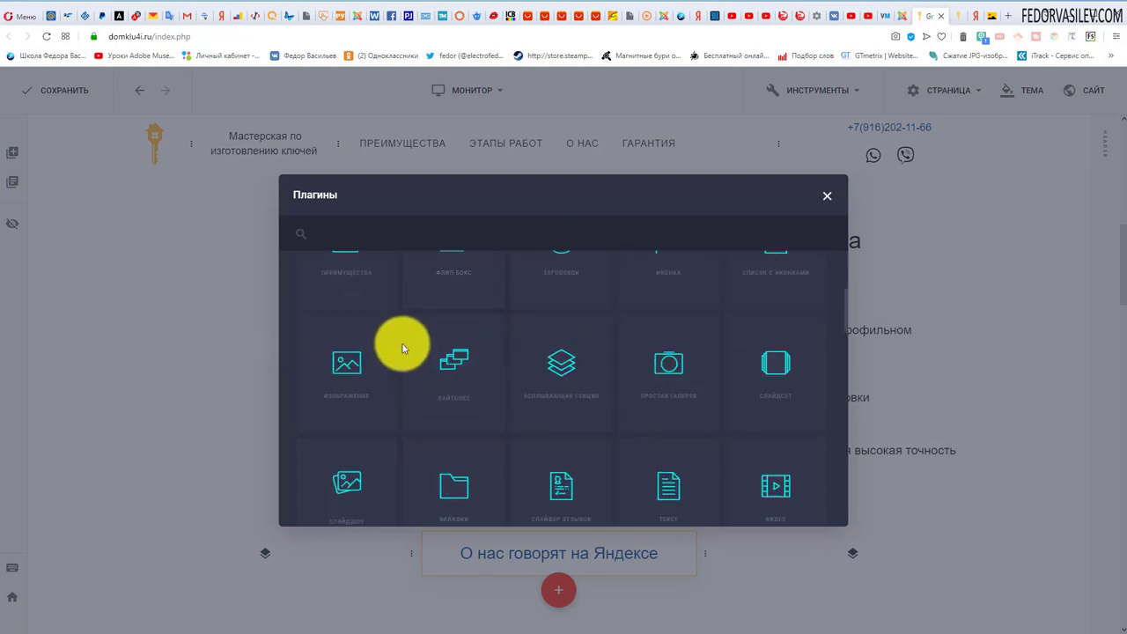
pyautogui.scroll(-1, 403, 350)
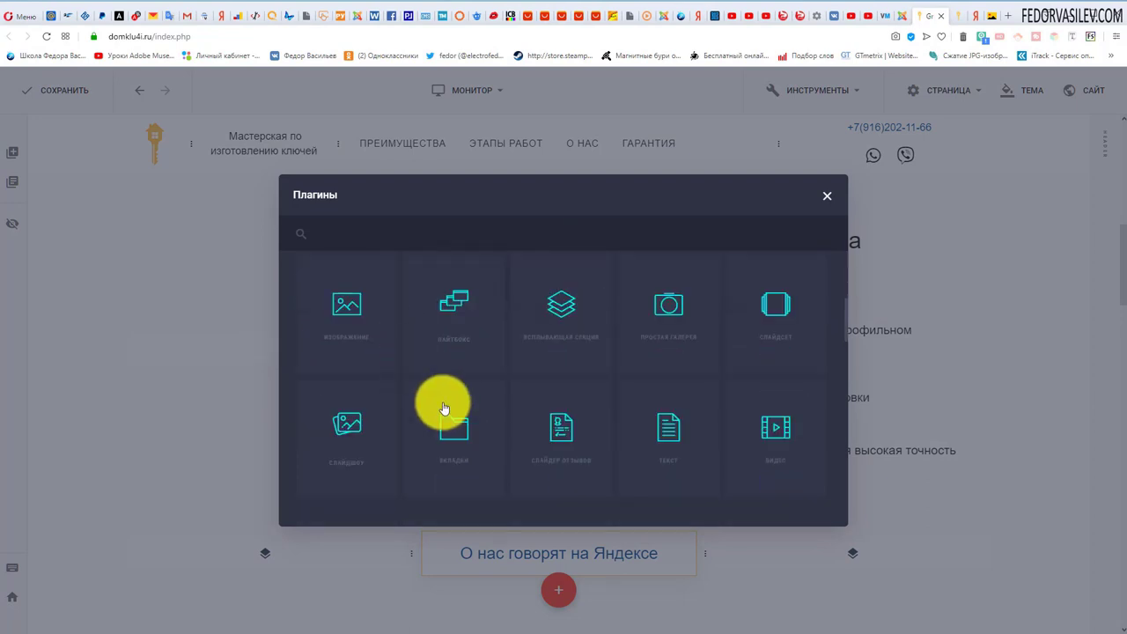
pyautogui.click(775, 458)
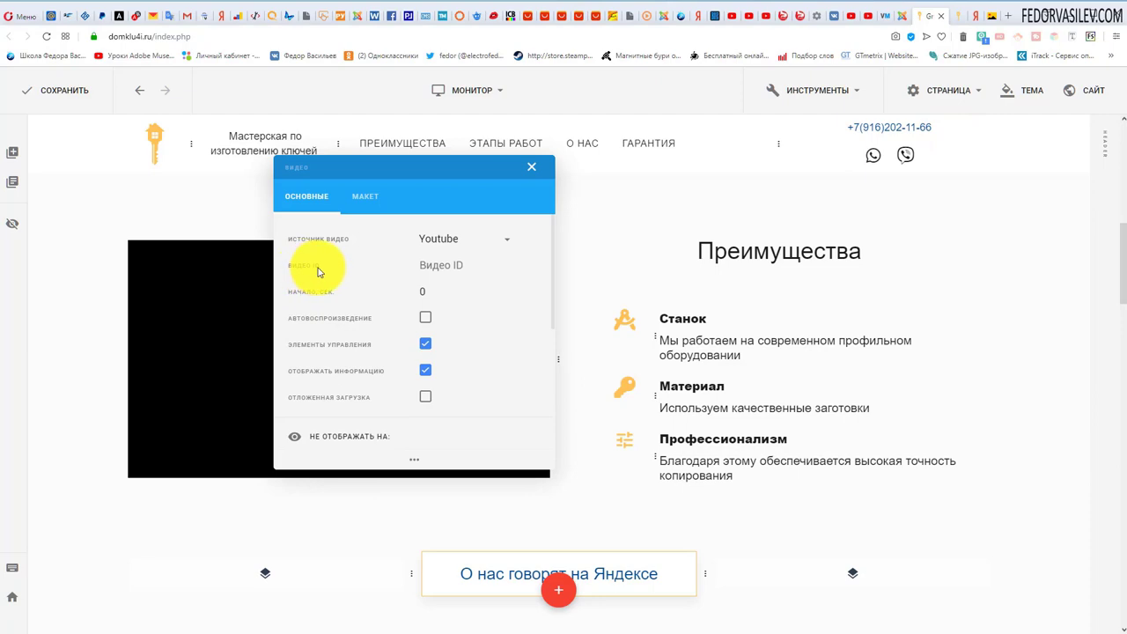
# Switch to the YouTube channel, open the «SP Page Builder V. 3.6.5 — Карусель Отзывов / Testimonial Carousel» video and pause it
pyautogui.click(432, 265)
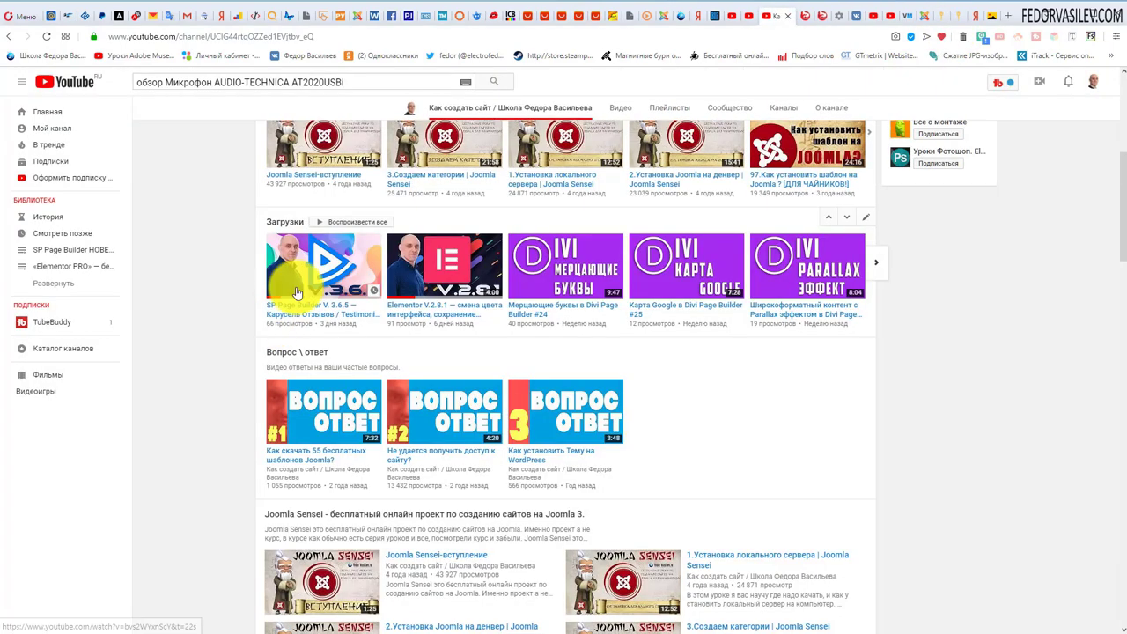
pyautogui.click(297, 293)
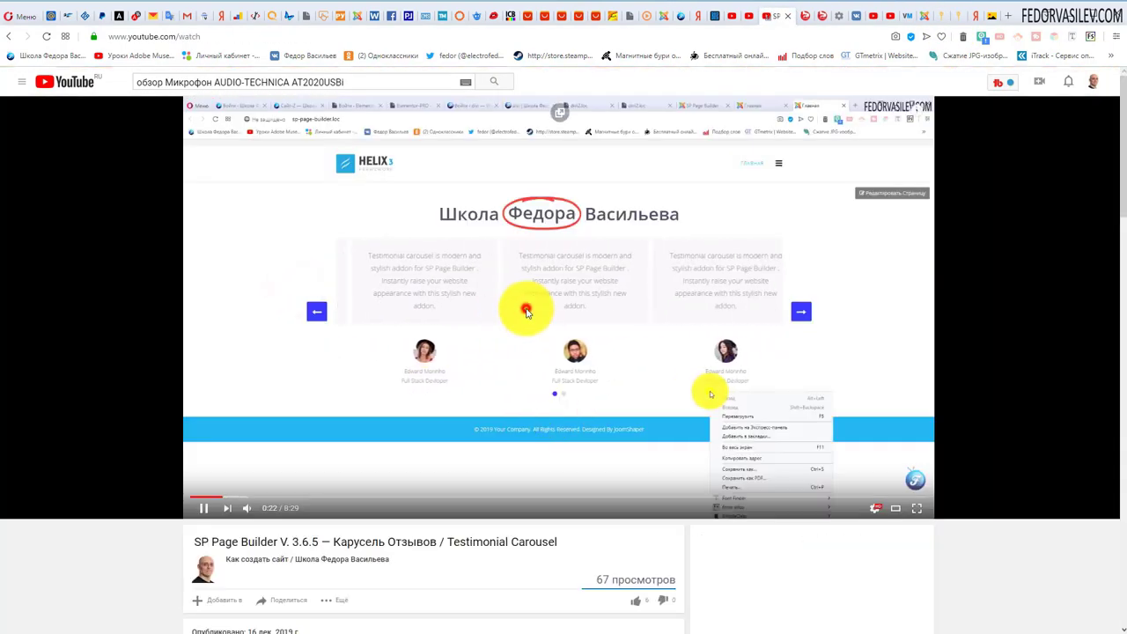
pyautogui.click(526, 310)
pyautogui.scroll(-3, 503, 408)
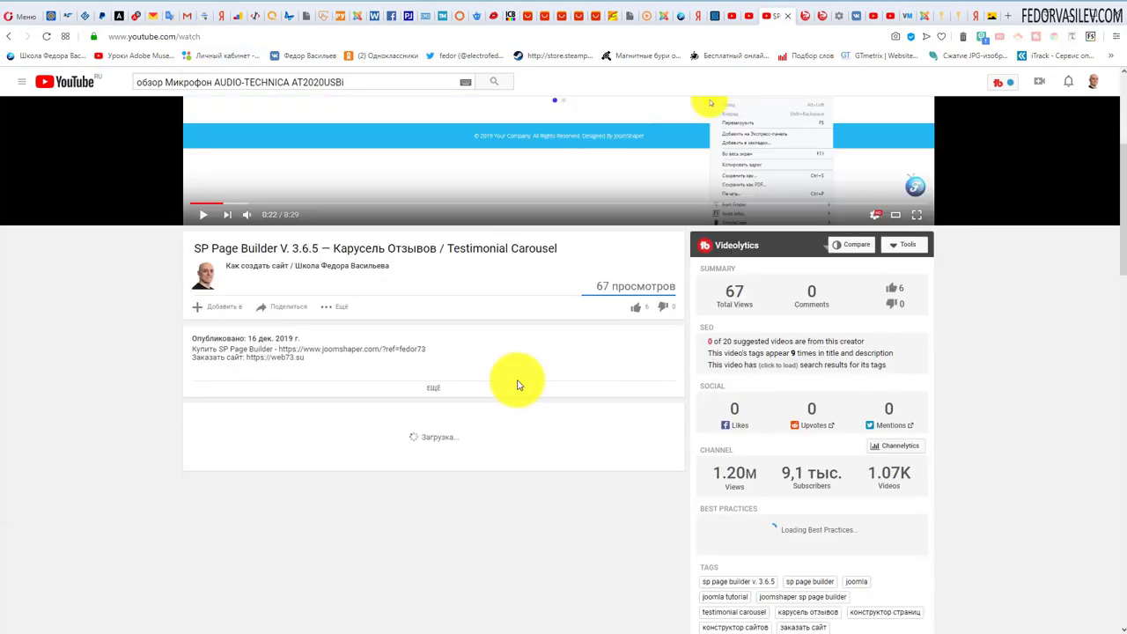
# Copy the YouTube video's share link and paste it into an empty Notepad document
pyautogui.click(282, 309)
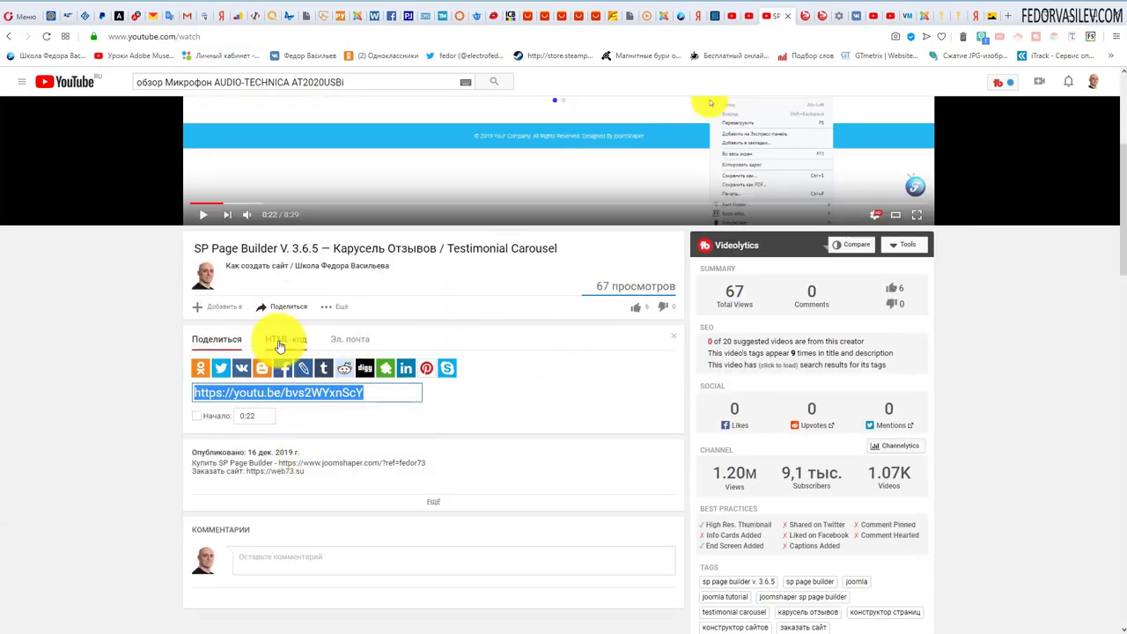
pyautogui.moveTo(305, 395); pyautogui.dragTo(375, 392)
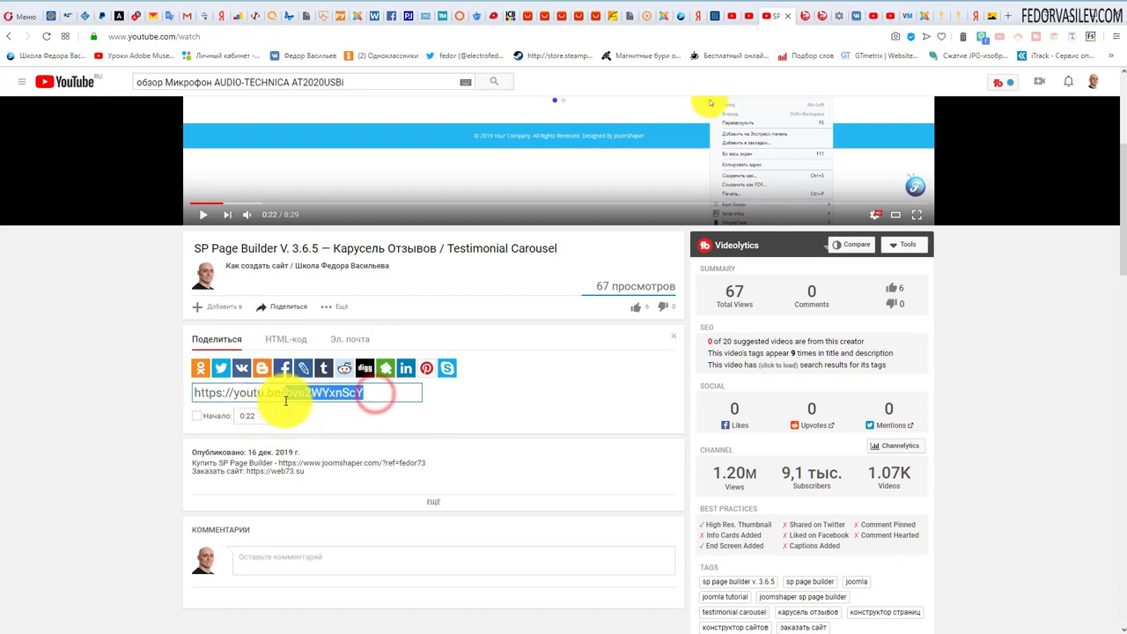
pyautogui.moveTo(287, 401); pyautogui.dragTo(224, 408)
pyautogui.rightClick(207, 394)
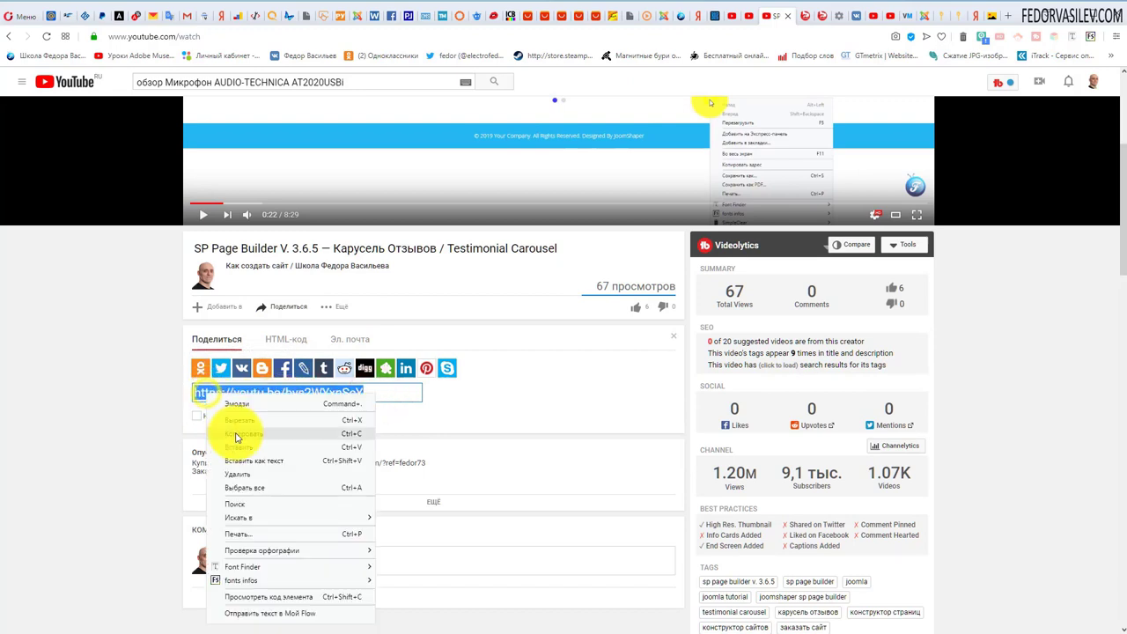
pyautogui.click(238, 434)
pyautogui.hotkey('alt', 'Tab')
pyautogui.rightClick(584, 377)
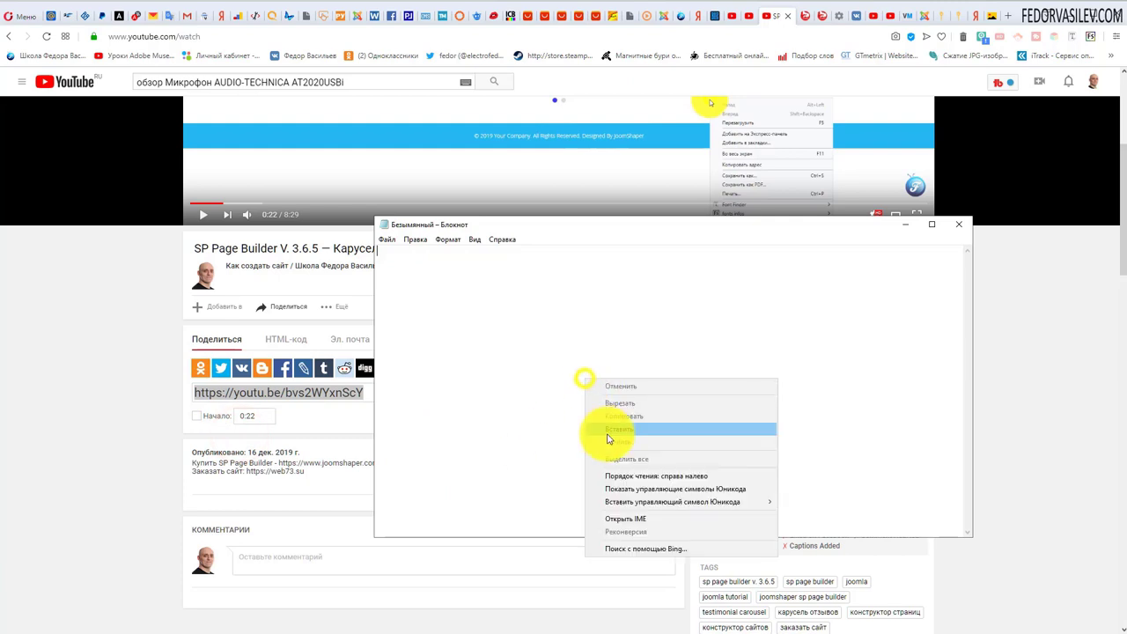
pyautogui.click(607, 433)
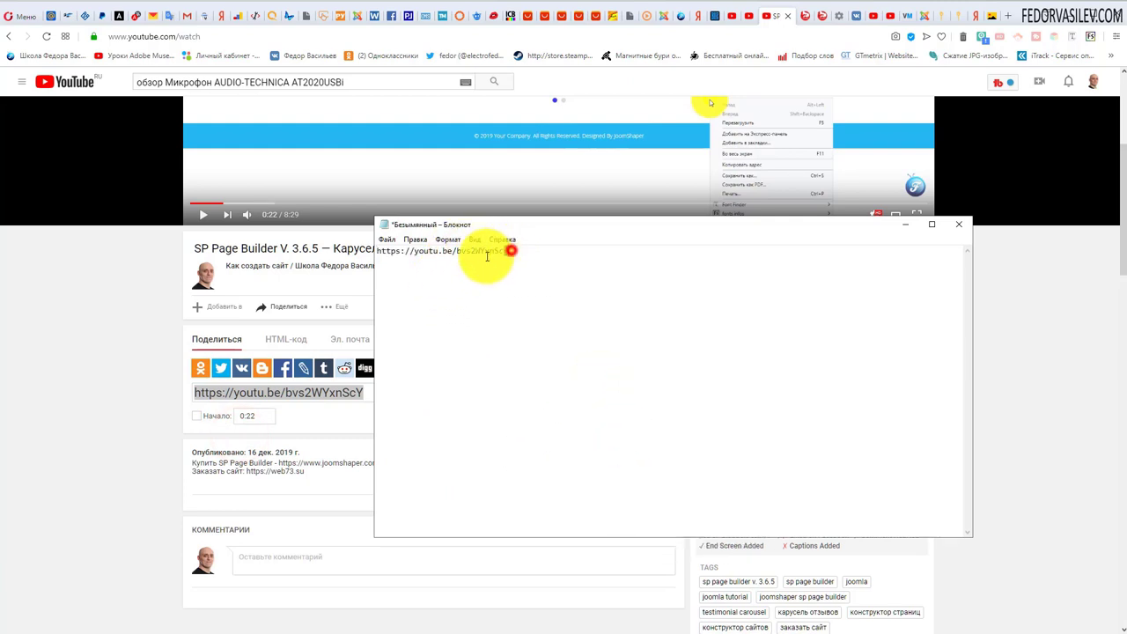
# Trim the pasted link in Notepad to the video ID bvs2WYxnScY and copy it
pyautogui.click(507, 301)
pyautogui.moveTo(534, 252); pyautogui.dragTo(451, 254)
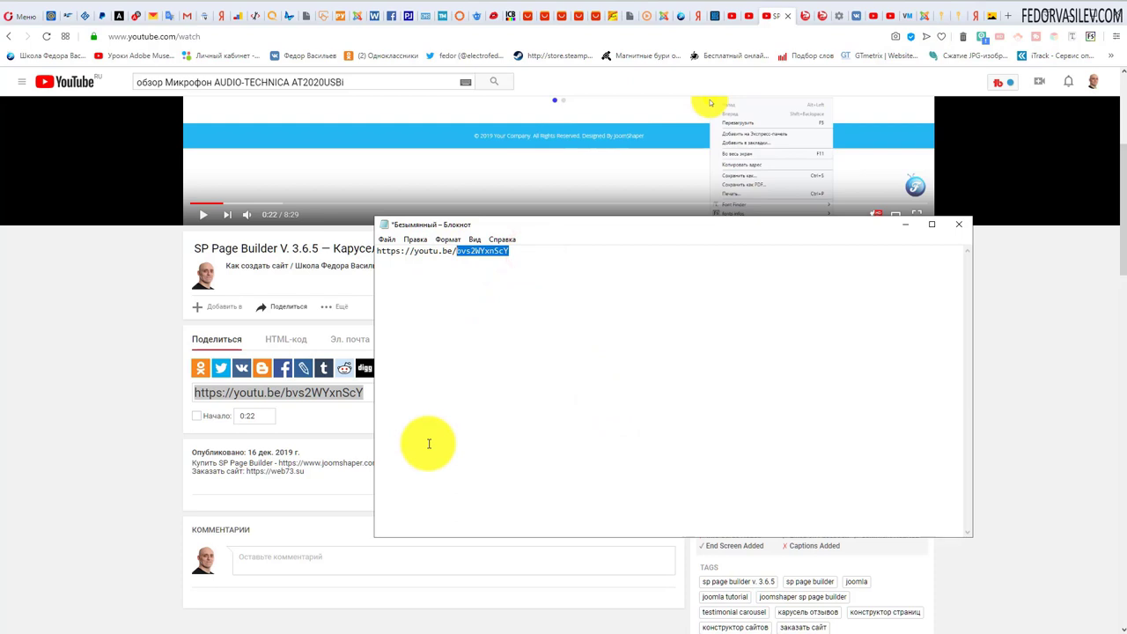
pyautogui.click(439, 310)
pyautogui.moveTo(456, 251); pyautogui.dragTo(190, 255)
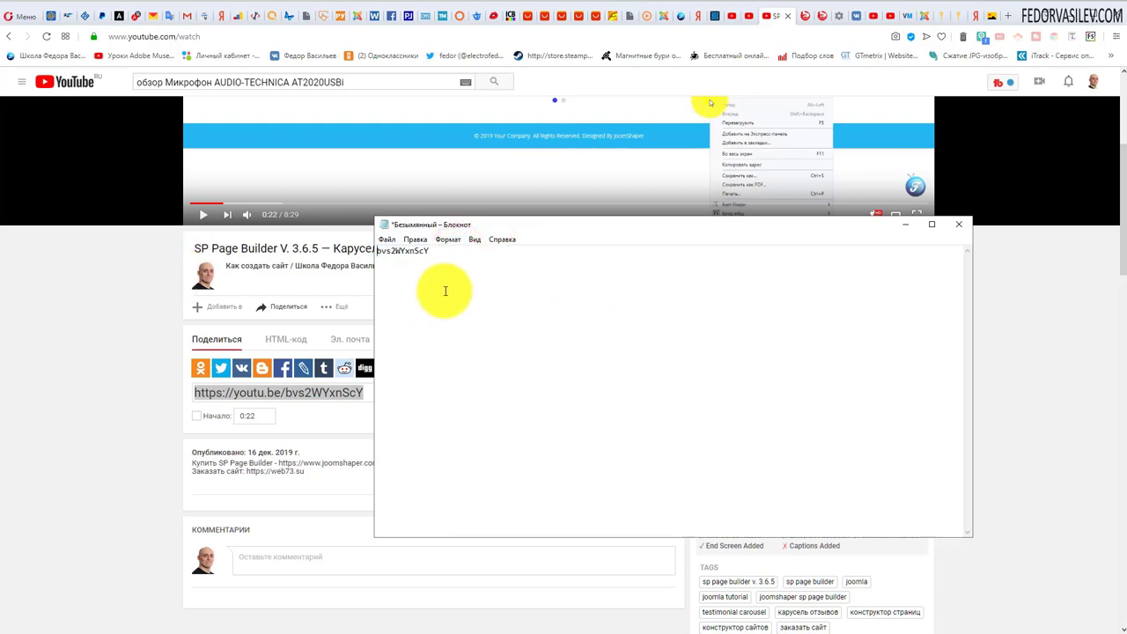
pyautogui.moveTo(446, 252); pyautogui.dragTo(345, 252)
pyautogui.rightClick(403, 249)
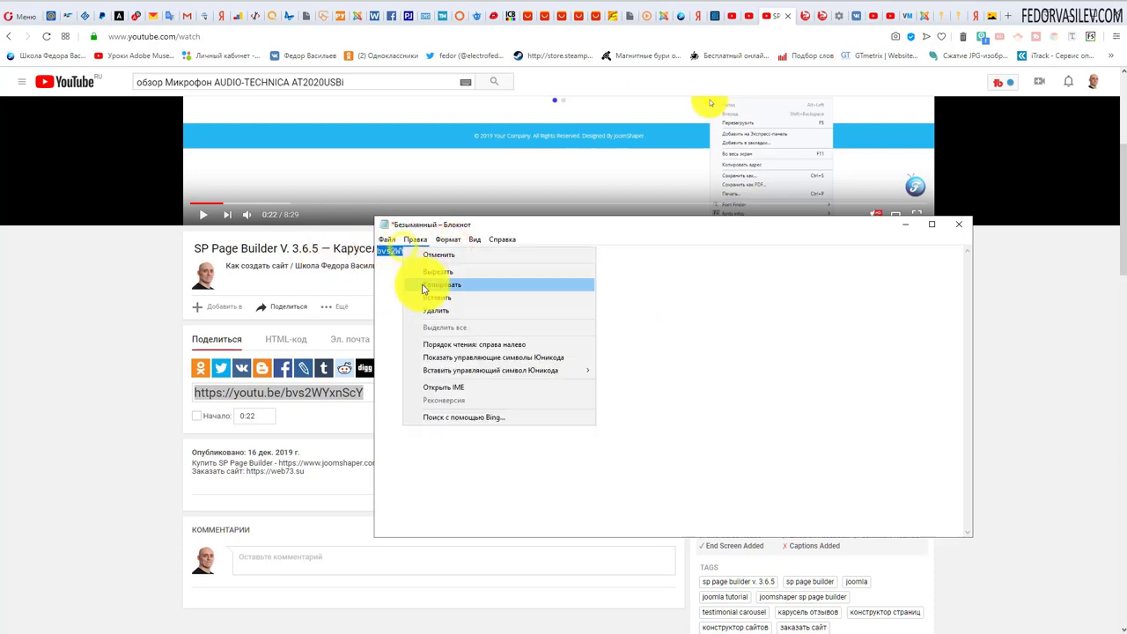
pyautogui.click(418, 282)
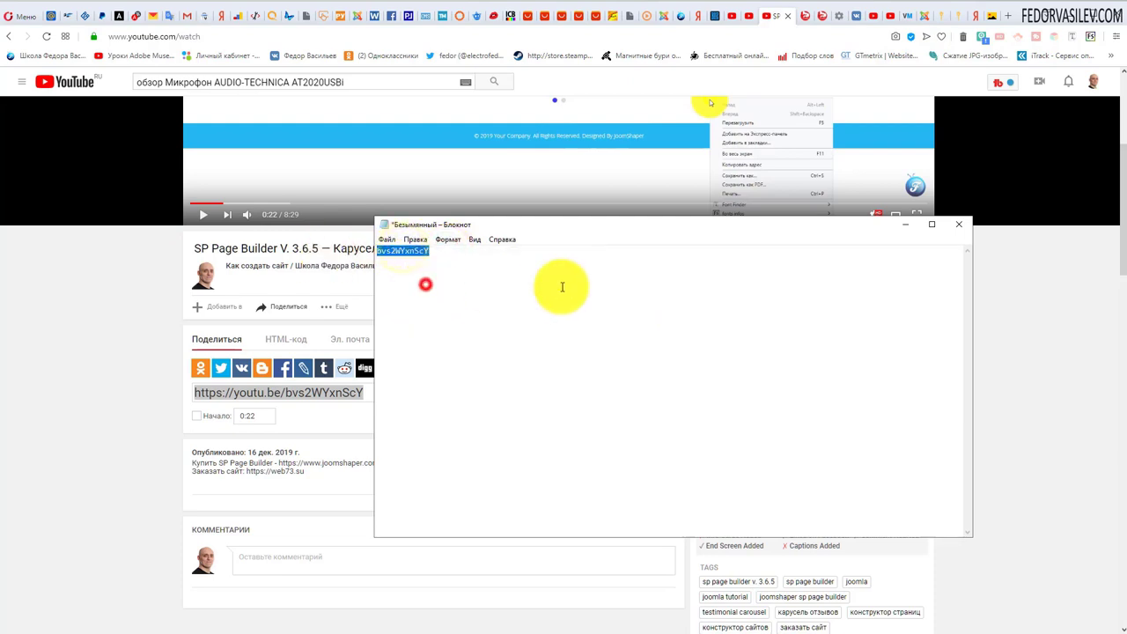
# Close the YouTube tab, return to the page builder and paste bvs2WYxnScY as the «Видео» element's video ID
pyautogui.click(939, 17)
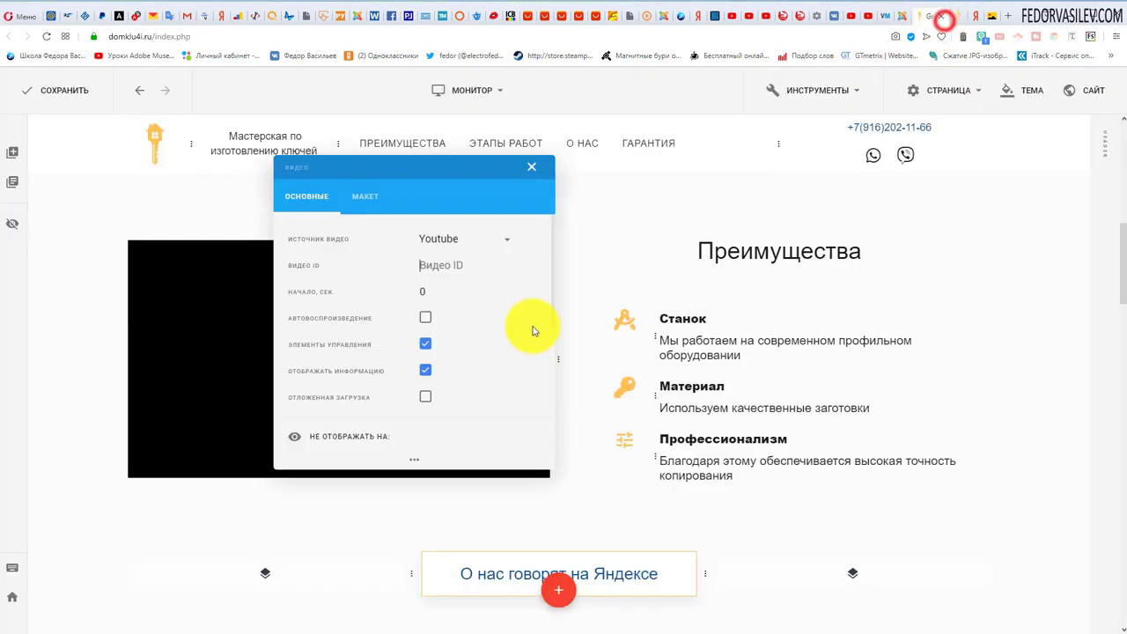
pyautogui.rightClick(431, 264)
pyautogui.click(431, 266)
pyautogui.rightClick(431, 266)
pyautogui.click(447, 349)
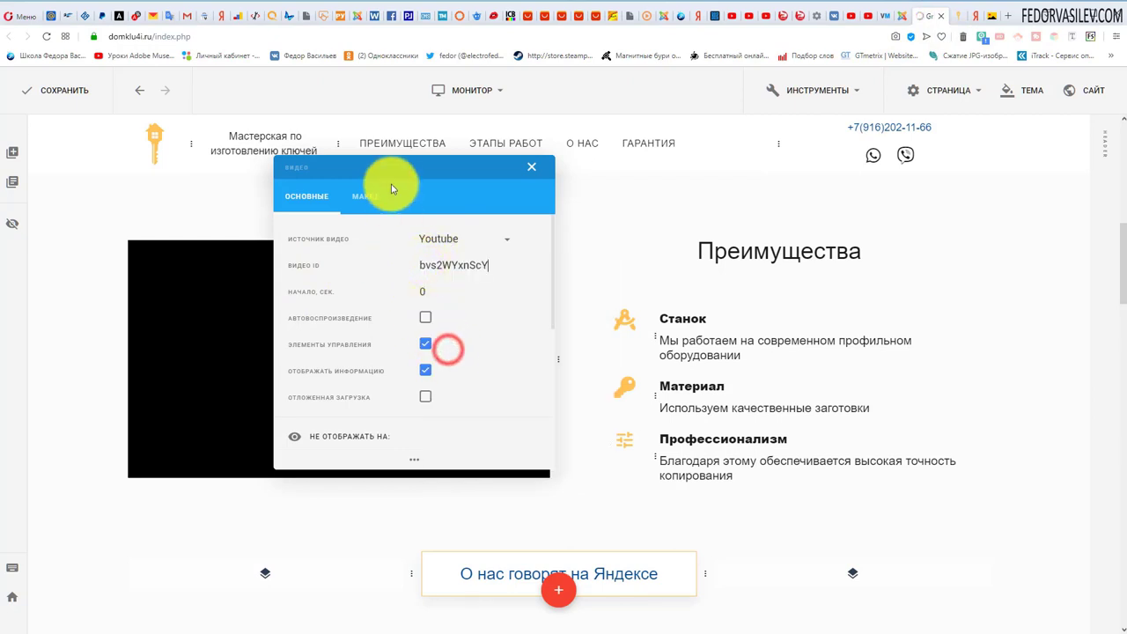
pyautogui.moveTo(392, 189); pyautogui.dragTo(796, 220)
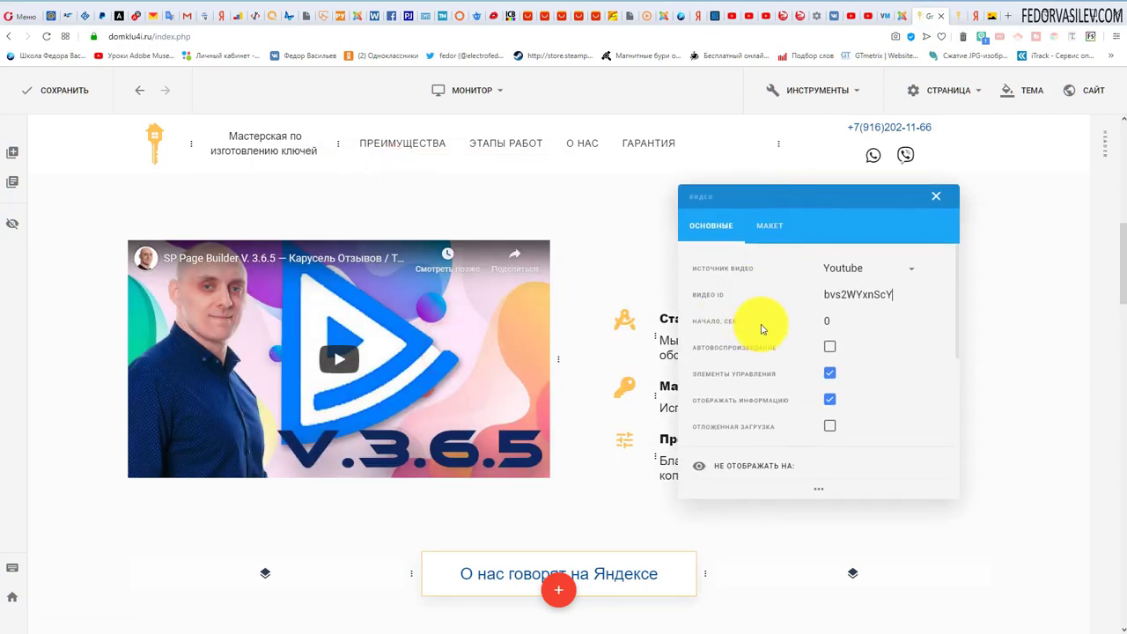
pyautogui.moveTo(873, 295); pyautogui.dragTo(896, 316)
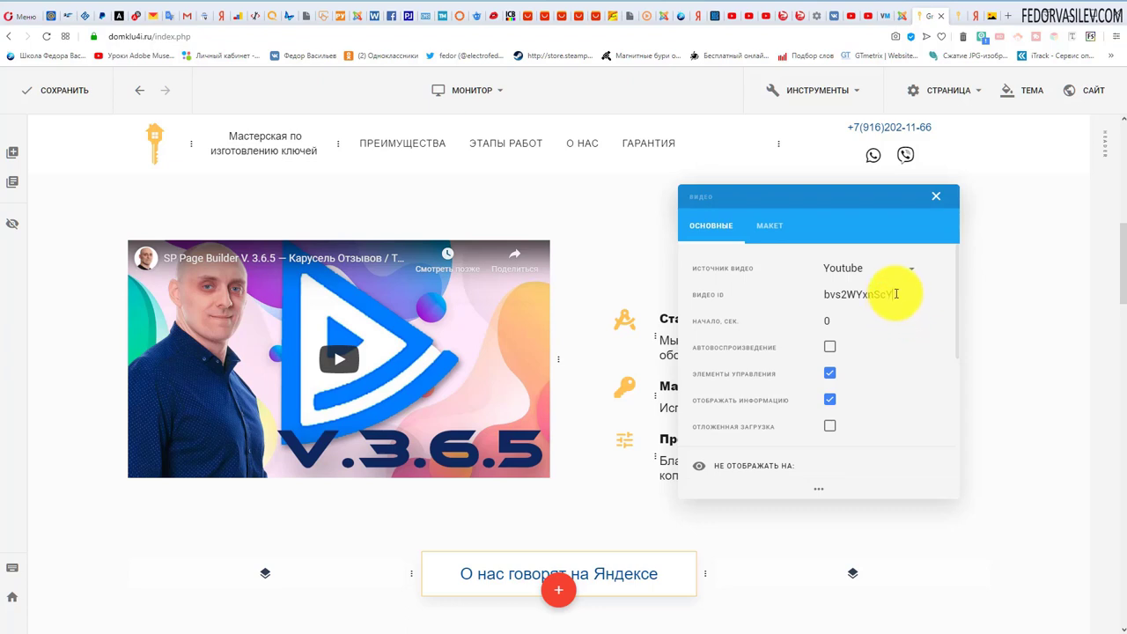
pyautogui.press('Right')
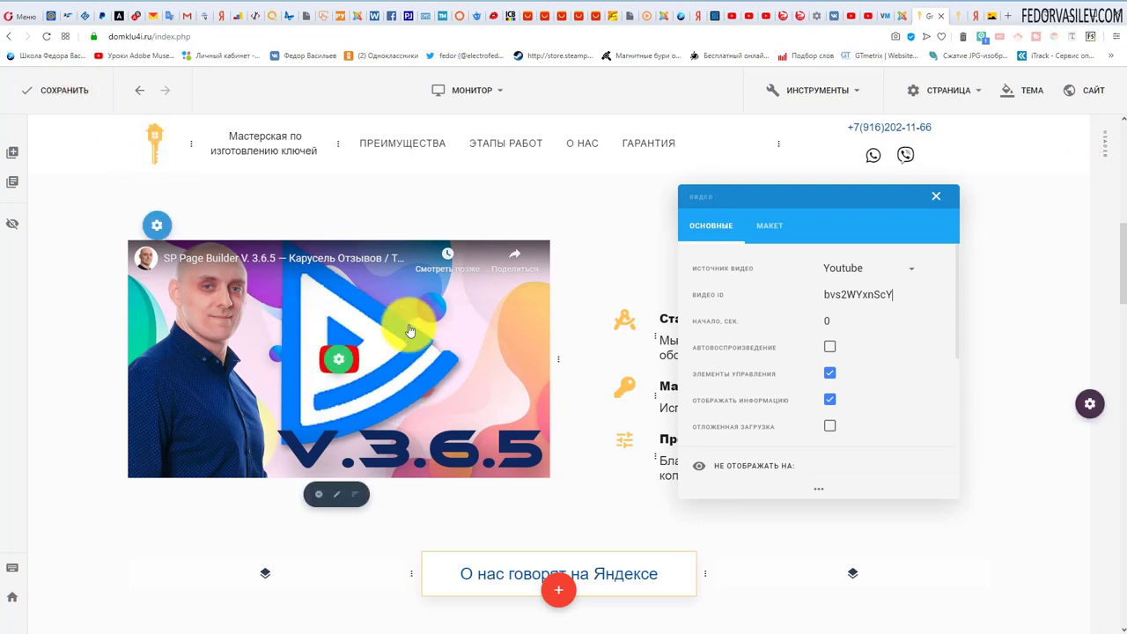
# Switch the «Видео» element's source to «Исходный файл»
pyautogui.click(910, 282)
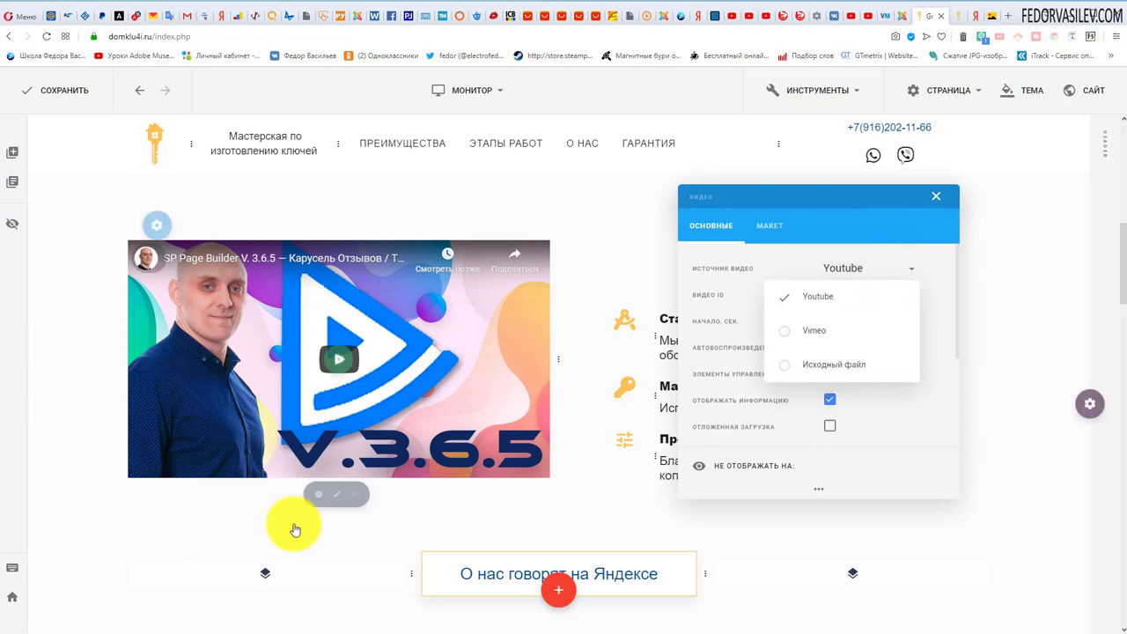
pyautogui.click(844, 374)
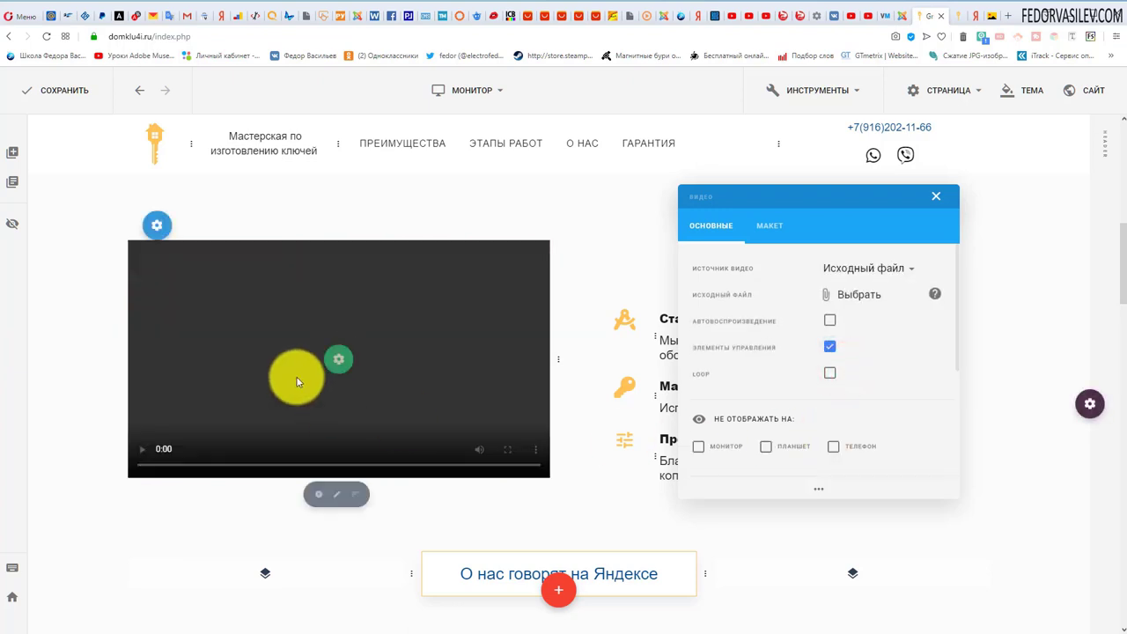
# Set the video source back to Youtube, paste the ID bvs2WYxnScY again and close the video settings
pyautogui.click(851, 269)
pyautogui.click(851, 286)
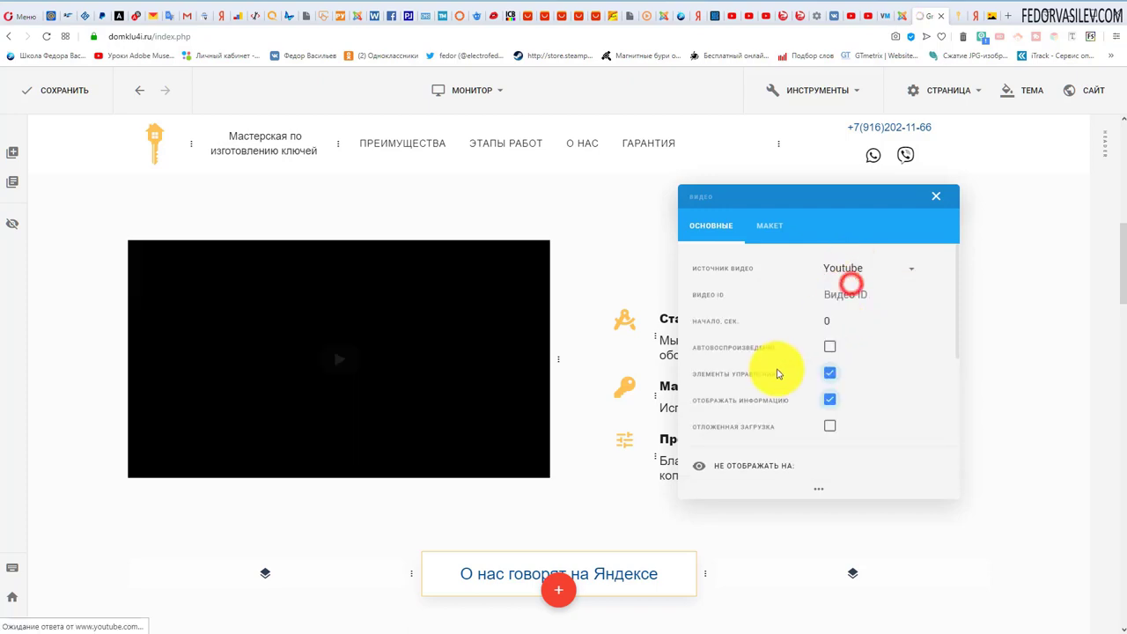
pyautogui.rightClick(849, 294)
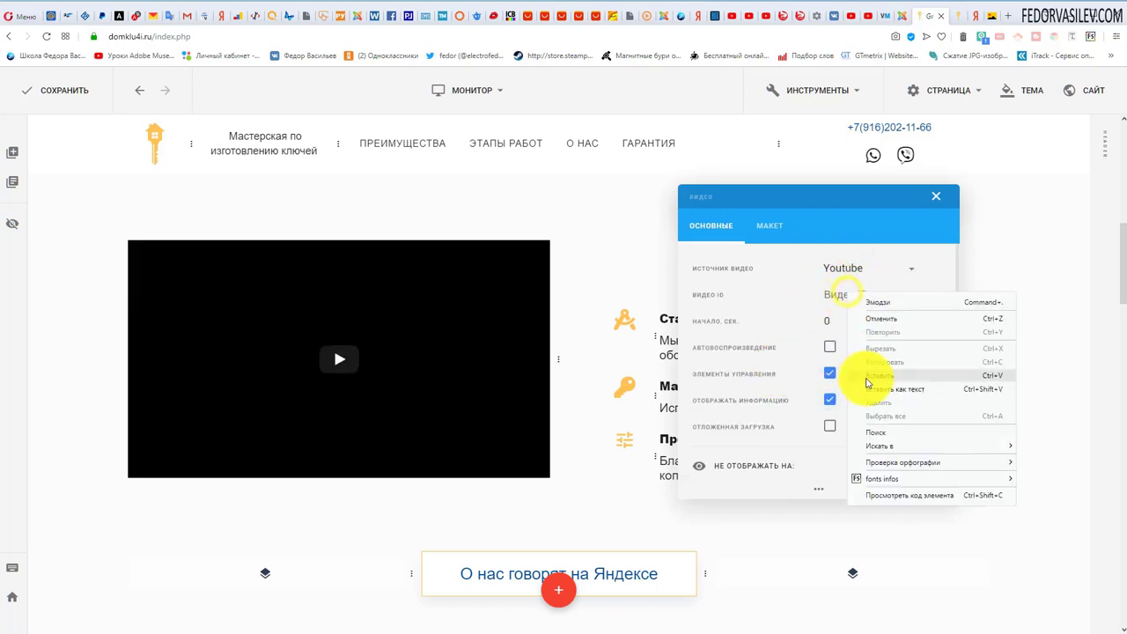
pyautogui.click(868, 378)
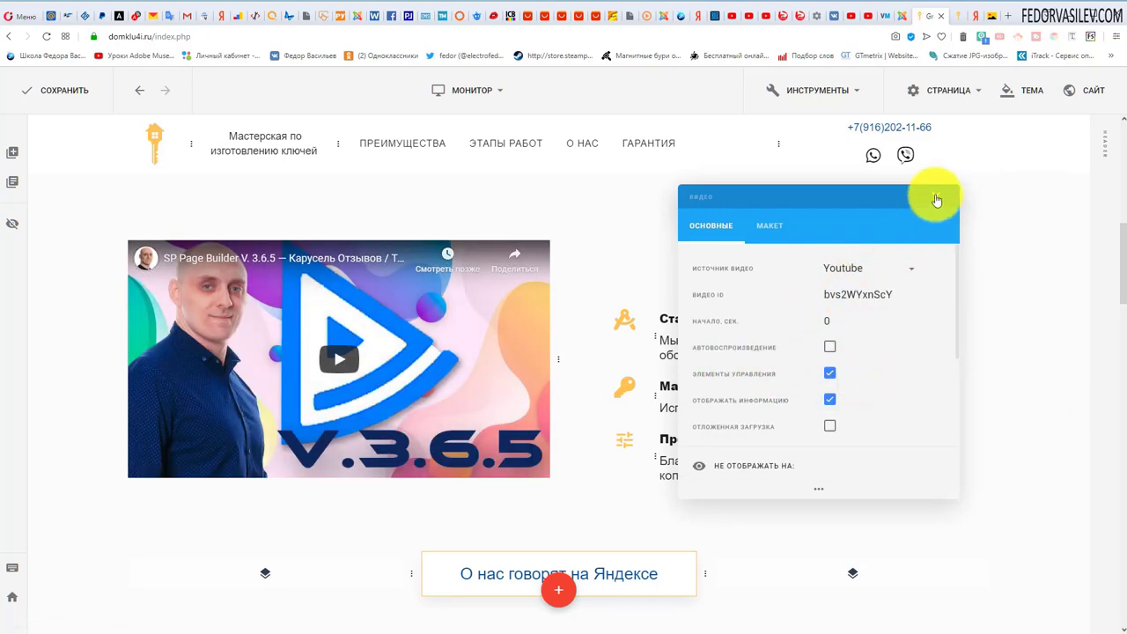
pyautogui.click(936, 195)
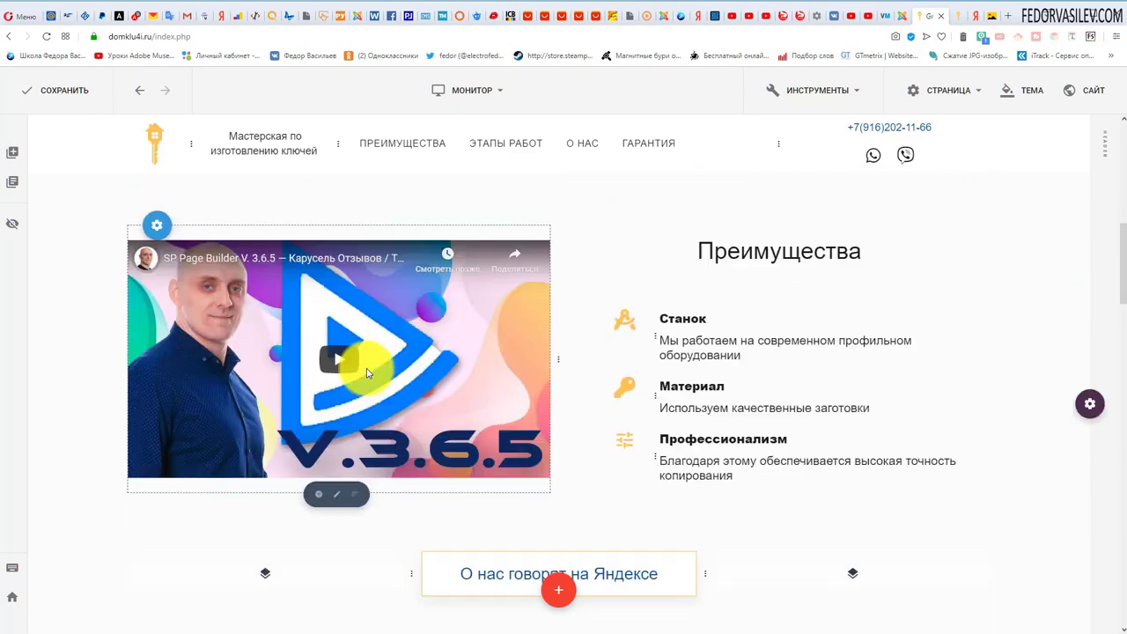
# Preview the «Преимущества» section with the embedded video at the «Ноутбук» screen size
pyautogui.click(503, 105)
pyautogui.click(516, 158)
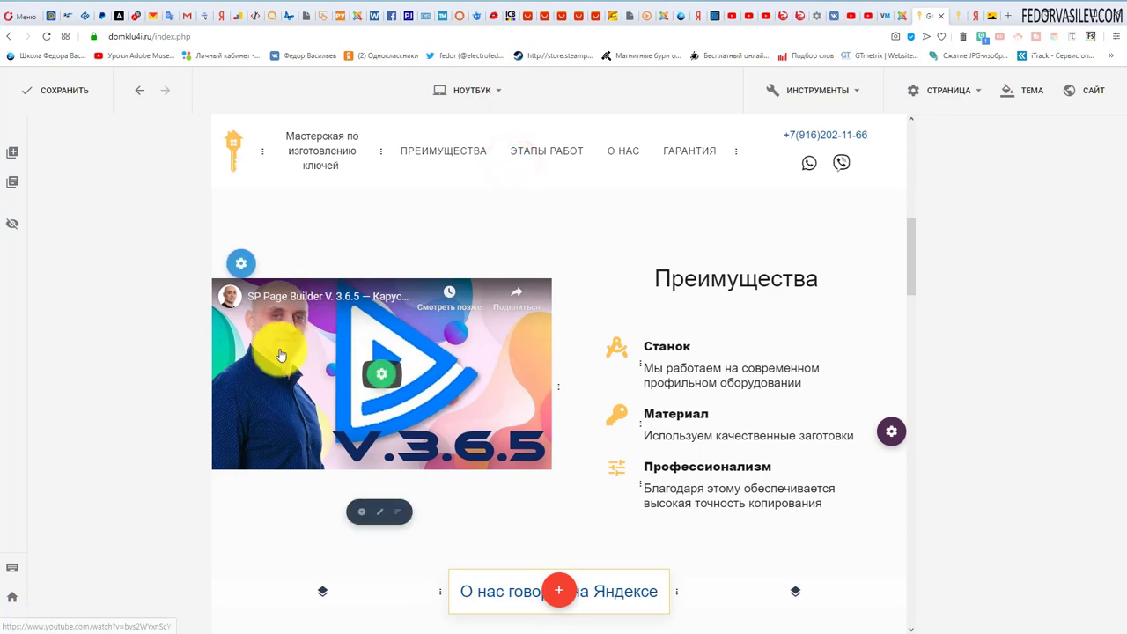